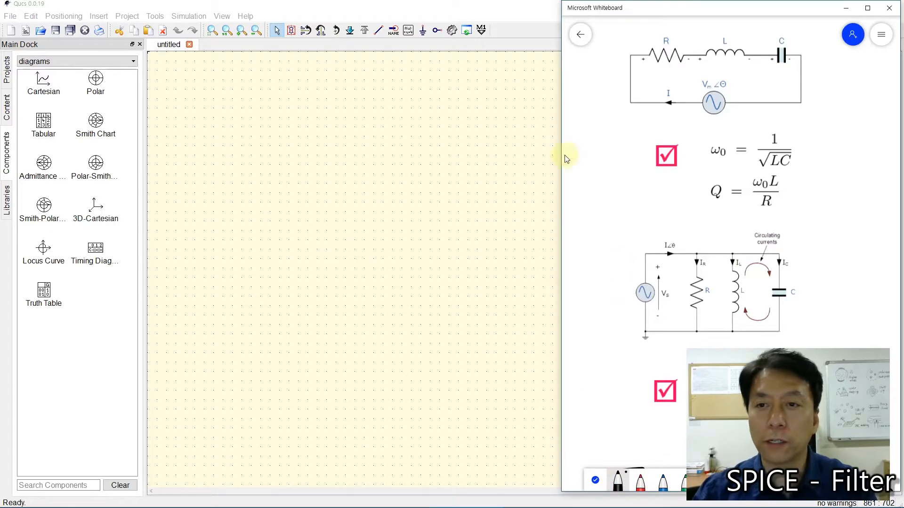
Handwrite the filter specs f0 = 3 kHz and Q = 10 = f0/BW on the whiteboard below the series RLC circuit
{"action": "mouse_move", "coordinate": [592, 143]}
{"action": "left_mouse_down"}
{"action": "mouse_move", "coordinate": [587, 170]}
{"action": "mouse_move", "coordinate": [599, 178]}
{"action": "mouse_move", "coordinate": [619, 165]}
{"action": "mouse_move", "coordinate": [661, 185]}
{"action": "mouse_move", "coordinate": [676, 178]}
{"action": "mouse_move", "coordinate": [677, 193]}
{"action": "left_mouse_up"}
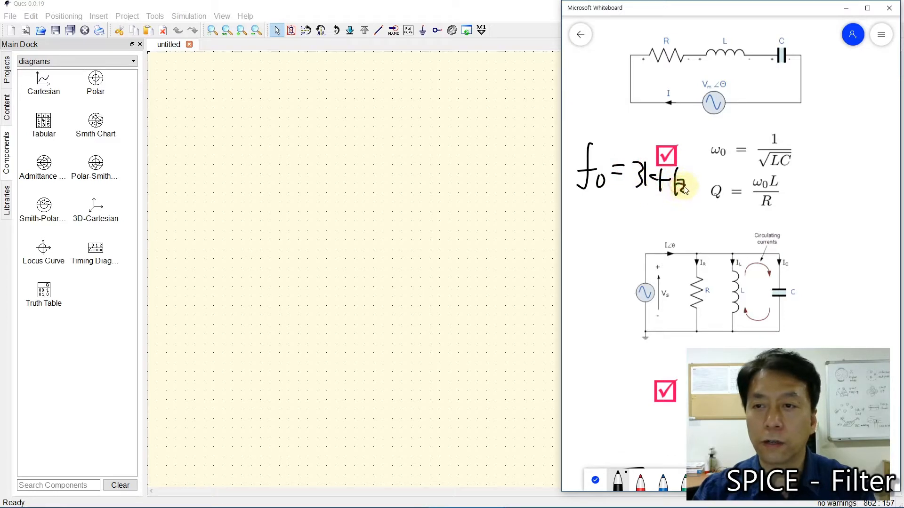
{"action": "mouse_move", "coordinate": [597, 210]}
{"action": "left_mouse_down"}
{"action": "mouse_move", "coordinate": [611, 225]}
{"action": "mouse_move", "coordinate": [591, 225]}
{"action": "mouse_move", "coordinate": [612, 237]}
{"action": "mouse_move", "coordinate": [651, 216]}
{"action": "mouse_move", "coordinate": [679, 229]}
{"action": "left_mouse_up"}
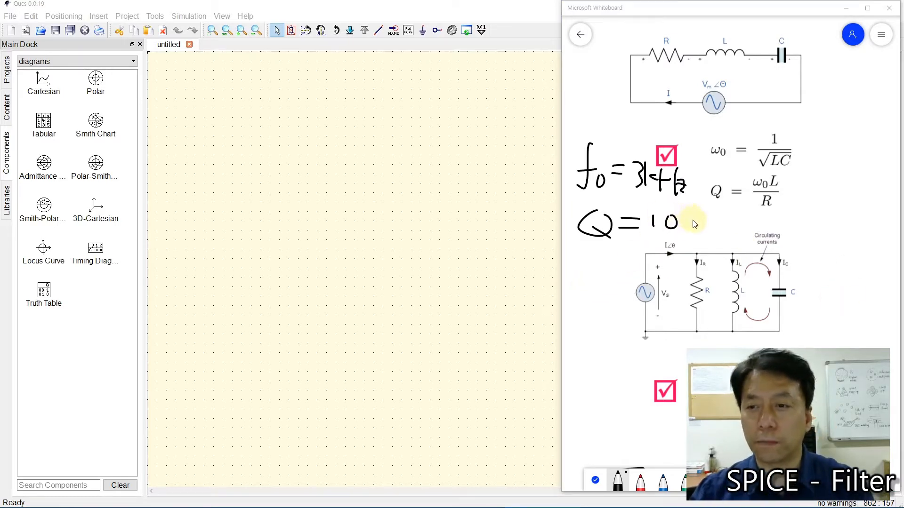
{"action": "mouse_move", "coordinate": [690, 221]}
{"action": "left_mouse_down"}
{"action": "mouse_move", "coordinate": [730, 213]}
{"action": "mouse_move", "coordinate": [739, 223]}
{"action": "mouse_move", "coordinate": [718, 241]}
{"action": "mouse_move", "coordinate": [752, 233]}
{"action": "left_mouse_up"}
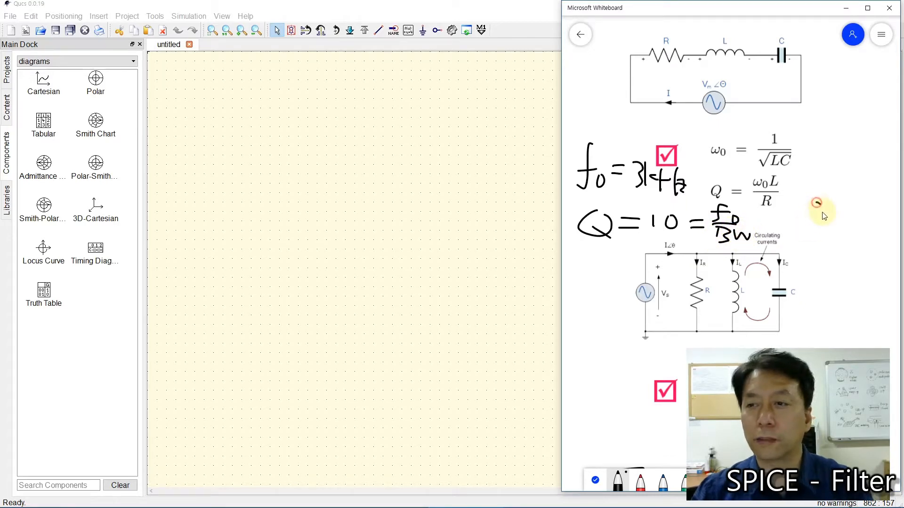
Handwrite the bandwidth conclusion ∴ BW = 300 Hz beside the Q equation
{"action": "left_click", "coordinate": [814, 211]}
{"action": "left_click", "coordinate": [822, 214]}
{"action": "mouse_move", "coordinate": [838, 201]}
{"action": "left_mouse_down"}
{"action": "mouse_move", "coordinate": [834, 218]}
{"action": "mouse_move", "coordinate": [837, 211]}
{"action": "mouse_move", "coordinate": [854, 220]}
{"action": "mouse_move", "coordinate": [862, 208]}
{"action": "left_mouse_up"}
{"action": "mouse_move", "coordinate": [815, 234]}
{"action": "left_mouse_down"}
{"action": "mouse_move", "coordinate": [827, 233]}
{"action": "mouse_move", "coordinate": [840, 254]}
{"action": "mouse_move", "coordinate": [862, 248]}
{"action": "left_mouse_up"}
{"action": "mouse_move", "coordinate": [868, 237]}
{"action": "left_mouse_down"}
{"action": "mouse_move", "coordinate": [868, 254]}
{"action": "mouse_move", "coordinate": [875, 242]}
{"action": "mouse_move", "coordinate": [892, 254]}
{"action": "left_mouse_up"}
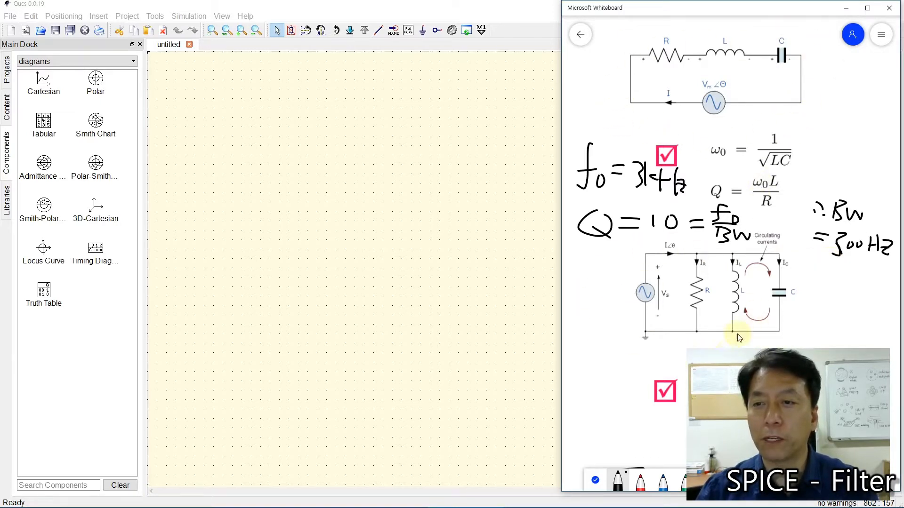
Mark the ω0 and Q formulas of both the series and the parallel RLC circuit with a red curve beside each pair
{"action": "left_click", "coordinate": [641, 484]}
{"action": "left_click_drag", "start_coordinate": [795, 123], "coordinate": [808, 175]}
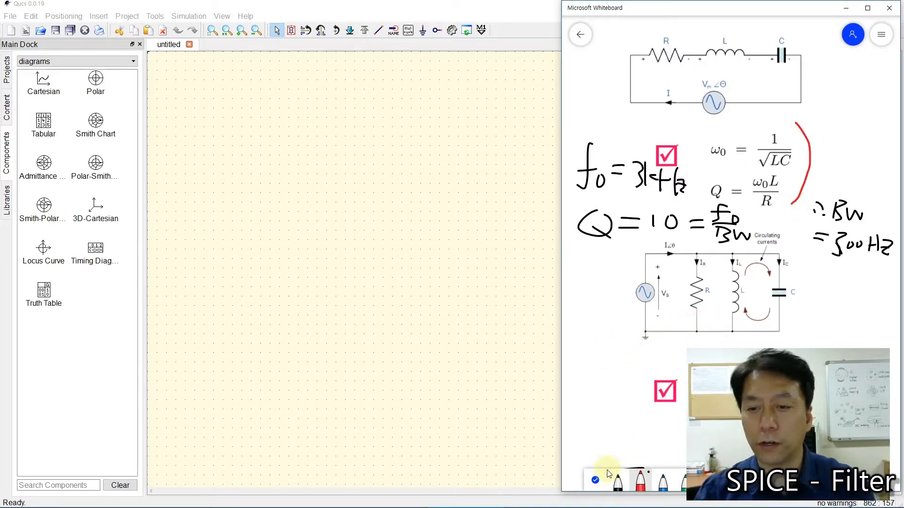
{"action": "left_click", "coordinate": [596, 480]}
{"action": "left_click_drag", "start_coordinate": [595, 407], "coordinate": [594, 267]}
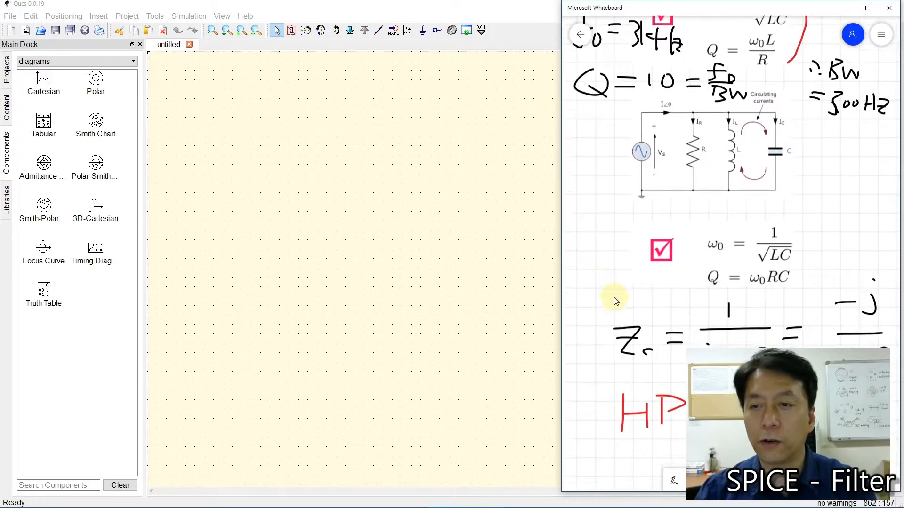
{"action": "left_click_drag", "start_coordinate": [616, 302], "coordinate": [609, 274]}
{"action": "left_click", "coordinate": [670, 479]}
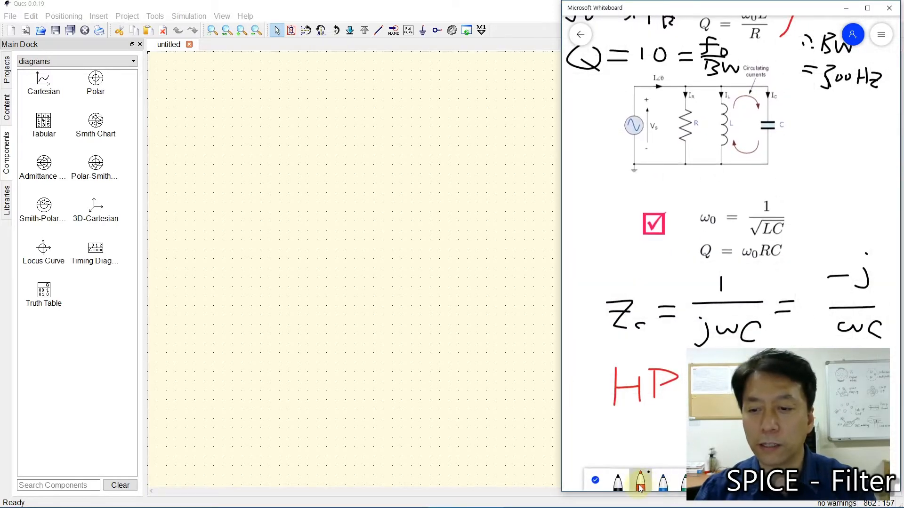
{"action": "mouse_move", "coordinate": [801, 199]}
{"action": "left_mouse_down"}
{"action": "mouse_move", "coordinate": [802, 256]}
{"action": "mouse_move", "coordinate": [793, 265]}
{"action": "left_mouse_up"}
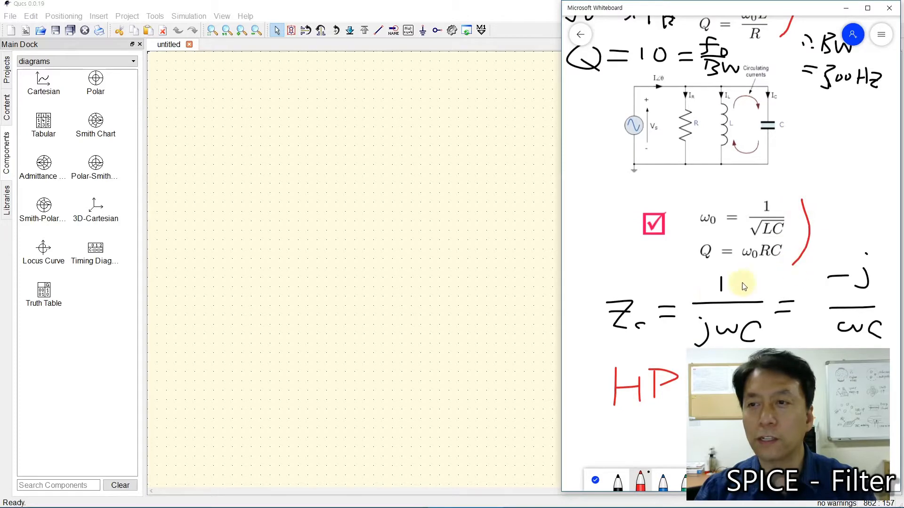
{"action": "left_click", "coordinate": [595, 480]}
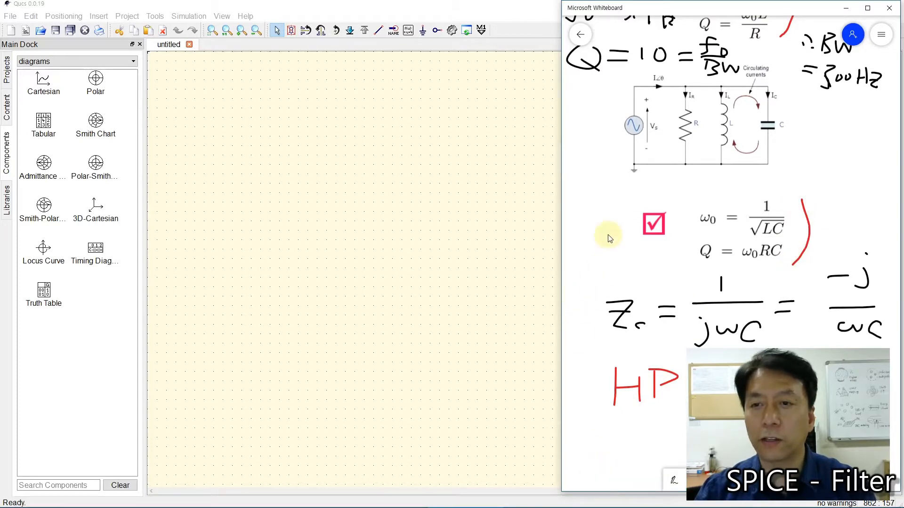
{"action": "left_click_drag", "start_coordinate": [607, 225], "coordinate": [612, 290]}
{"action": "left_click_drag", "start_coordinate": [613, 222], "coordinate": [617, 288]}
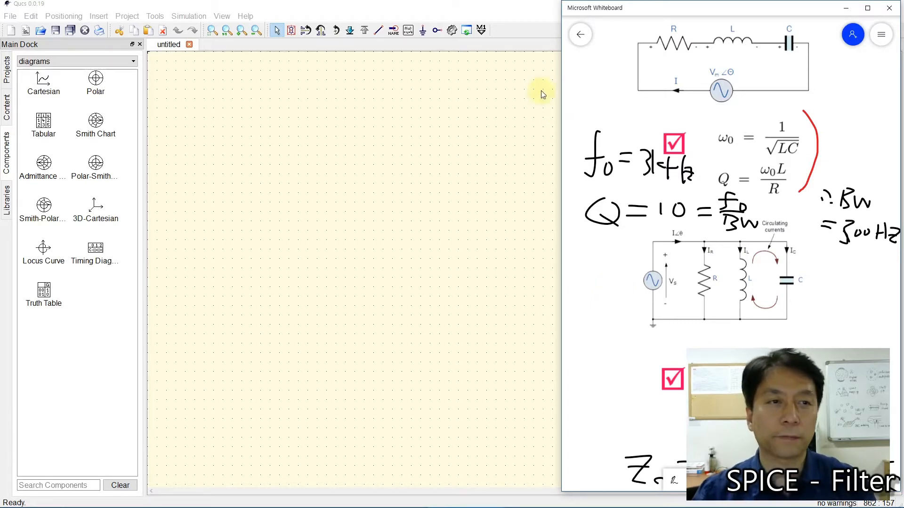
Switch to Qucs and place an ac voltage source in the empty schematic
{"action": "left_click", "coordinate": [318, 229]}
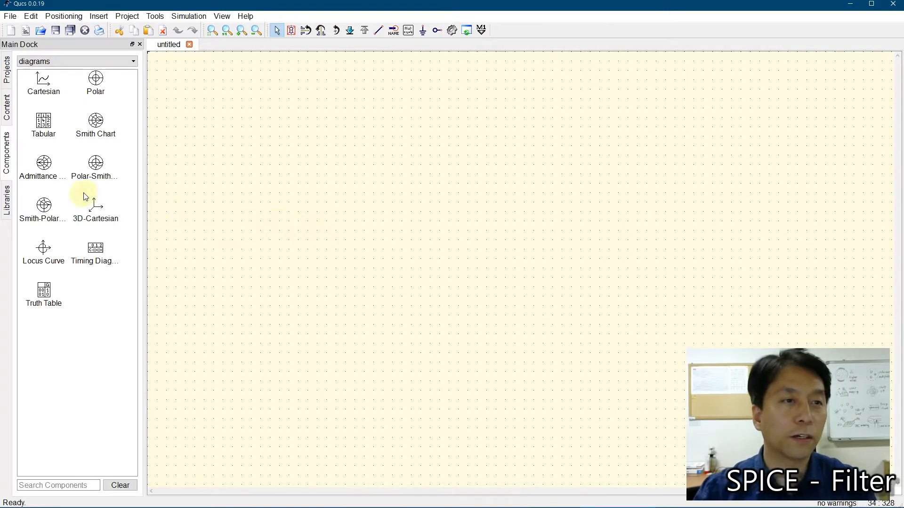
{"action": "left_click", "coordinate": [62, 65]}
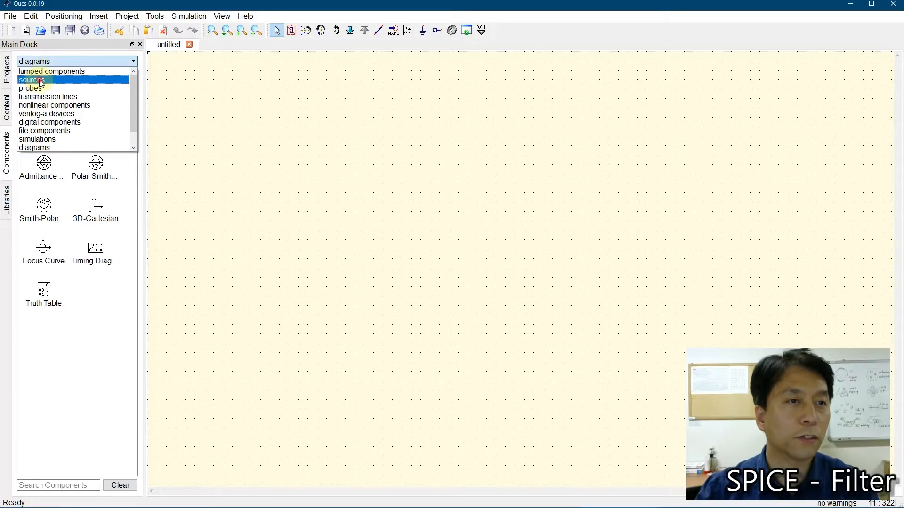
{"action": "left_click", "coordinate": [48, 77]}
{"action": "left_click", "coordinate": [45, 127]}
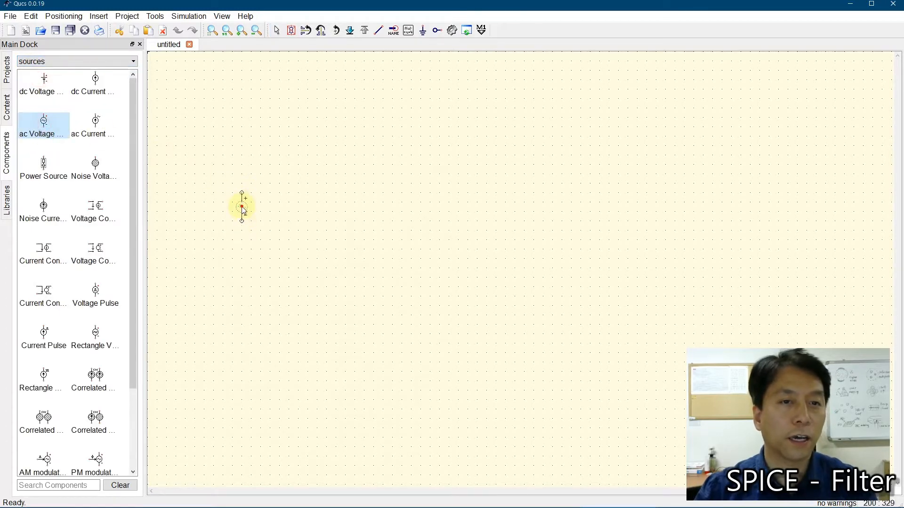
{"action": "left_click", "coordinate": [241, 207]}
{"action": "key", "text": "Escape"}
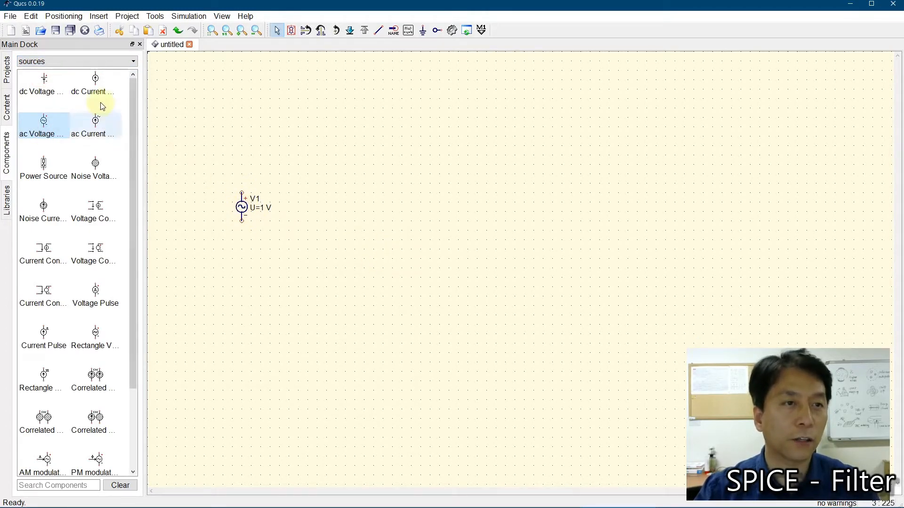
Add a horizontal US-style resistor to the source's positive terminal and move it away so a wire joins them
{"action": "left_click", "coordinate": [55, 61]}
{"action": "left_click", "coordinate": [54, 72]}
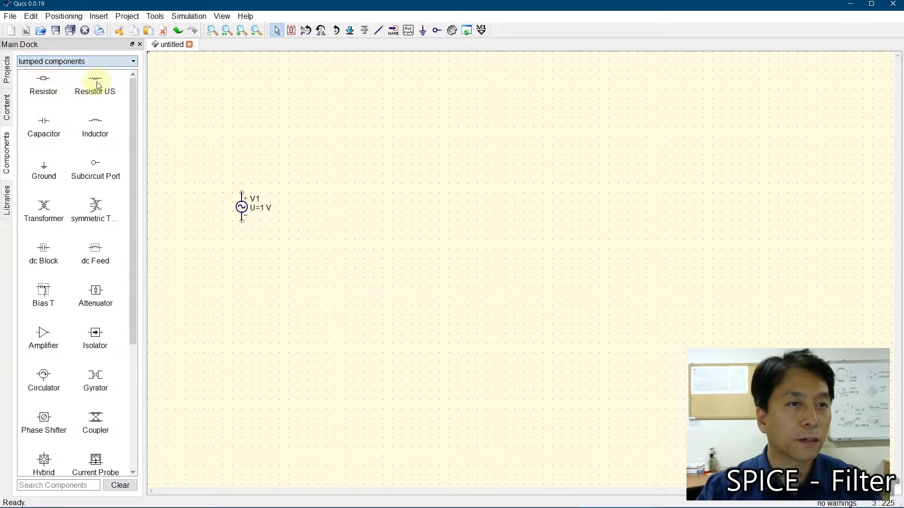
{"action": "left_click", "coordinate": [95, 84]}
{"action": "left_click", "coordinate": [258, 193]}
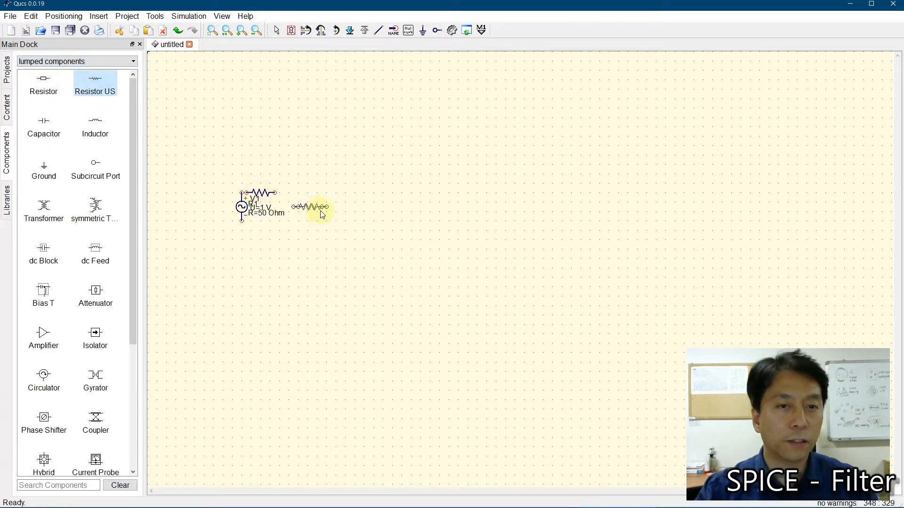
{"action": "key", "text": "Escape"}
{"action": "left_click_drag", "start_coordinate": [262, 192], "coordinate": [310, 193]}
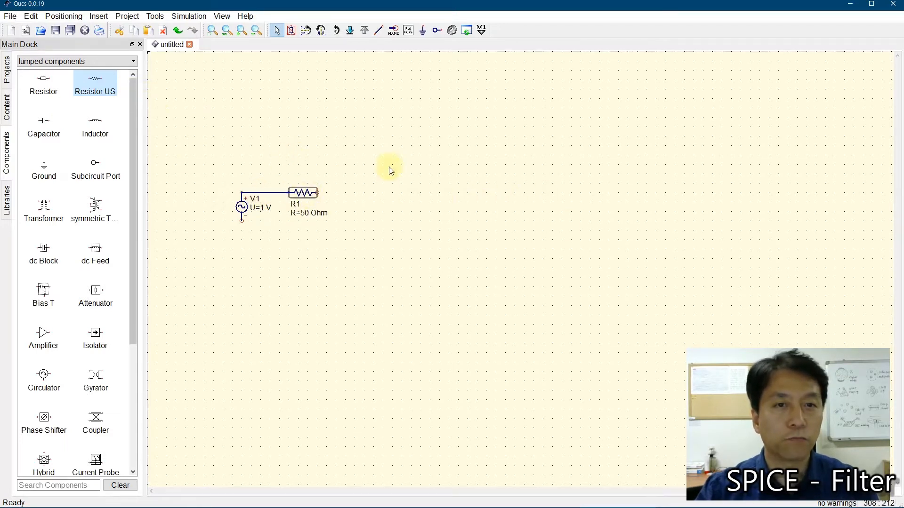
Place a second US-style resistor well beyond the first one and rotate it to vertical as the load
{"action": "left_click", "coordinate": [89, 86]}
{"action": "left_click", "coordinate": [496, 207]}
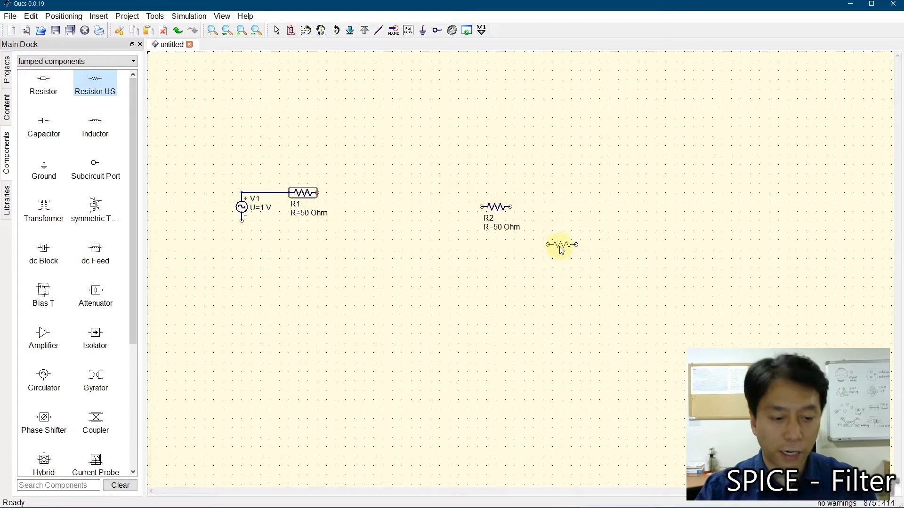
{"action": "key", "text": "Escape"}
{"action": "left_click", "coordinate": [499, 211]}
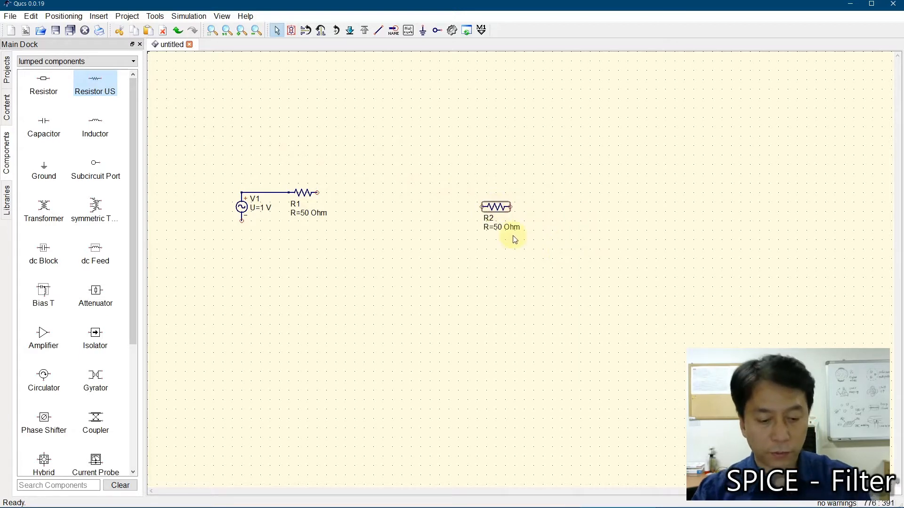
{"action": "key", "text": "ctrl+r"}
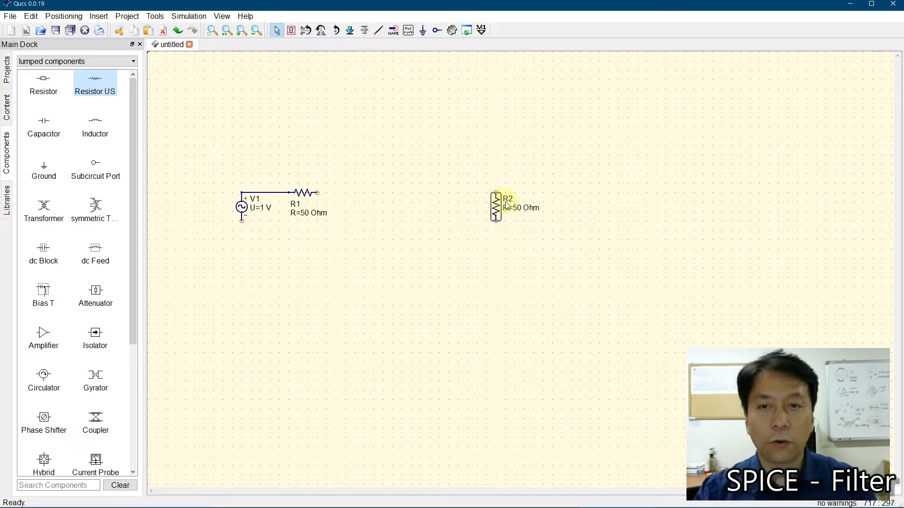
{"action": "left_click_drag", "start_coordinate": [504, 215], "coordinate": [506, 207]}
{"action": "left_click", "coordinate": [336, 276]}
Add a capacitor in series after the first resistor, followed by an inductor at the capacitor's free end
{"action": "left_click", "coordinate": [44, 126]}
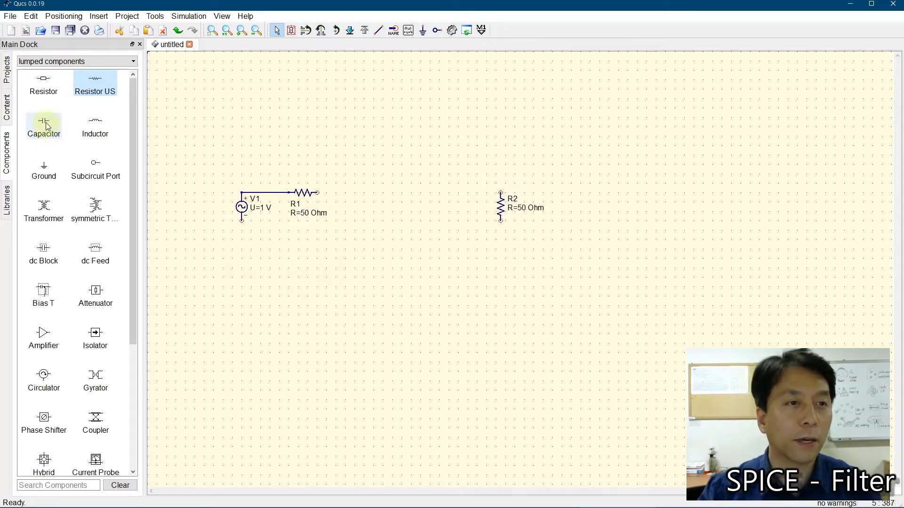
{"action": "left_click", "coordinate": [335, 195]}
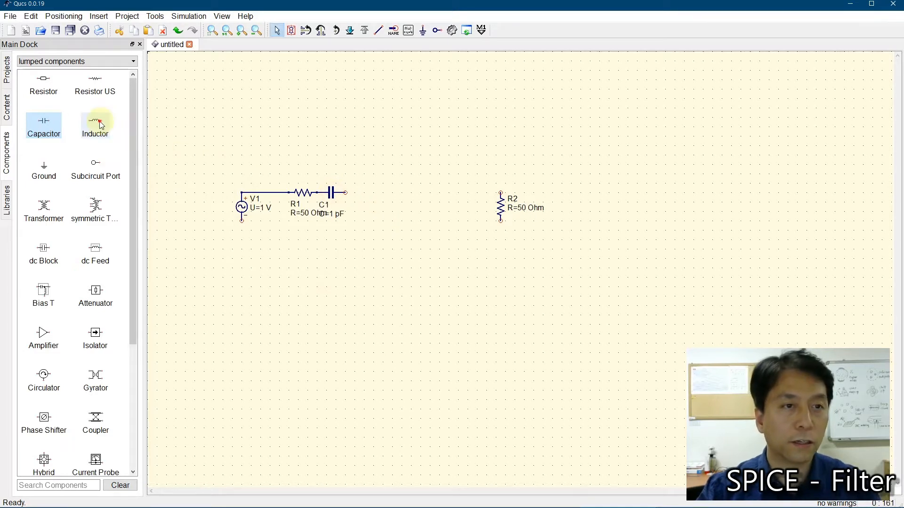
{"action": "left_click", "coordinate": [95, 127]}
{"action": "left_click", "coordinate": [365, 193]}
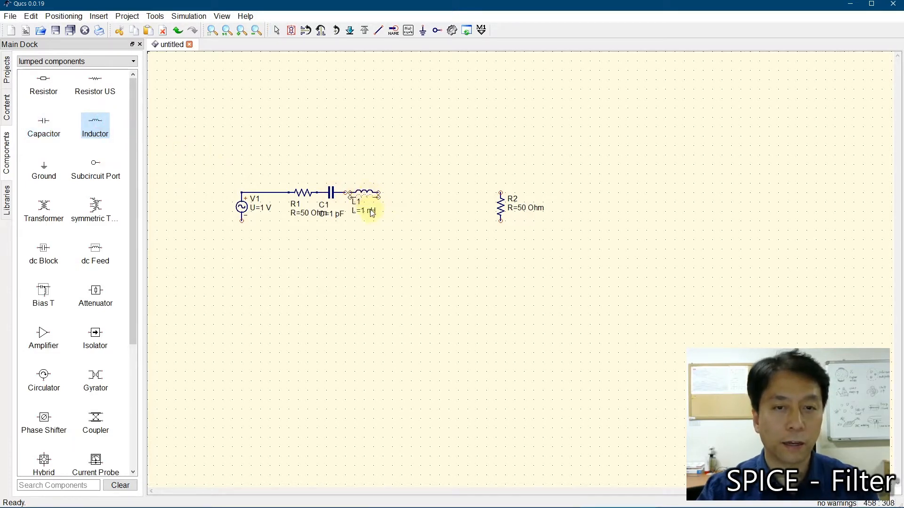
{"action": "key", "text": "Escape"}
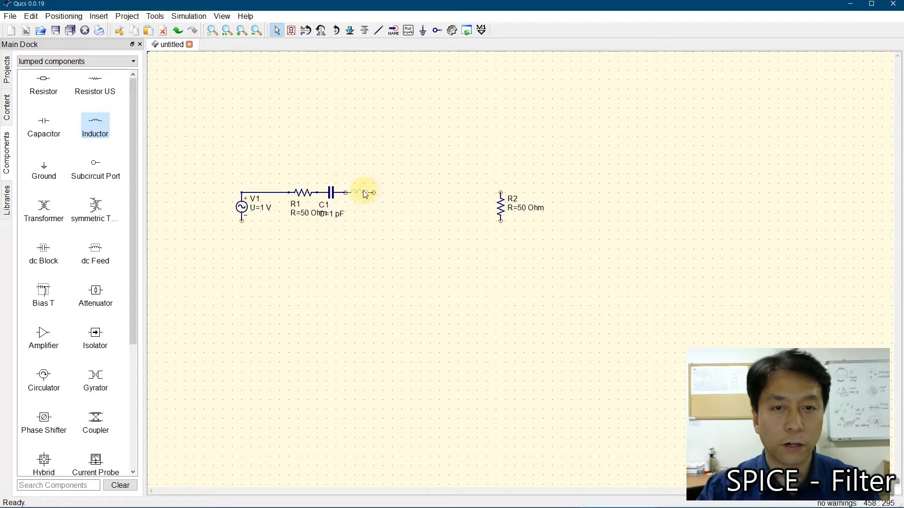
Space out the inductor and capacitor along the series line and attach the load resistor to the inductor's free end
{"action": "left_click", "coordinate": [367, 193]}
{"action": "left_click_drag", "start_coordinate": [367, 193], "coordinate": [409, 197]}
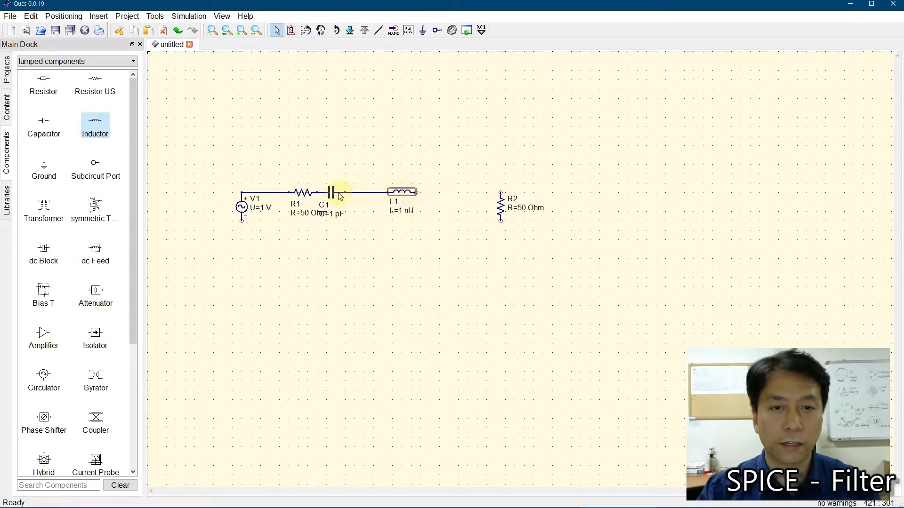
{"action": "left_click_drag", "start_coordinate": [332, 193], "coordinate": [355, 193]}
{"action": "left_click", "coordinate": [357, 244]}
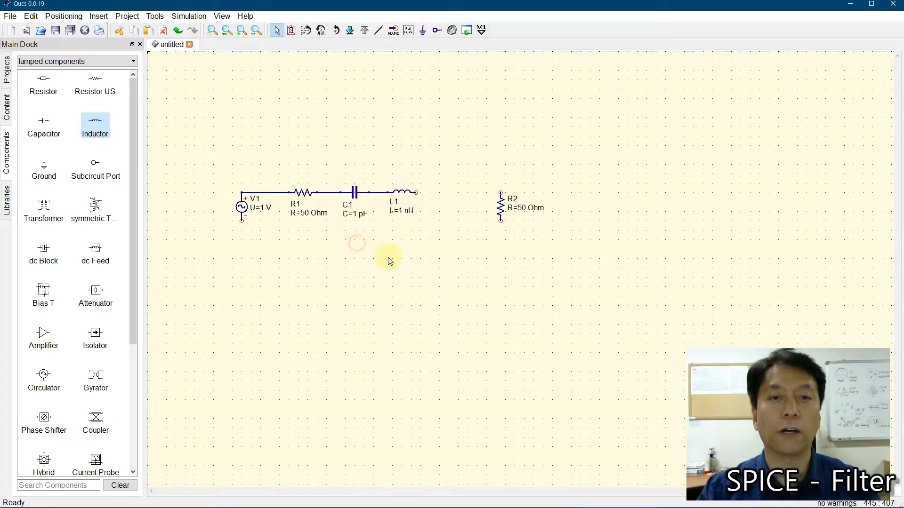
{"action": "left_click_drag", "start_coordinate": [503, 214], "coordinate": [440, 208]}
{"action": "left_click", "coordinate": [394, 239]}
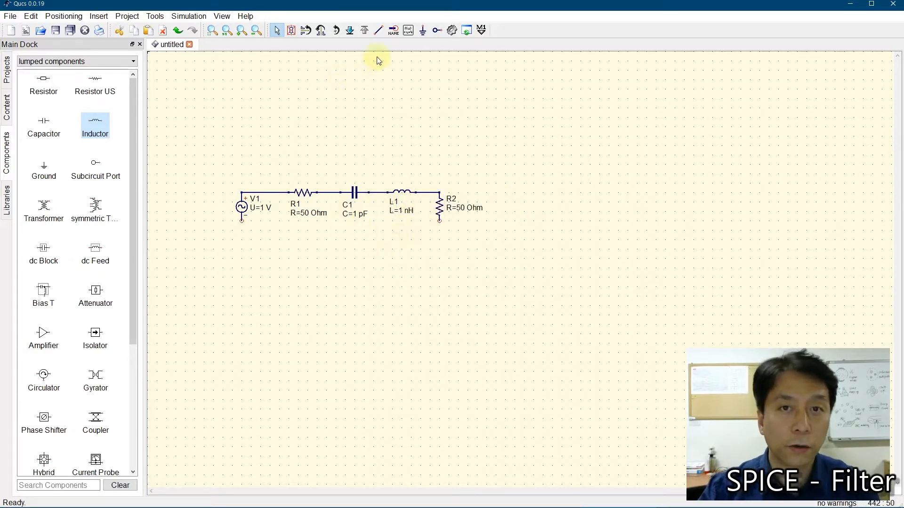
Ground the lower terminals of the ac source and the load resistor
{"action": "left_click", "coordinate": [423, 30]}
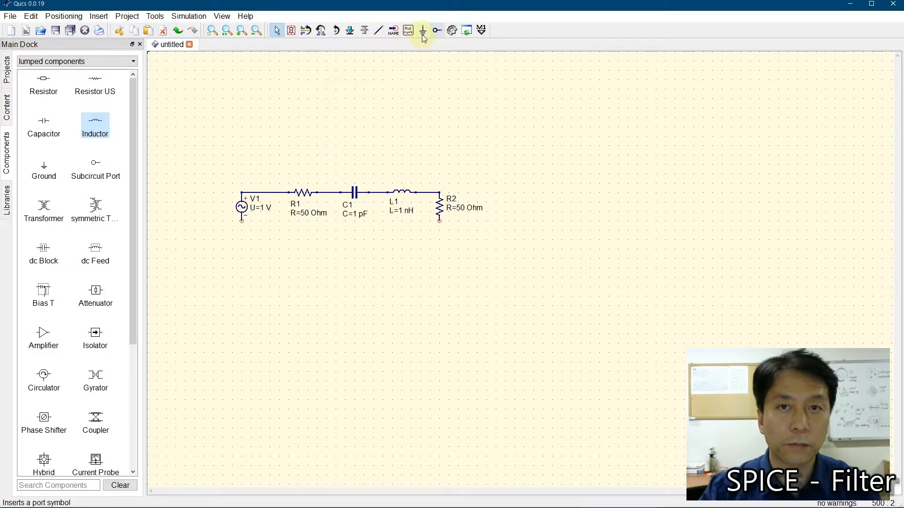
{"action": "left_click", "coordinate": [243, 223]}
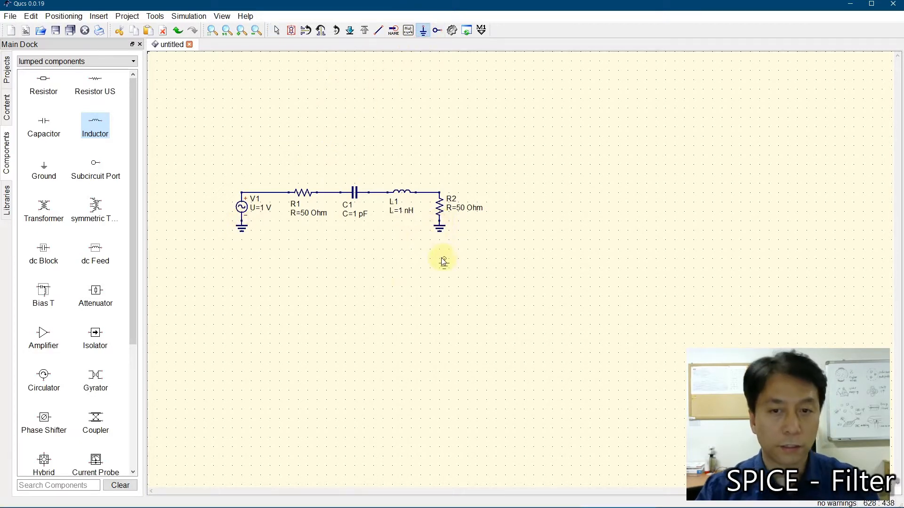
{"action": "right_click", "coordinate": [377, 285]}
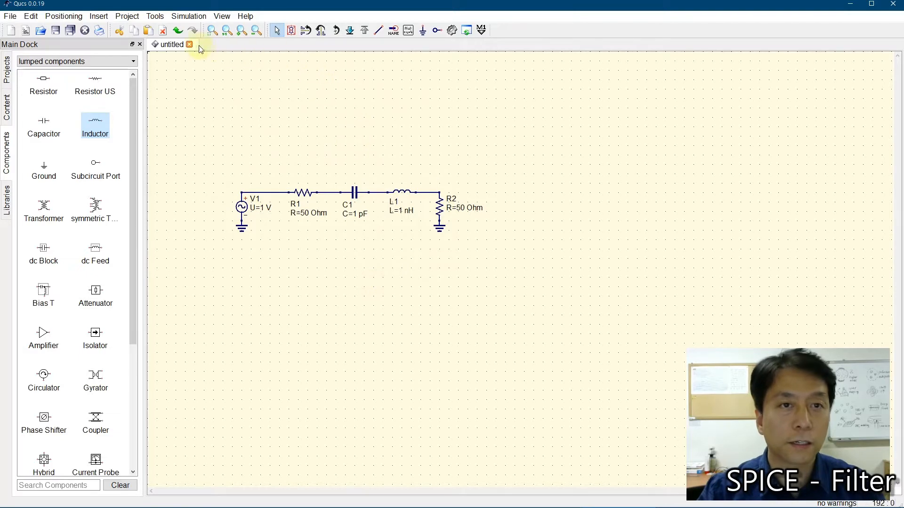
Place two voltage probes, one above the wire between R1 and C1 and one above the load resistor R2
{"action": "left_click", "coordinate": [212, 30]}
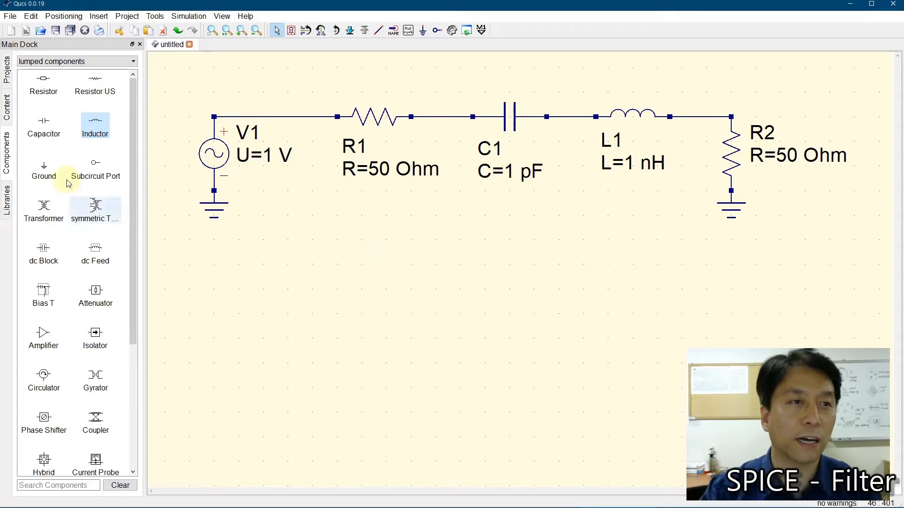
{"action": "left_click", "coordinate": [54, 65]}
{"action": "left_click", "coordinate": [41, 87]}
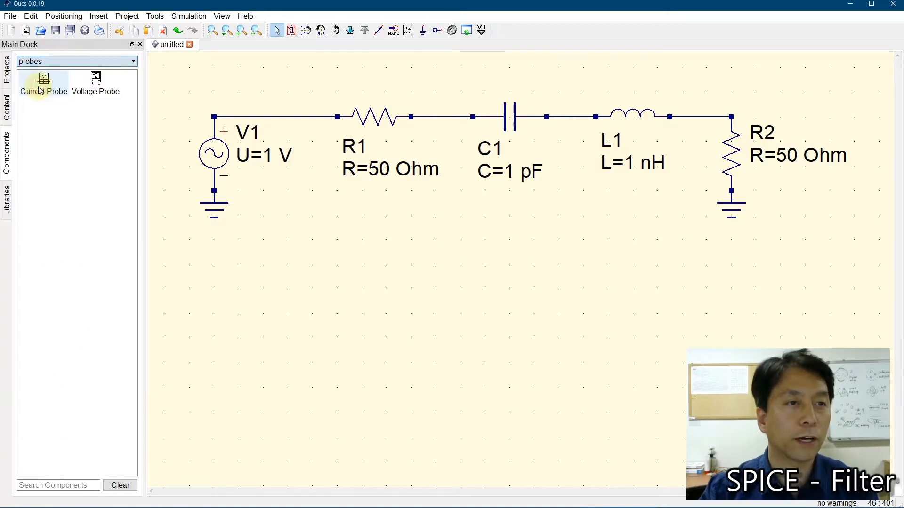
{"action": "left_click", "coordinate": [95, 81]}
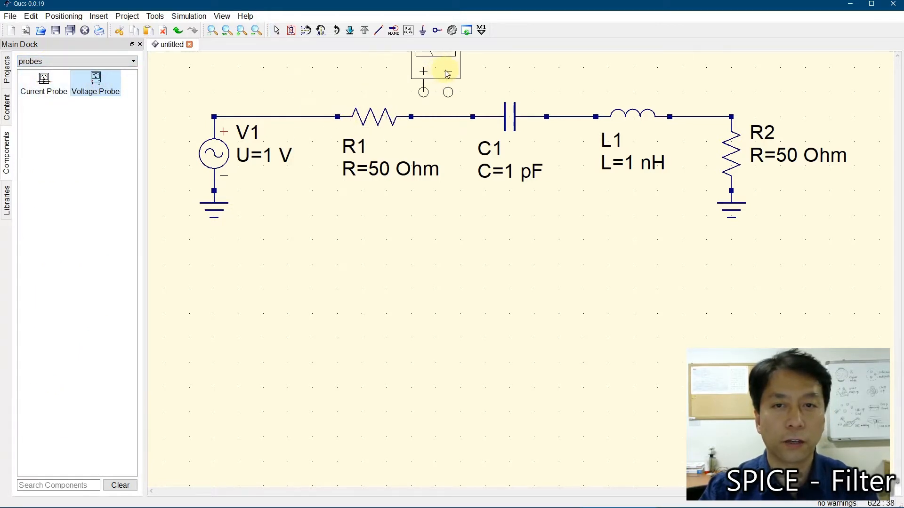
{"action": "left_click", "coordinate": [448, 74]}
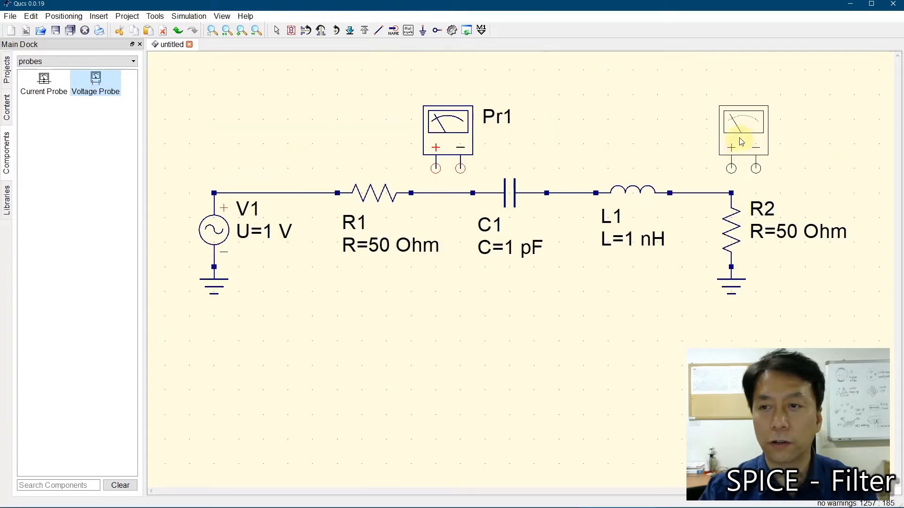
{"action": "left_click", "coordinate": [743, 142]}
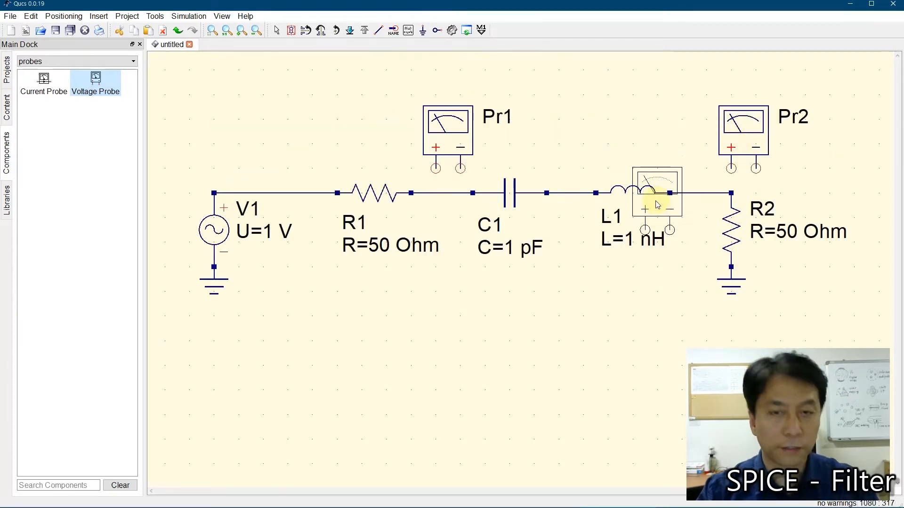
Wire the positive terminal of voltage probe Pr1 to the line between R1 and C1
{"action": "left_click", "coordinate": [379, 30]}
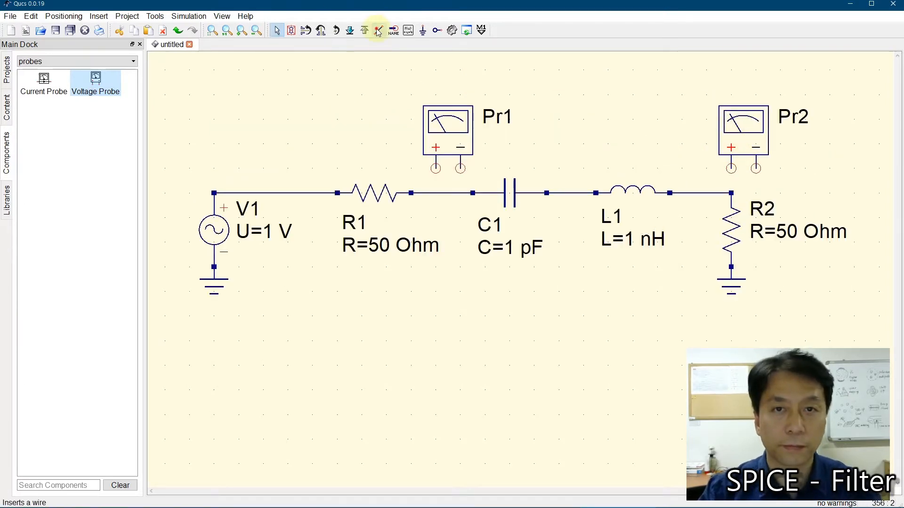
{"action": "left_click", "coordinate": [436, 169]}
{"action": "left_click", "coordinate": [436, 193]}
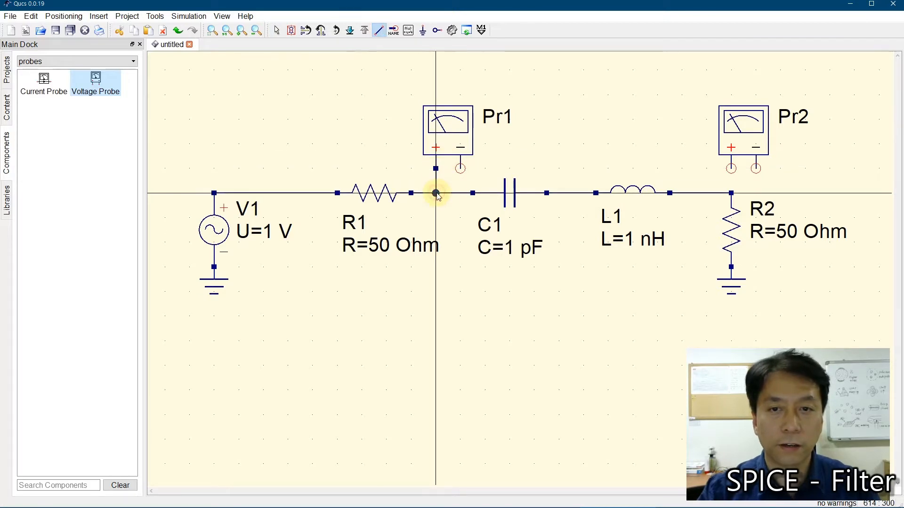
Try to wire Pr2's positive terminal to the upper end of R2, and delete the stray wire stub
{"action": "left_click", "coordinate": [731, 169]}
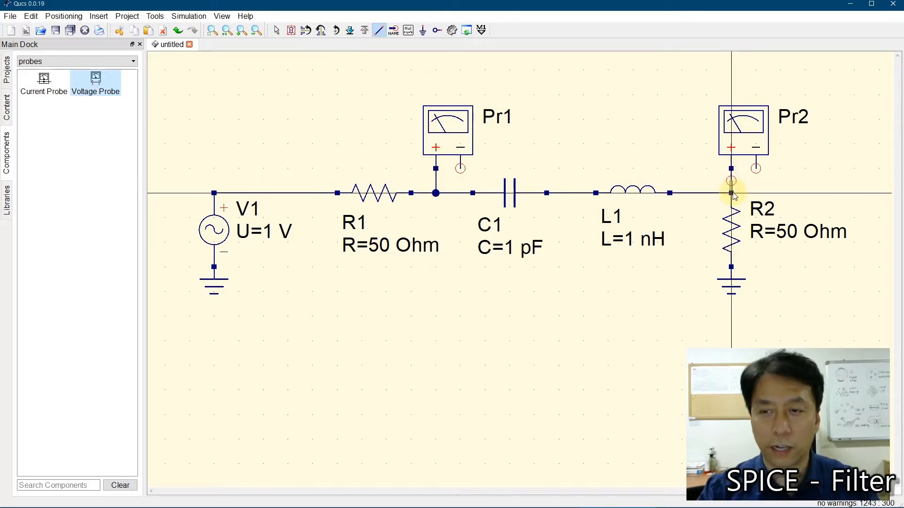
{"action": "left_click", "coordinate": [729, 193]}
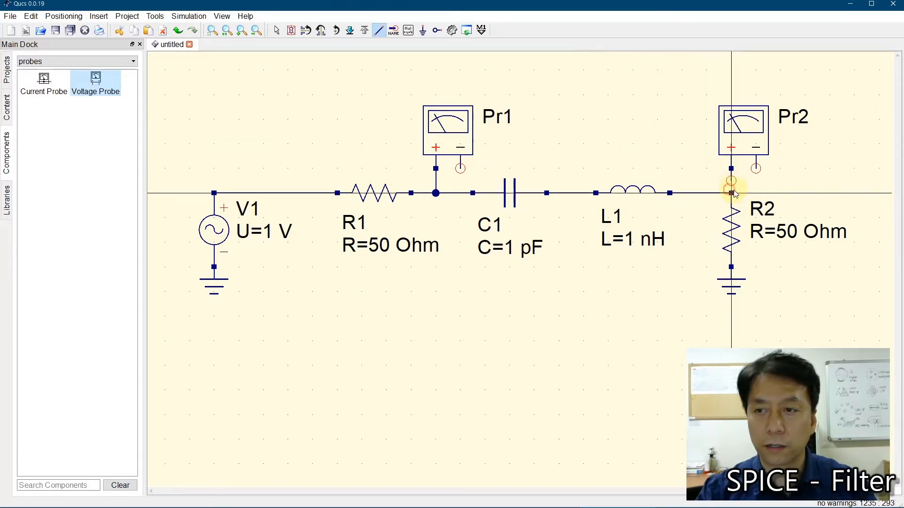
{"action": "key", "text": "Escape"}
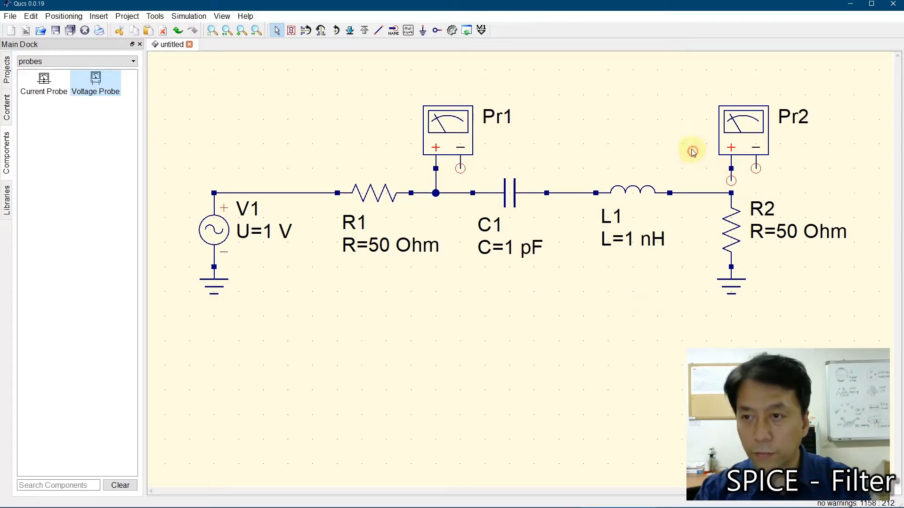
{"action": "left_click", "coordinate": [731, 177]}
{"action": "key", "text": "Delete"}
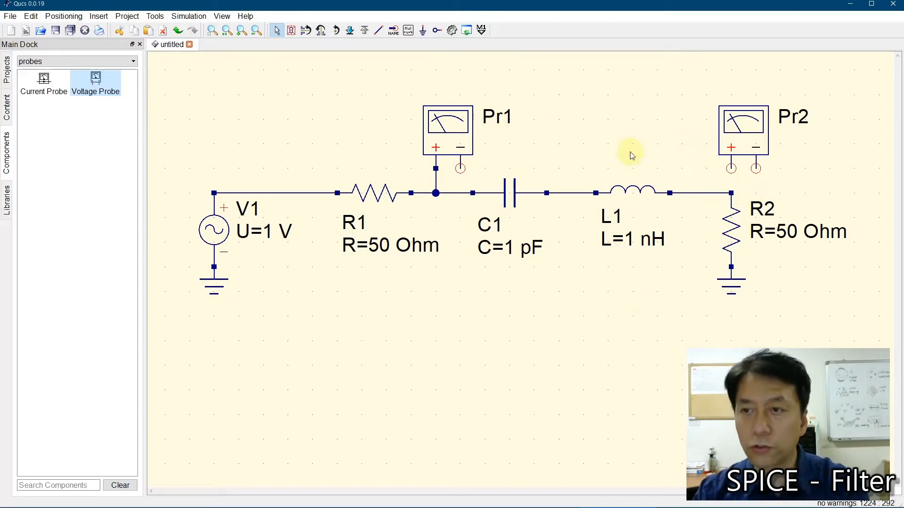
Connect the positive terminal of voltage probe Pr2 to the junction of L1 and R2 with a wire
{"action": "left_click", "coordinate": [379, 31]}
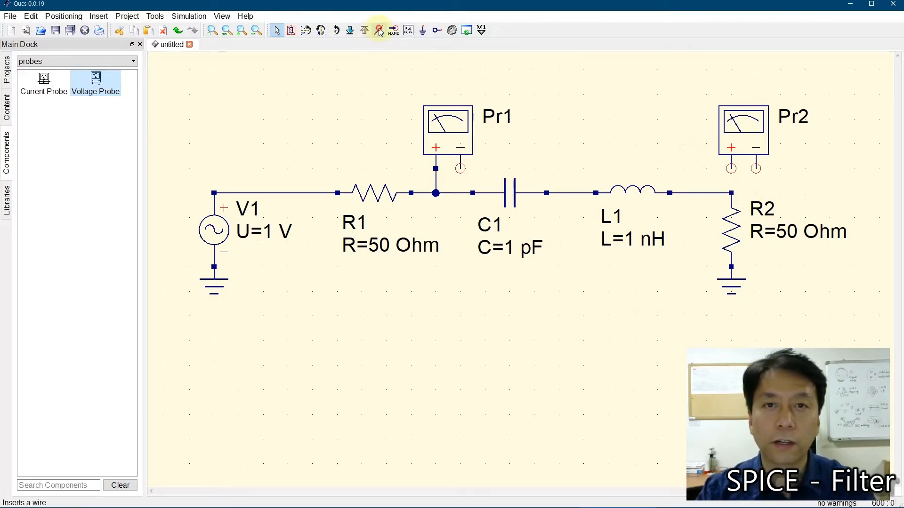
{"action": "left_click", "coordinate": [732, 168]}
{"action": "left_click", "coordinate": [732, 193]}
{"action": "key", "text": "Escape"}
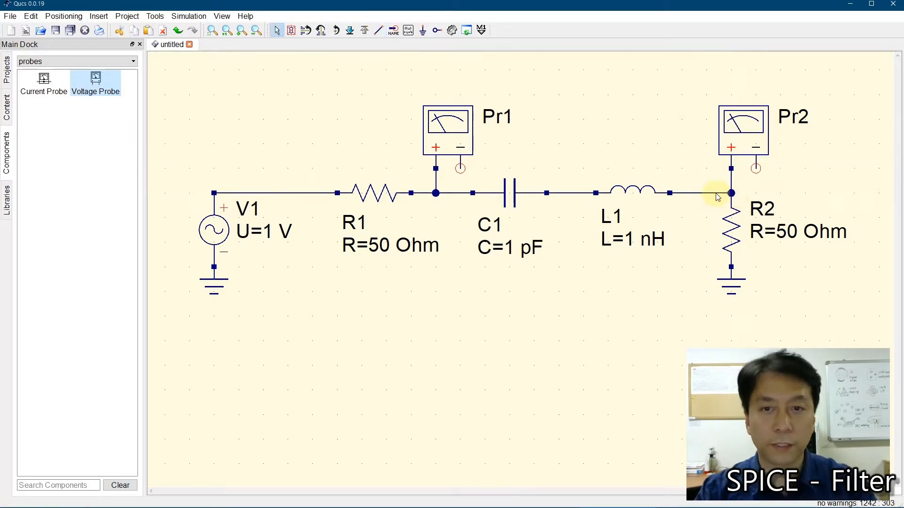
Ground the negative terminals of both voltage probes
{"action": "left_click", "coordinate": [422, 30]}
{"action": "left_click", "coordinate": [462, 168]}
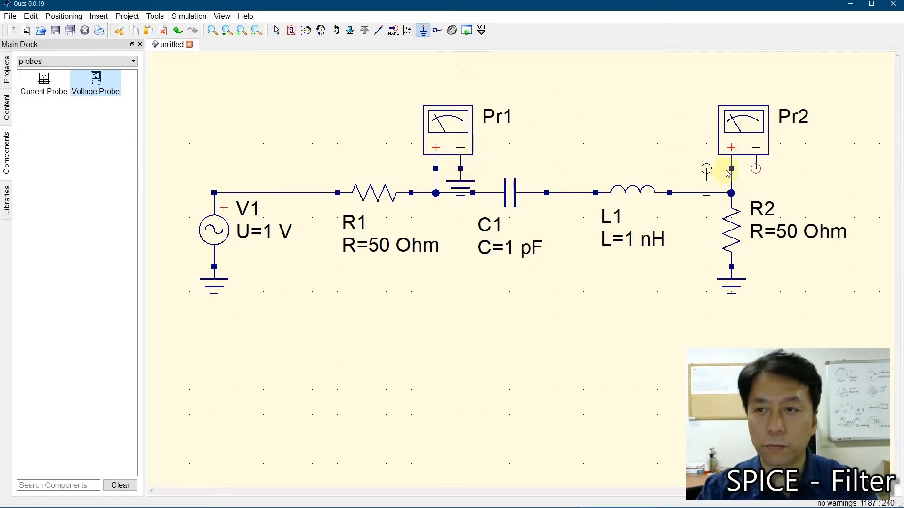
{"action": "left_click", "coordinate": [756, 168]}
{"action": "key", "text": "Escape"}
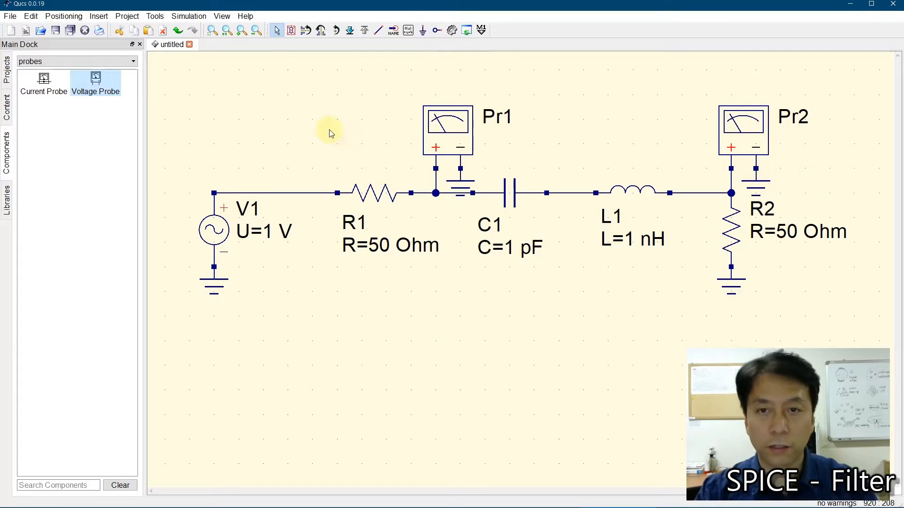
Move probe Pr1 and its ground symbol slightly up so the ground clears the wire between R1 and C1
{"action": "left_click_drag", "start_coordinate": [394, 89], "coordinate": [503, 188]}
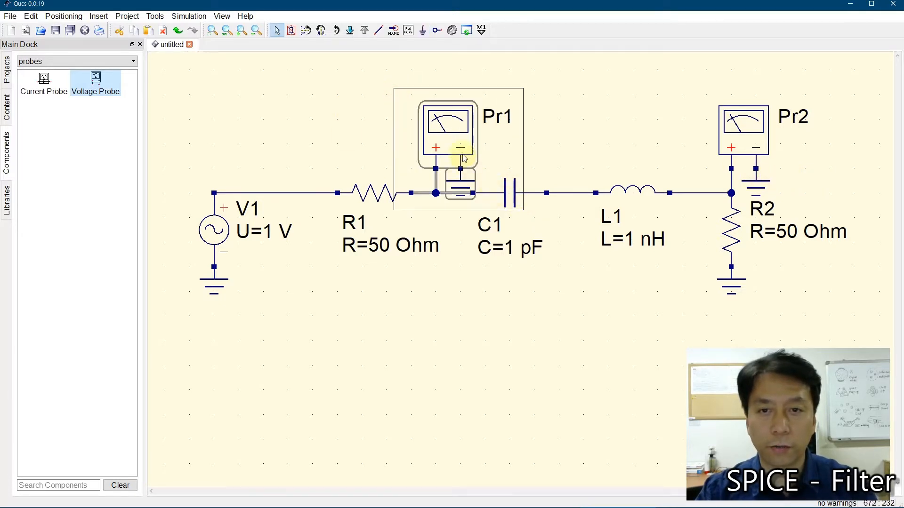
{"action": "left_click_drag", "start_coordinate": [460, 167], "coordinate": [456, 138]}
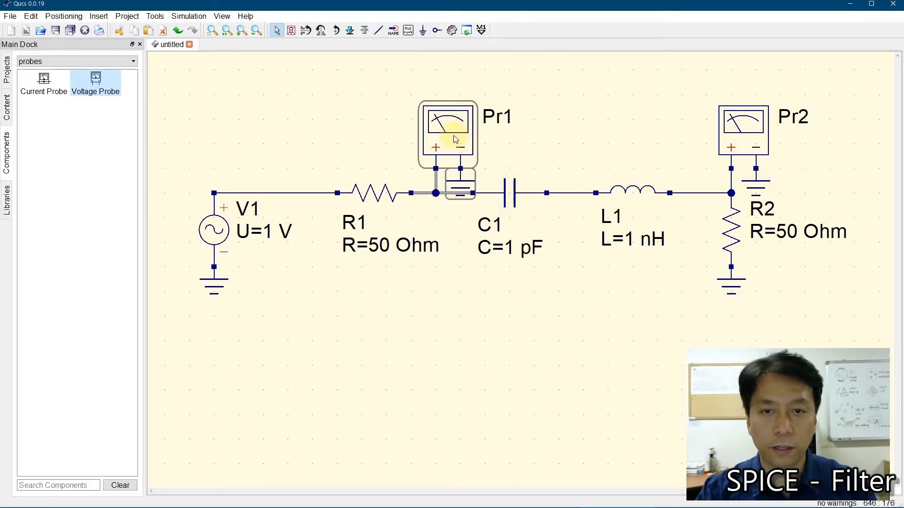
{"action": "left_click", "coordinate": [449, 212]}
{"action": "left_click_drag", "start_coordinate": [413, 94], "coordinate": [503, 197]}
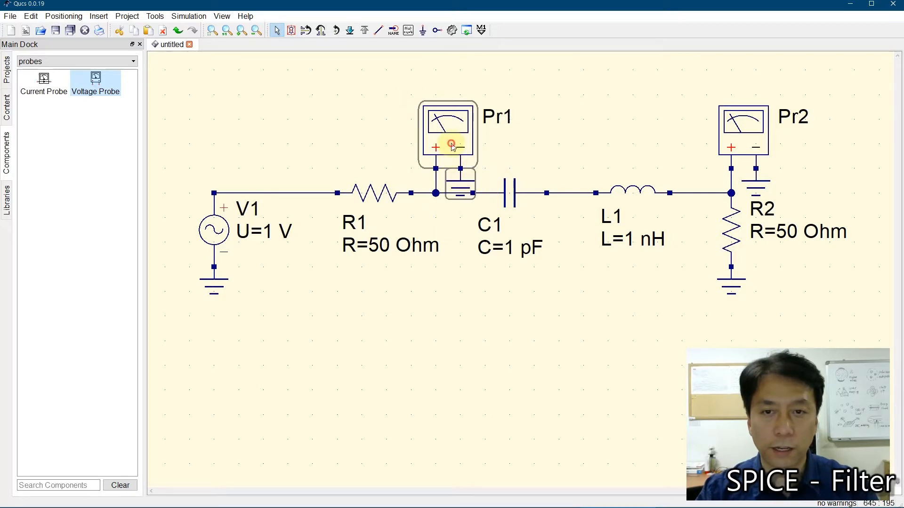
{"action": "left_click_drag", "start_coordinate": [455, 156], "coordinate": [455, 143]}
{"action": "left_click", "coordinate": [452, 220]}
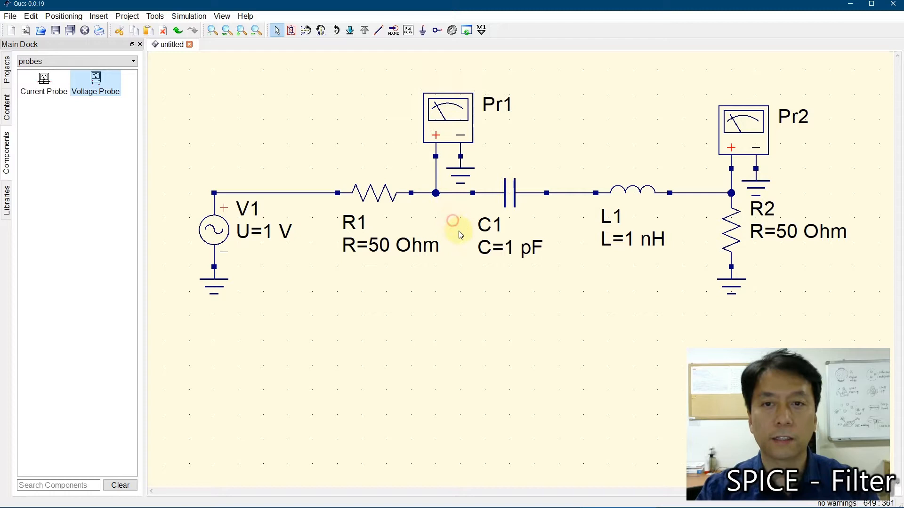
Rename the voltage probe between R1 and C1 as Vin
{"action": "double_click", "coordinate": [432, 112]}
{"action": "left_click", "coordinate": [410, 194]}
{"action": "key", "text": "ctrl+a"}
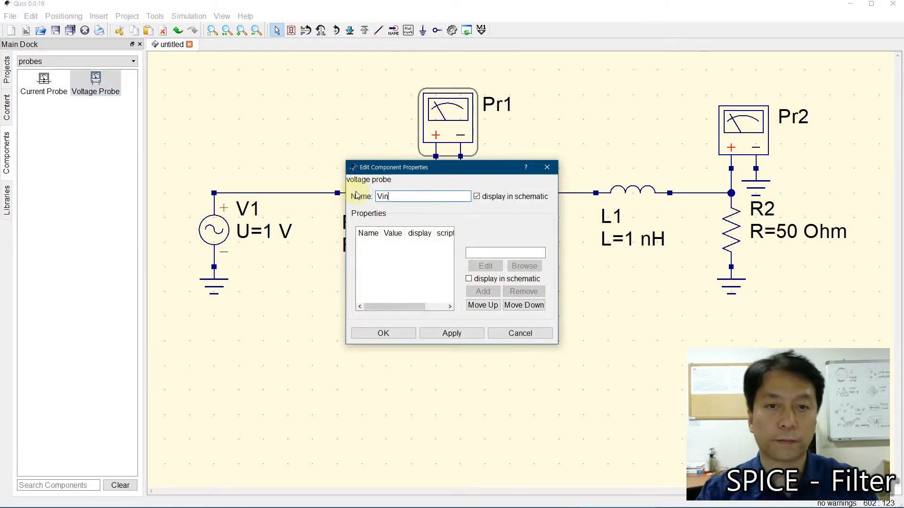
{"action": "left_click", "coordinate": [377, 333]}
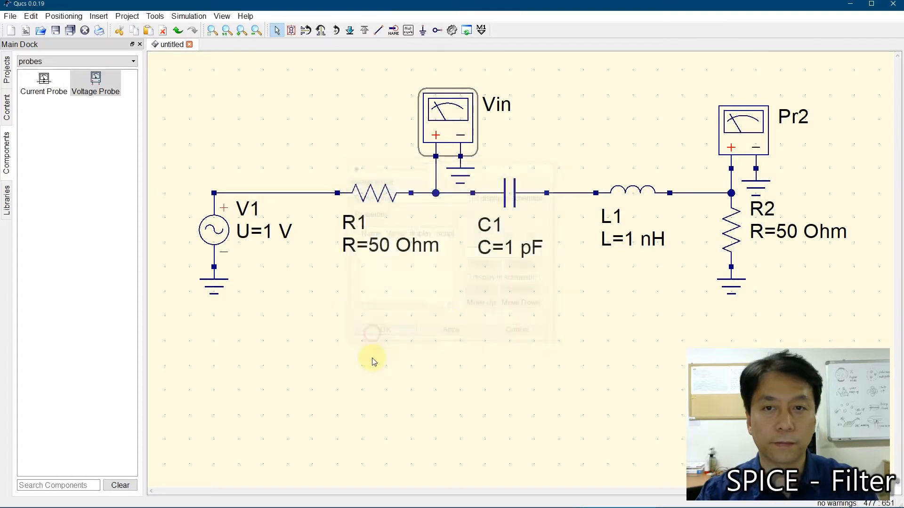
Rename the voltage probe above the load resistor R2 as Vout
{"action": "double_click", "coordinate": [748, 136]}
{"action": "key", "text": "ctrl+a"}
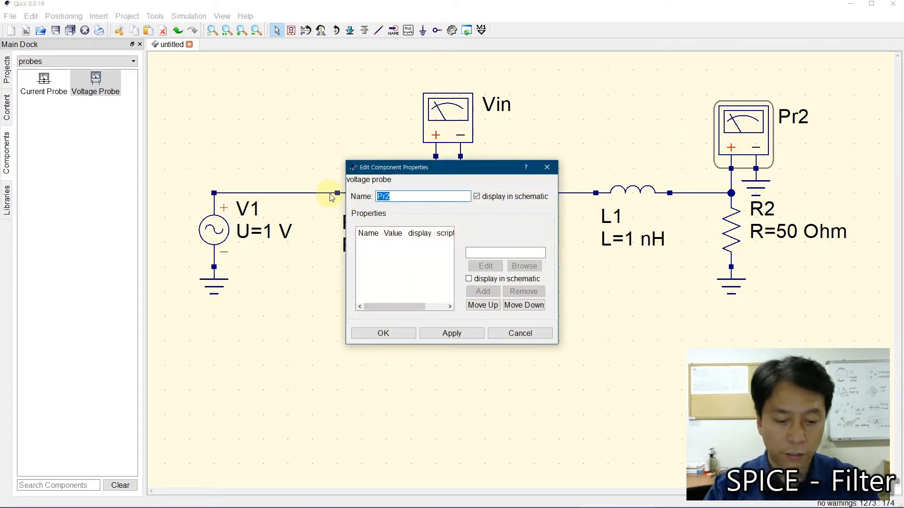
{"action": "type", "text": "Vout"}
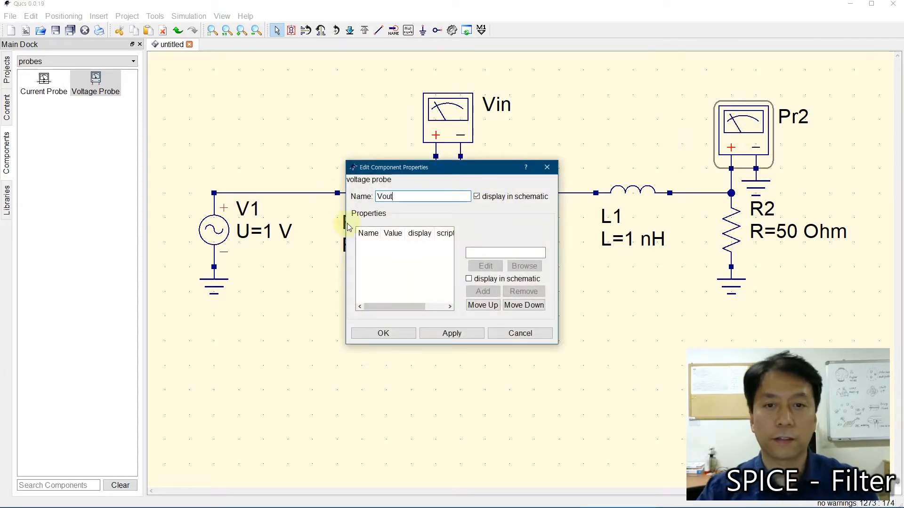
{"action": "left_click", "coordinate": [383, 333]}
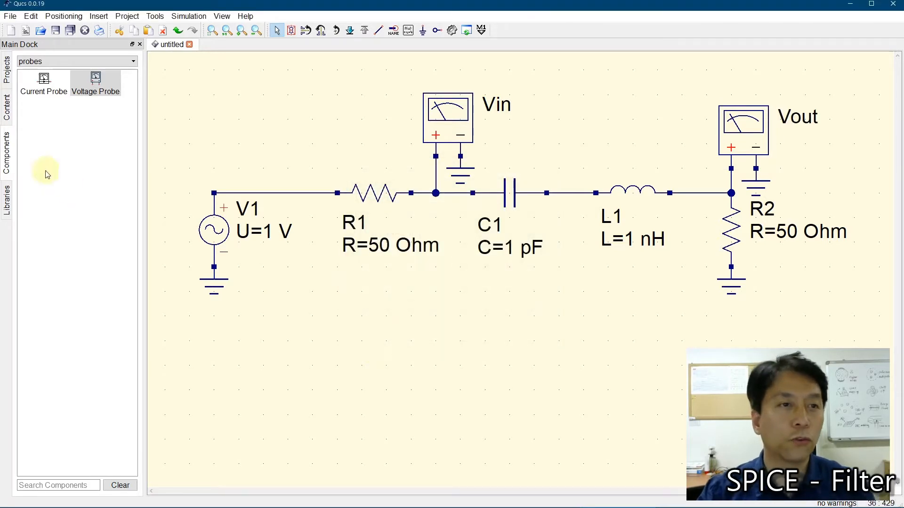
Place an ac simulation block below R1, to the right of the source's ground
{"action": "left_click", "coordinate": [45, 65]}
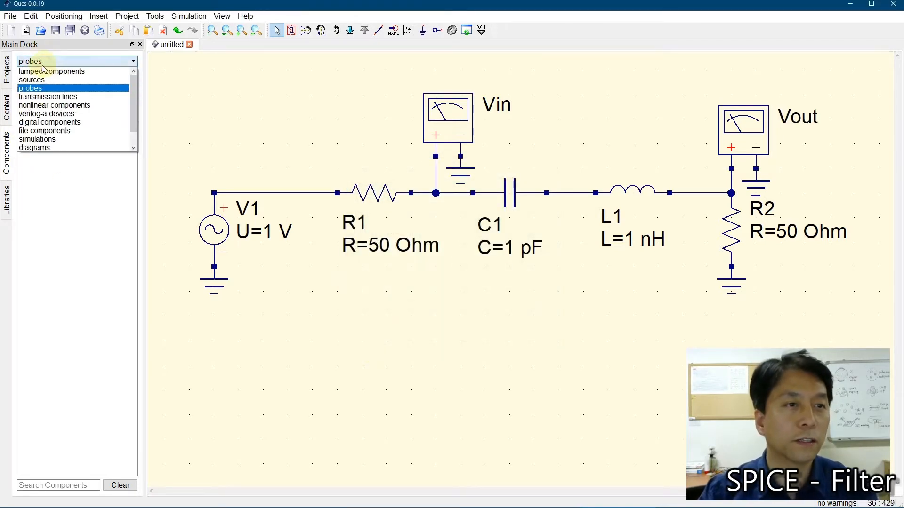
{"action": "scroll", "coordinate": [135, 119], "scroll_direction": "down", "scroll_amount": 1}
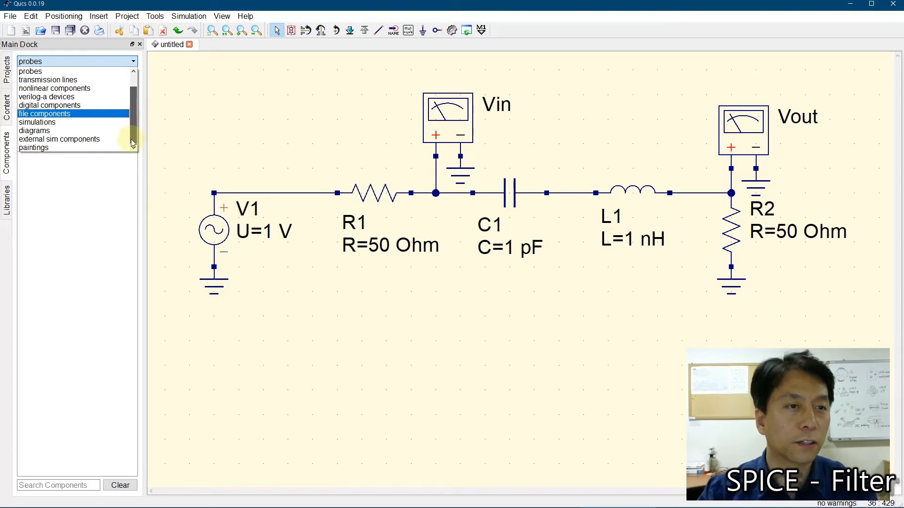
{"action": "left_click", "coordinate": [56, 123]}
{"action": "left_click", "coordinate": [43, 123]}
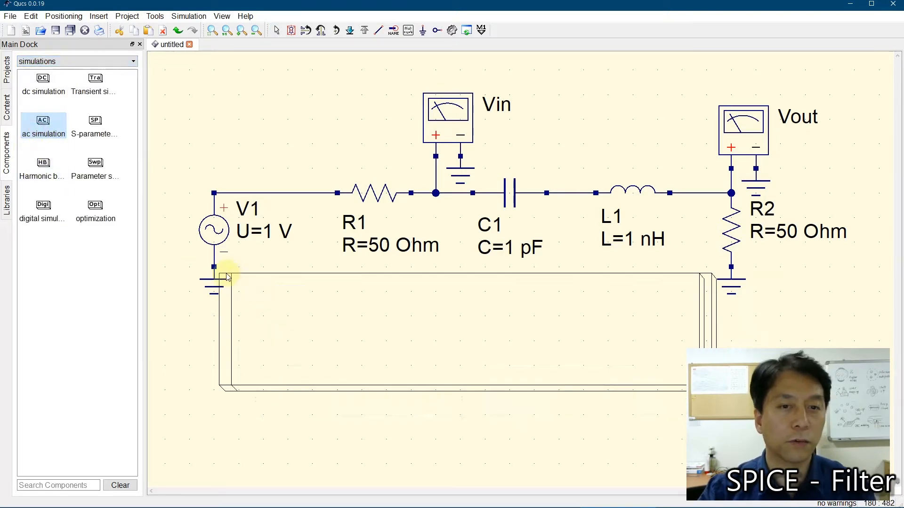
{"action": "left_click", "coordinate": [276, 267]}
{"action": "key", "text": "Escape"}
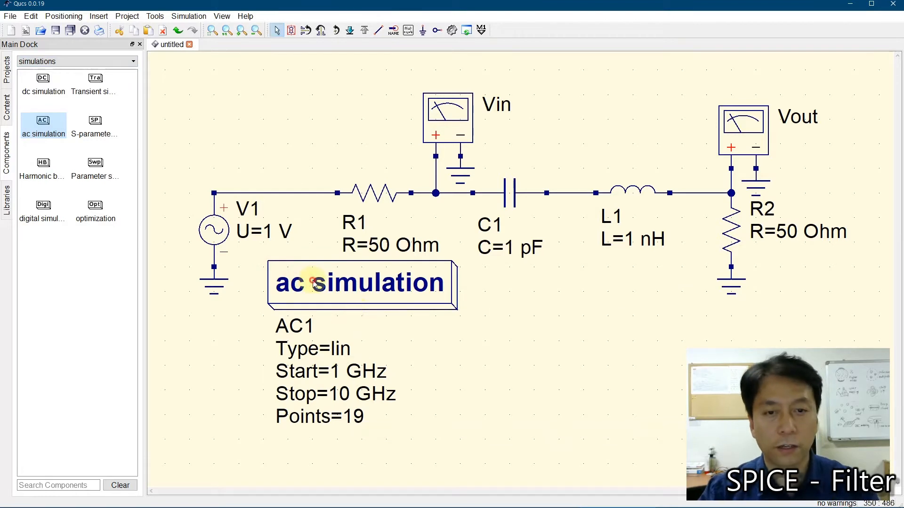
Set the ac simulation's sweep range to start at 100 Hz and stop at 10 kHz
{"action": "double_click", "coordinate": [315, 282]}
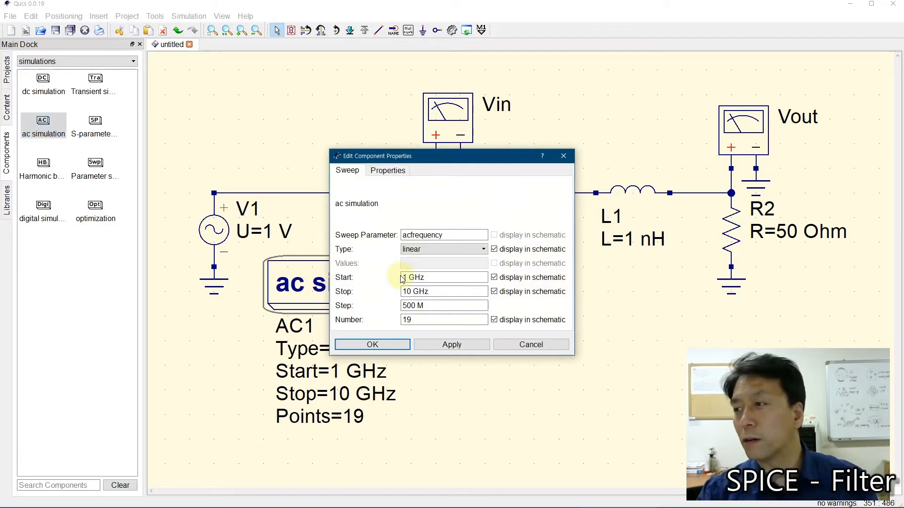
{"action": "left_click", "coordinate": [439, 276]}
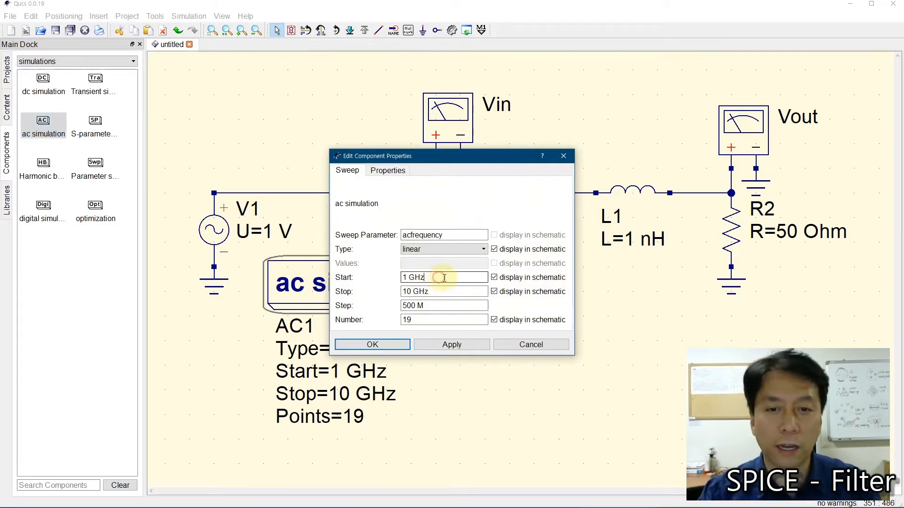
{"action": "left_click", "coordinate": [408, 278]}
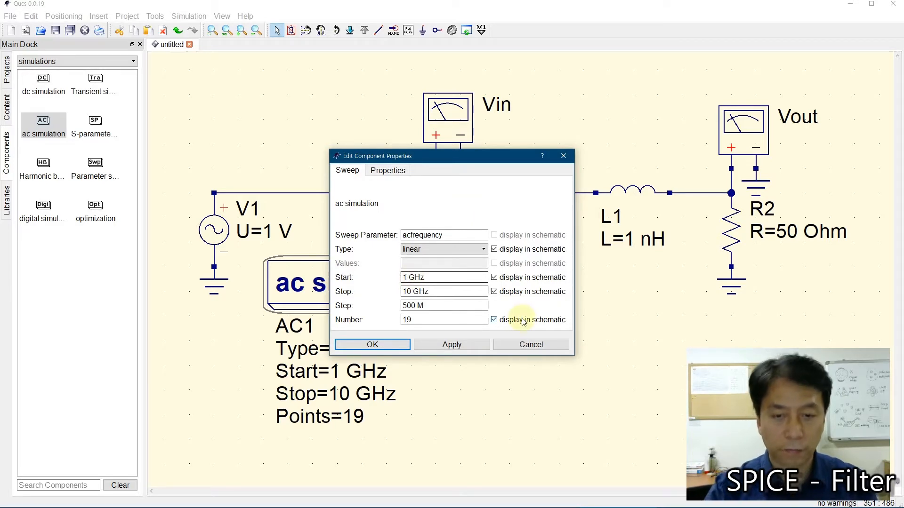
{"action": "type", "text": "00"}
{"action": "key", "text": "Delete"}
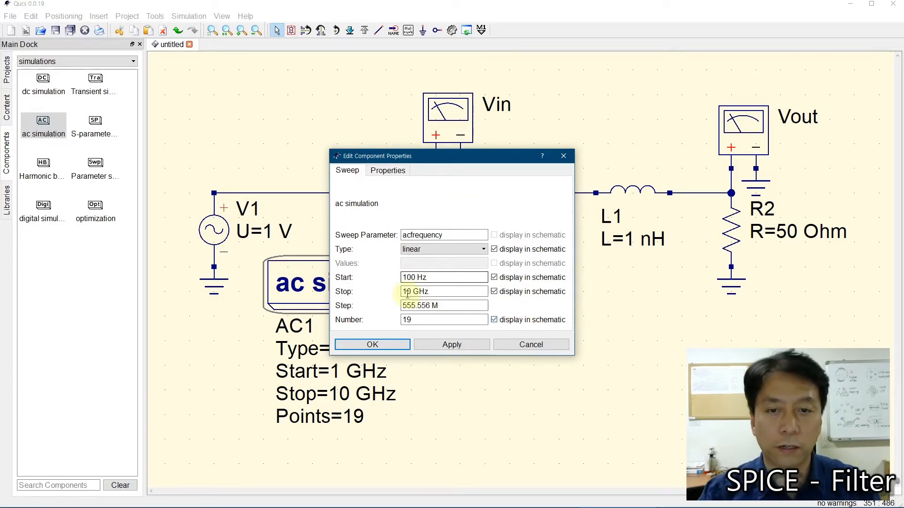
{"action": "left_click", "coordinate": [416, 292]}
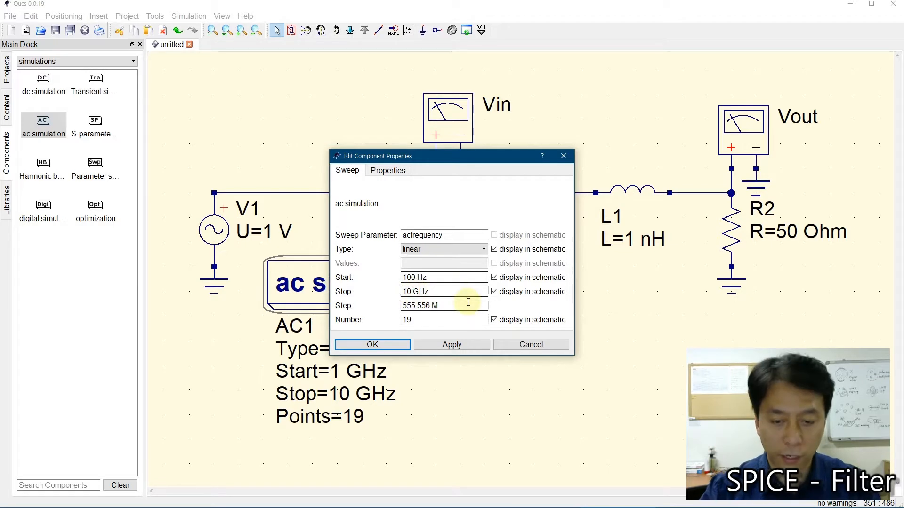
{"action": "type", "text": "k"}
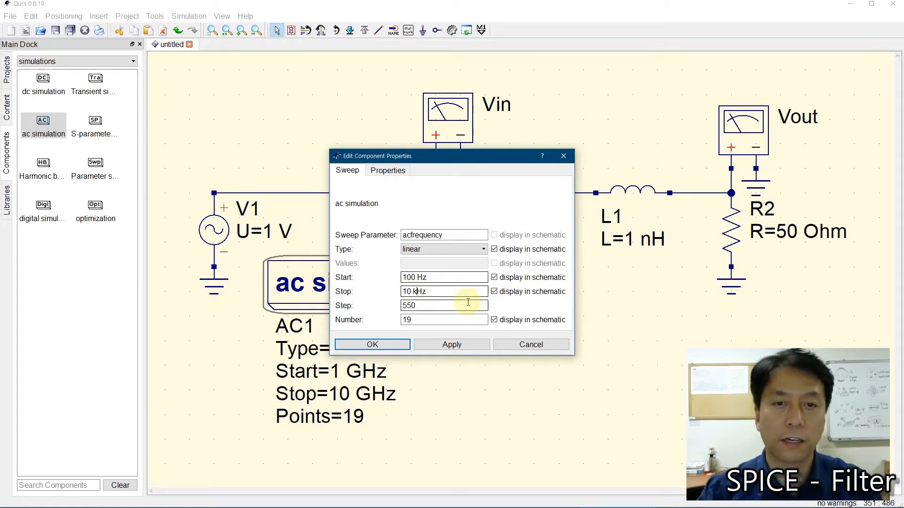
Make the ac simulation sweep logarithmic with 201 points and apply the settings
{"action": "left_click", "coordinate": [468, 249]}
{"action": "left_click", "coordinate": [424, 263]}
{"action": "left_click", "coordinate": [424, 311]}
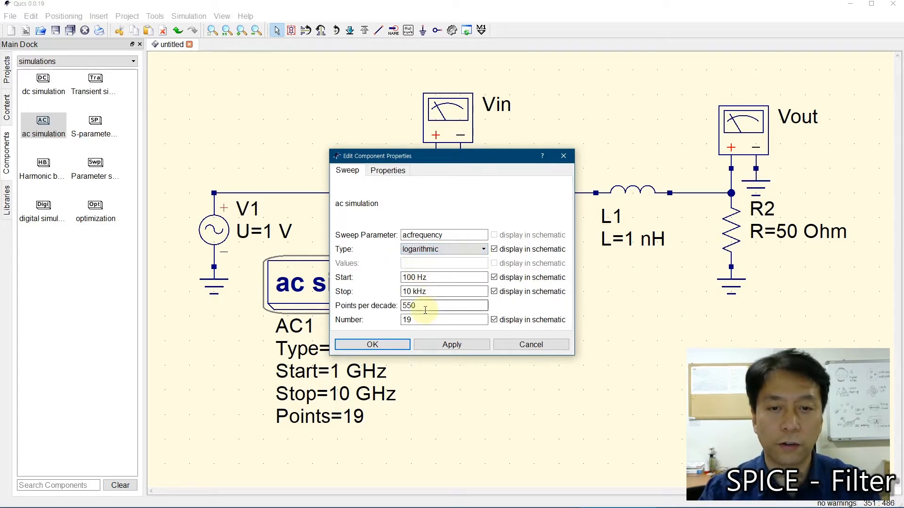
{"action": "key", "text": "Tab"}
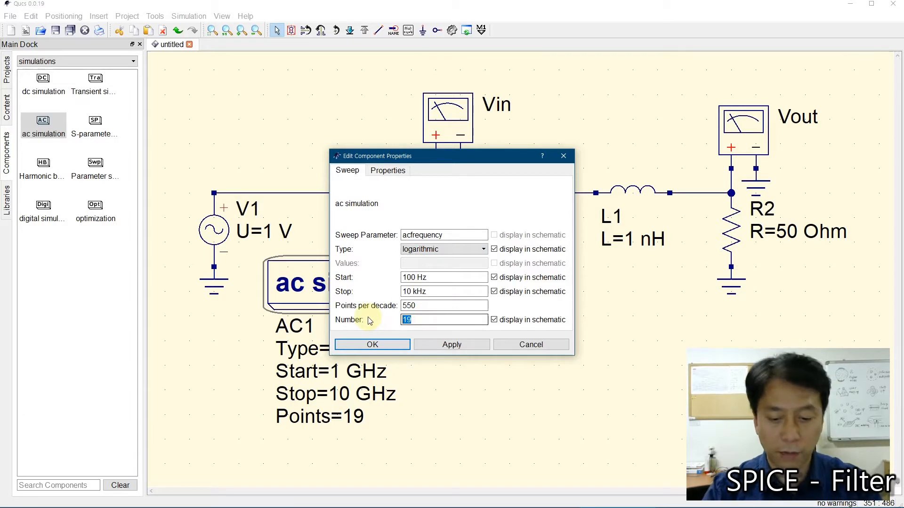
{"action": "type", "text": "20"}
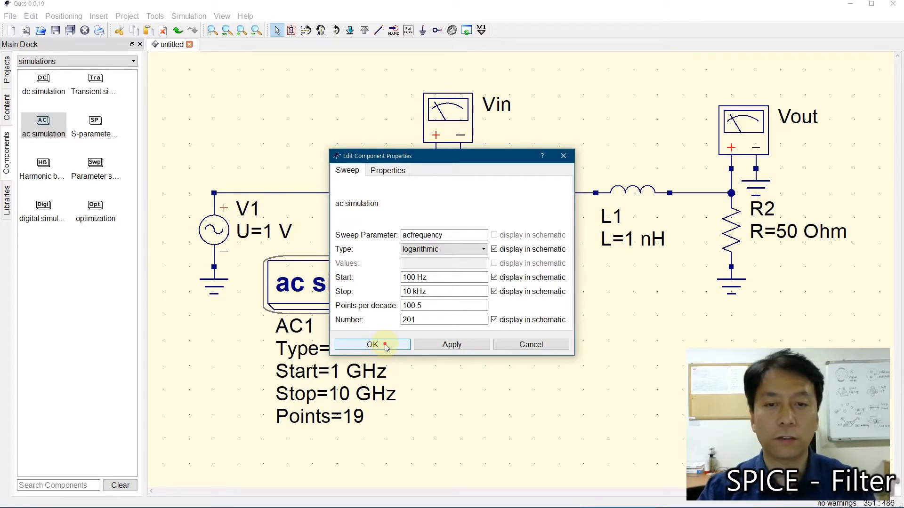
{"action": "left_click", "coordinate": [385, 346]}
{"action": "left_click", "coordinate": [490, 390]}
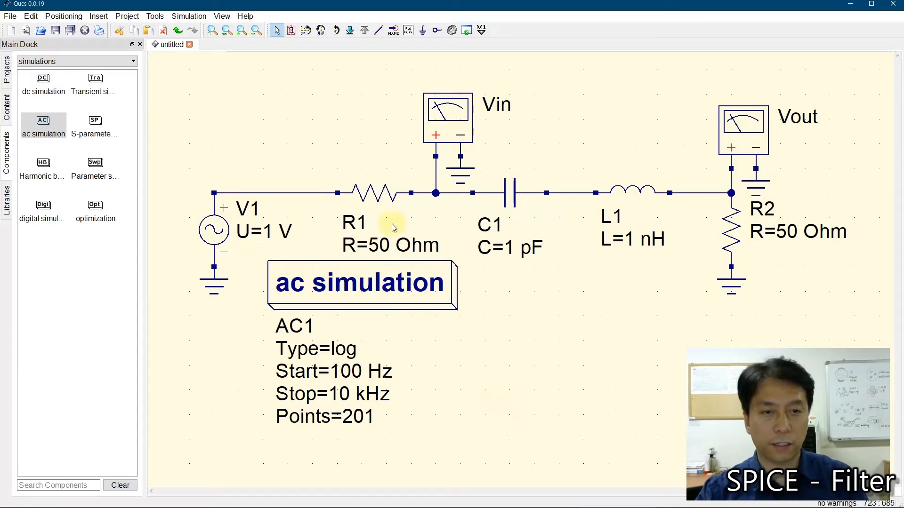
Set the frequency of voltage source V1 to 3 kHz and display it in the schematic
{"action": "double_click", "coordinate": [214, 231]}
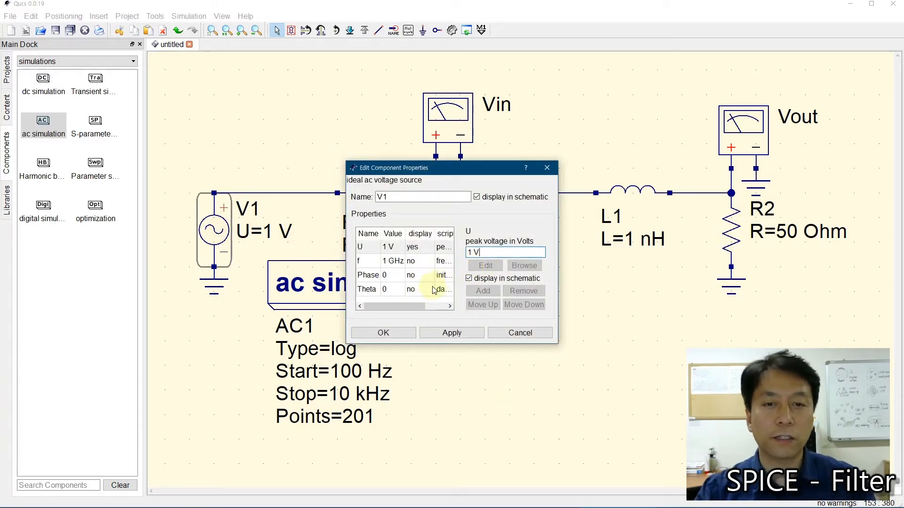
{"action": "left_click", "coordinate": [375, 263]}
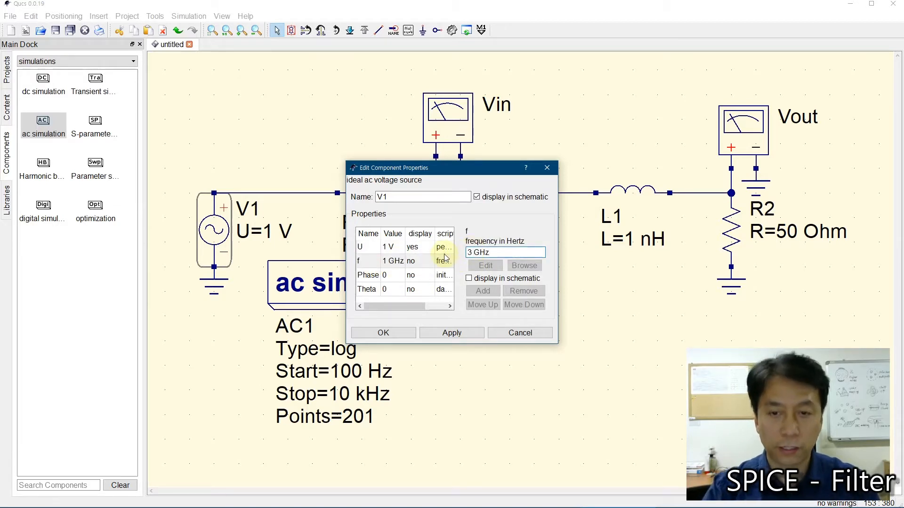
{"action": "type", "text": "k"}
{"action": "left_click", "coordinate": [469, 279]}
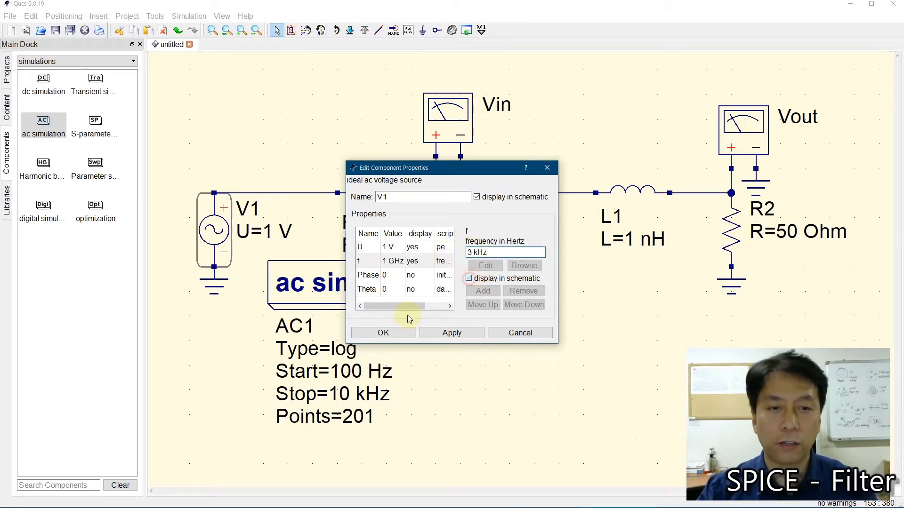
{"action": "left_click", "coordinate": [383, 333]}
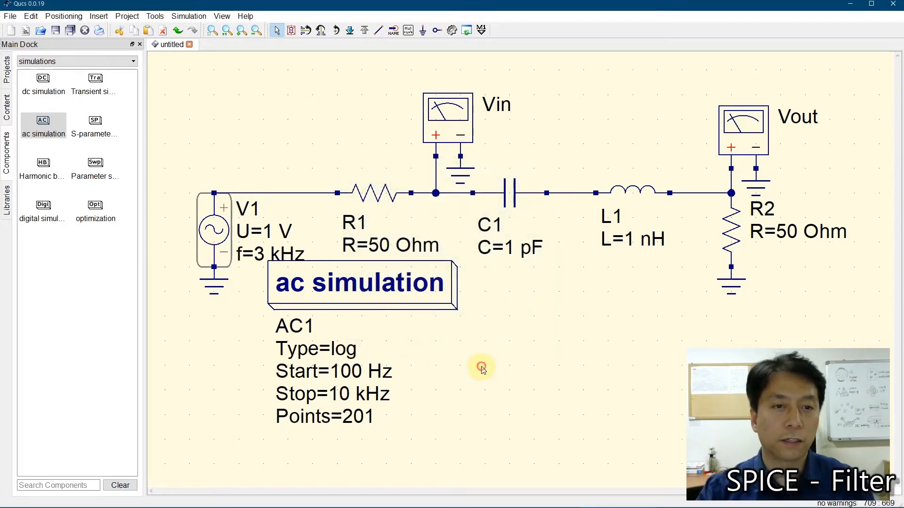
{"action": "left_click", "coordinate": [482, 368]}
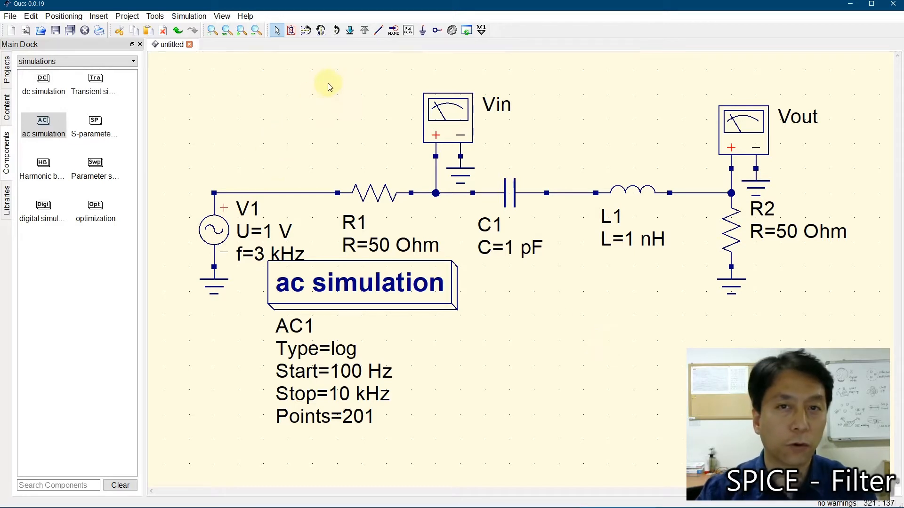
Place an equation block below C1, to the right of the ac simulation block
{"action": "left_click", "coordinate": [408, 30]}
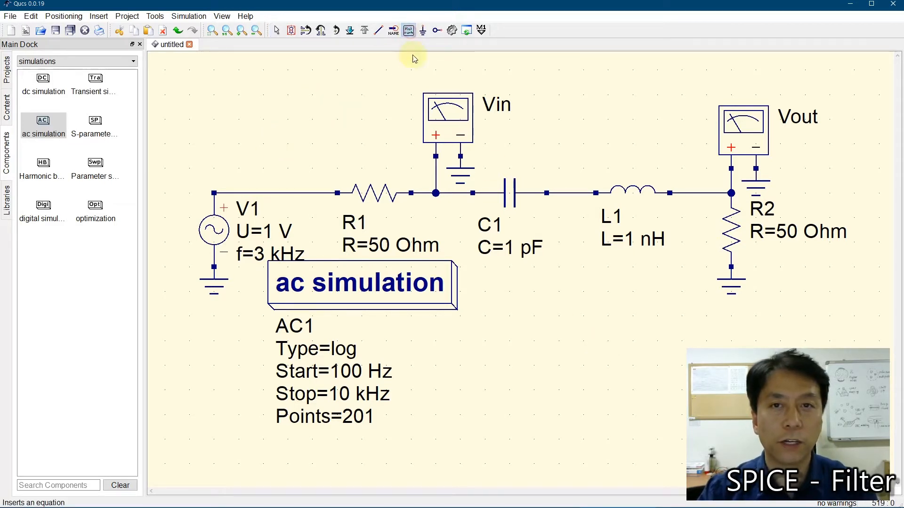
{"action": "left_click", "coordinate": [531, 296]}
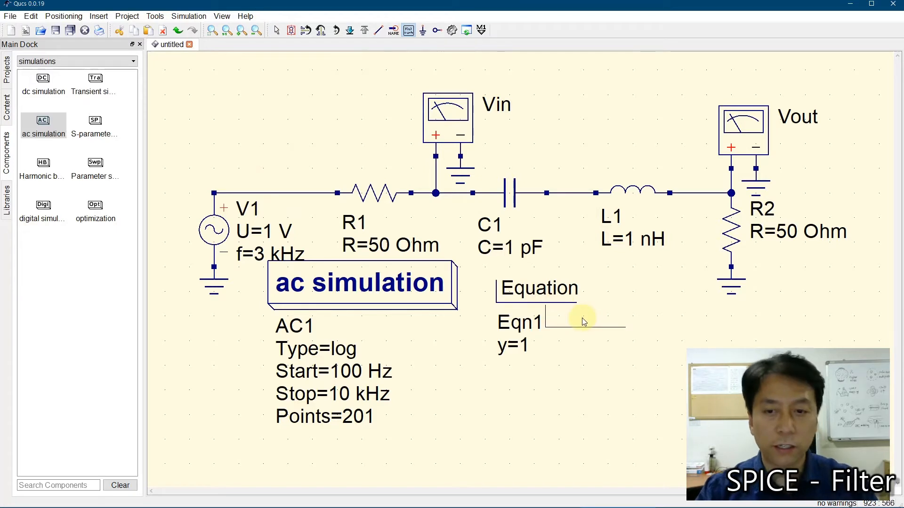
{"action": "key", "text": "Escape"}
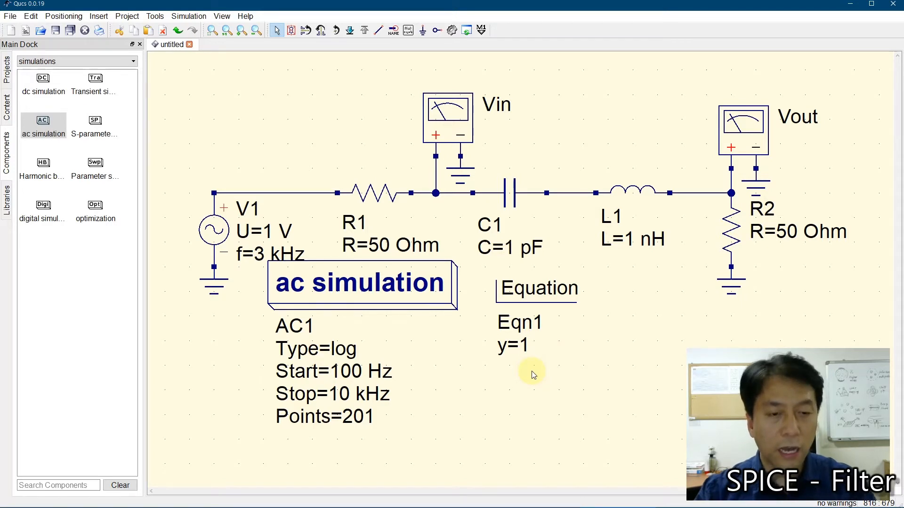
Name the equation block's variable vr and set its expression to abs(Vout.v/Vin.v)
{"action": "double_click", "coordinate": [537, 292]}
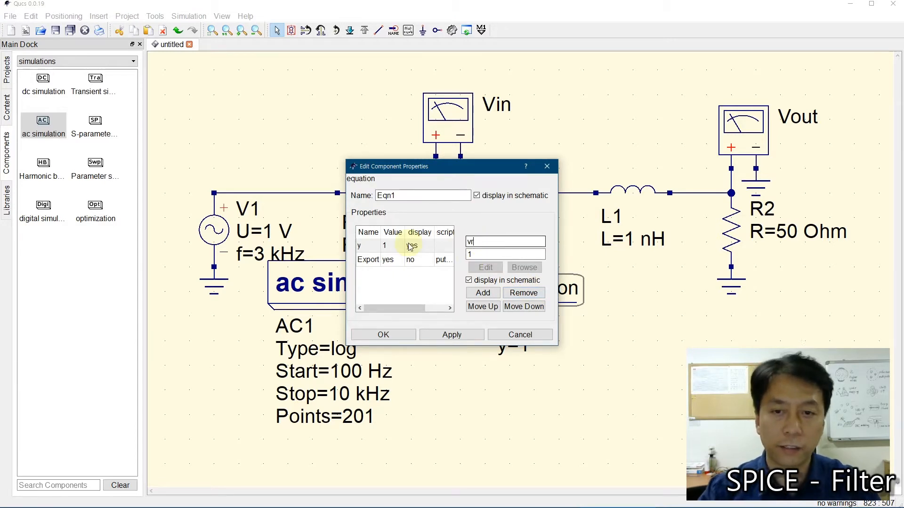
{"action": "type", "text": "vr"}
{"action": "key", "text": "Tab"}
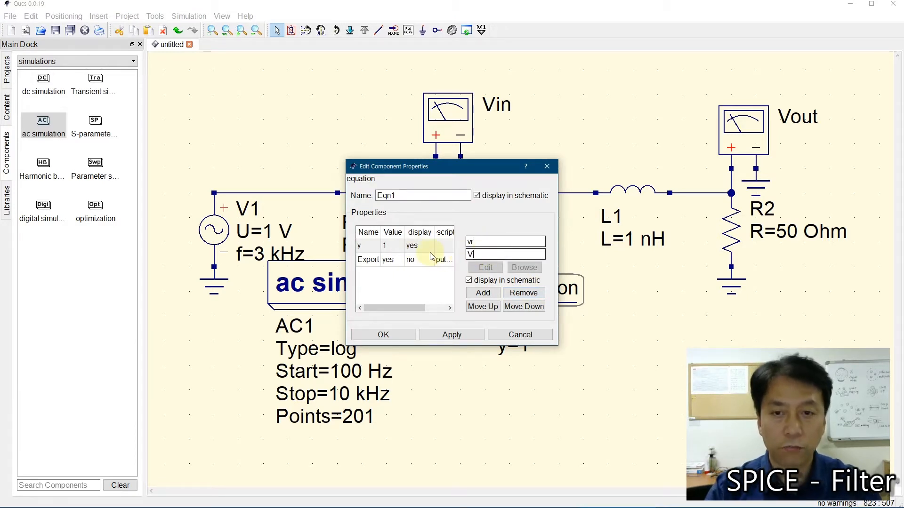
{"action": "type", "text": "Vout.v/"}
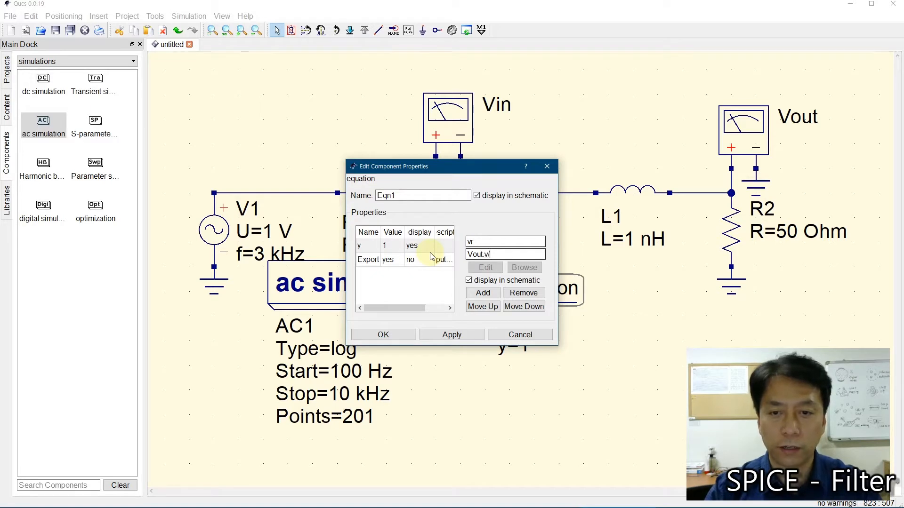
{"action": "type", "text": "Vin.v"}
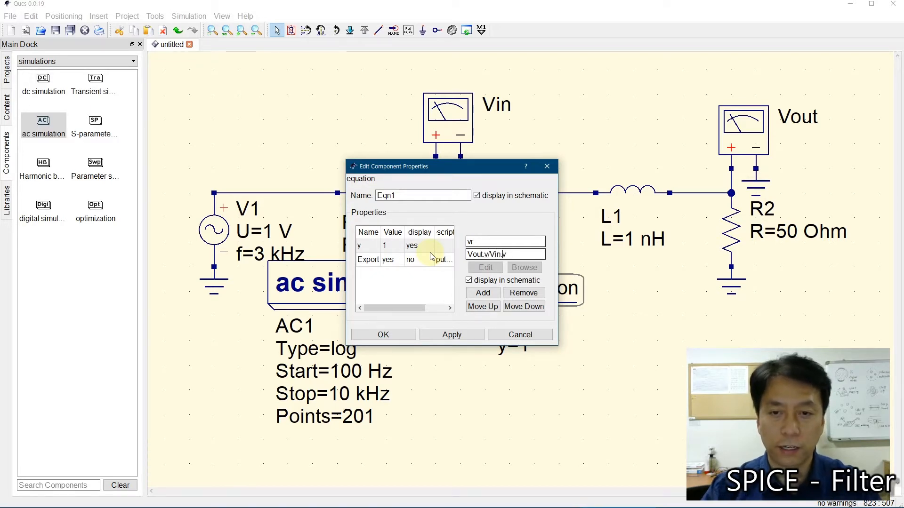
{"action": "type", "text": "abs("}
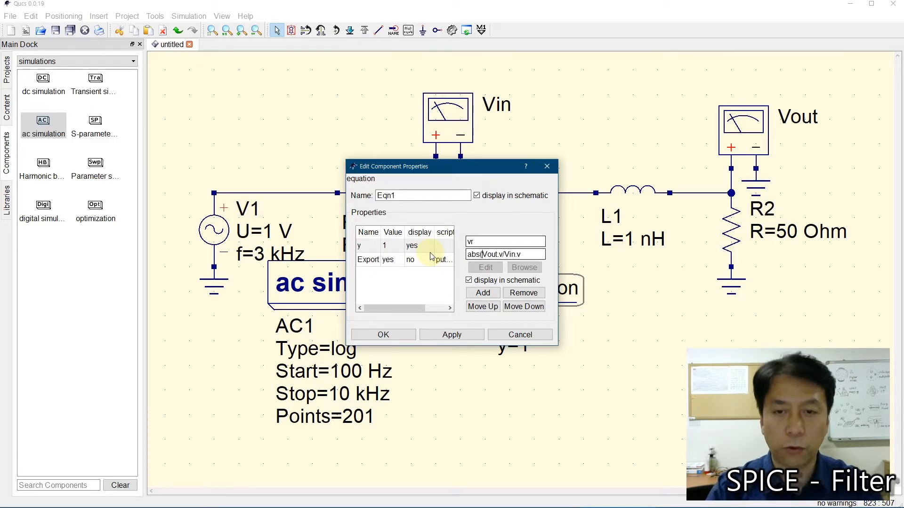
{"action": "type", "text": ")"}
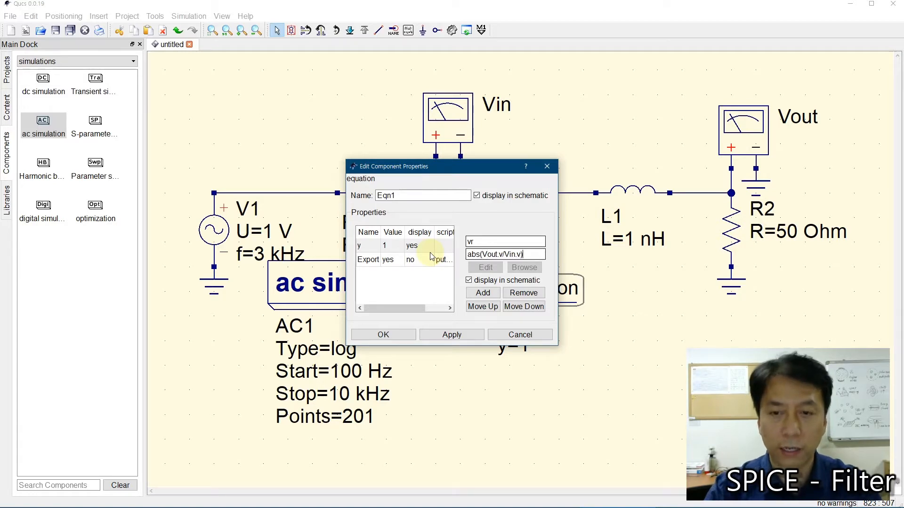
Convert the vr expression to decibels as 20*log10(abs(Vout.v/Vin.v)) and apply it
{"action": "left_click", "coordinate": [467, 254]}
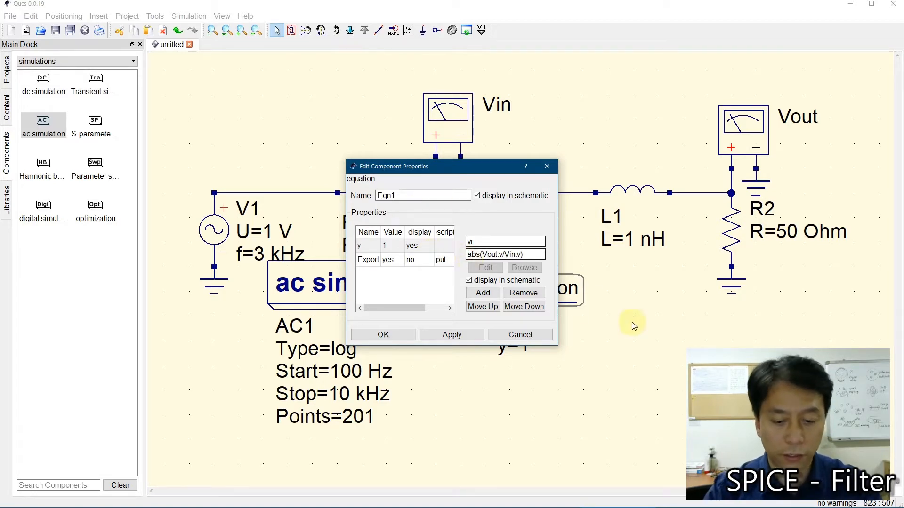
{"action": "type", "text": "20*log10("}
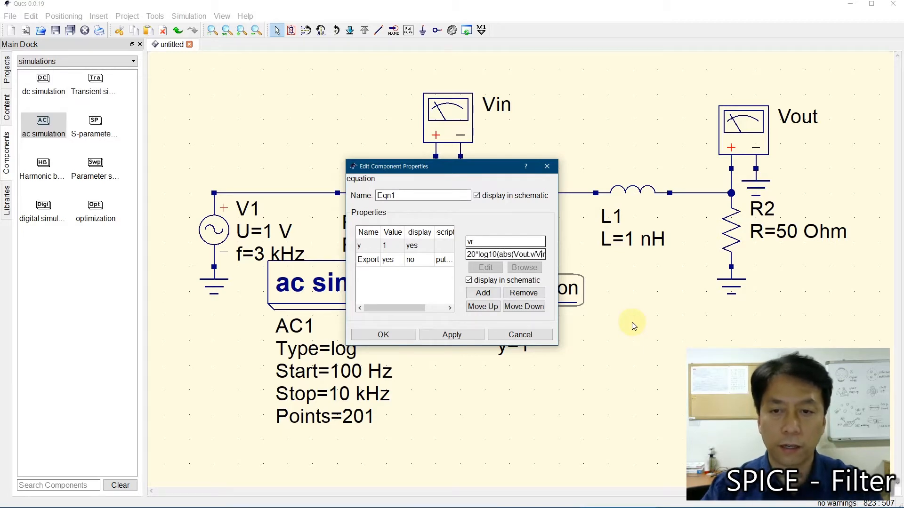
{"action": "key", "text": "End"}
{"action": "type", "text": ")"}
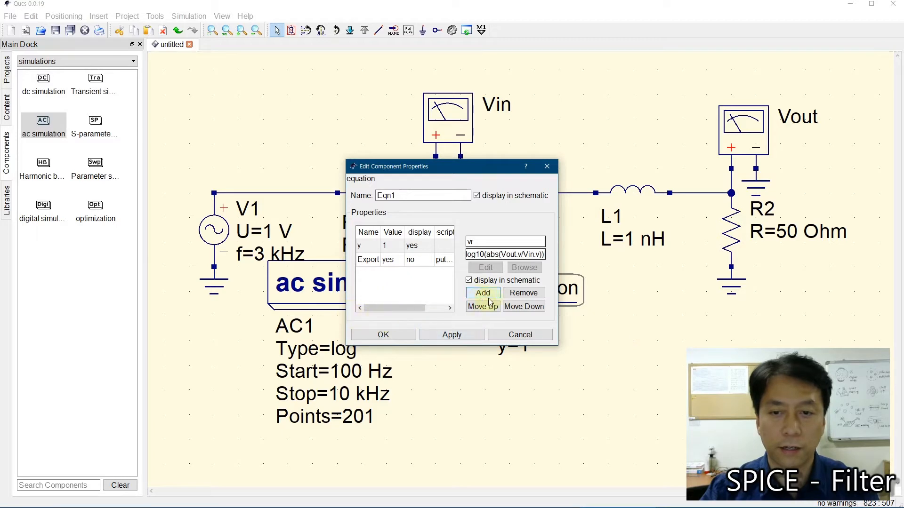
{"action": "left_click", "coordinate": [456, 337]}
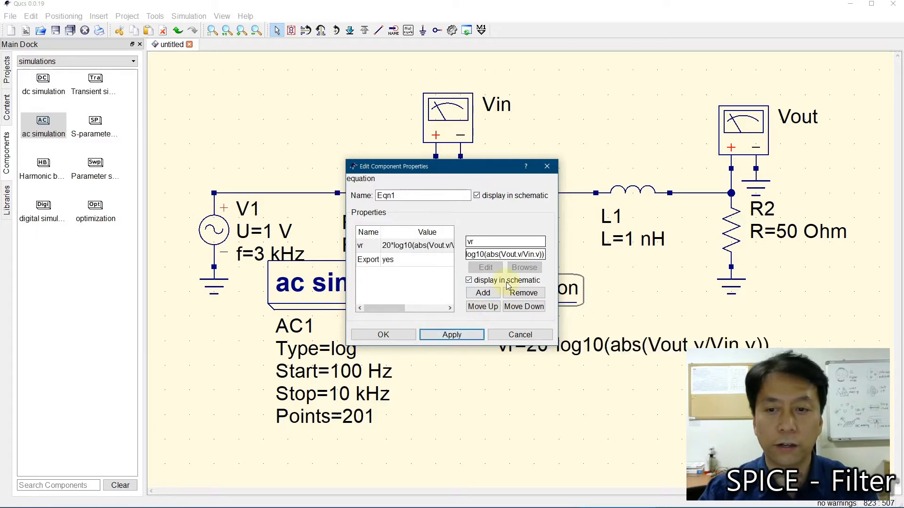
Add a second variable named vrDeg to the equation block
{"action": "left_click", "coordinate": [486, 242]}
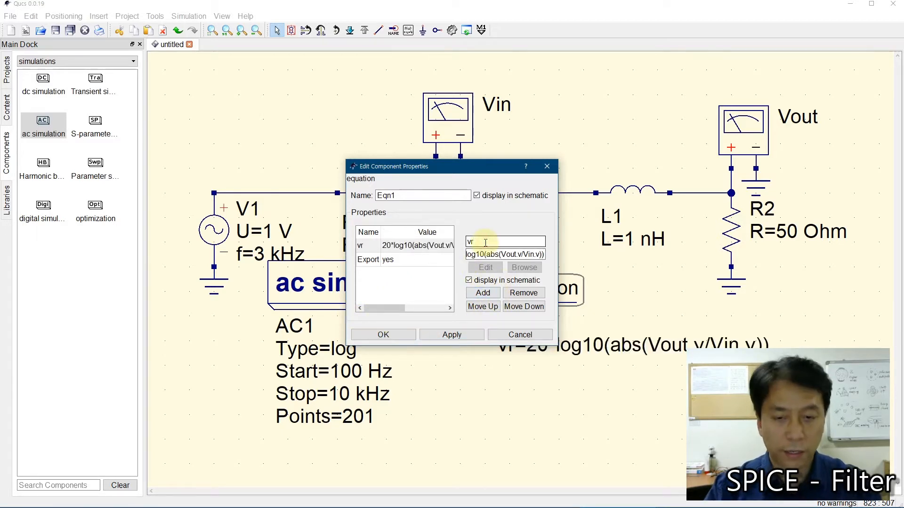
{"action": "type", "text": "Deg"}
{"action": "left_click", "coordinate": [483, 293]}
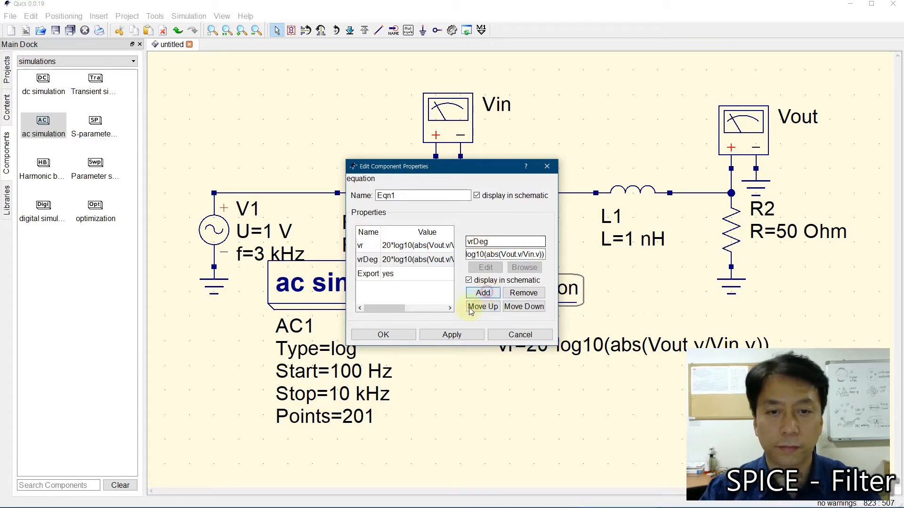
Set the vrDeg expression to angle(Vout.v/Vin.v)*180/pi and accept the equation settings
{"action": "left_click", "coordinate": [403, 261]}
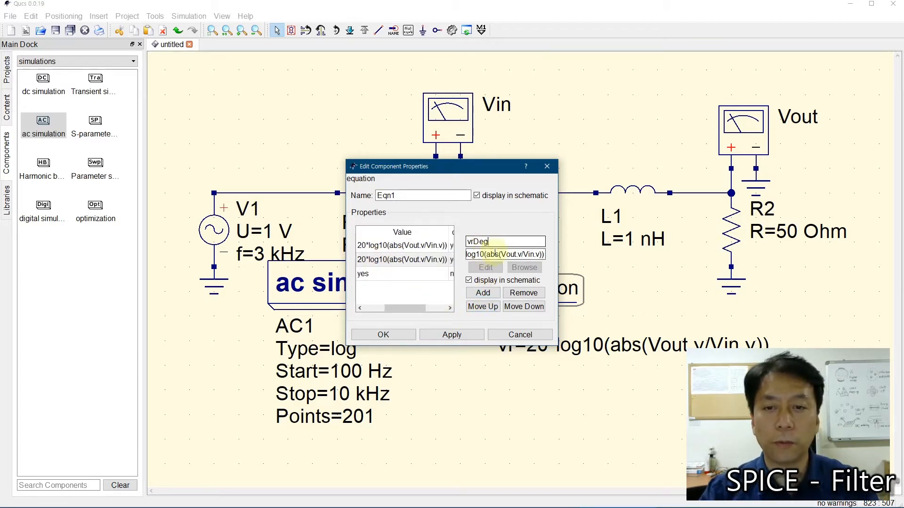
{"action": "left_click", "coordinate": [492, 254]}
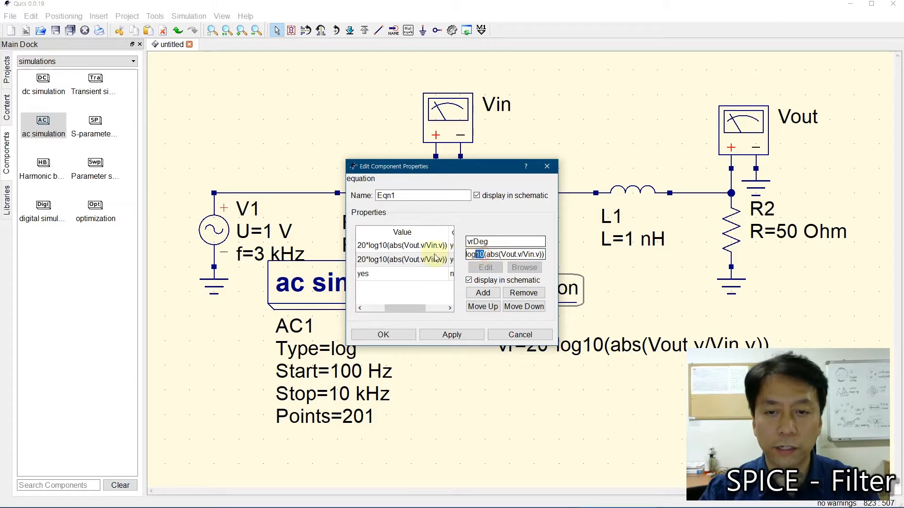
{"action": "key", "text": "shift+Home"}
{"action": "key", "text": "BackSpace"}
{"action": "key", "text": "Delete"}
{"action": "key", "text": "Delete"}
{"action": "type", "text": "angle"}
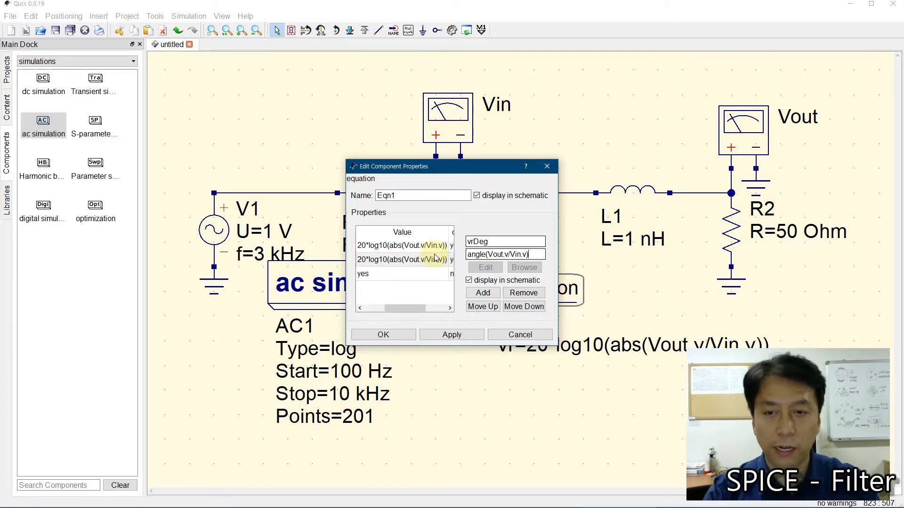
{"action": "type", "text": "*180/pi"}
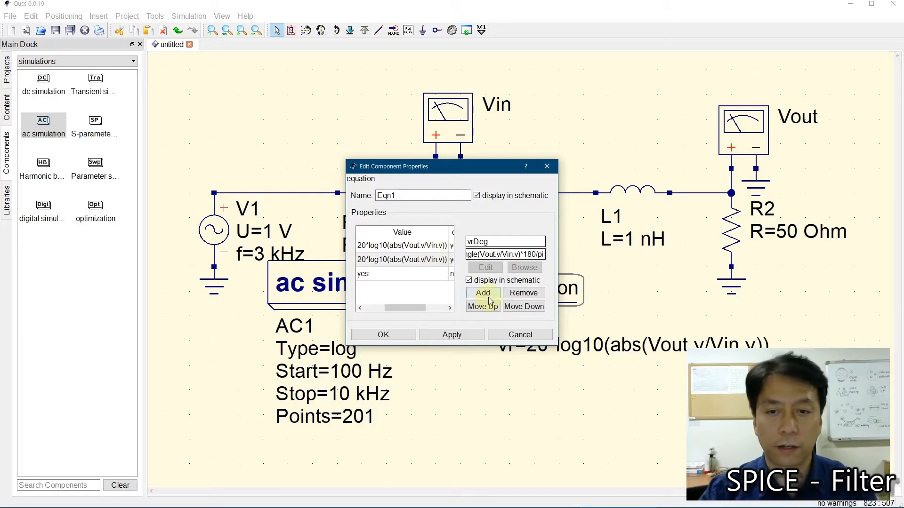
{"action": "left_click", "coordinate": [460, 334]}
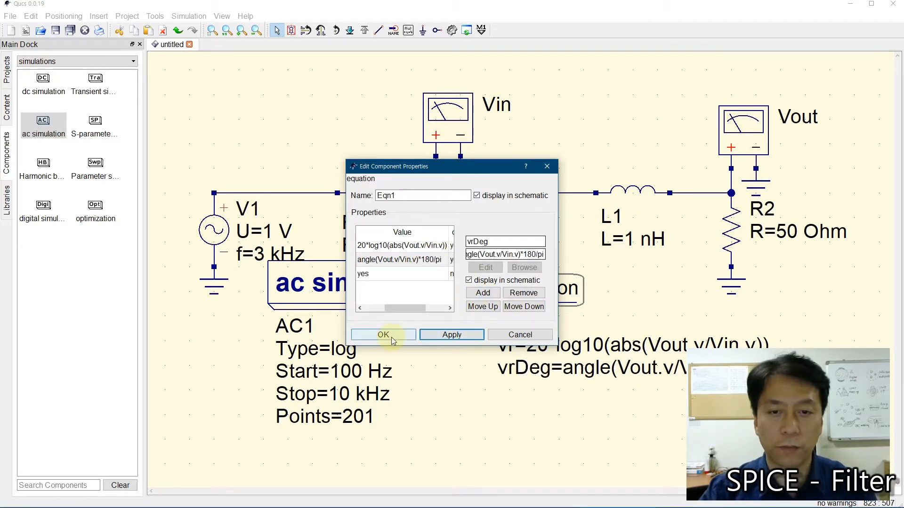
{"action": "left_click", "coordinate": [391, 337]}
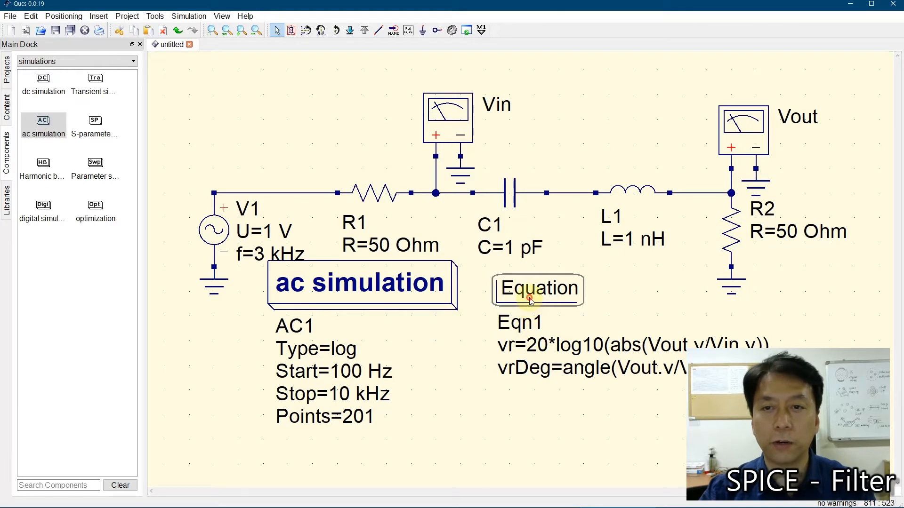
Move the ac simulation block clear of V1's frequency label and shift the equation block up and left beside it
{"action": "mouse_move", "coordinate": [524, 289]}
{"action": "left_mouse_down"}
{"action": "mouse_move", "coordinate": [534, 277]}
{"action": "mouse_move", "coordinate": [234, 118]}
{"action": "mouse_move", "coordinate": [275, 122]}
{"action": "mouse_move", "coordinate": [503, 282]}
{"action": "mouse_move", "coordinate": [545, 292]}
{"action": "mouse_move", "coordinate": [540, 282]}
{"action": "left_mouse_up"}
{"action": "left_click", "coordinate": [540, 288]}
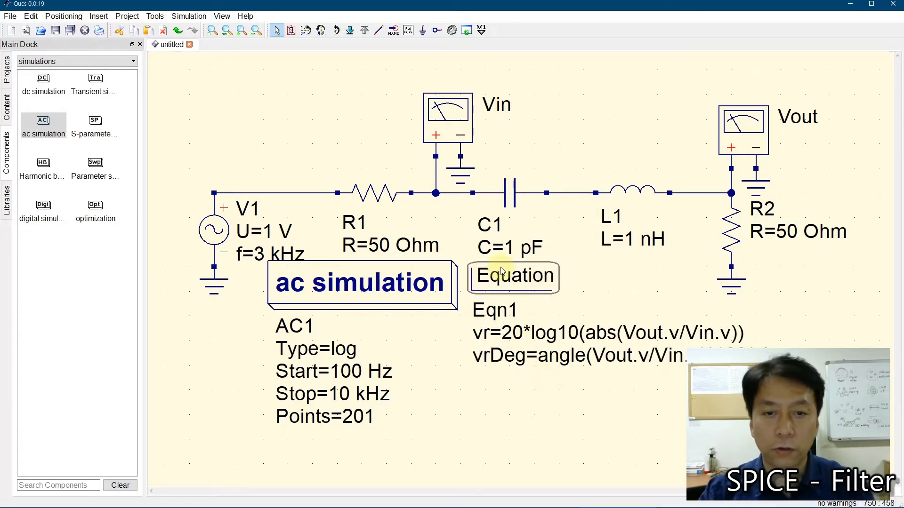
{"action": "left_click_drag", "start_coordinate": [342, 284], "coordinate": [329, 292]}
{"action": "left_click", "coordinate": [329, 291]}
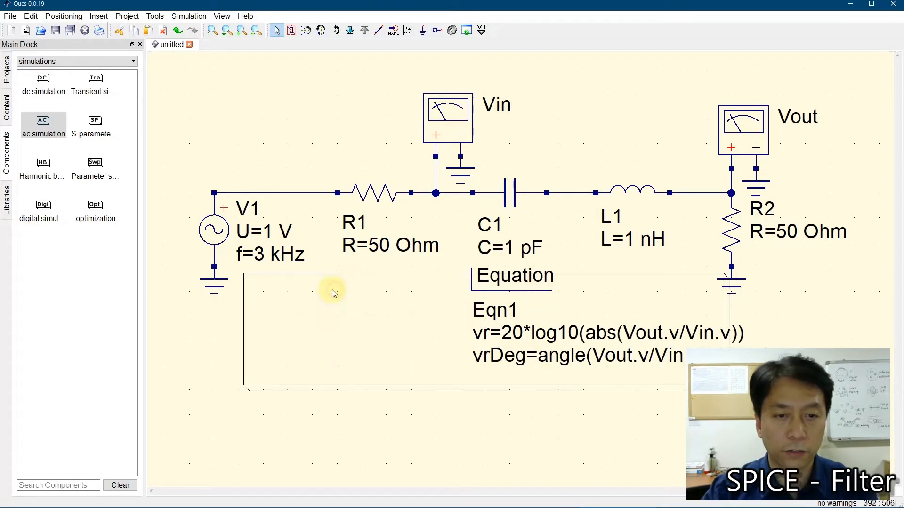
{"action": "left_click", "coordinate": [516, 277]}
{"action": "left_click_drag", "start_coordinate": [517, 278], "coordinate": [490, 269]}
{"action": "left_click", "coordinate": [490, 268]}
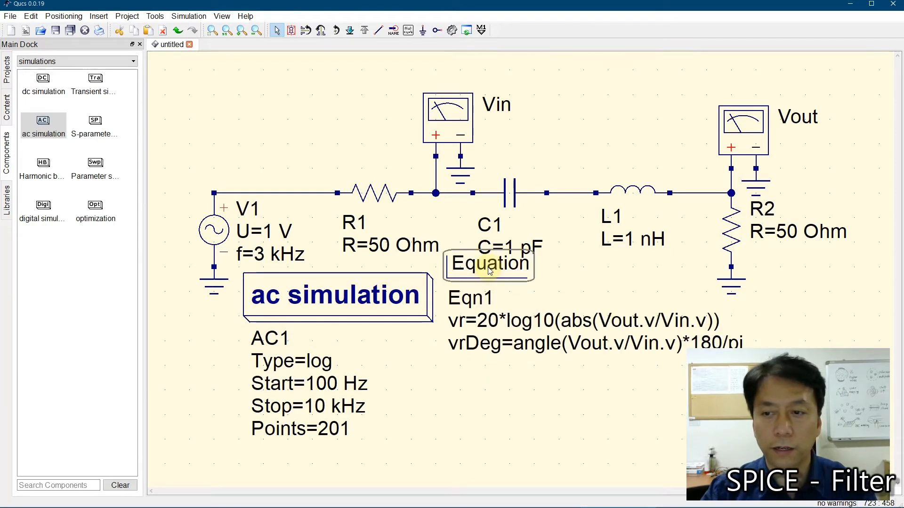
{"action": "left_click", "coordinate": [490, 271]}
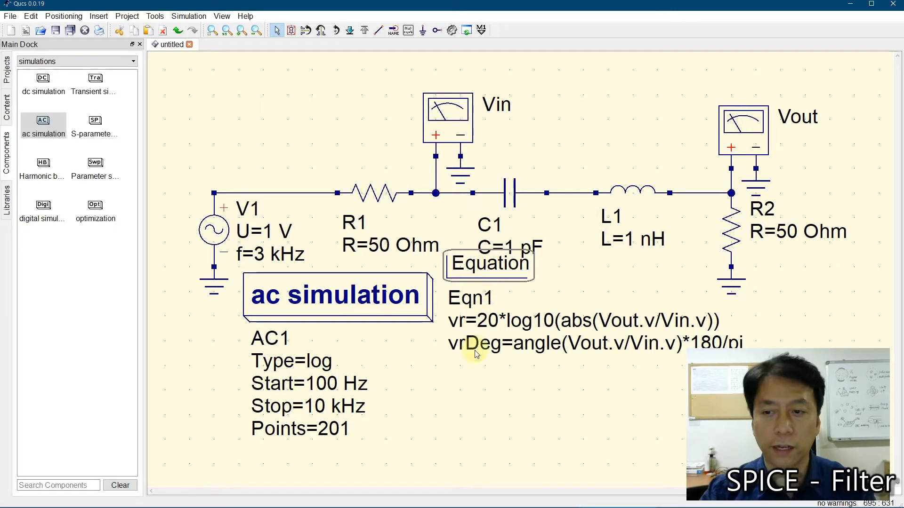
{"action": "left_click", "coordinate": [475, 263]}
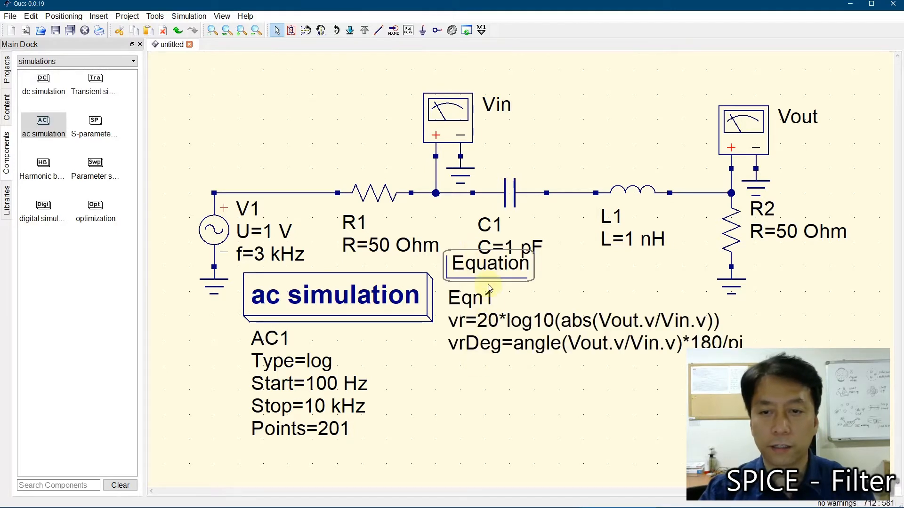
{"action": "left_click", "coordinate": [482, 260]}
{"action": "left_click", "coordinate": [458, 265]}
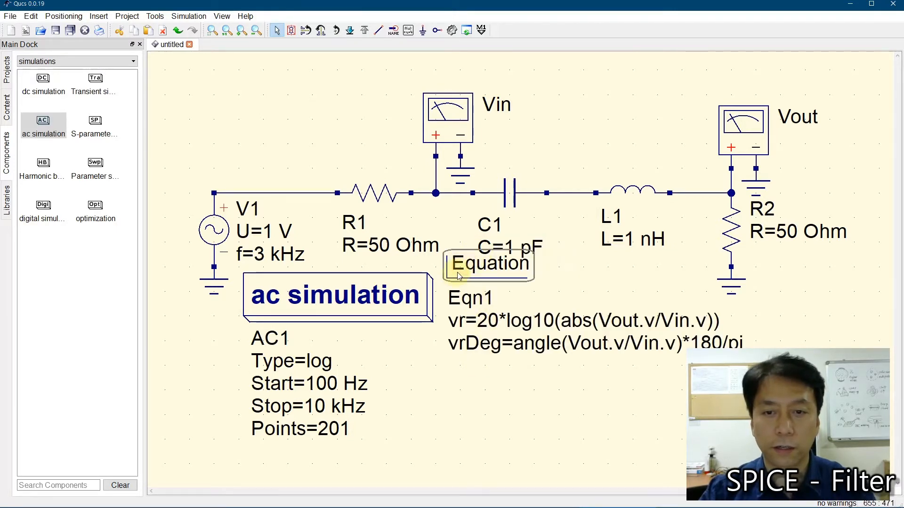
{"action": "left_click_drag", "start_coordinate": [456, 269], "coordinate": [455, 257]}
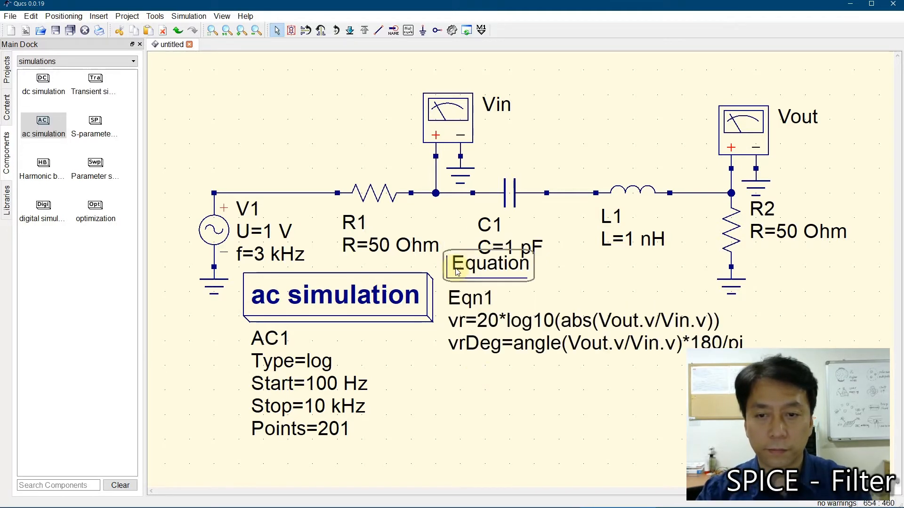
{"action": "left_click", "coordinate": [461, 366]}
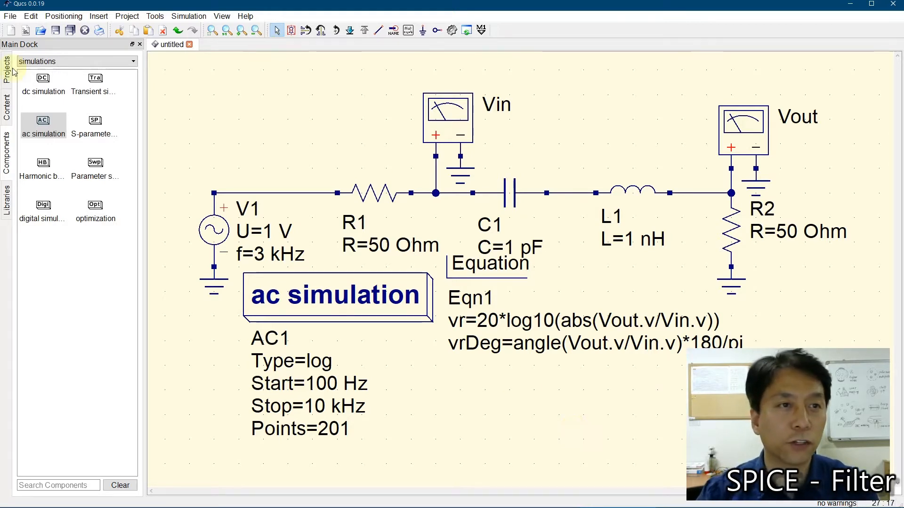
Set the capacitance of C1 to the variable C0
{"action": "double_click", "coordinate": [513, 196]}
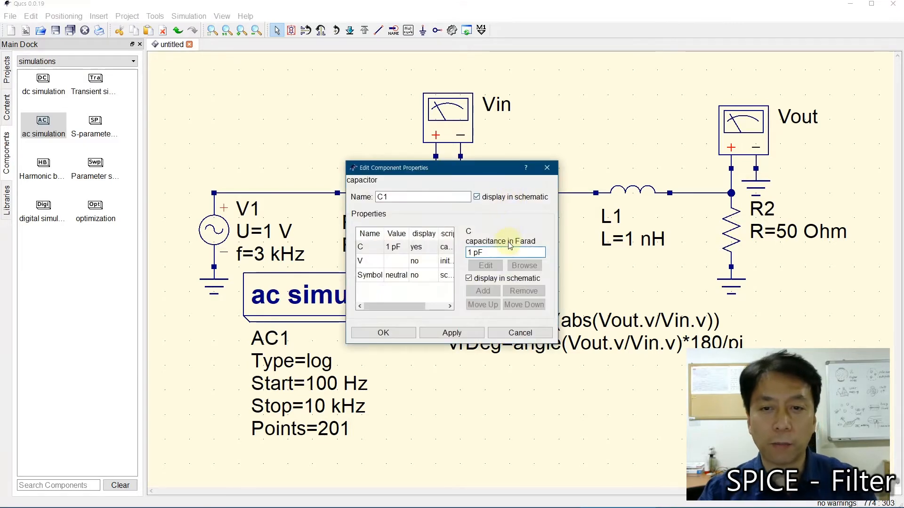
{"action": "left_click_drag", "start_coordinate": [502, 251], "coordinate": [409, 252]}
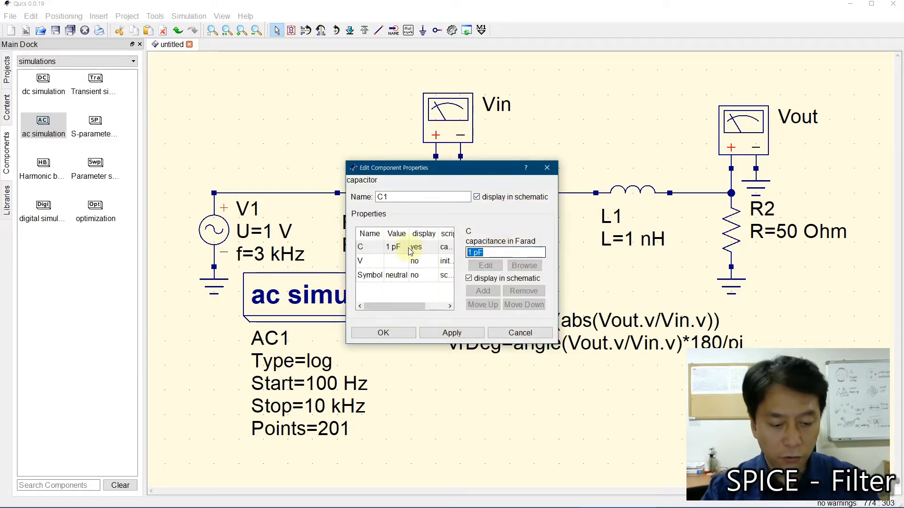
{"action": "type", "text": "C0"}
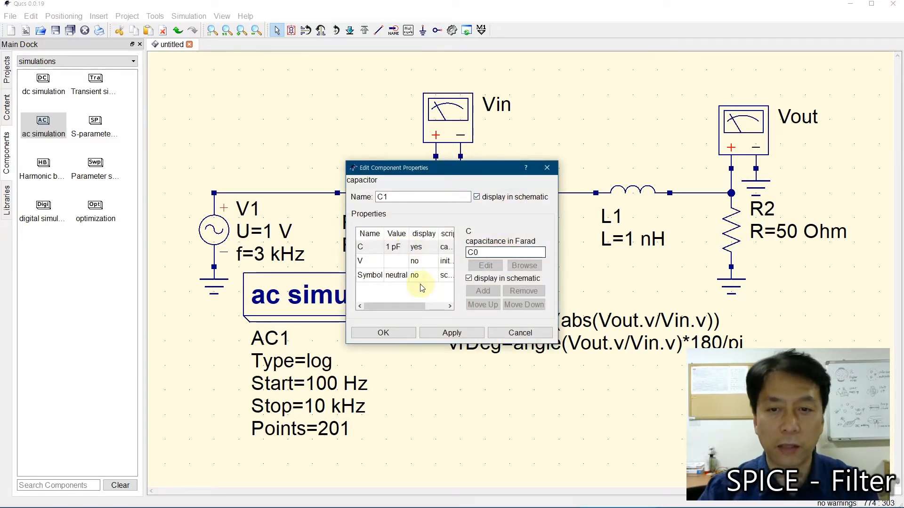
{"action": "left_click", "coordinate": [381, 333]}
Set the inductance of L1 to the variable L0
{"action": "double_click", "coordinate": [640, 203]}
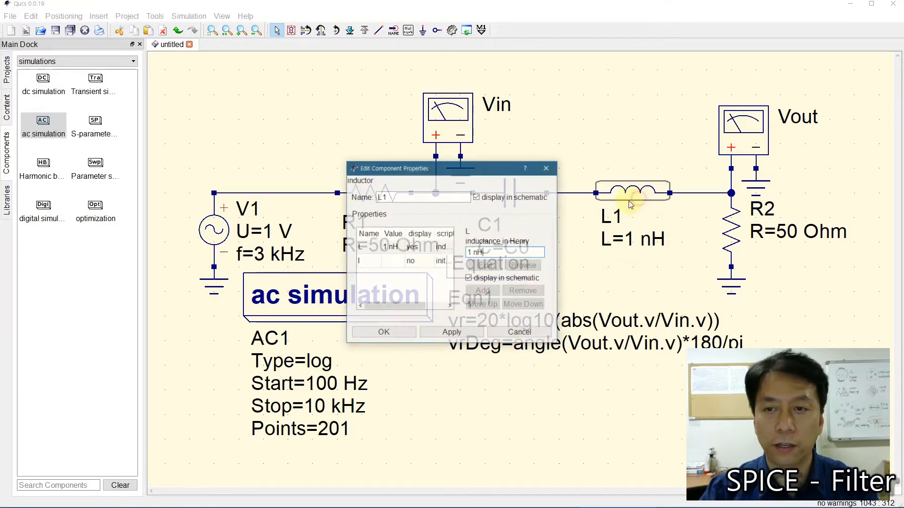
{"action": "left_click_drag", "start_coordinate": [505, 254], "coordinate": [397, 254]}
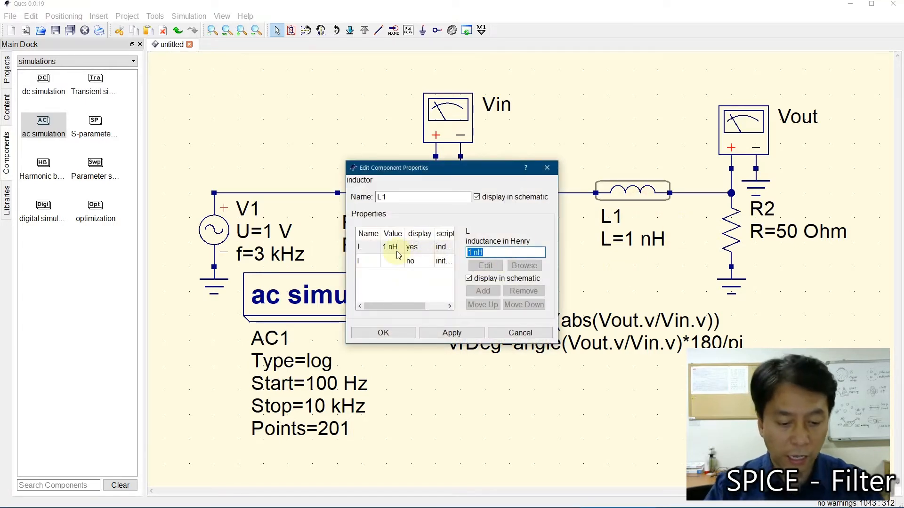
{"action": "type", "text": "L0"}
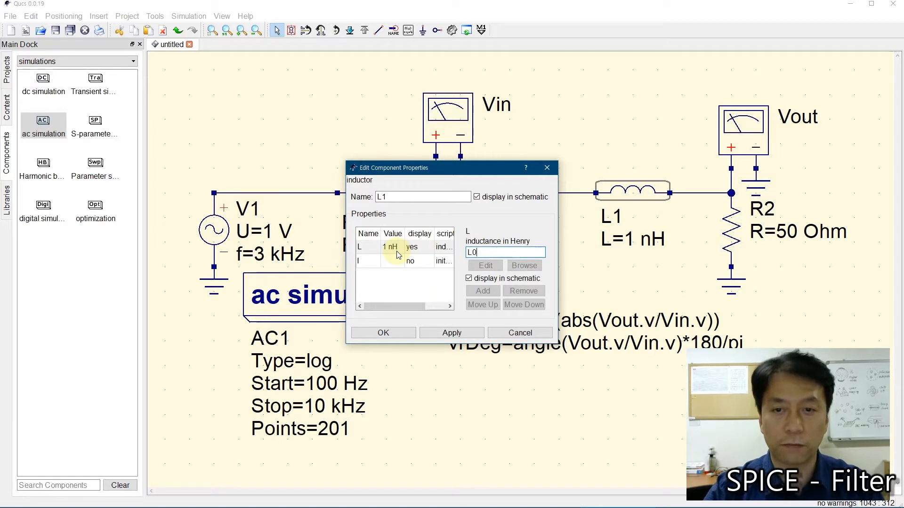
{"action": "left_click", "coordinate": [384, 333]}
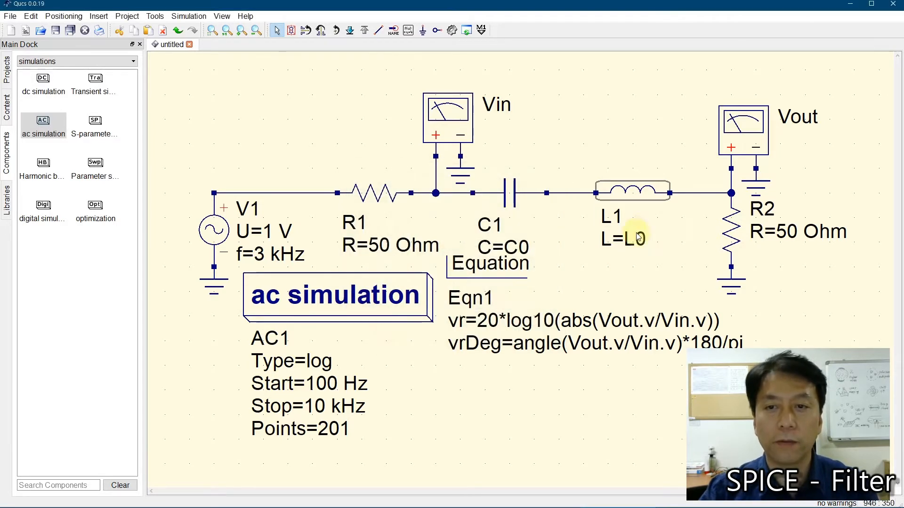
{"action": "left_click", "coordinate": [342, 117]}
Place a second equation block in the free area above V1 and nudge it slightly up and right
{"action": "left_click", "coordinate": [408, 30]}
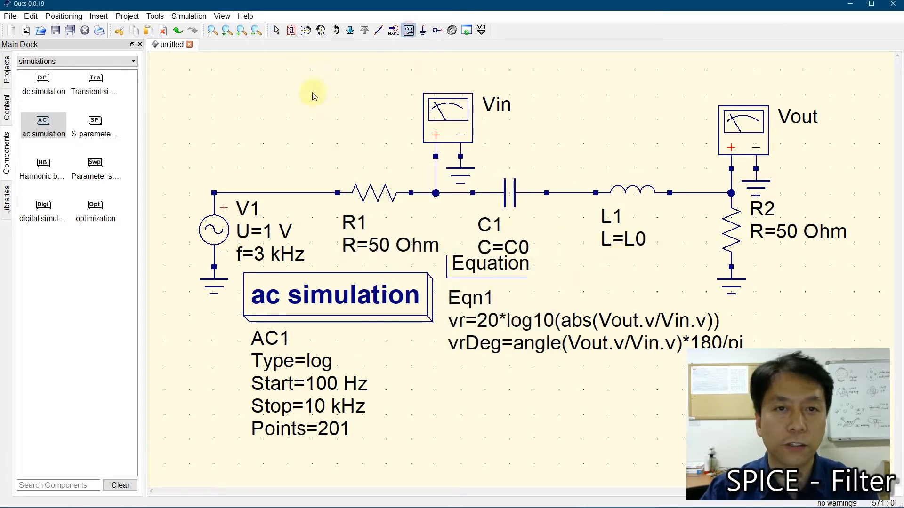
{"action": "left_click", "coordinate": [264, 100]}
{"action": "key", "text": "Escape"}
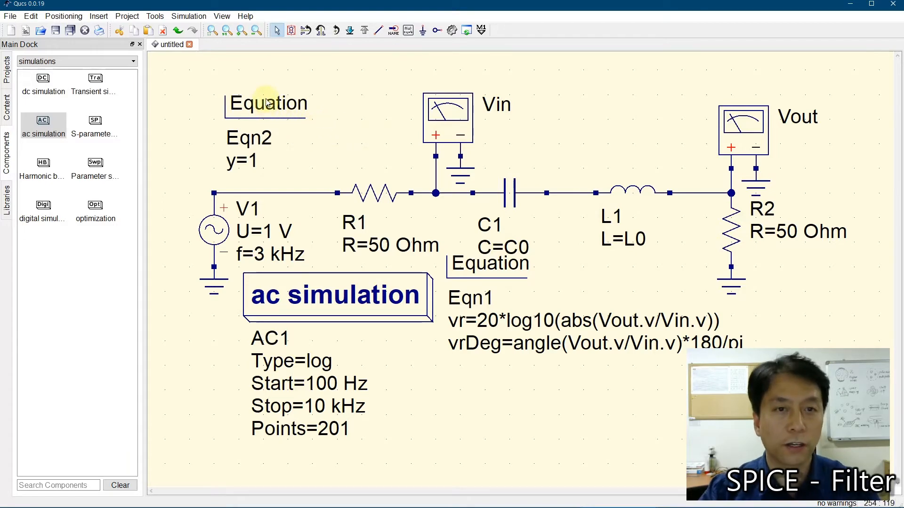
{"action": "left_click_drag", "start_coordinate": [256, 101], "coordinate": [271, 91]}
Define the variable C0 as 10e-9 in the new equation block above V1
{"action": "double_click", "coordinate": [252, 91]}
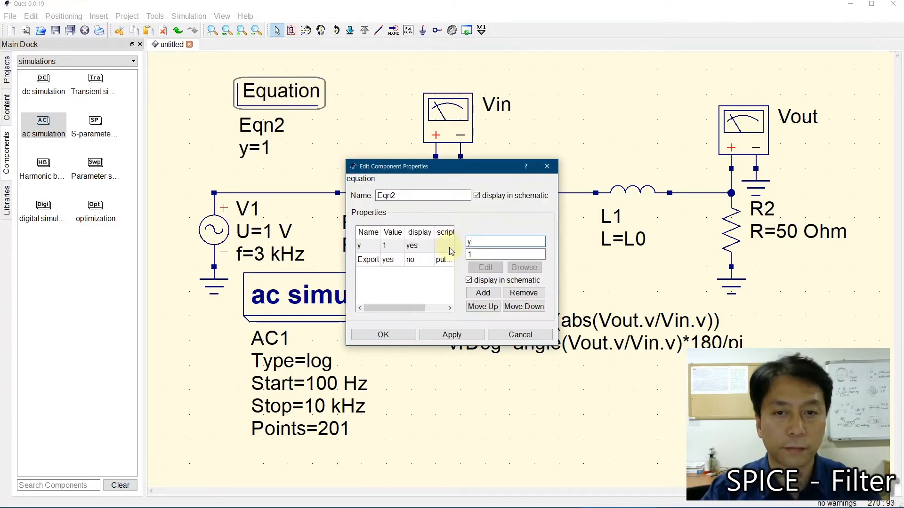
{"action": "left_click", "coordinate": [407, 241]}
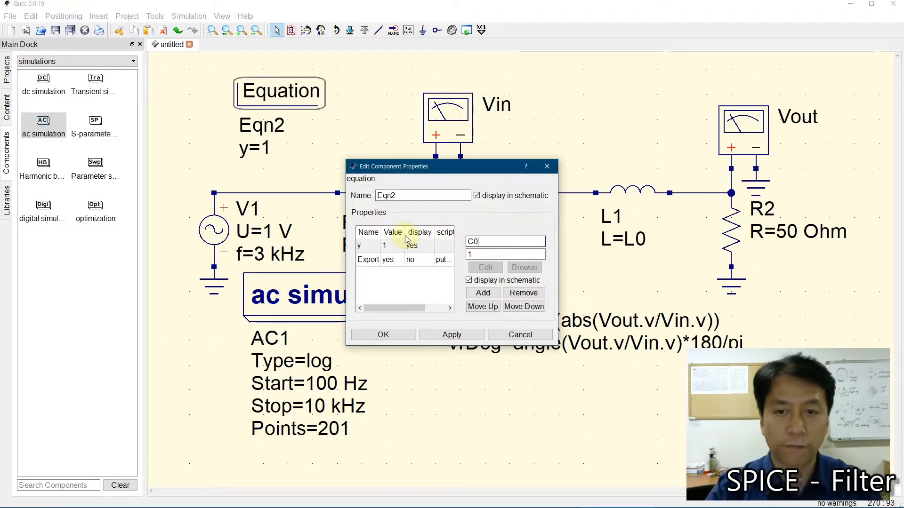
{"action": "type", "text": "C0"}
{"action": "left_click", "coordinate": [477, 254]}
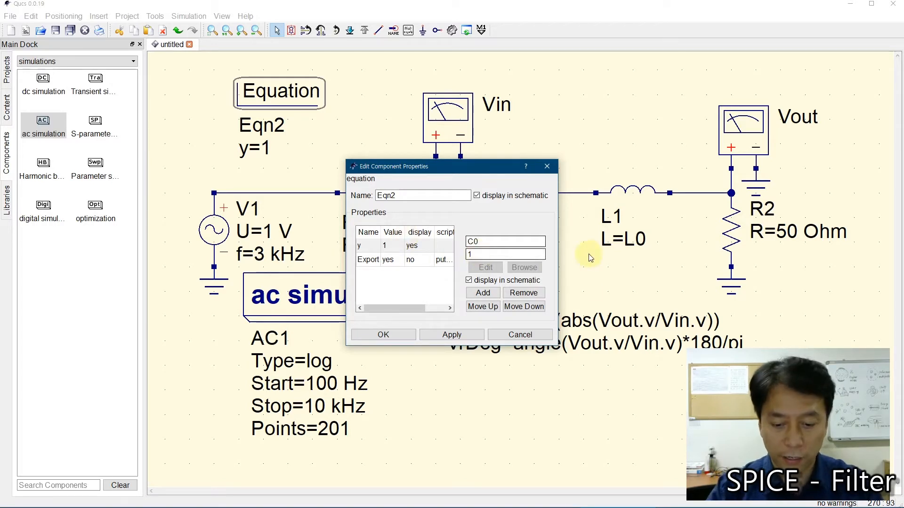
{"action": "type", "text": "0 n"}
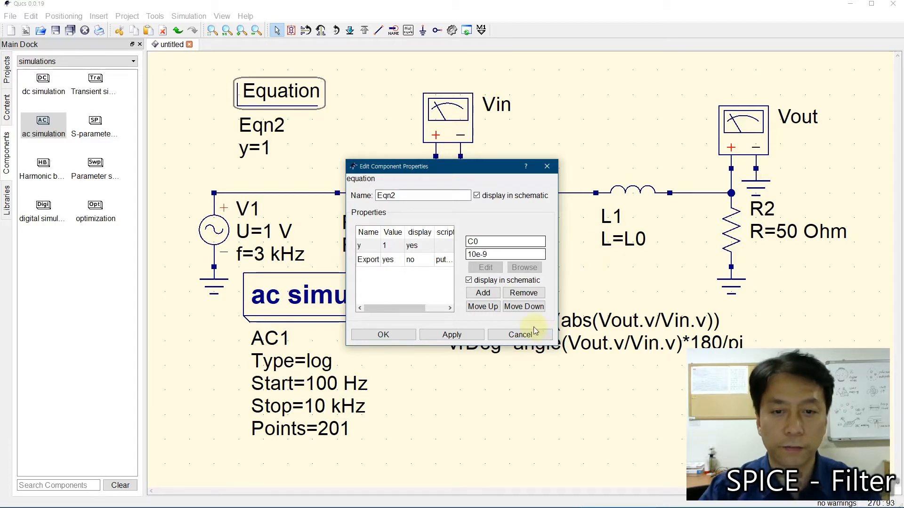
{"action": "left_click", "coordinate": [383, 335]}
{"action": "left_click", "coordinate": [418, 404]}
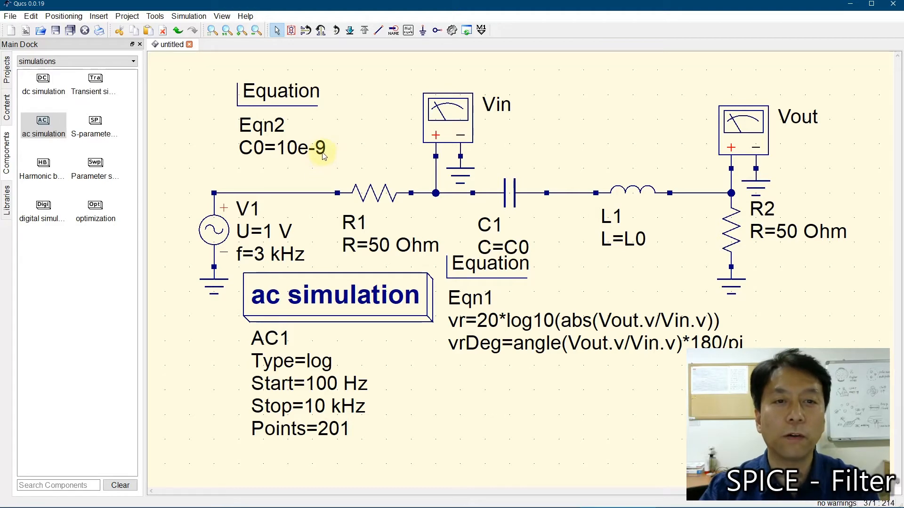
Add a second variable L0 with the value 10e-3 to the equation block that defines C0
{"action": "double_click", "coordinate": [288, 100]}
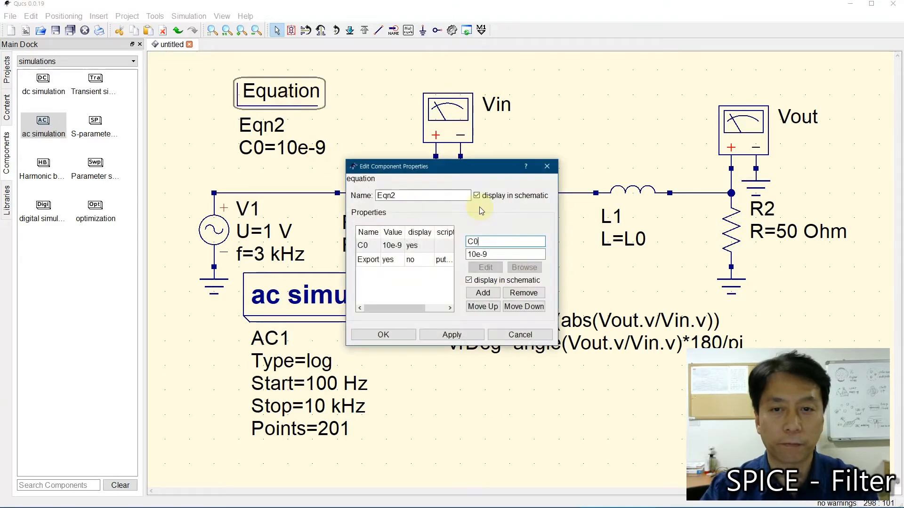
{"action": "left_click", "coordinate": [501, 242]}
{"action": "double_click", "coordinate": [501, 242]}
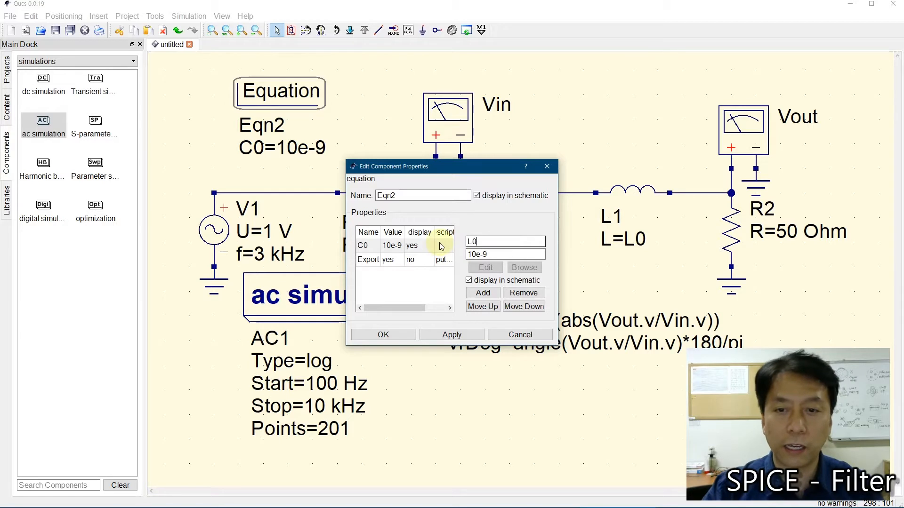
{"action": "left_click", "coordinate": [482, 292]}
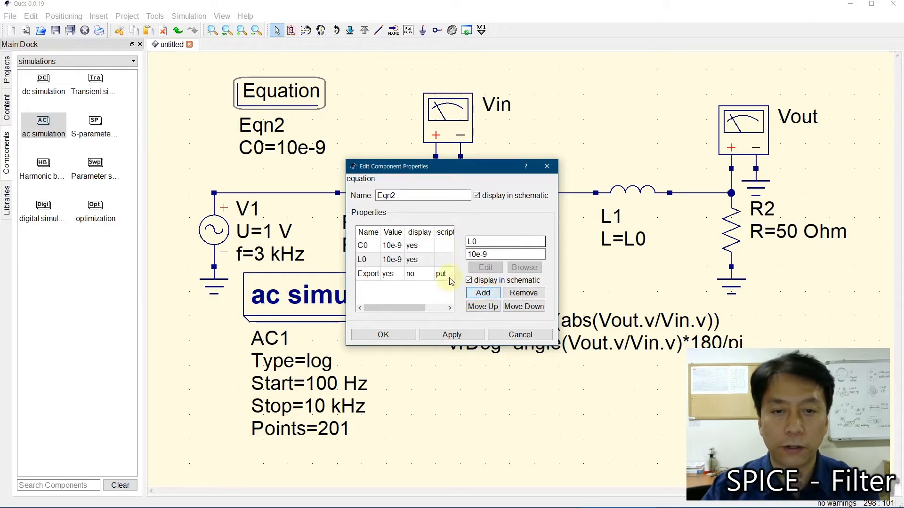
{"action": "left_click", "coordinate": [475, 254]}
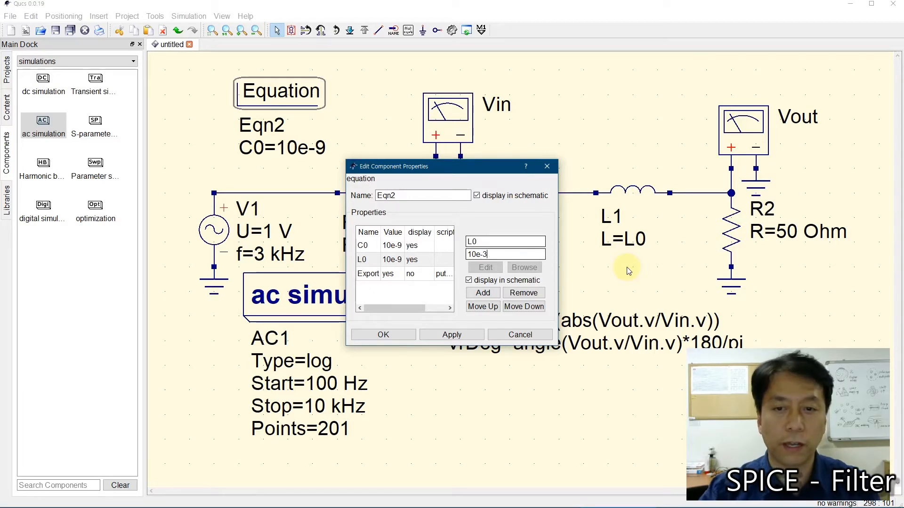
{"action": "left_click", "coordinate": [452, 335]}
{"action": "left_click", "coordinate": [384, 335]}
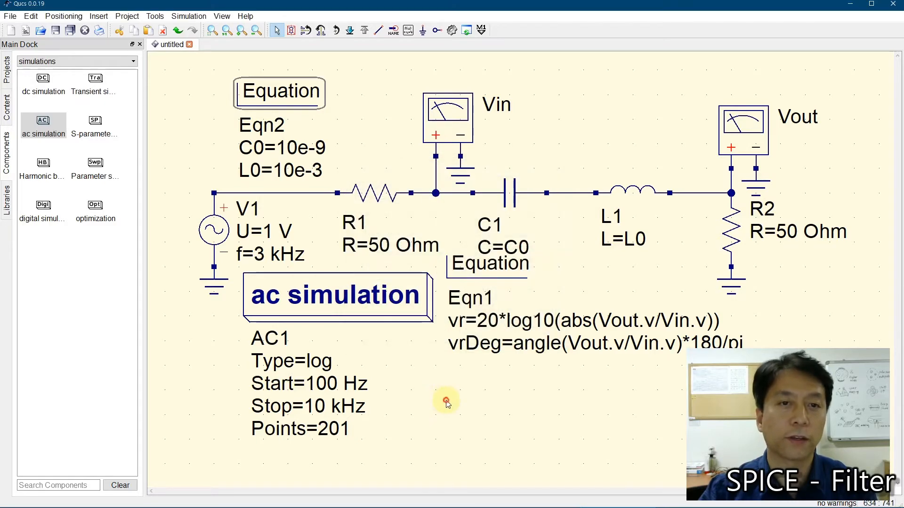
{"action": "left_click", "coordinate": [447, 403]}
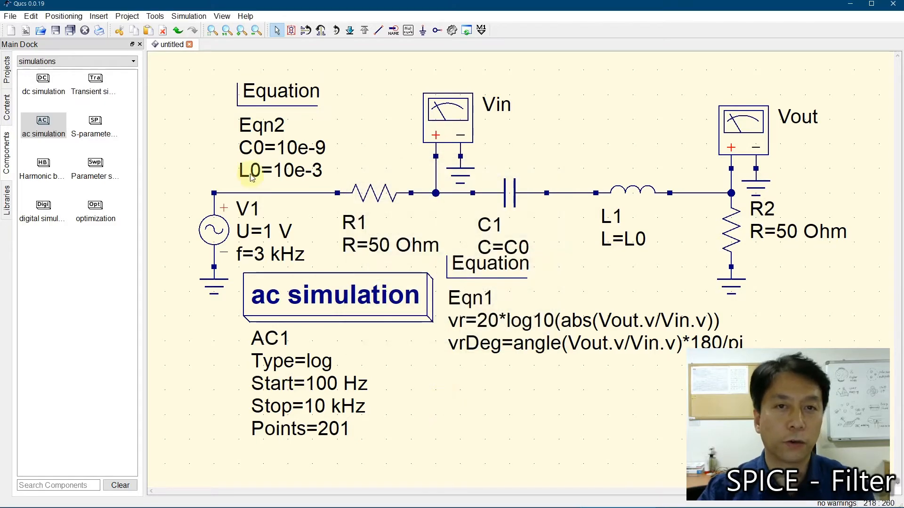
Run the simulation, saving the schematic under the name bpf1
{"action": "left_click", "coordinate": [451, 31]}
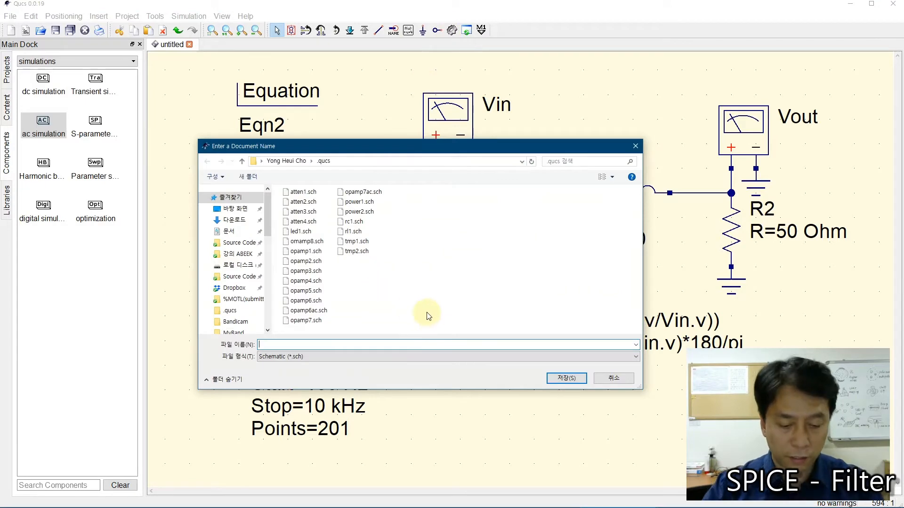
{"action": "type", "text": "bpf1"}
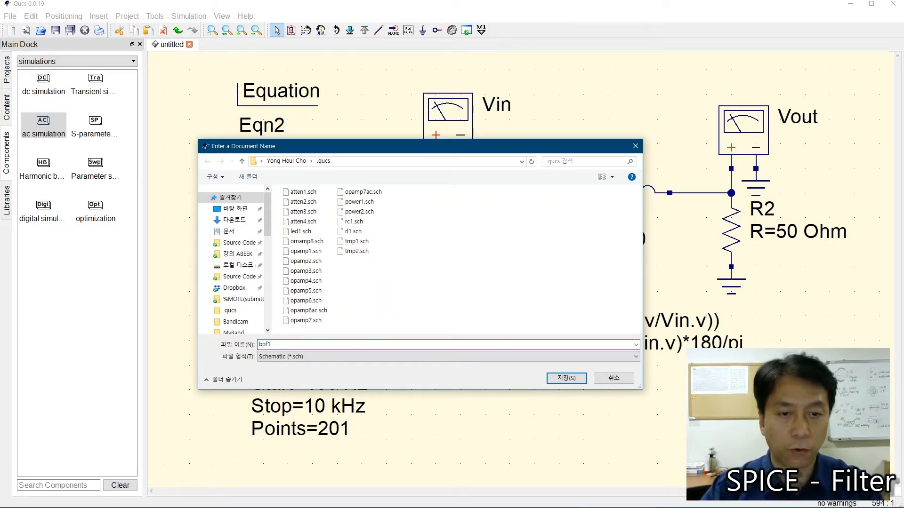
{"action": "left_click", "coordinate": [566, 378]}
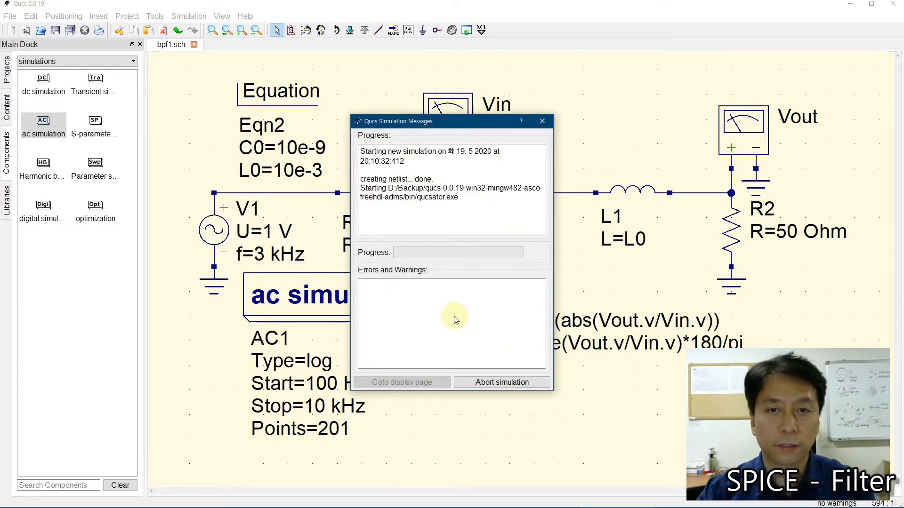
Place a Cartesian diagram near the upper-left corner of the display page and add vr as its graph
{"action": "left_click", "coordinate": [42, 81]}
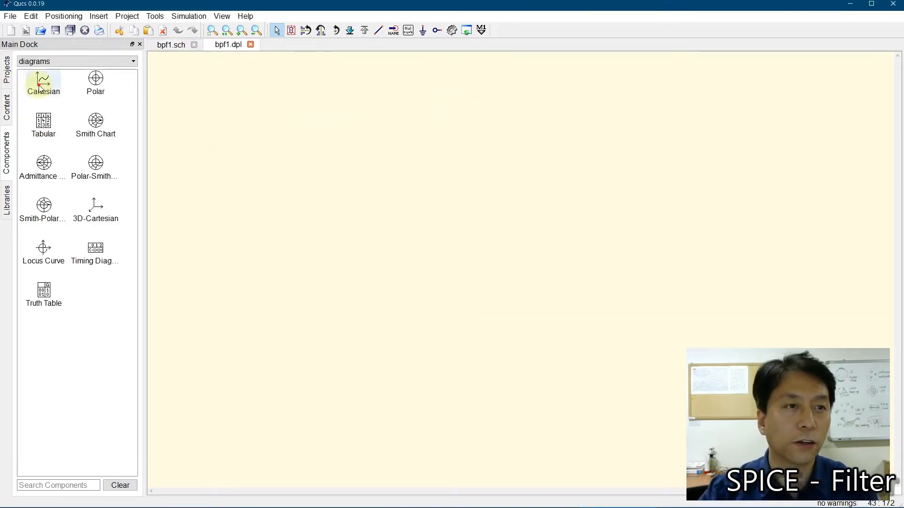
{"action": "left_click", "coordinate": [176, 143]}
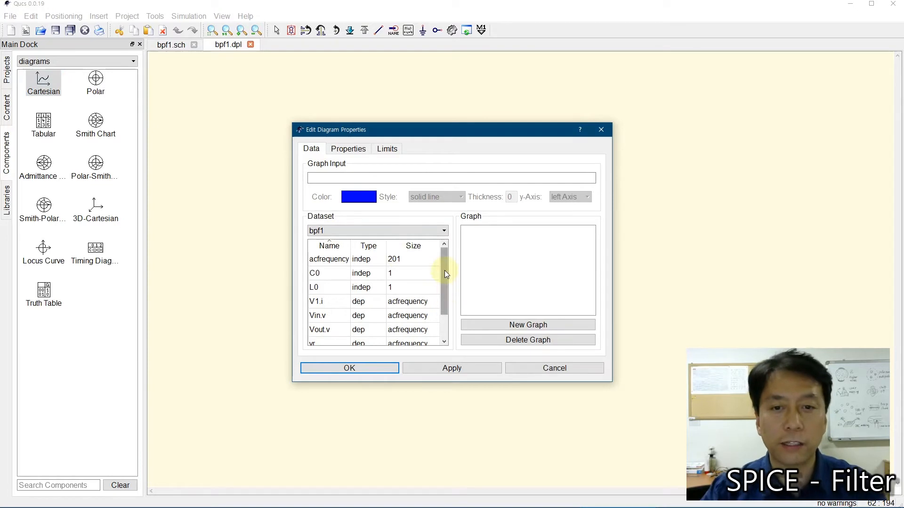
{"action": "left_click_drag", "start_coordinate": [446, 274], "coordinate": [448, 312]}
{"action": "left_click", "coordinate": [326, 324]}
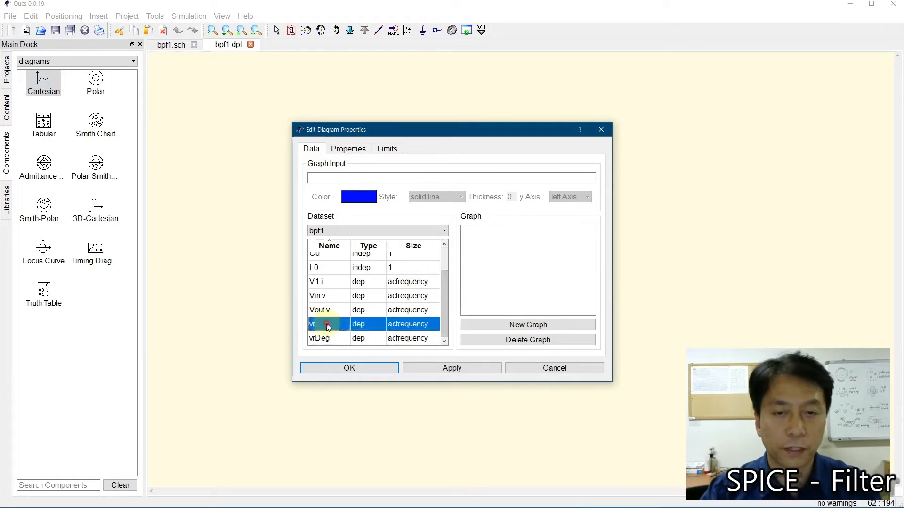
{"action": "double_click", "coordinate": [326, 324]}
Give the vr diagram a logarithmic X-axis grid and enlarge it to more than twice its size
{"action": "left_click", "coordinate": [346, 149]}
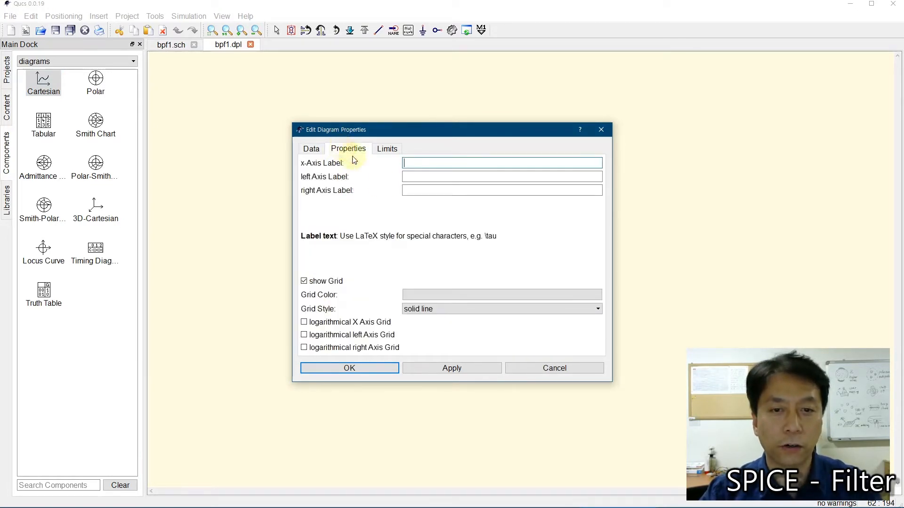
{"action": "left_click", "coordinate": [304, 322]}
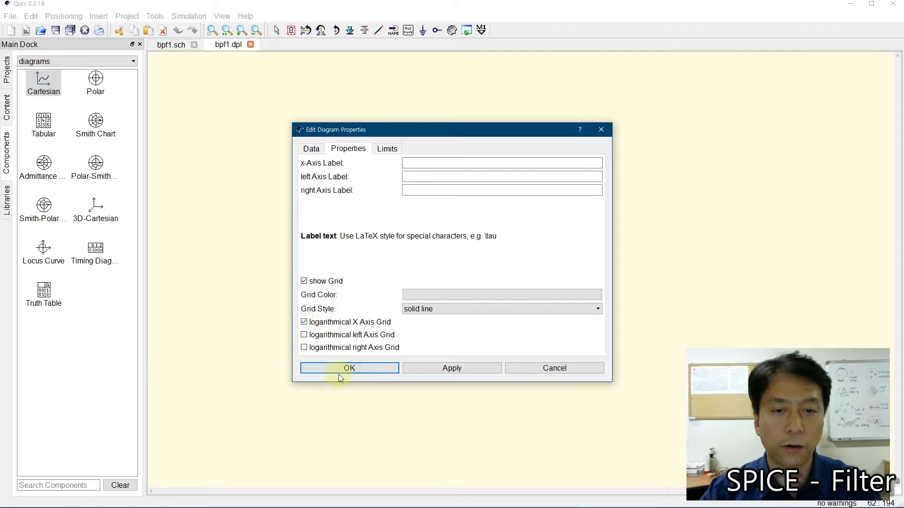
{"action": "left_click", "coordinate": [339, 373]}
{"action": "key", "text": "Escape"}
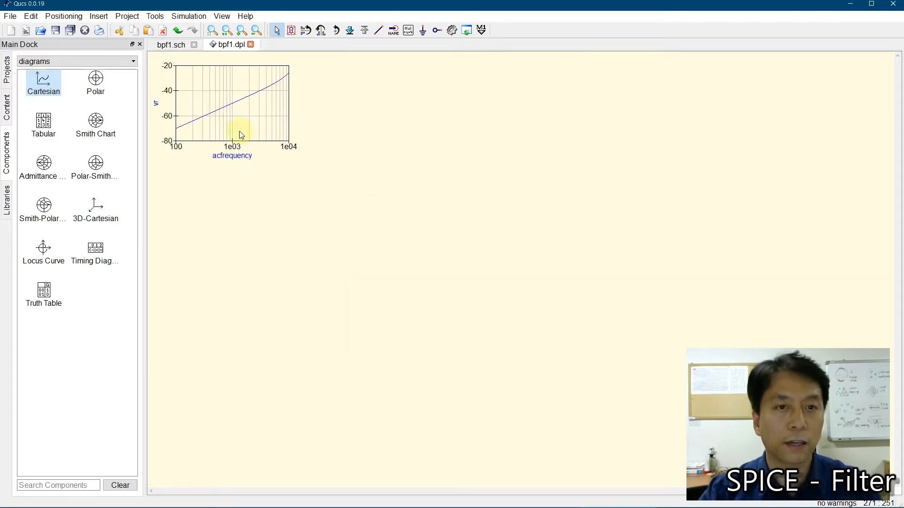
{"action": "left_click", "coordinate": [241, 135]}
{"action": "left_click_drag", "start_coordinate": [288, 141], "coordinate": [423, 250]}
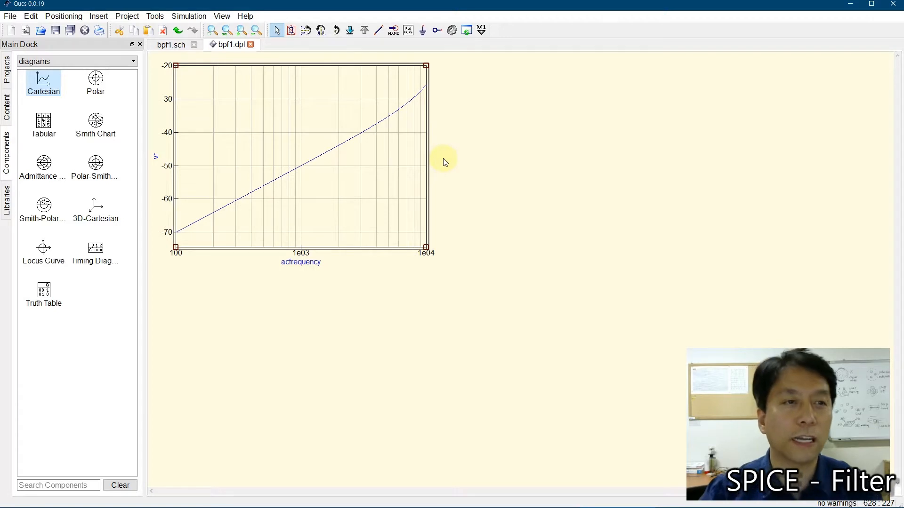
Place a second Cartesian diagram beside the vr plot, showing vrDeg with a logarithmic X-axis grid
{"action": "left_click", "coordinate": [45, 91]}
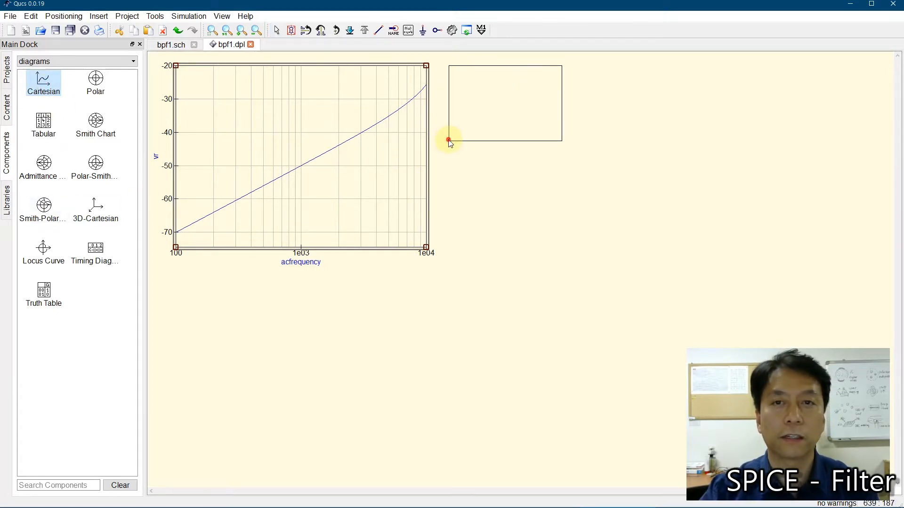
{"action": "left_click", "coordinate": [450, 141]}
{"action": "scroll", "coordinate": [325, 335], "scroll_direction": "down", "scroll_amount": 1}
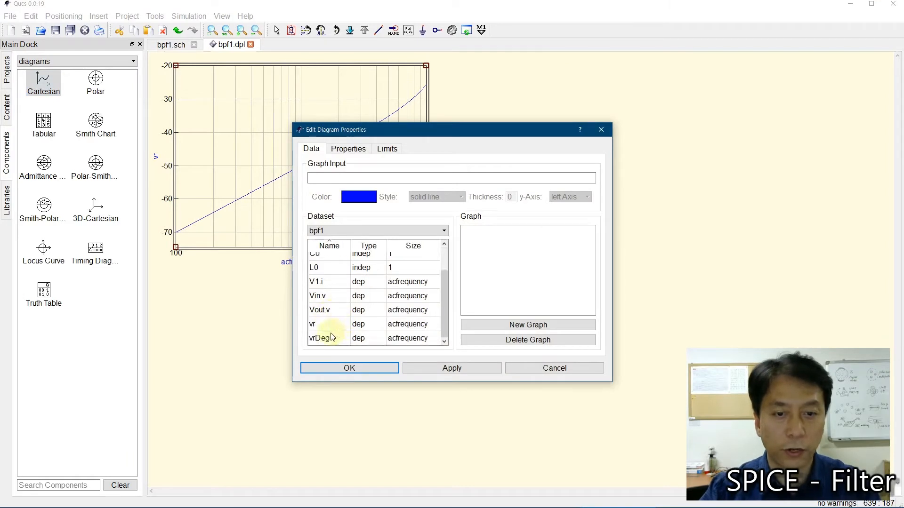
{"action": "double_click", "coordinate": [320, 338]}
{"action": "left_click", "coordinate": [348, 149]}
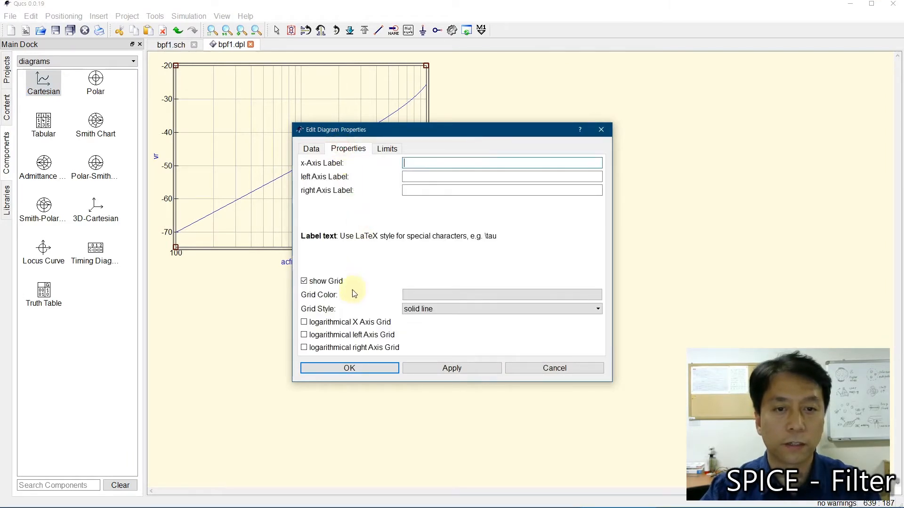
{"action": "left_click", "coordinate": [349, 368]}
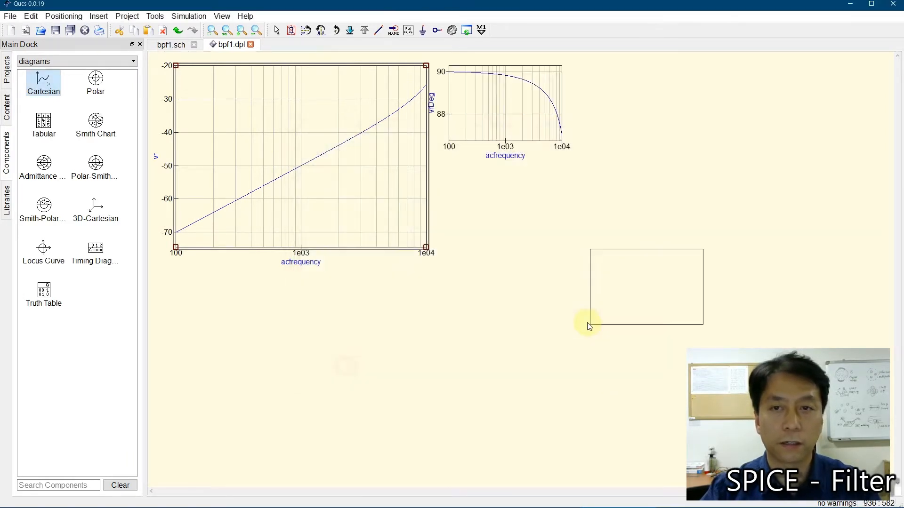
{"action": "key", "text": "Escape"}
Enlarge the vrDeg diagram to slightly wider than the vr plot and shift it a little away from that plot
{"action": "left_click", "coordinate": [562, 141]}
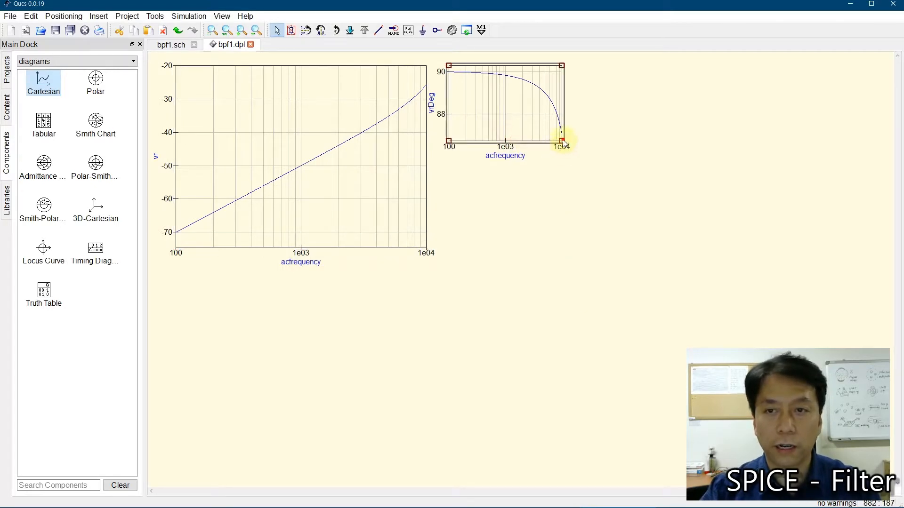
{"action": "left_click_drag", "start_coordinate": [561, 140], "coordinate": [742, 251]}
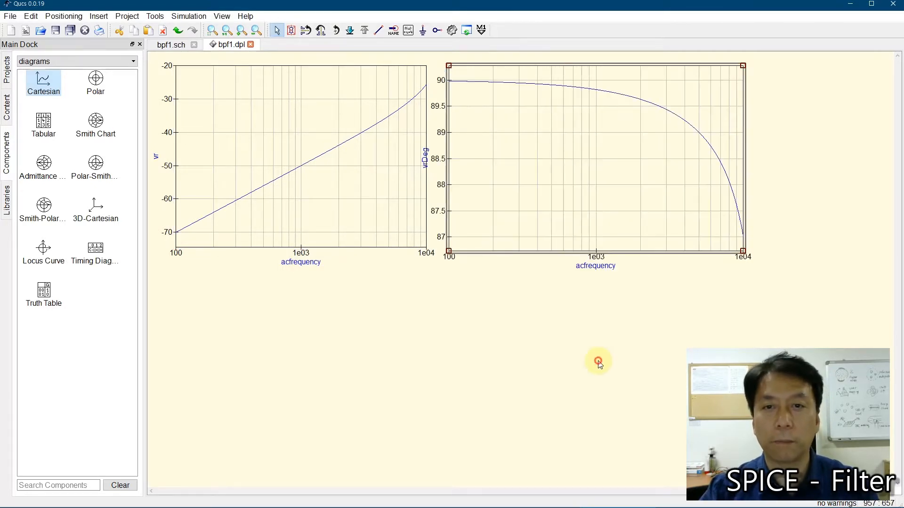
{"action": "left_click", "coordinate": [598, 361]}
{"action": "left_click", "coordinate": [616, 203]}
{"action": "left_click_drag", "start_coordinate": [623, 201], "coordinate": [650, 204]}
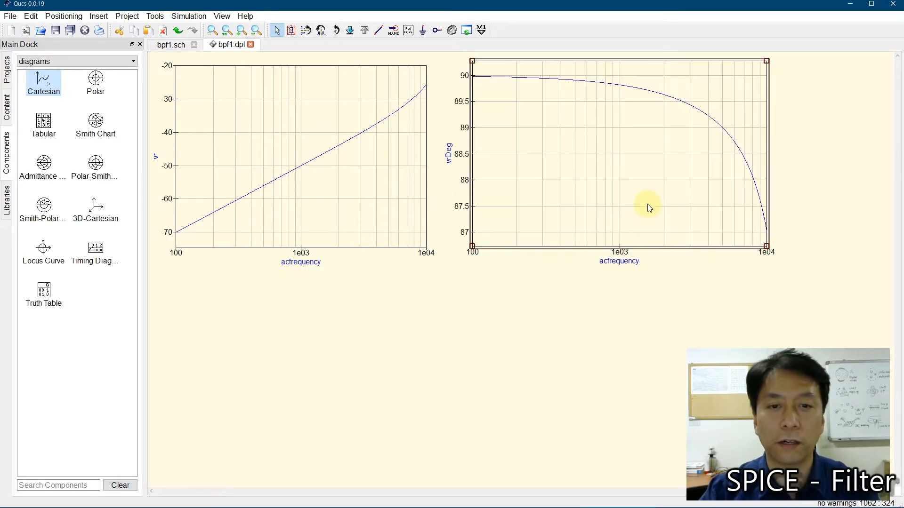
{"action": "left_click", "coordinate": [447, 368]}
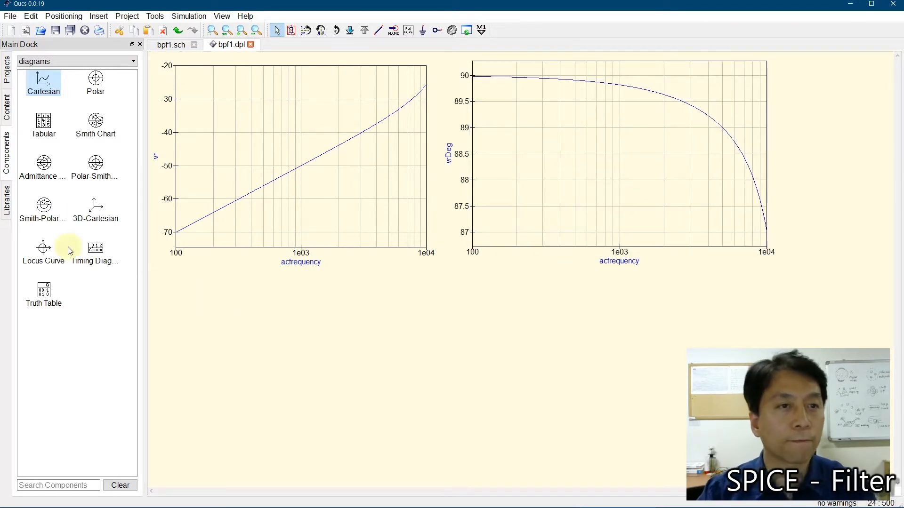
Place a tabular diagram listing vr below the vr plot and stretch it to about twice its height
{"action": "left_click", "coordinate": [44, 123]}
{"action": "left_click", "coordinate": [296, 386]}
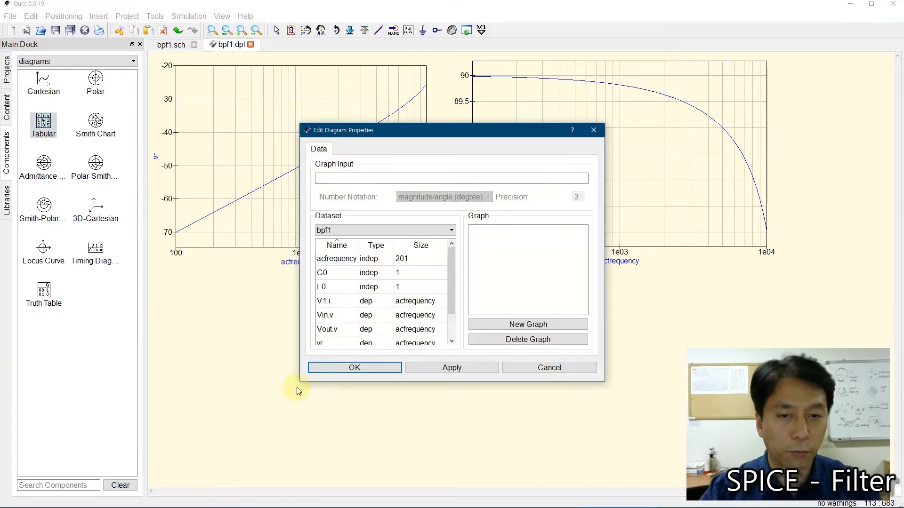
{"action": "scroll", "coordinate": [453, 277], "scroll_direction": "down", "scroll_amount": 1}
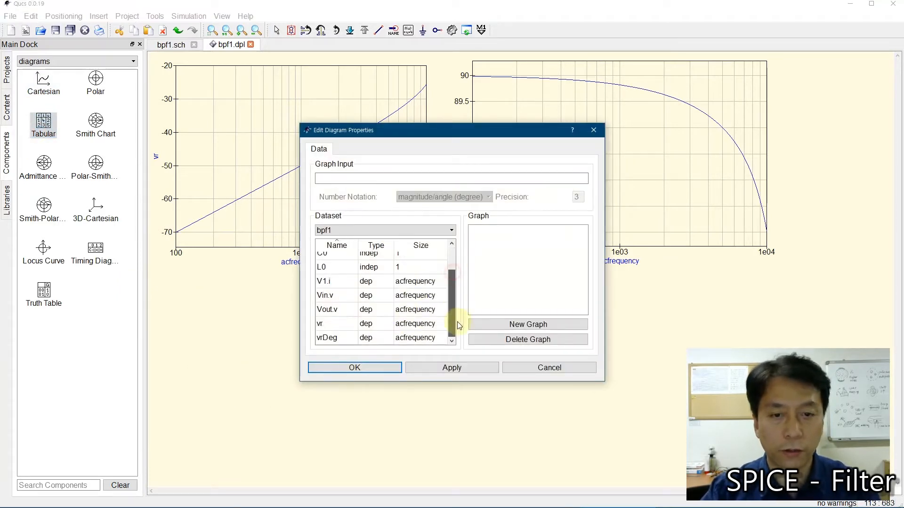
{"action": "double_click", "coordinate": [363, 324]}
{"action": "left_click", "coordinate": [370, 367]}
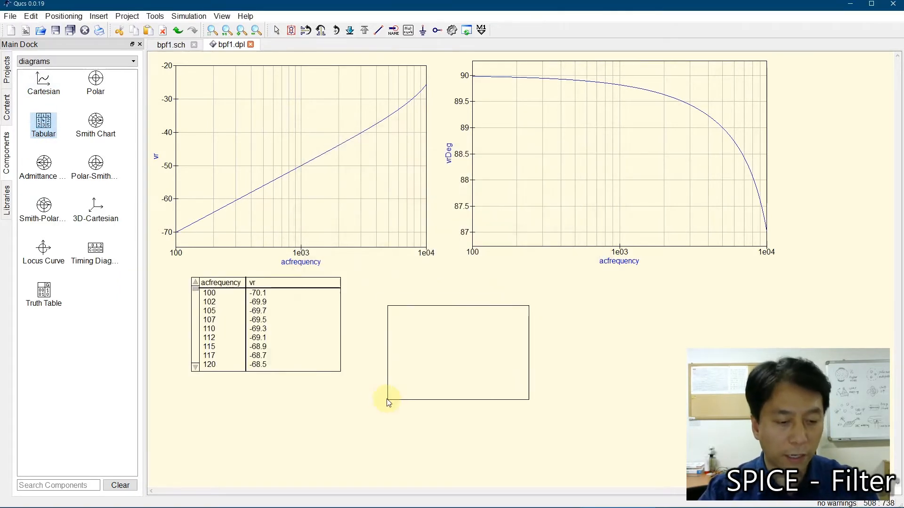
{"action": "key", "text": "Escape"}
{"action": "left_click", "coordinate": [344, 374]}
{"action": "left_click_drag", "start_coordinate": [340, 372], "coordinate": [368, 459]}
{"action": "left_click", "coordinate": [526, 408]}
Set the AC simulation sweep in the bpf1 schematic to start at 10 Hz and stop at 100 kHz
{"action": "left_click", "coordinate": [164, 45]}
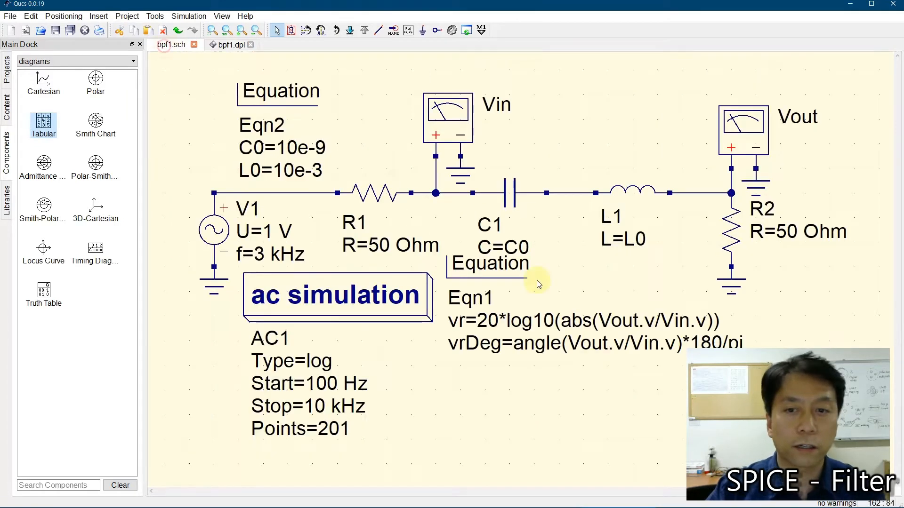
{"action": "double_click", "coordinate": [337, 305]}
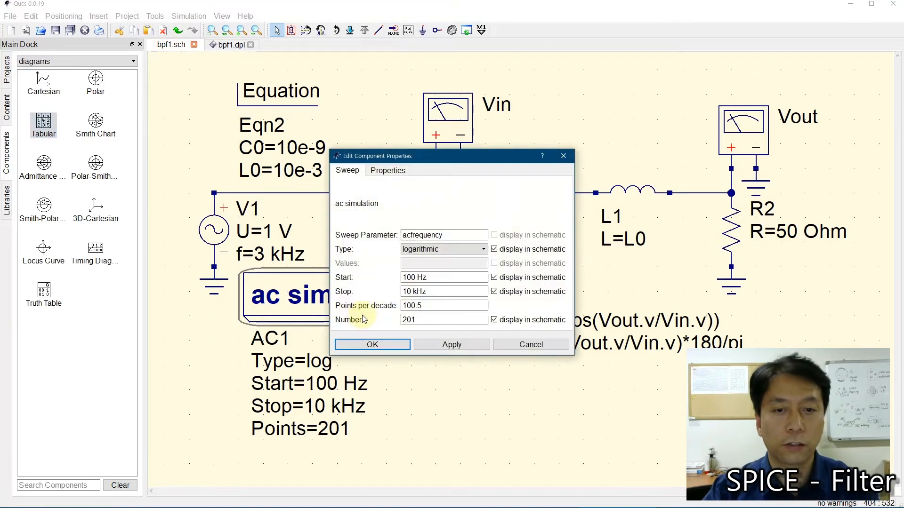
{"action": "left_click", "coordinate": [412, 292]}
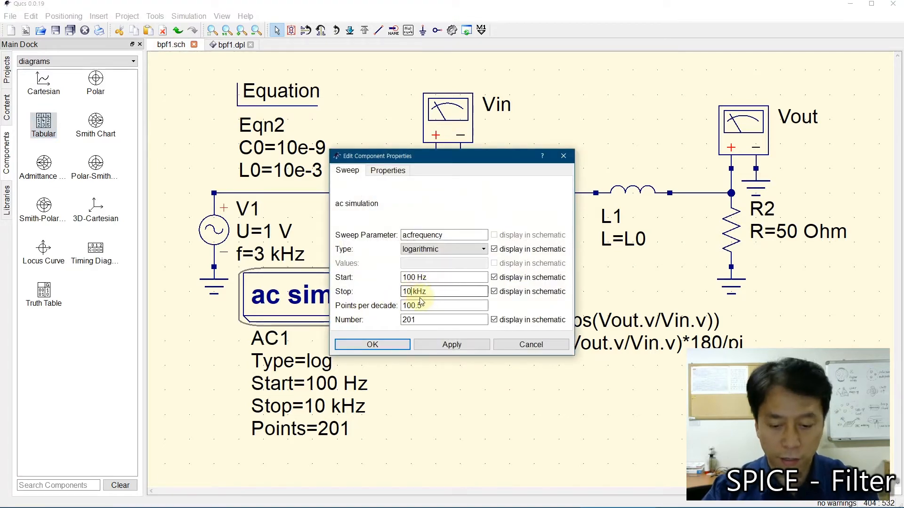
{"action": "type", "text": "0"}
{"action": "left_click", "coordinate": [415, 277]}
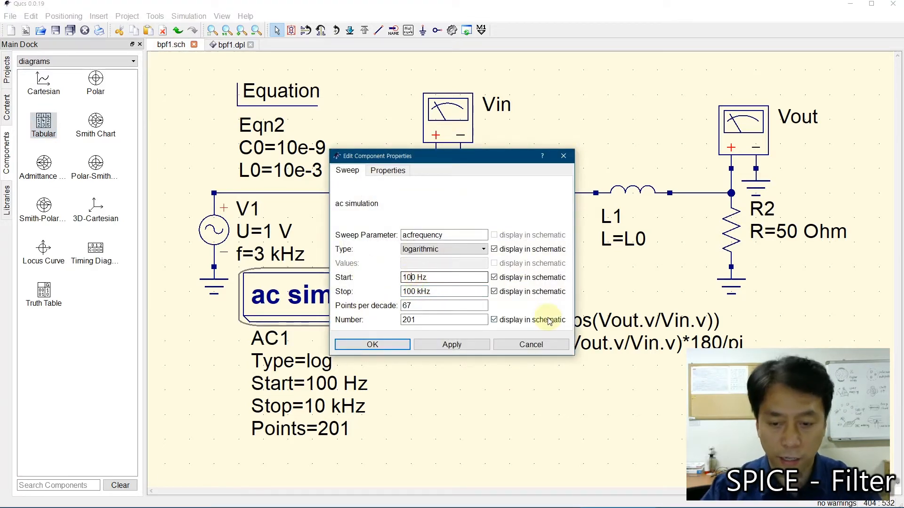
{"action": "key", "text": "BackSpace"}
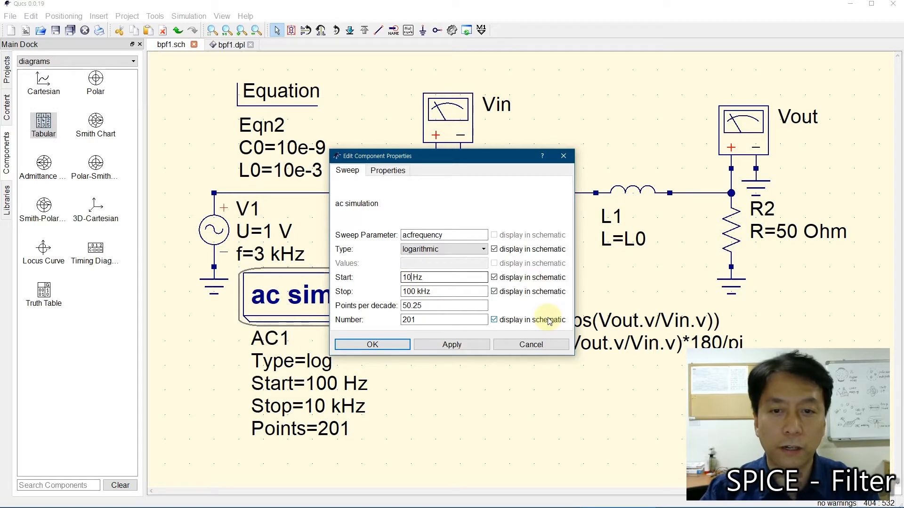
{"action": "left_click", "coordinate": [372, 344]}
Set the AC sweep's number of points to 301 and run the simulation
{"action": "double_click", "coordinate": [330, 295]}
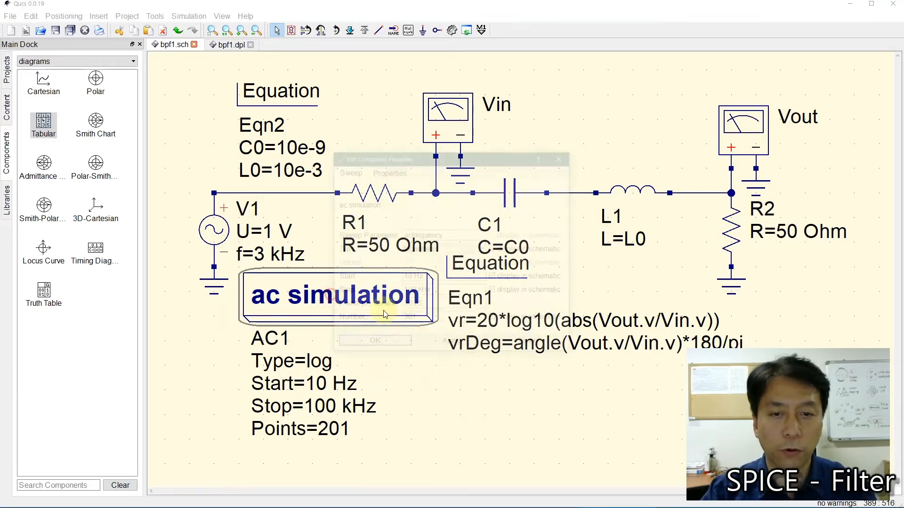
{"action": "left_click", "coordinate": [406, 320]}
{"action": "key", "text": "BackSpace"}
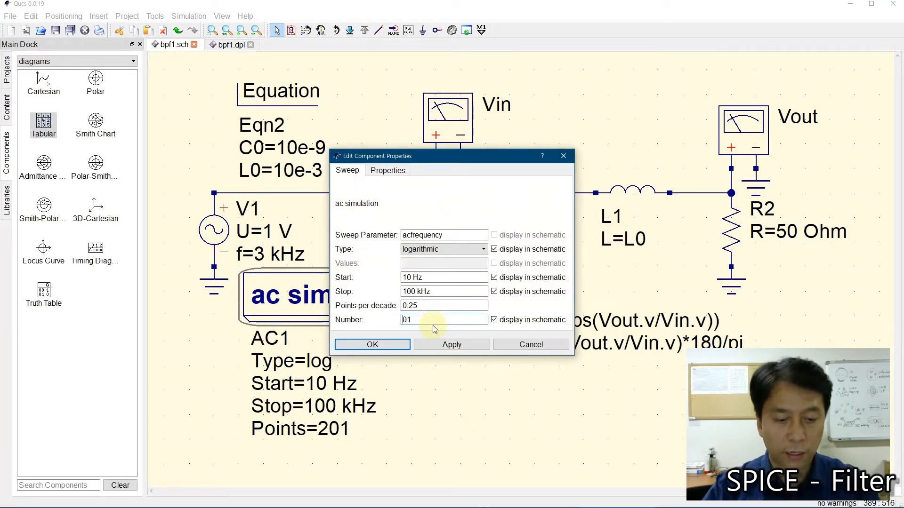
{"action": "type", "text": "3"}
{"action": "left_click", "coordinate": [373, 345]}
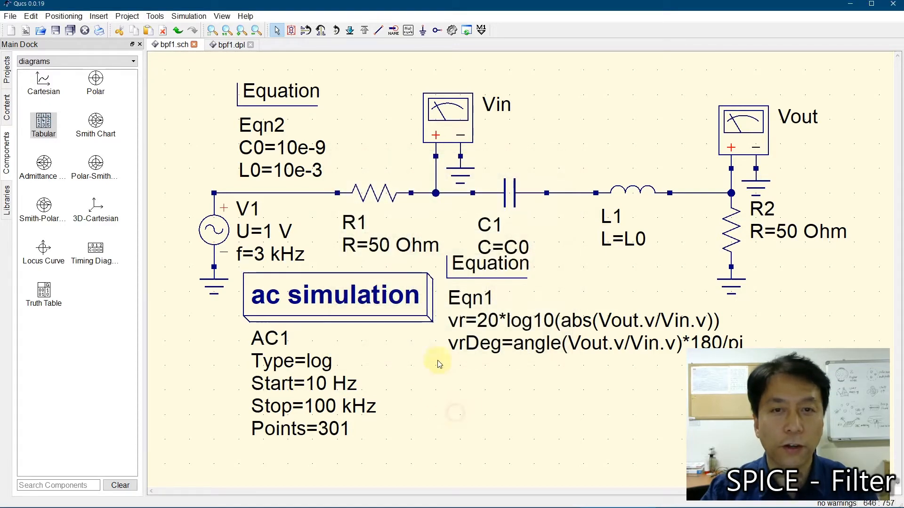
{"action": "left_click", "coordinate": [452, 30]}
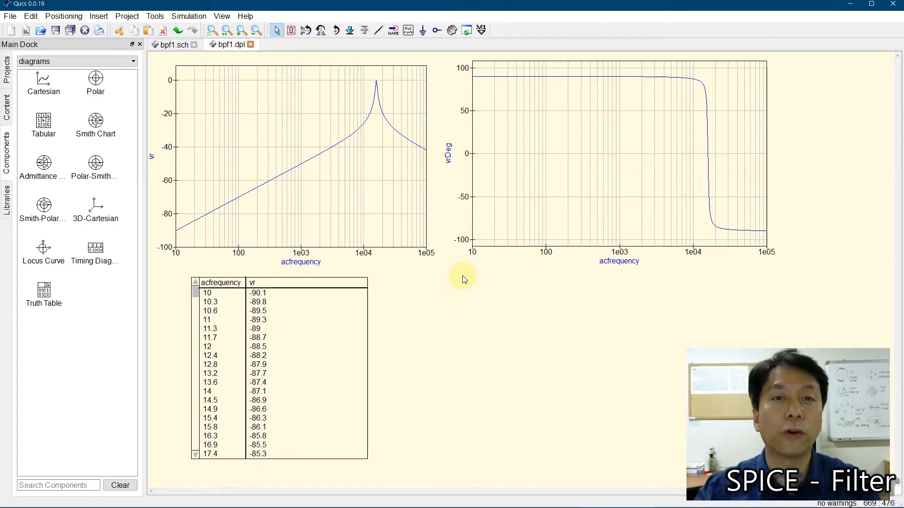
Switch to Microsoft Whiteboard and circle the ω0 and Q formulas of the series circuit with the green pen
{"action": "left_click", "coordinate": [171, 44]}
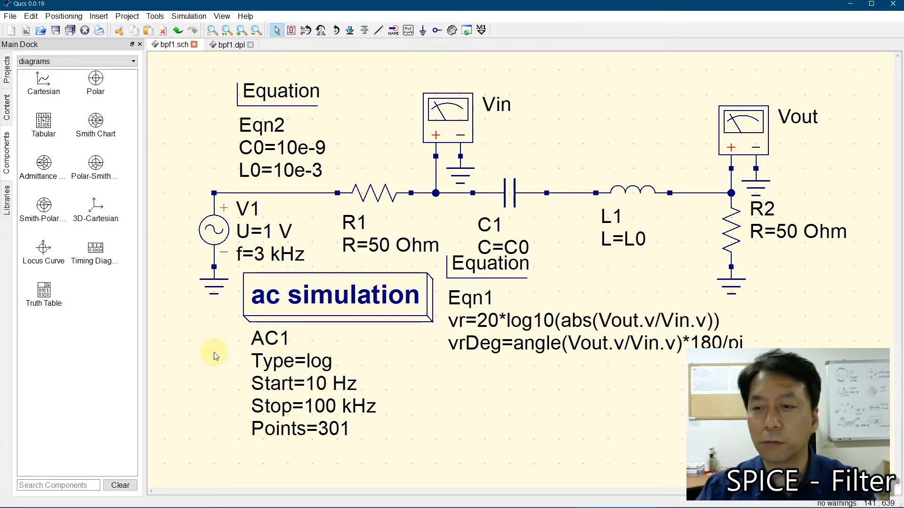
{"action": "mouse_move", "coordinate": [306, 505]}
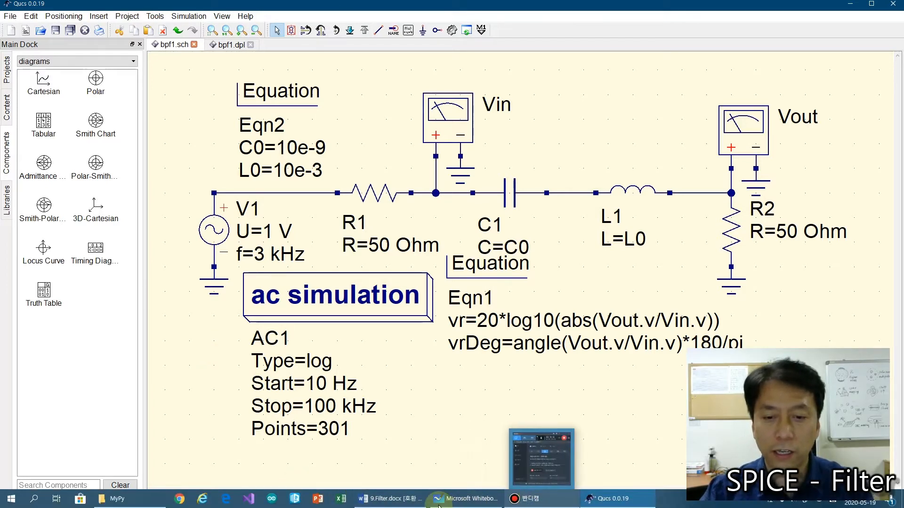
{"action": "left_click", "coordinate": [463, 499]}
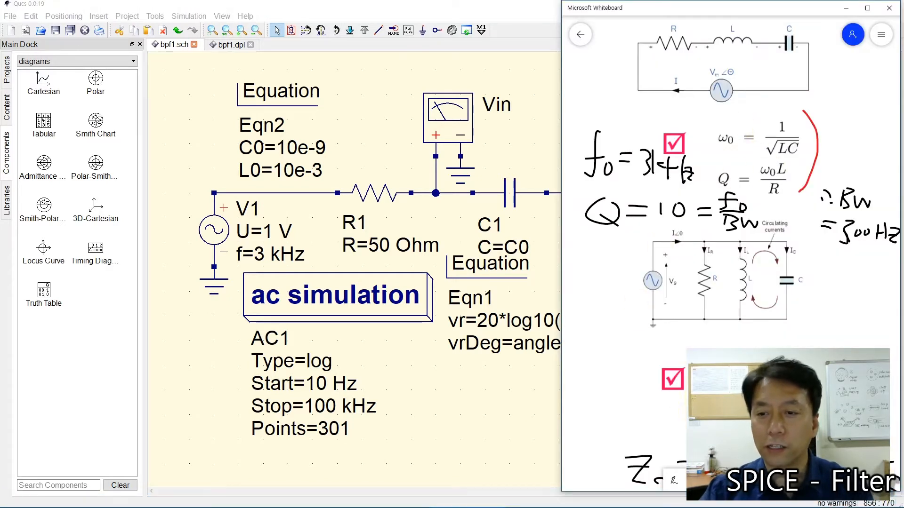
{"action": "left_click", "coordinate": [674, 480]}
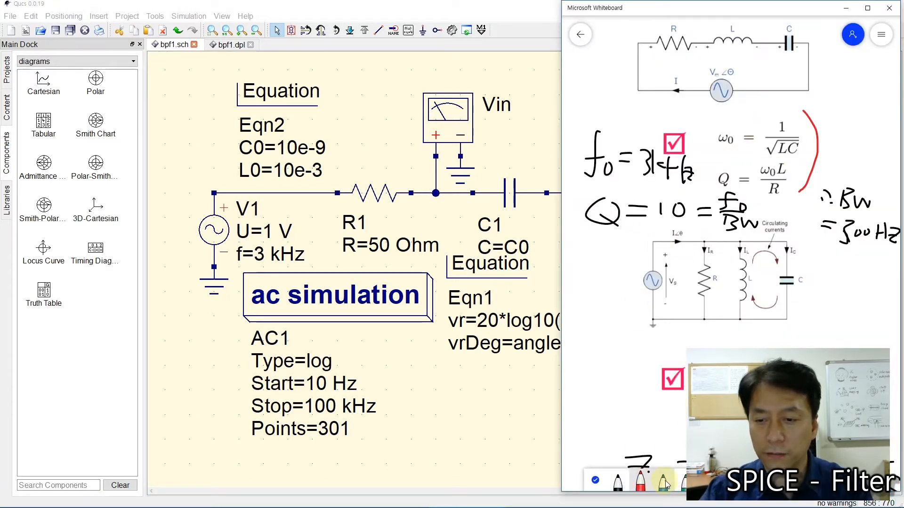
{"action": "left_click", "coordinate": [682, 485]}
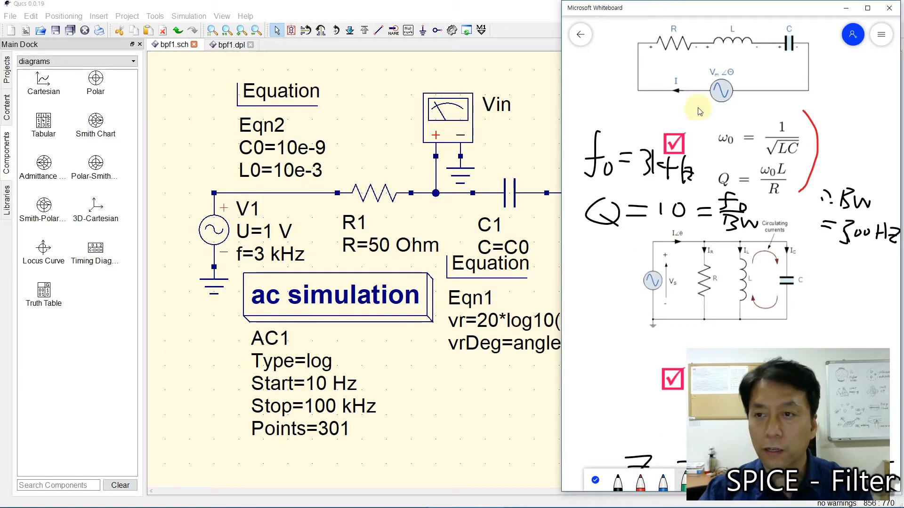
{"action": "mouse_move", "coordinate": [803, 158]}
{"action": "left_mouse_down"}
{"action": "mouse_move", "coordinate": [775, 158]}
{"action": "mouse_move", "coordinate": [708, 120]}
{"action": "mouse_move", "coordinate": [802, 117]}
{"action": "mouse_move", "coordinate": [806, 159]}
{"action": "left_mouse_up"}
{"action": "mouse_move", "coordinate": [794, 196]}
{"action": "left_mouse_down"}
{"action": "mouse_move", "coordinate": [717, 193]}
{"action": "mouse_move", "coordinate": [748, 158]}
{"action": "mouse_move", "coordinate": [806, 178]}
{"action": "mouse_move", "coordinate": [802, 191]}
{"action": "left_mouse_up"}
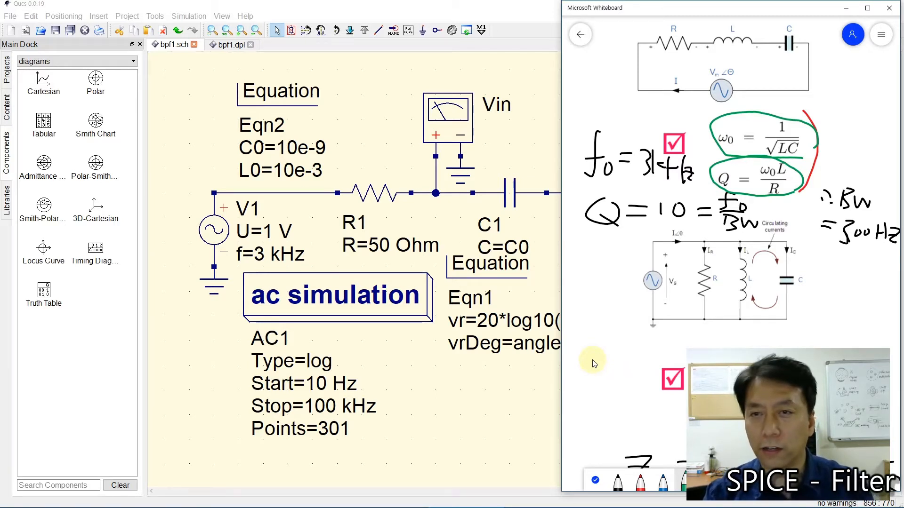
Minimise Qucs and launch Jupyter by running notebook.bat from the MyPy folder on the desktop
{"action": "left_click", "coordinate": [440, 412]}
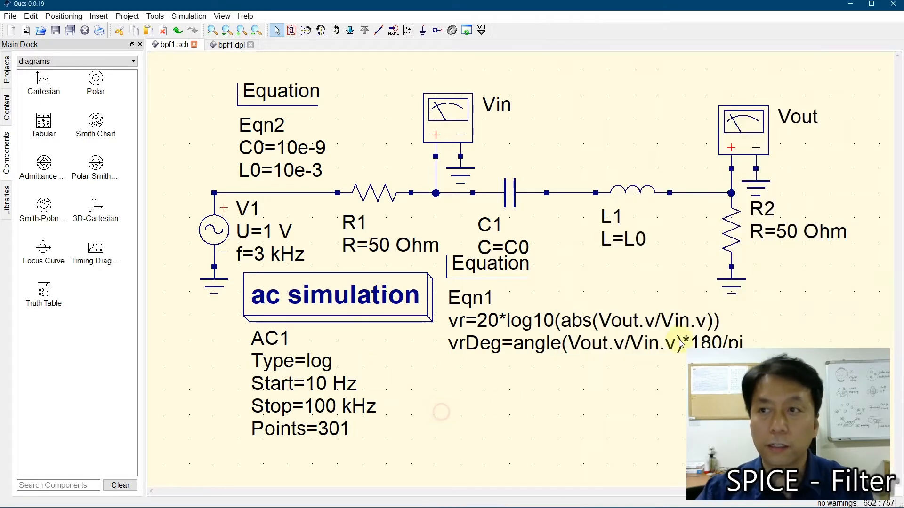
{"action": "left_click", "coordinate": [852, 5]}
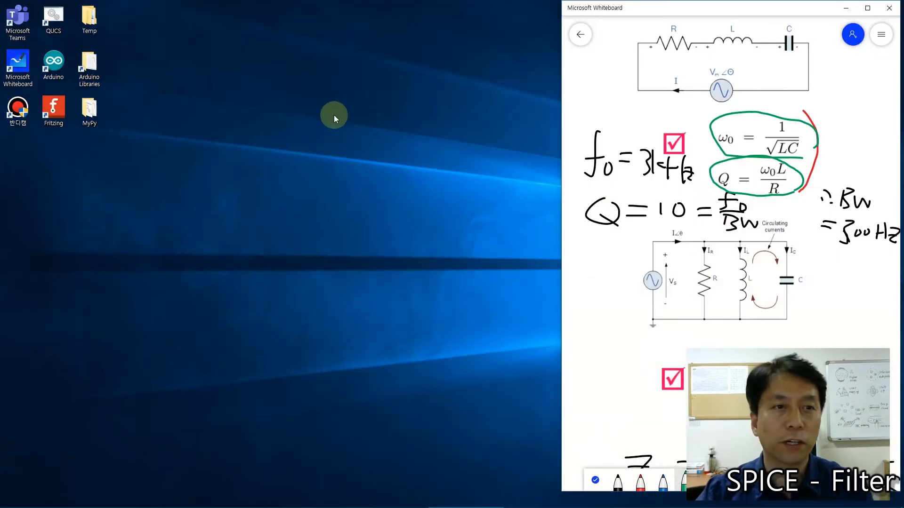
{"action": "double_click", "coordinate": [100, 115]}
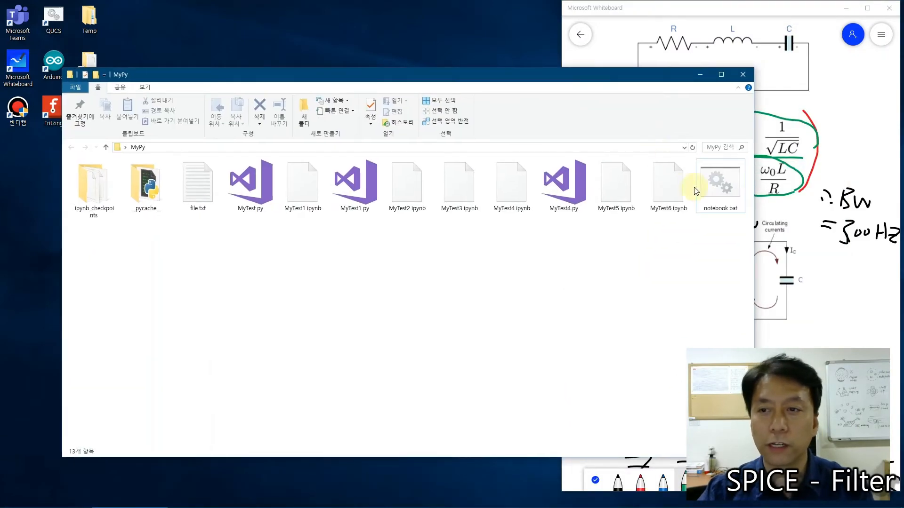
{"action": "double_click", "coordinate": [715, 186]}
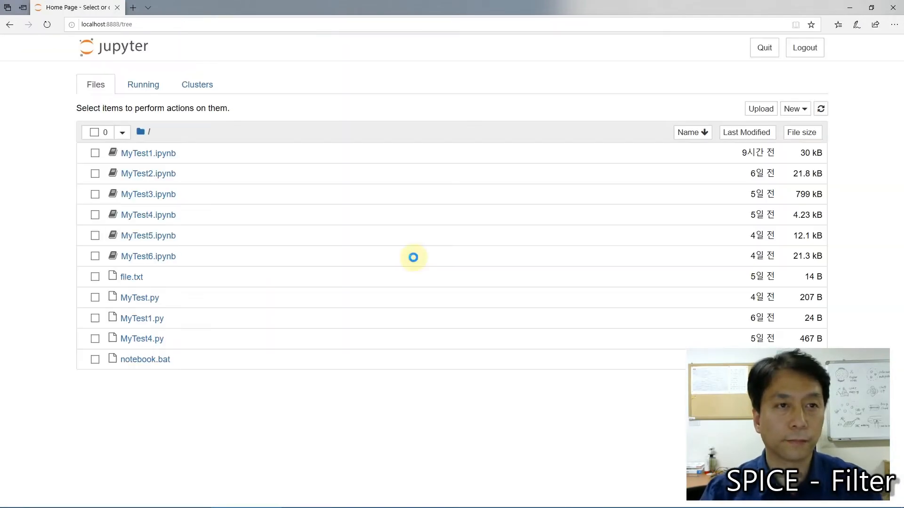
Create a new Python 3 notebook and rename it bpfSeries
{"action": "left_click", "coordinate": [794, 109]}
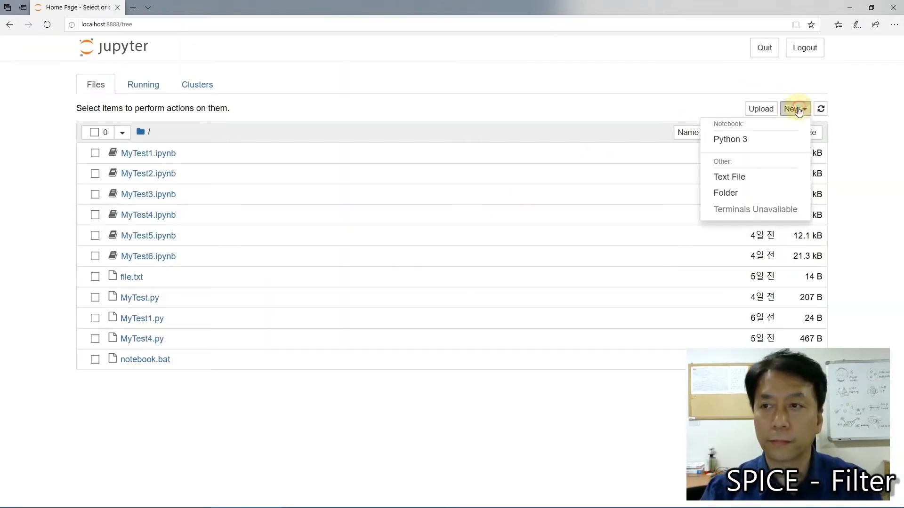
{"action": "left_click", "coordinate": [734, 139]}
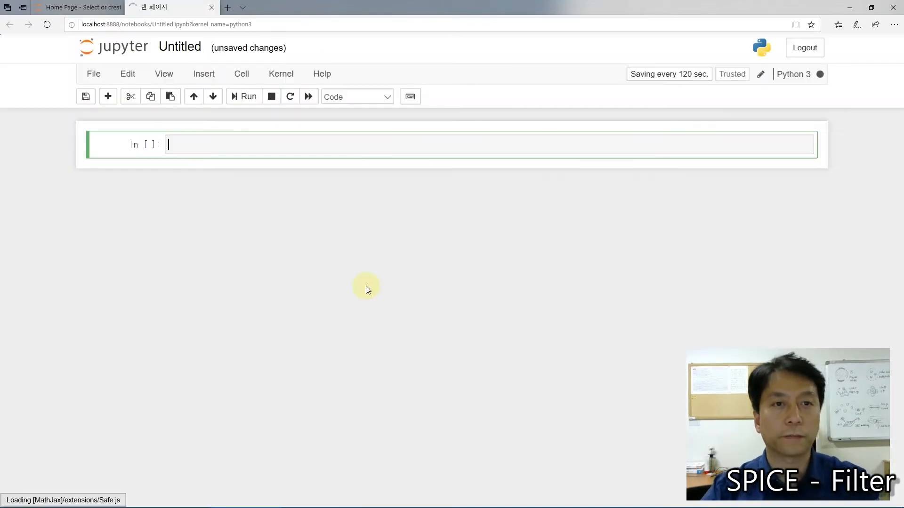
{"action": "left_click", "coordinate": [92, 76]}
{"action": "left_click", "coordinate": [107, 171]}
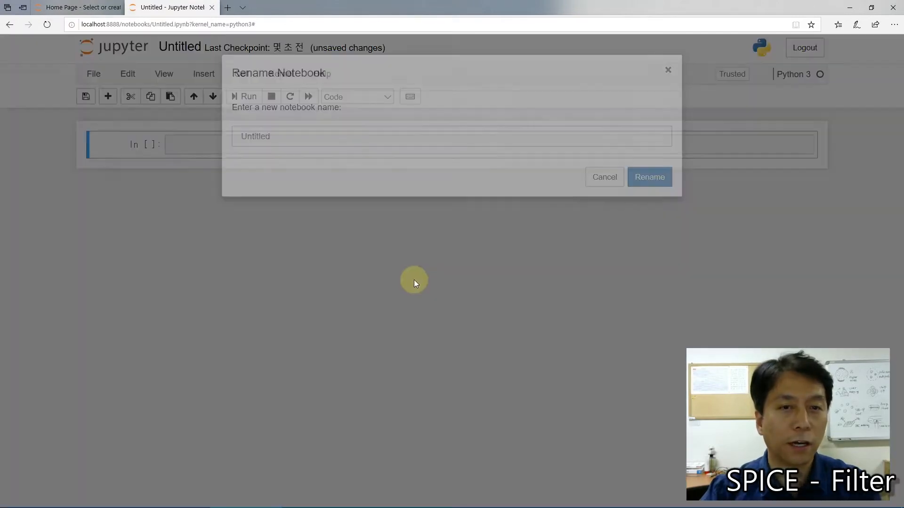
{"action": "type", "text": "bp"}
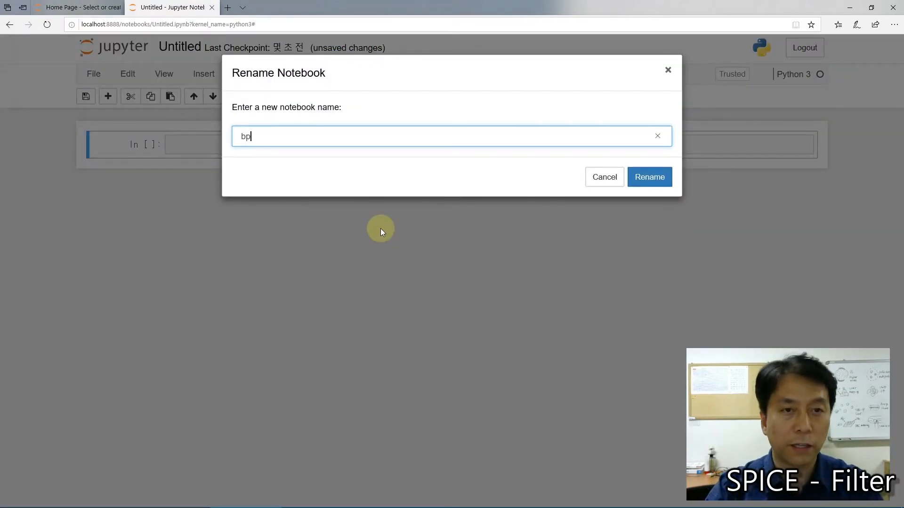
{"action": "type", "text": "fSeries"}
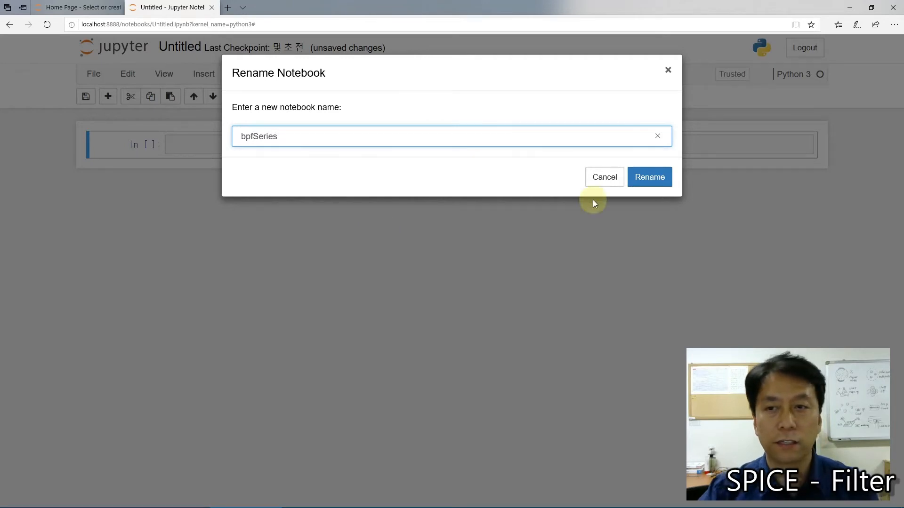
{"action": "left_click", "coordinate": [649, 177]}
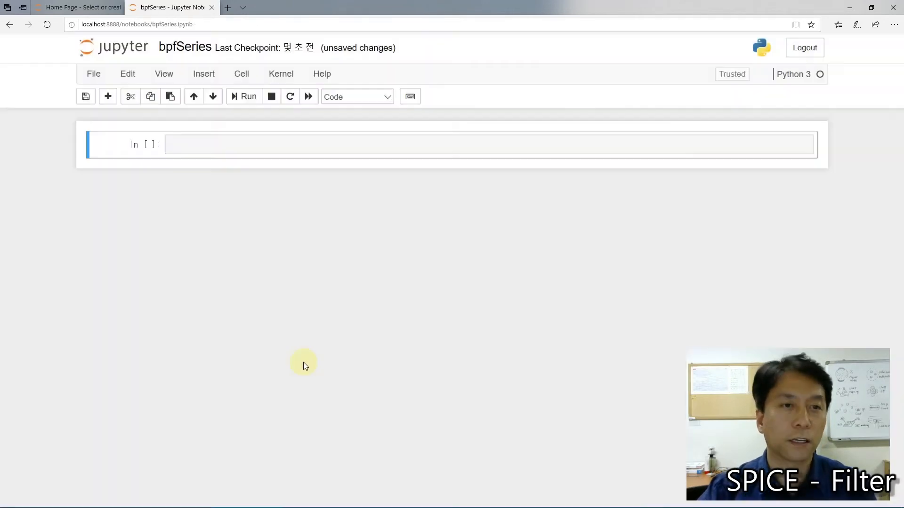
Write the line "from math import *" at the start of the empty notebook cell
{"action": "left_click", "coordinate": [248, 149]}
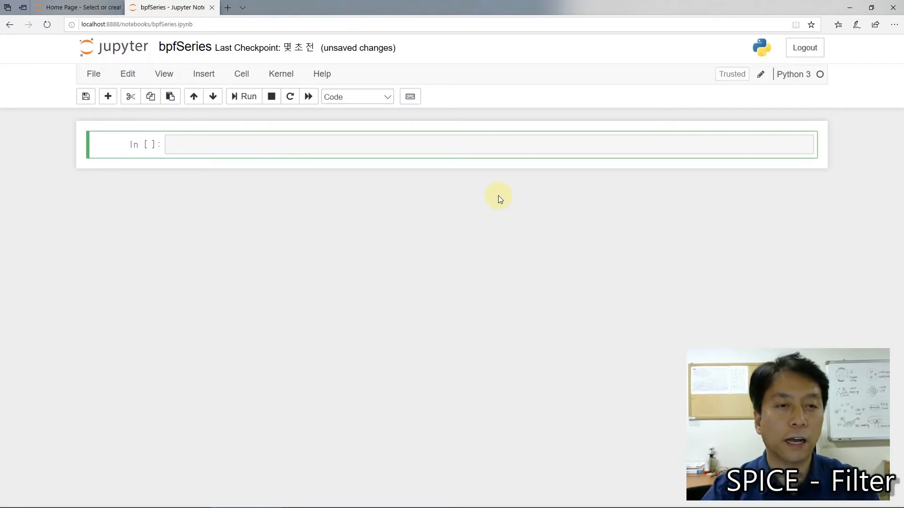
{"action": "type", "text": "import"}
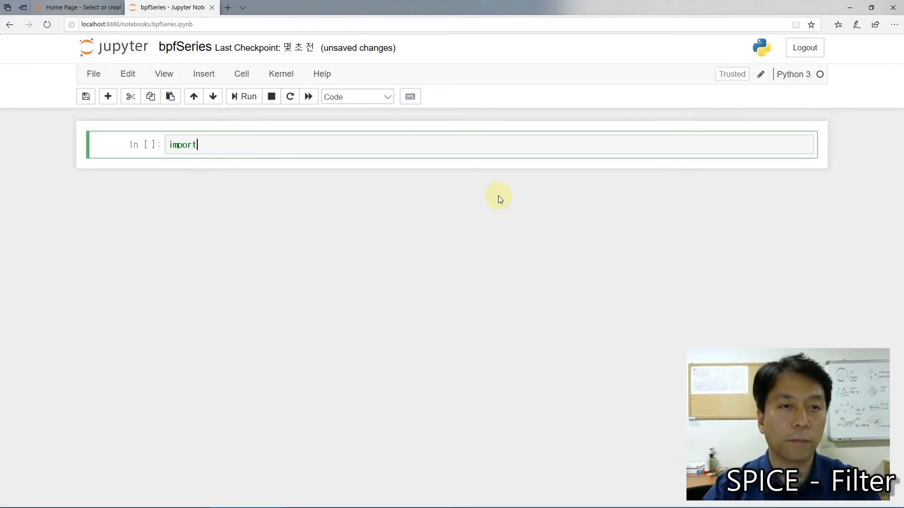
{"action": "type", "text": " math"}
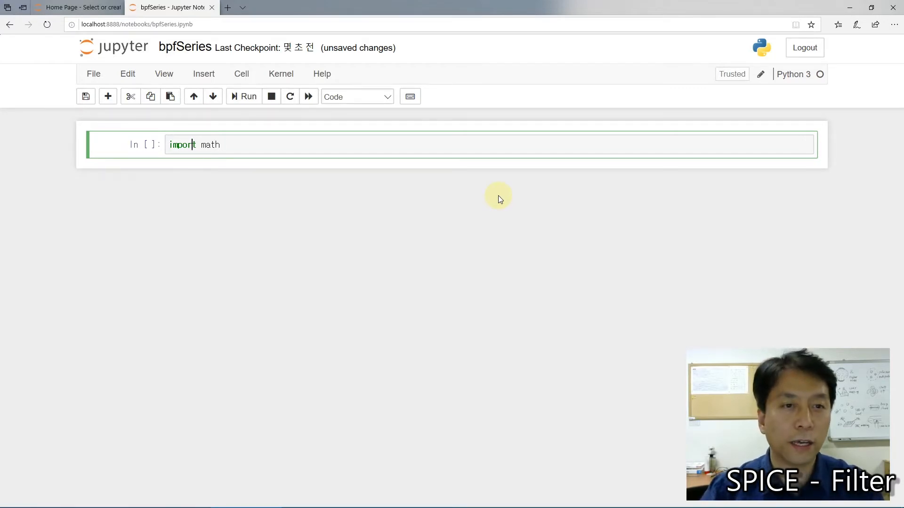
{"action": "type", "text": "from"}
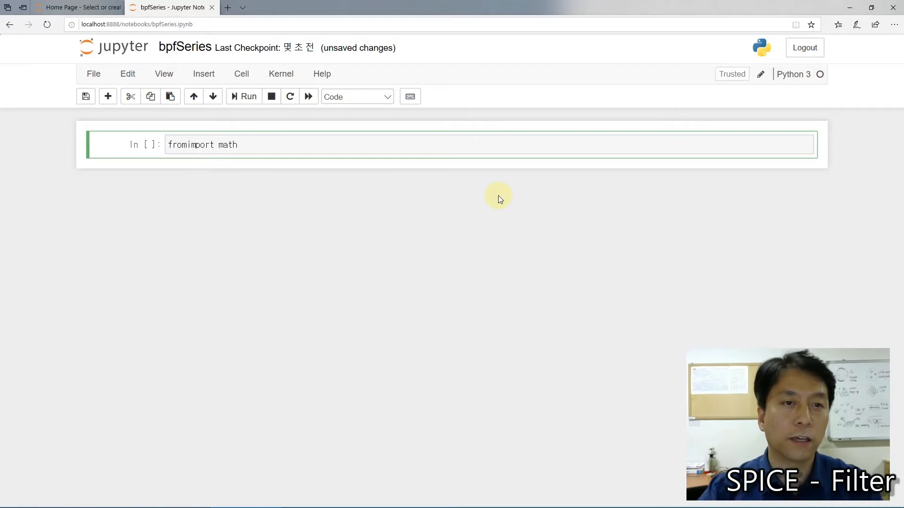
{"action": "key", "text": "Delete"}
{"action": "key", "text": "Delete"}
{"action": "key", "text": "Delete"}
{"action": "key", "text": "Delete"}
{"action": "key", "text": "Delete"}
{"action": "key", "text": "Delete"}
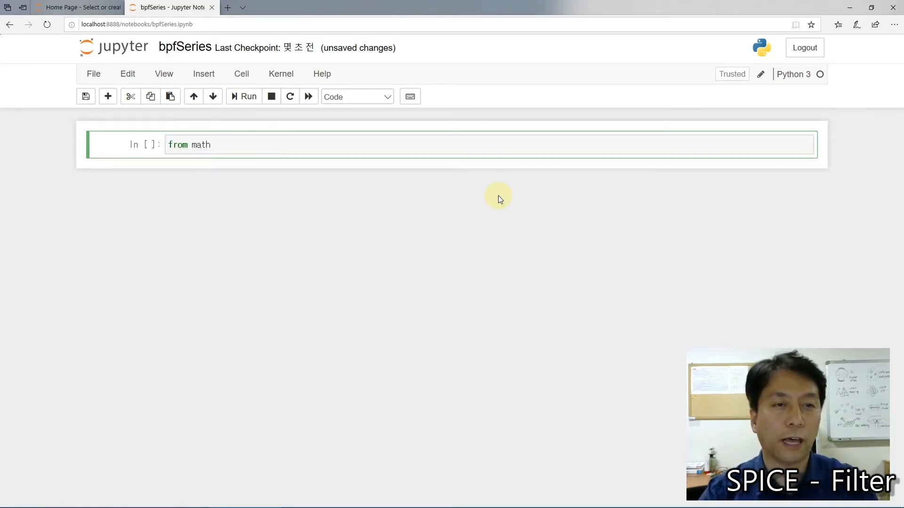
{"action": "type", "text": "import "}
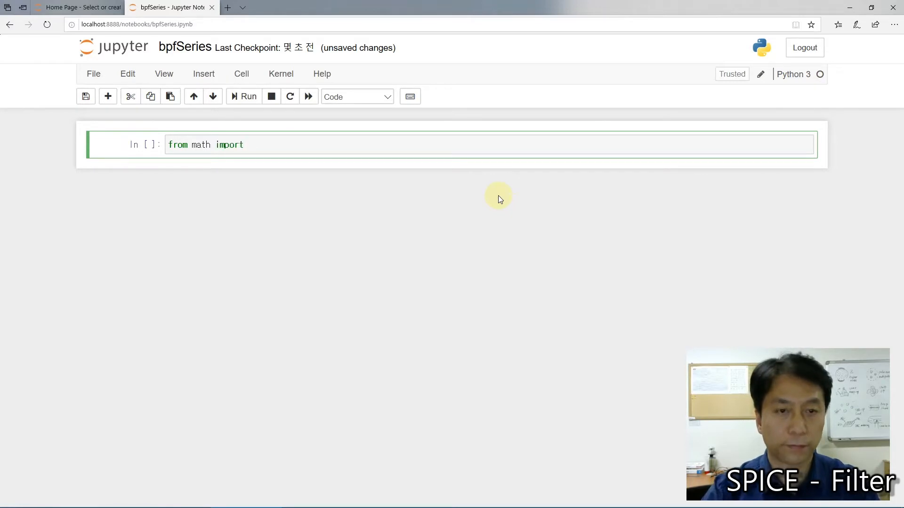
{"action": "type", "text": "*"}
{"action": "key", "text": "Return"}
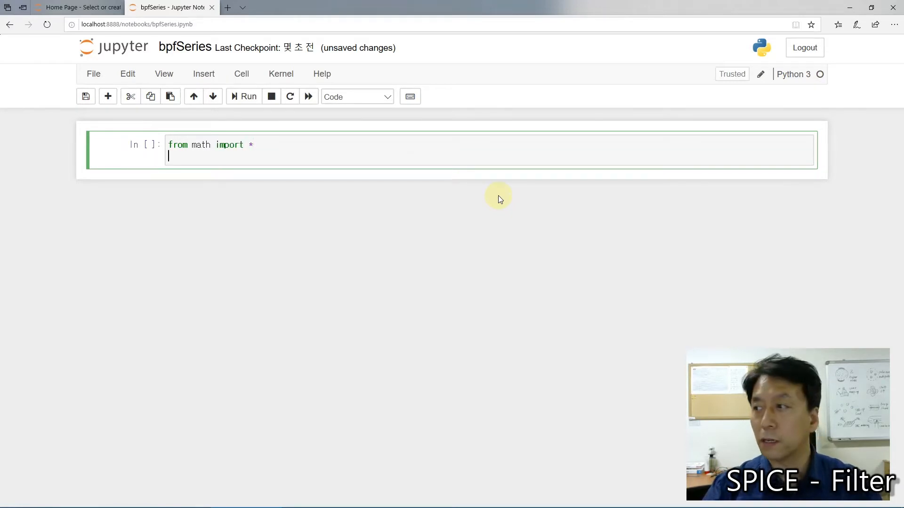
Define the centre frequency as f0 = 3e3 on the second line, with the comment "# 3*10^3"
{"action": "type", "text": "f = "}
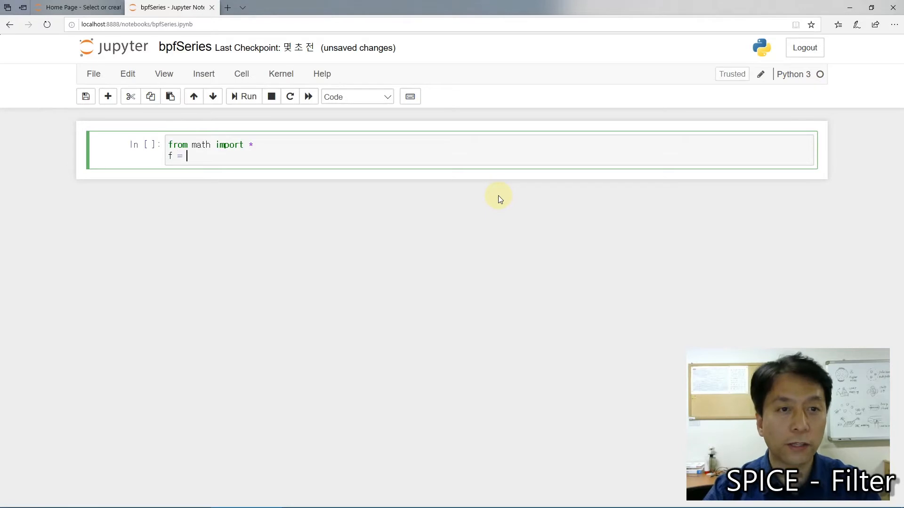
{"action": "type", "text": "3"}
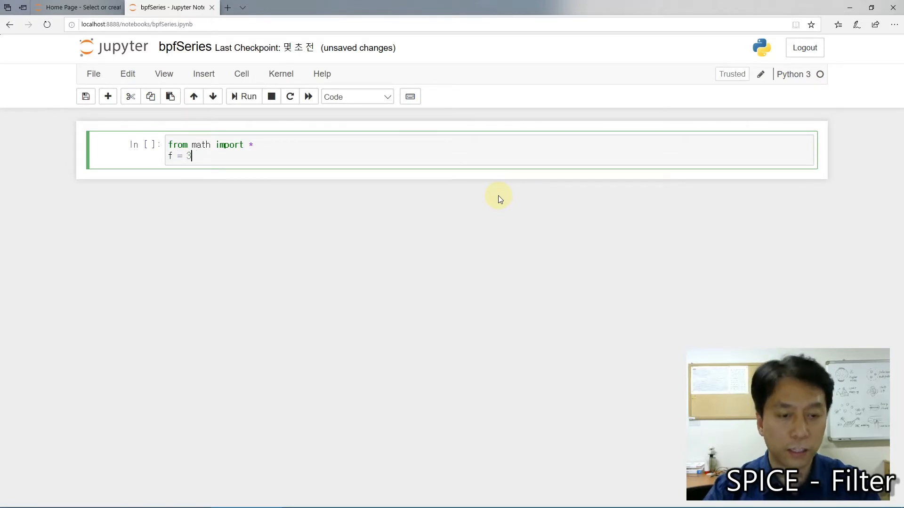
{"action": "type", "text": "ke3"}
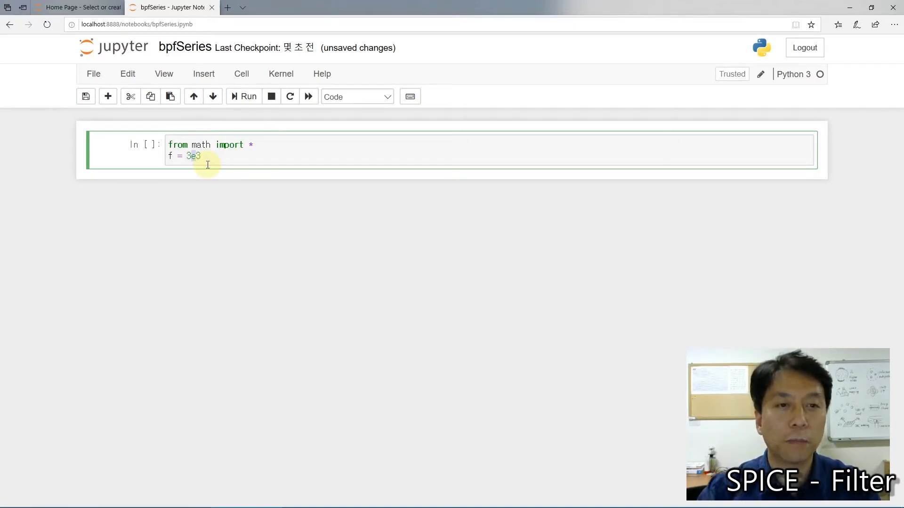
{"action": "type", "text": "# 3"}
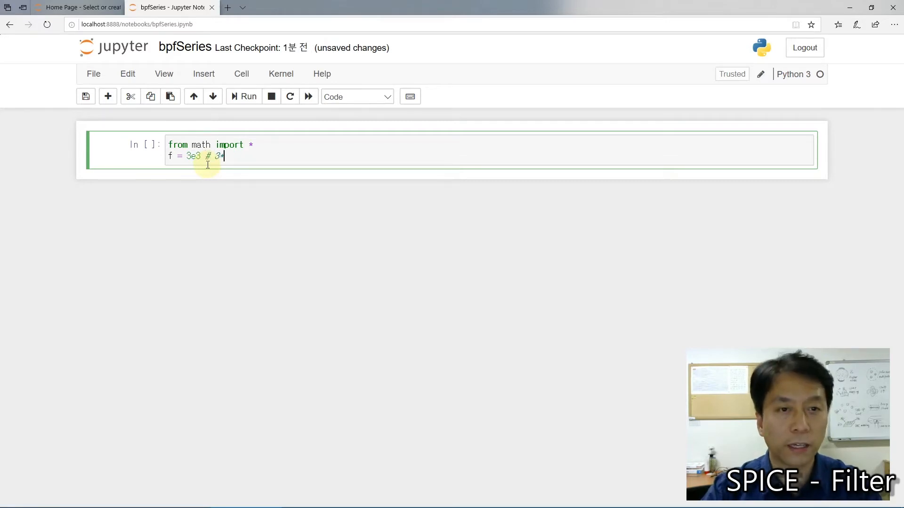
{"action": "type", "text": "*10"}
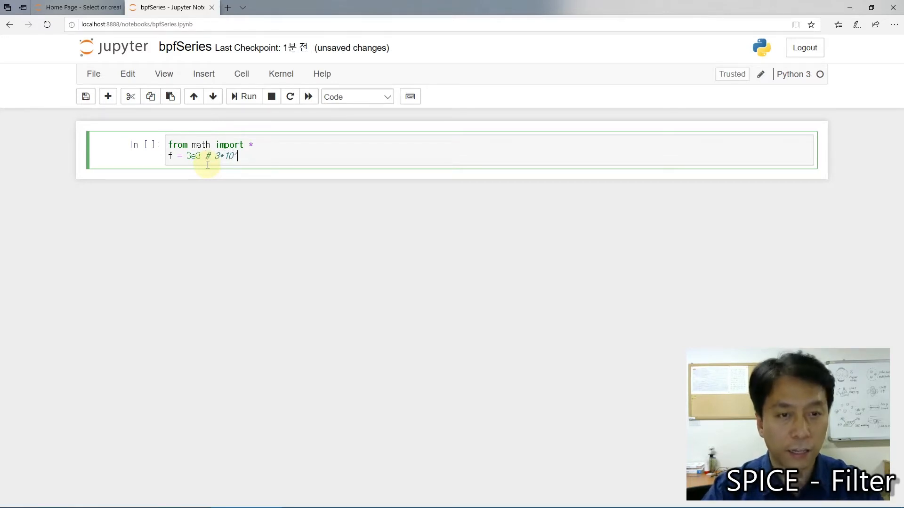
{"action": "type", "text": "^3"}
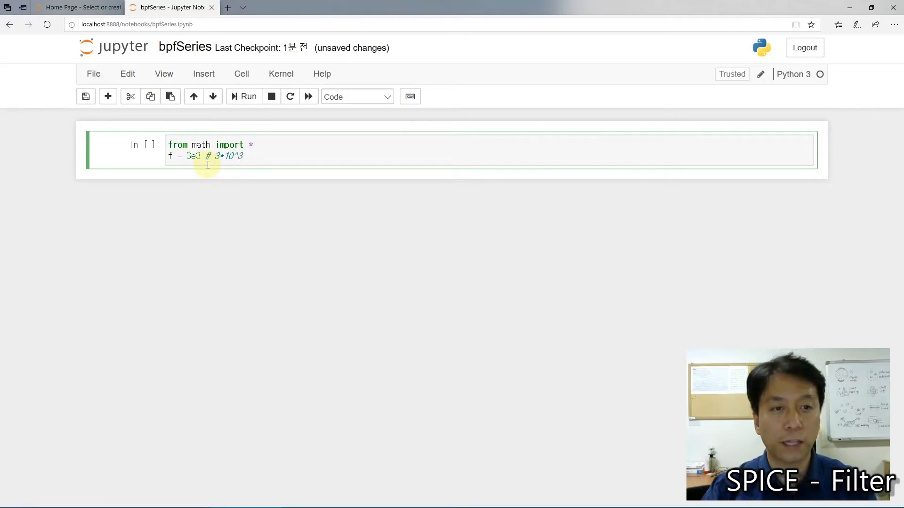
{"action": "key", "text": "Return"}
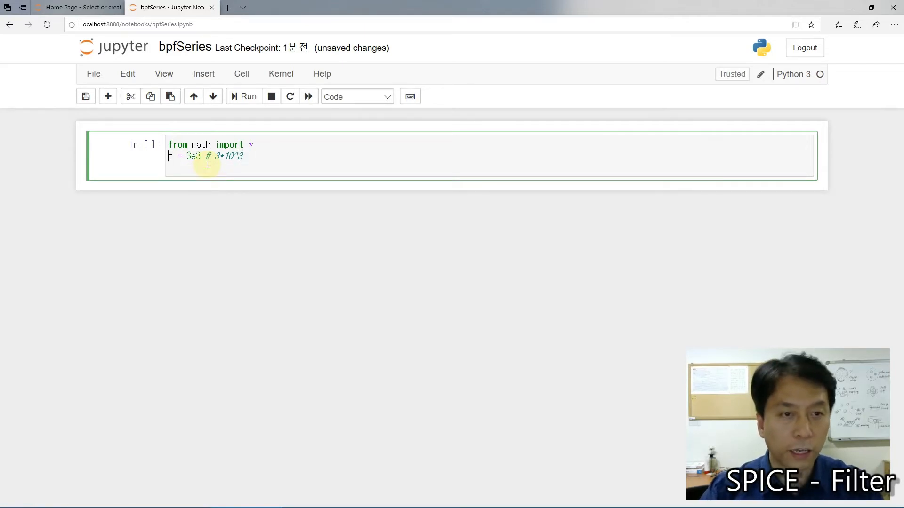
{"action": "type", "text": "0"}
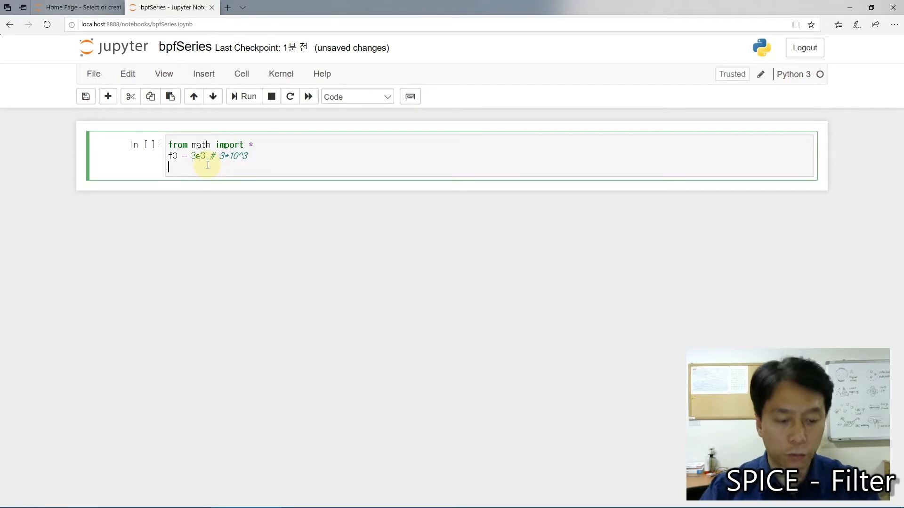
Define the angular frequency as w0 = 2*pi*f0 on the line below f0
{"action": "type", "text": "w0 "}
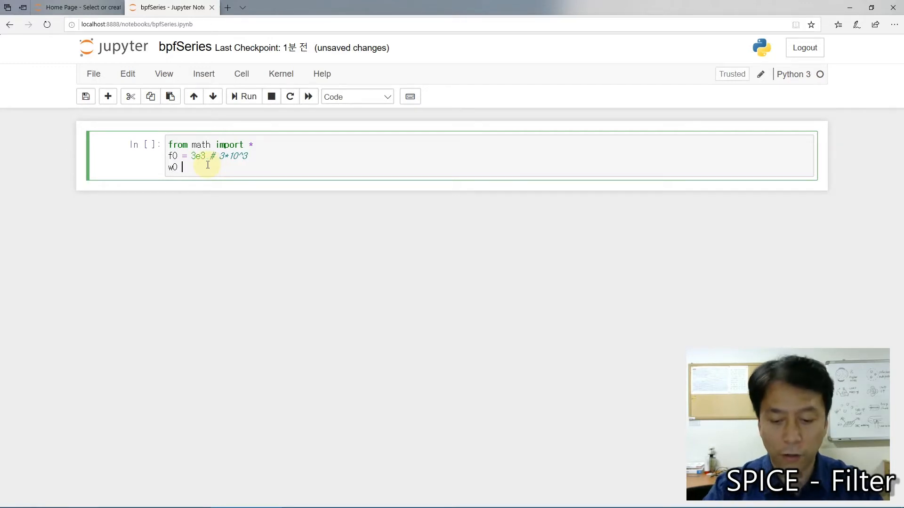
{"action": "type", "text": "= 2*pi"}
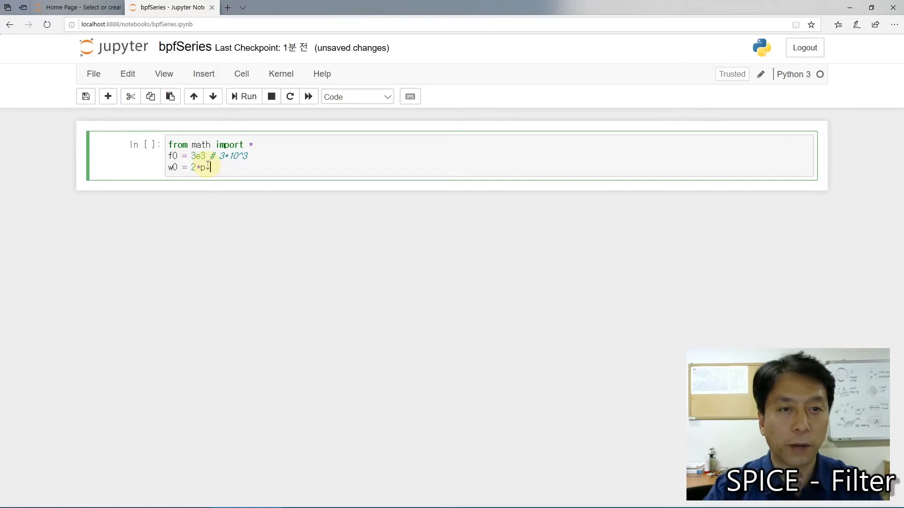
{"action": "type", "text": "*f0"}
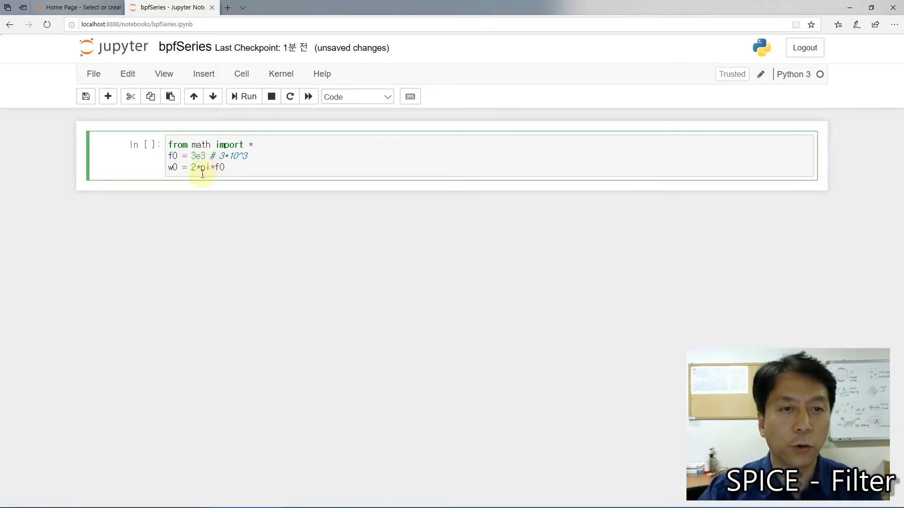
{"action": "double_click", "coordinate": [201, 145]}
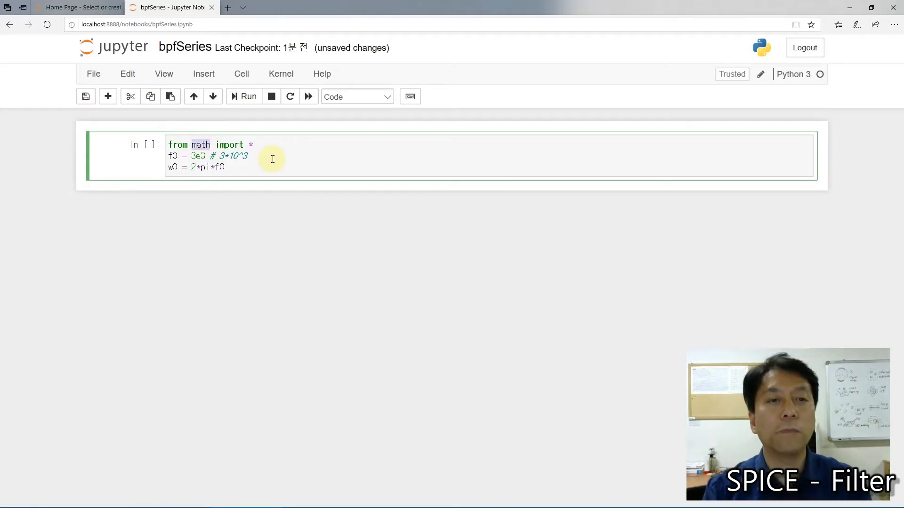
{"action": "double_click", "coordinate": [205, 168]}
{"action": "key", "text": "End"}
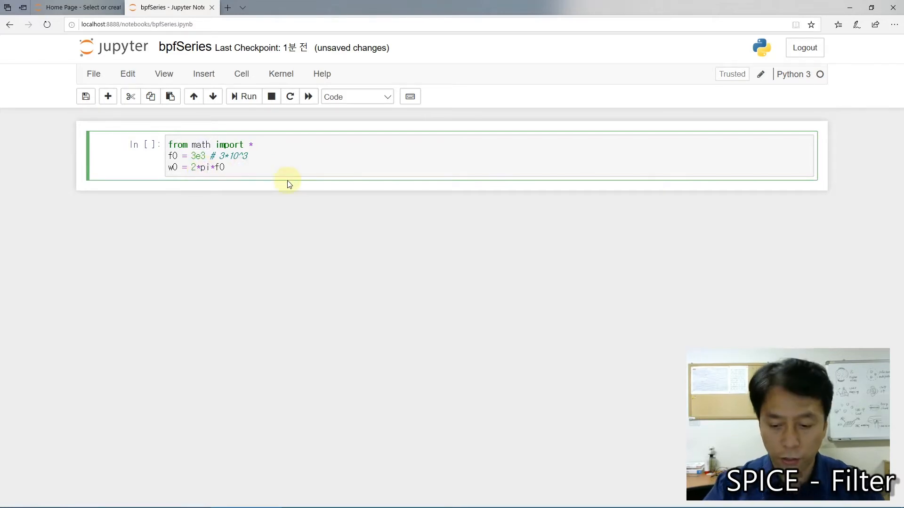
Add the quality factor as Q = 10 below the w0 line
{"action": "key", "text": "Return"}
{"action": "type", "text": "Q = 1"}
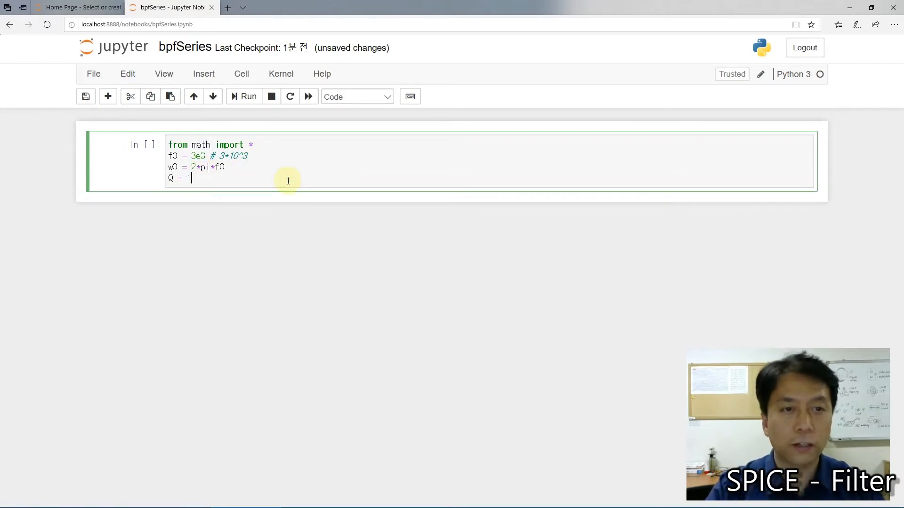
{"action": "type", "text": "0"}
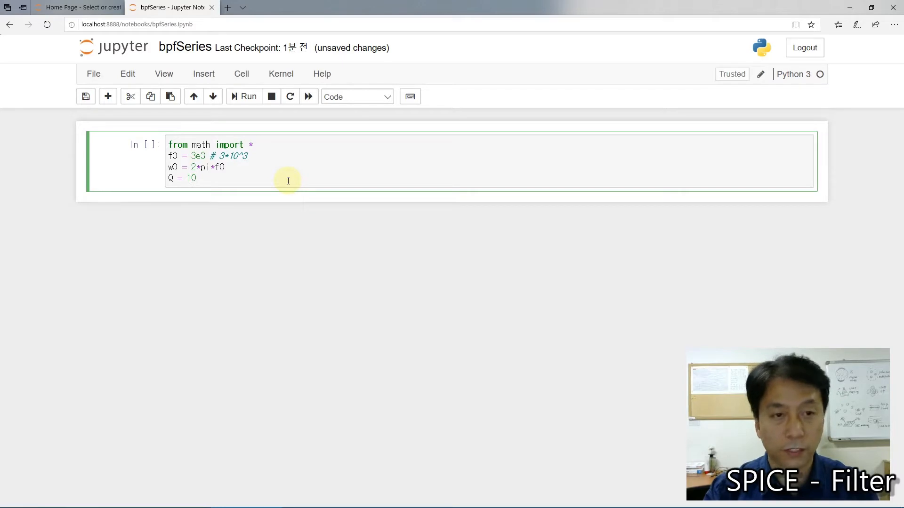
Check the two series resistors in the Qucs schematic, return to the Jupyter notebook and define R = 100 below Q
{"action": "key", "text": "Return"}
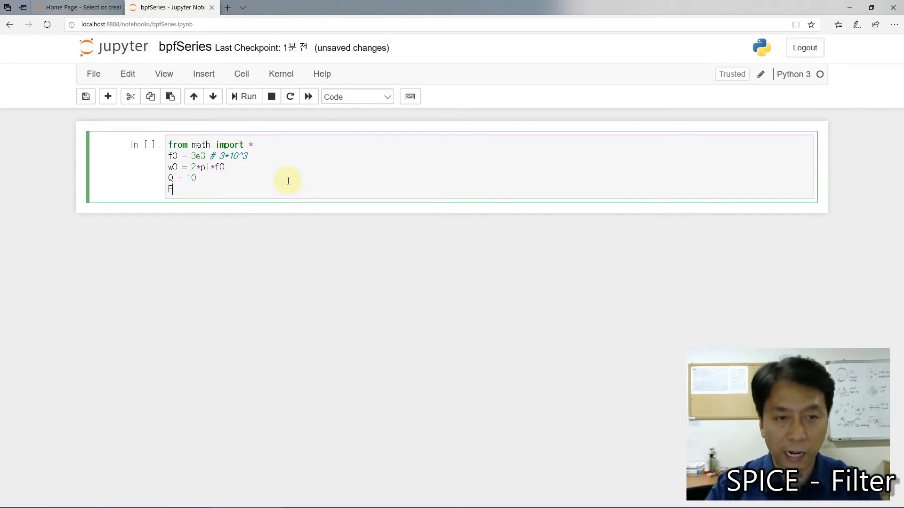
{"action": "mouse_move", "coordinate": [520, 507]}
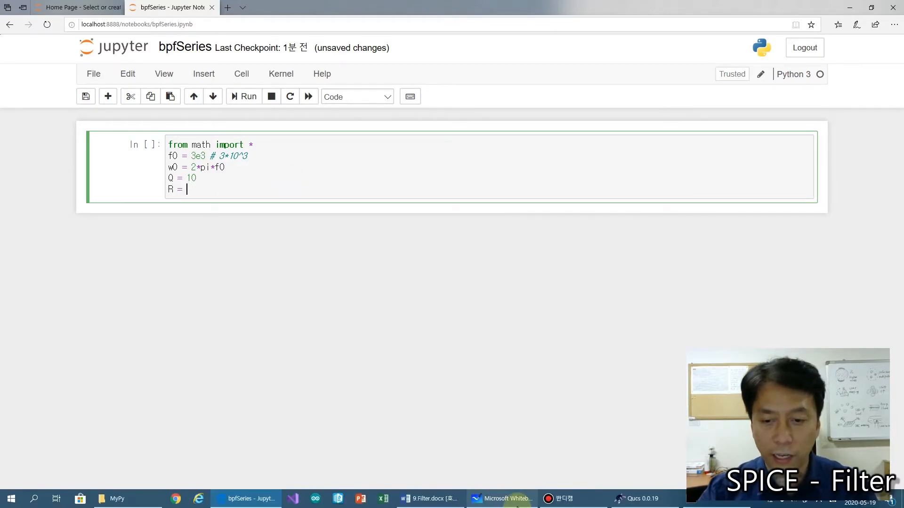
{"action": "left_click", "coordinate": [635, 498]}
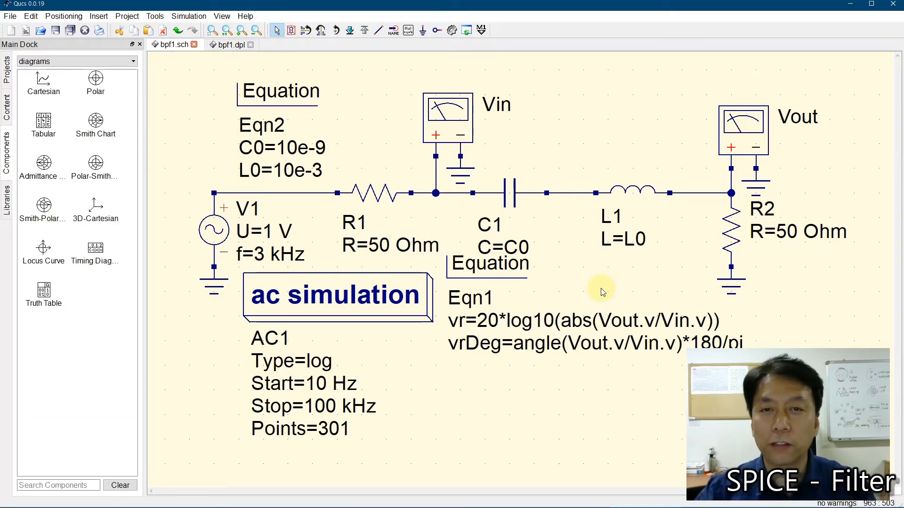
{"action": "mouse_move", "coordinate": [471, 506]}
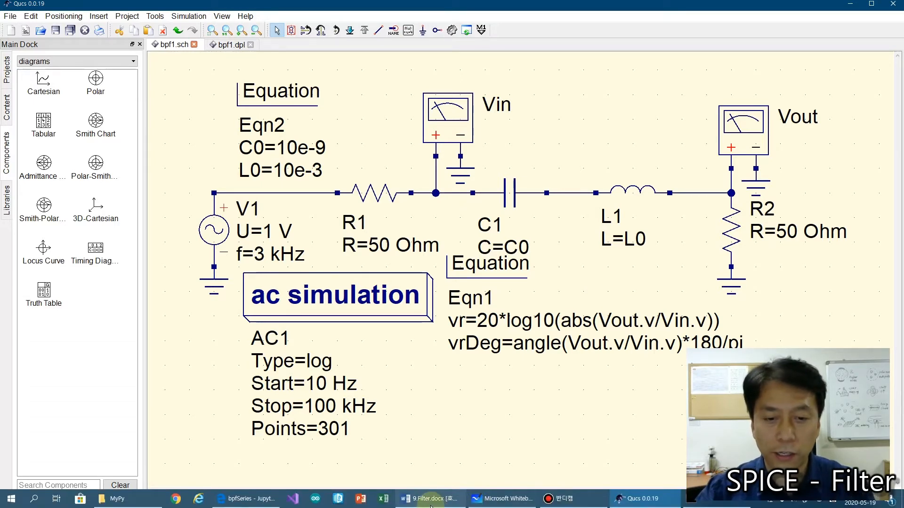
{"action": "left_click", "coordinate": [262, 501]}
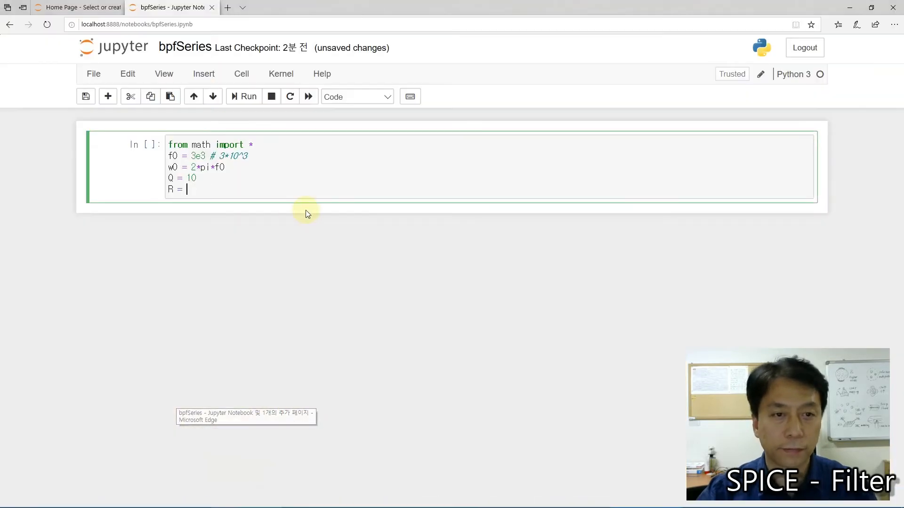
{"action": "type", "text": "100"}
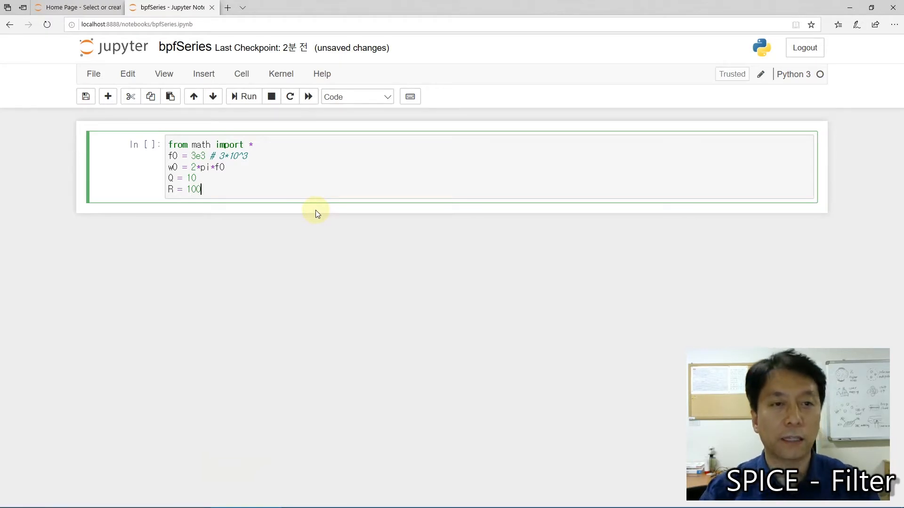
{"action": "key", "text": "Return"}
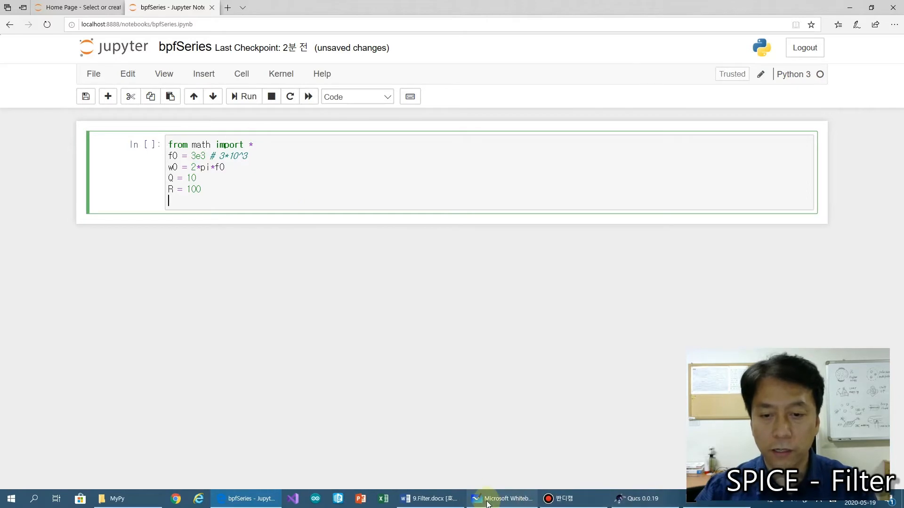
Bring up Microsoft Whiteboard and arrange the un-maximised, resized notebook window beside it so the ω0 and Q formulas stay in view
{"action": "left_click", "coordinate": [508, 498]}
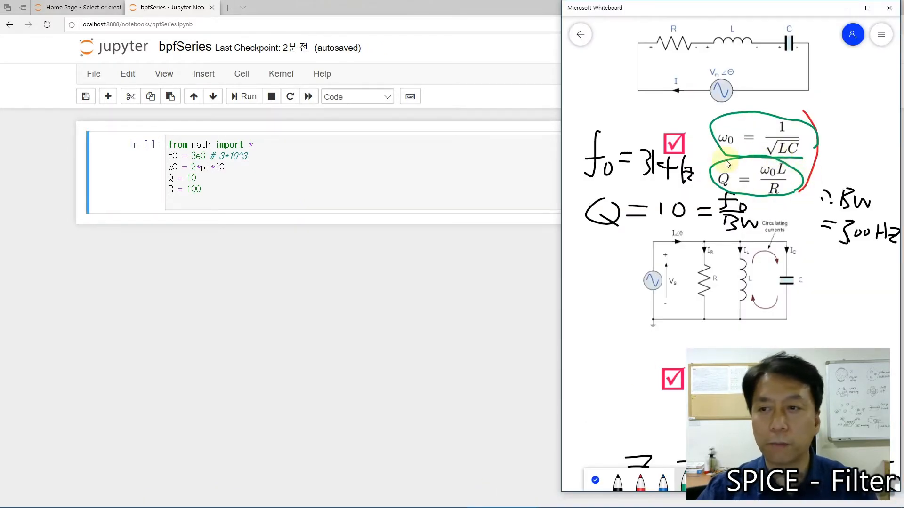
{"action": "left_click", "coordinate": [446, 10]}
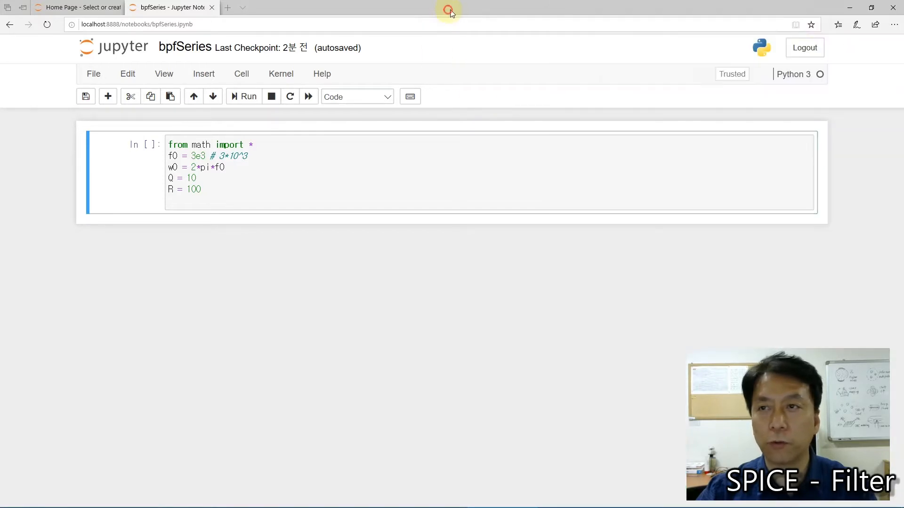
{"action": "left_click", "coordinate": [870, 10]}
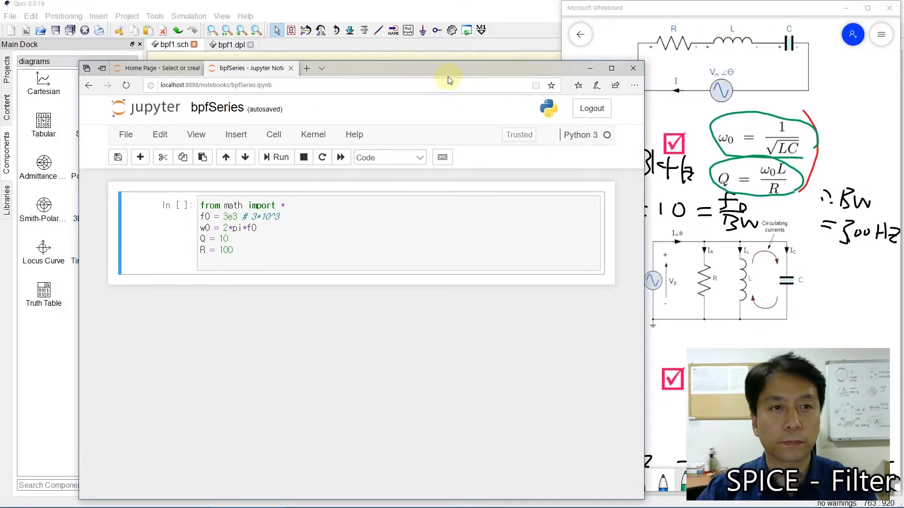
{"action": "left_click_drag", "start_coordinate": [442, 67], "coordinate": [366, 17]}
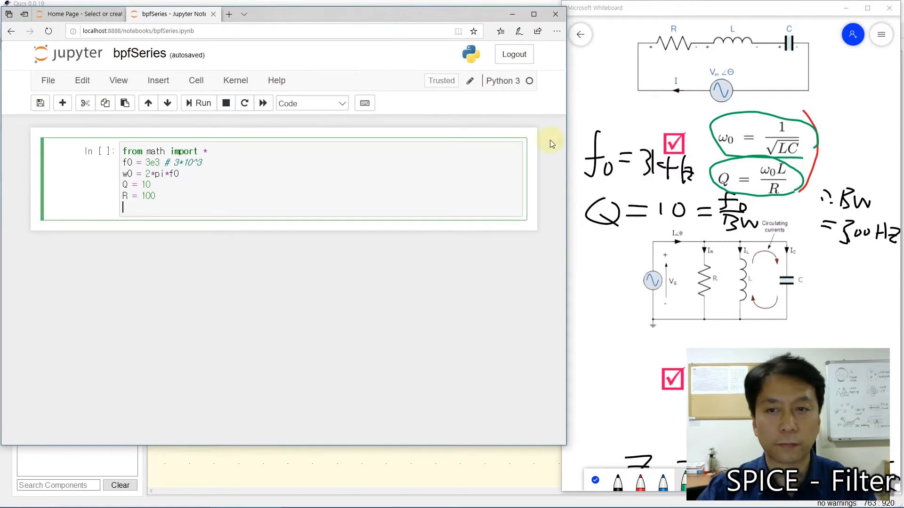
{"action": "mouse_move", "coordinate": [566, 167]}
{"action": "left_mouse_down"}
{"action": "mouse_move", "coordinate": [540, 165]}
{"action": "mouse_move", "coordinate": [557, 167]}
{"action": "left_mouse_up"}
{"action": "left_click_drag", "start_coordinate": [406, 444], "coordinate": [414, 476]}
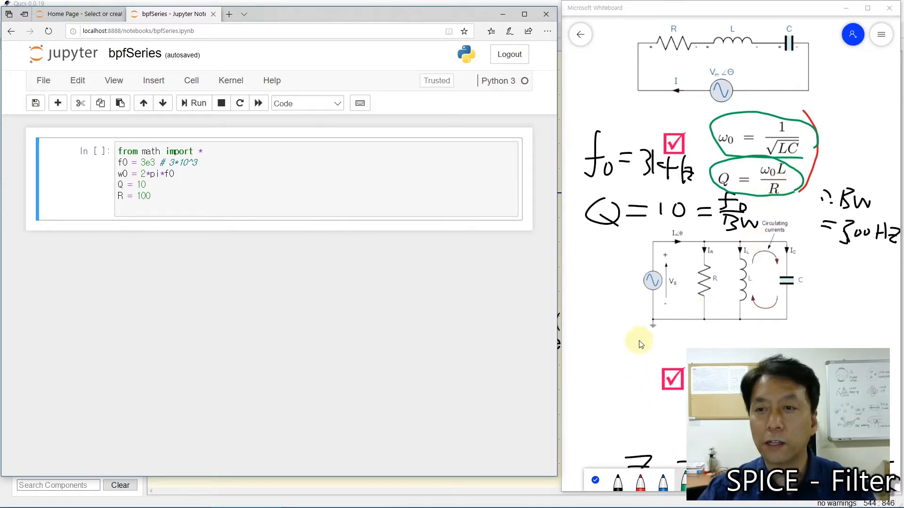
{"action": "left_click_drag", "start_coordinate": [558, 345], "coordinate": [530, 343]}
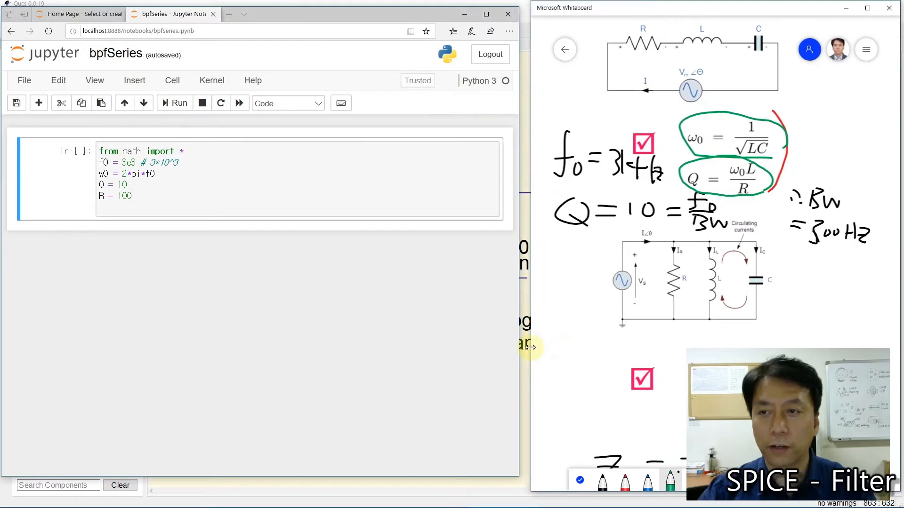
Write the inductance formula L = QR/ω0 in green ink on the whiteboard, beside the circled ω0 and Q formulas
{"action": "left_click", "coordinate": [670, 483]}
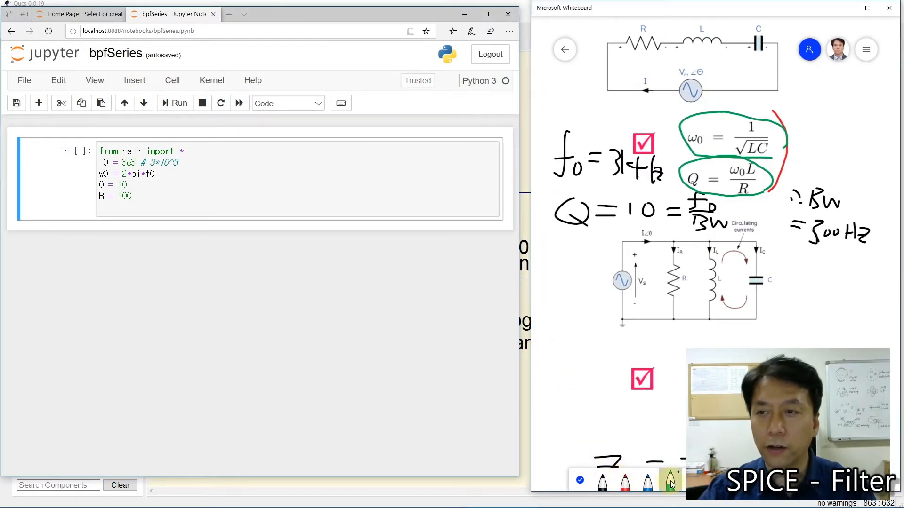
{"action": "left_click", "coordinate": [670, 483]}
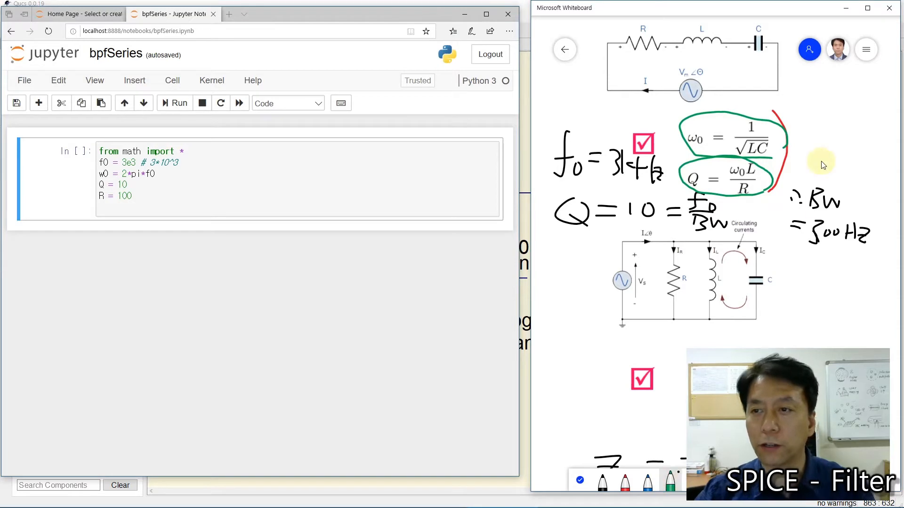
{"action": "mouse_move", "coordinate": [805, 98]}
{"action": "left_mouse_down"}
{"action": "mouse_move", "coordinate": [818, 125]}
{"action": "mouse_move", "coordinate": [860, 96]}
{"action": "mouse_move", "coordinate": [876, 125]}
{"action": "mouse_move", "coordinate": [888, 115]}
{"action": "mouse_move", "coordinate": [862, 146]}
{"action": "mouse_move", "coordinate": [874, 139]}
{"action": "mouse_move", "coordinate": [884, 148]}
{"action": "left_mouse_up"}
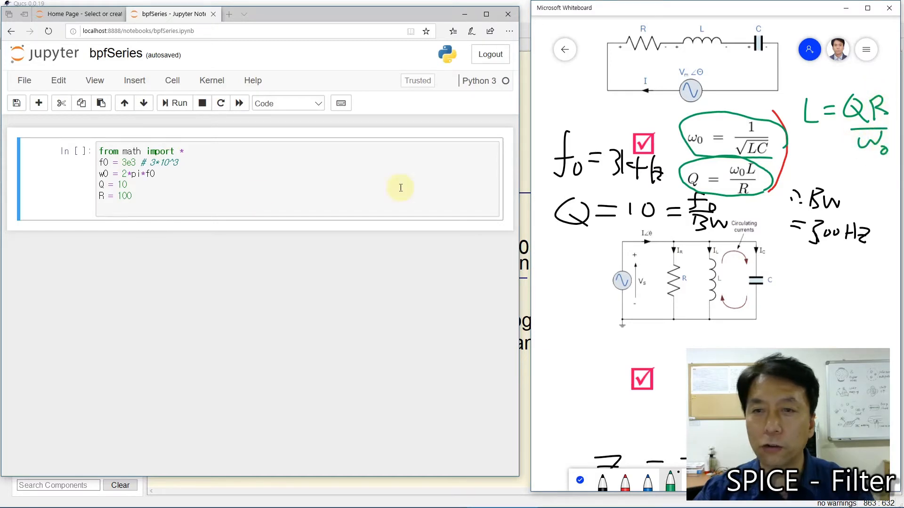
Define the inductance in the Jupyter cell as L0 = Q*R/w0 on the line below R
{"action": "left_click", "coordinate": [149, 211]}
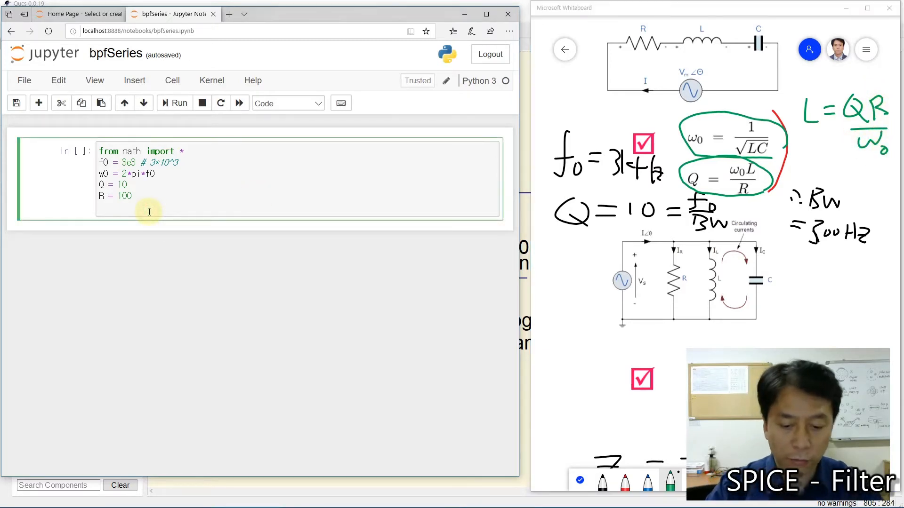
{"action": "type", "text": "L0 = "}
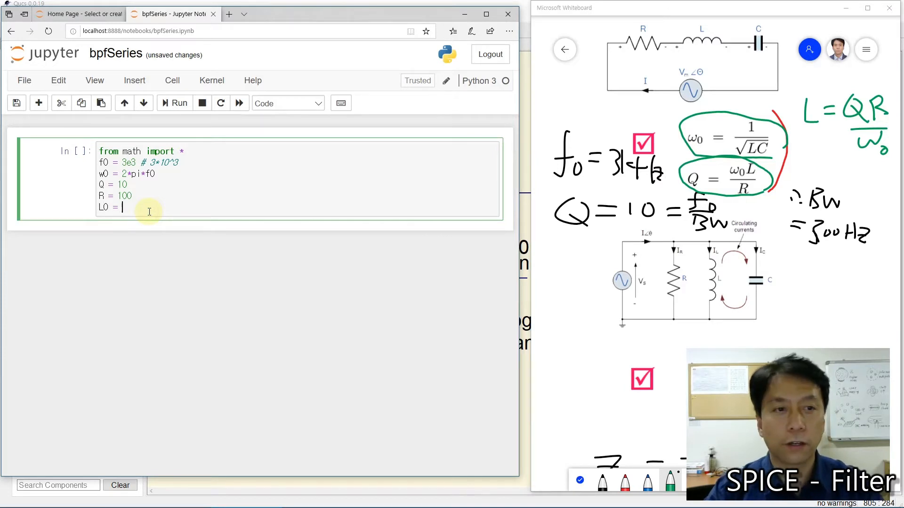
{"action": "type", "text": "Q*"}
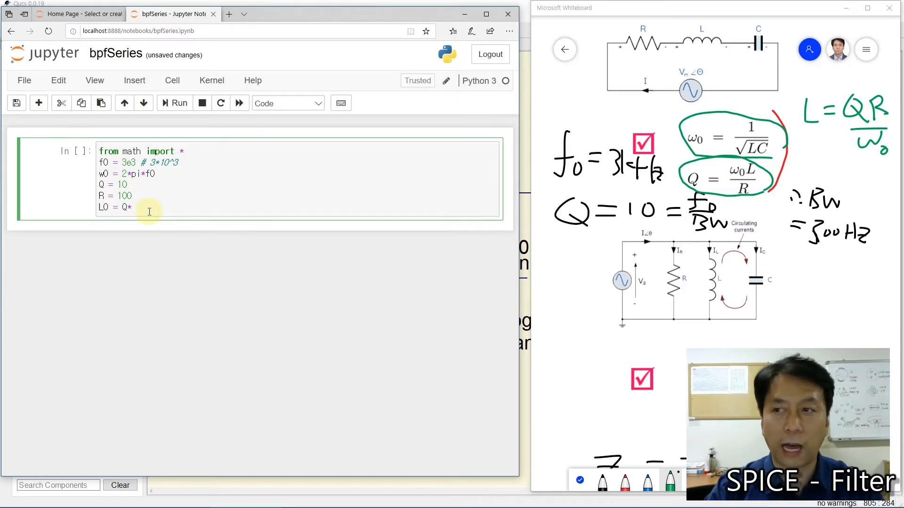
{"action": "type", "text": "R/w0"}
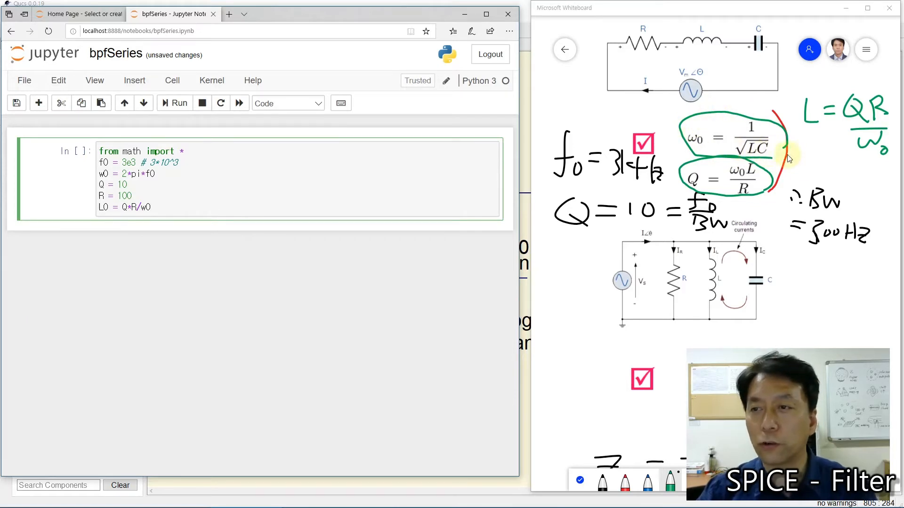
Write the capacitance formula C0 = 1/(ω0² L) in blue ink on the whiteboard, below the green L formula
{"action": "left_click", "coordinate": [649, 488]}
{"action": "mouse_move", "coordinate": [818, 155]}
{"action": "left_mouse_down"}
{"action": "mouse_move", "coordinate": [801, 168]}
{"action": "mouse_move", "coordinate": [816, 171]}
{"action": "left_mouse_up"}
{"action": "mouse_move", "coordinate": [820, 167]}
{"action": "left_mouse_down"}
{"action": "mouse_move", "coordinate": [821, 175]}
{"action": "mouse_move", "coordinate": [842, 160]}
{"action": "mouse_move", "coordinate": [859, 187]}
{"action": "mouse_move", "coordinate": [871, 176]}
{"action": "mouse_move", "coordinate": [893, 191]}
{"action": "left_mouse_up"}
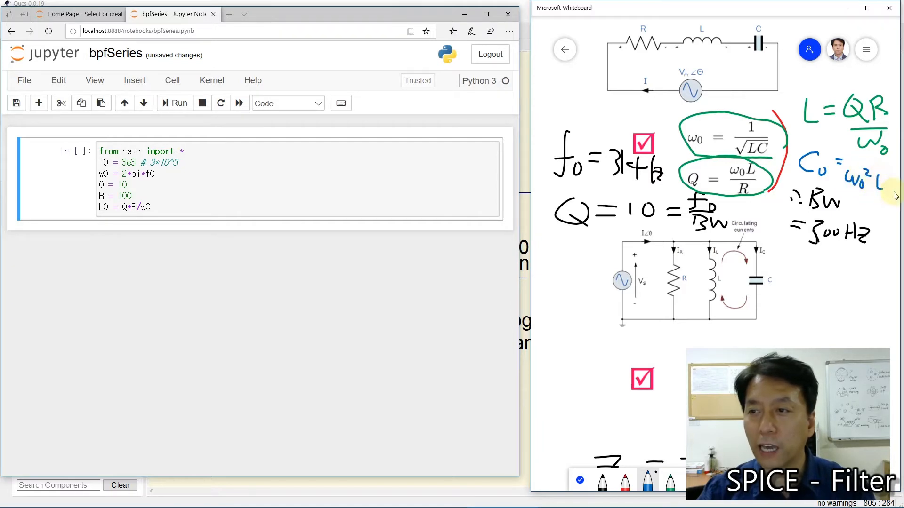
{"action": "mouse_move", "coordinate": [848, 162]}
{"action": "left_mouse_down"}
{"action": "mouse_move", "coordinate": [879, 168]}
{"action": "mouse_move", "coordinate": [869, 163]}
{"action": "left_mouse_up"}
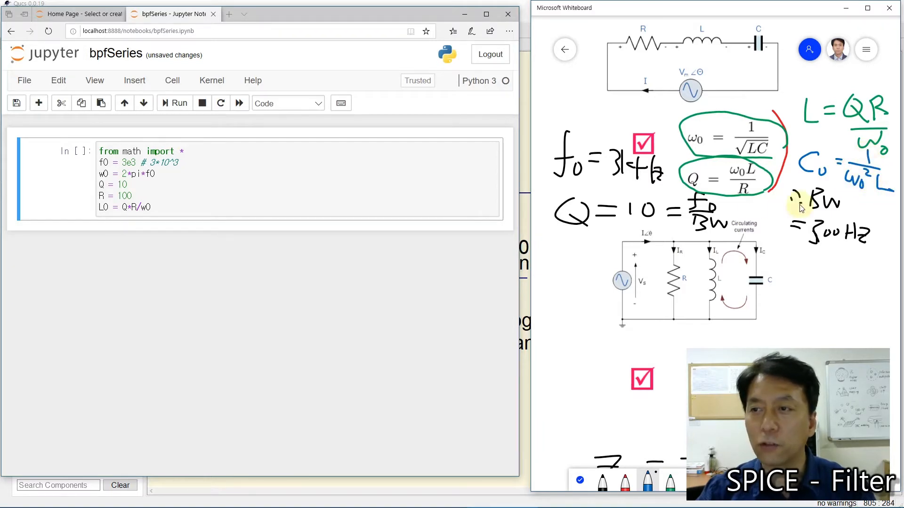
Define the capacitance in the Jupyter cell as C0 = 1/(w0*w0*L) on a new line below L0
{"action": "left_click", "coordinate": [171, 205]}
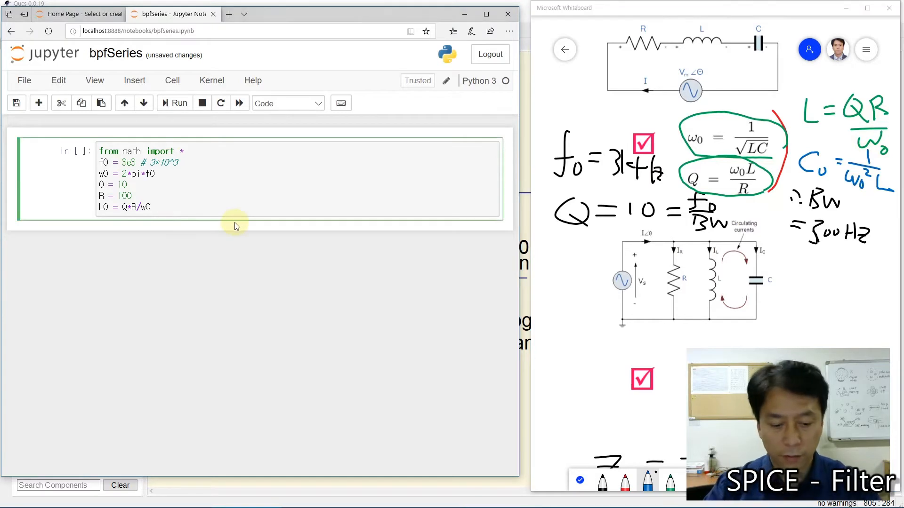
{"action": "key", "text": "Return"}
{"action": "type", "text": "C0 ="}
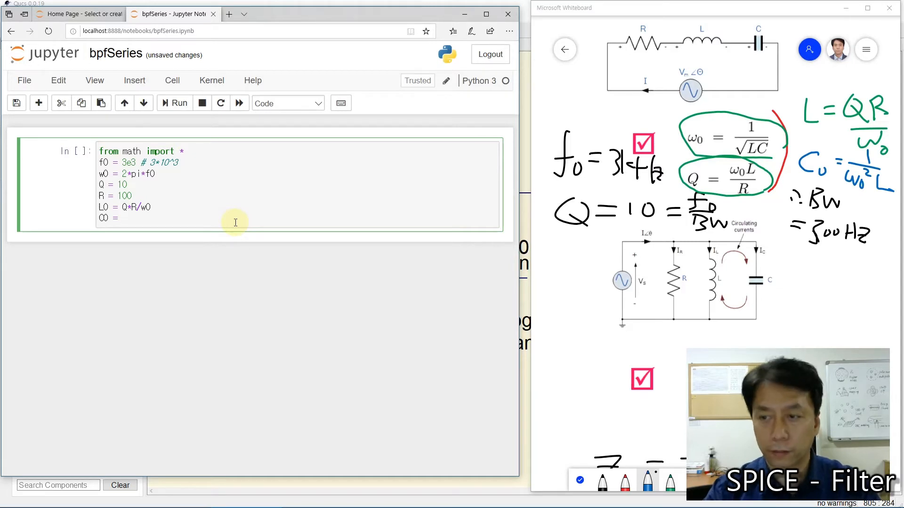
{"action": "type", "text": " 1/(w"}
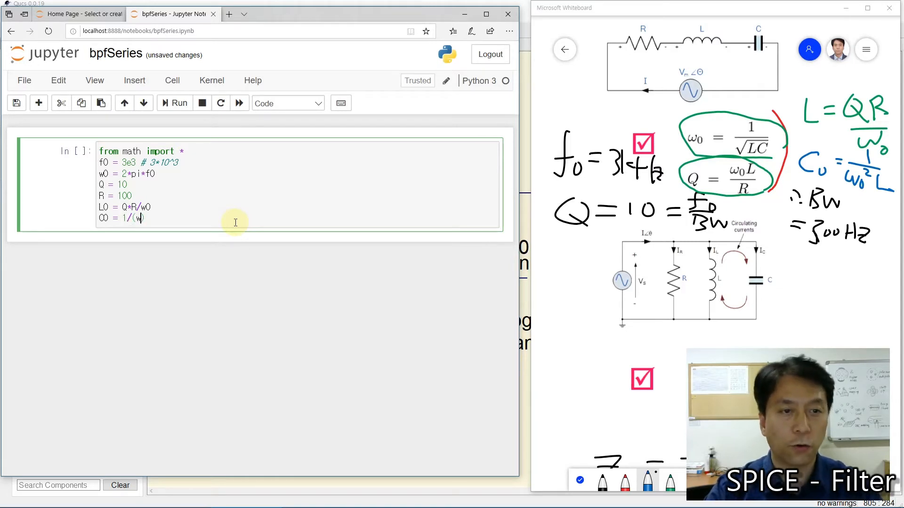
{"action": "type", "text": "0*w0"}
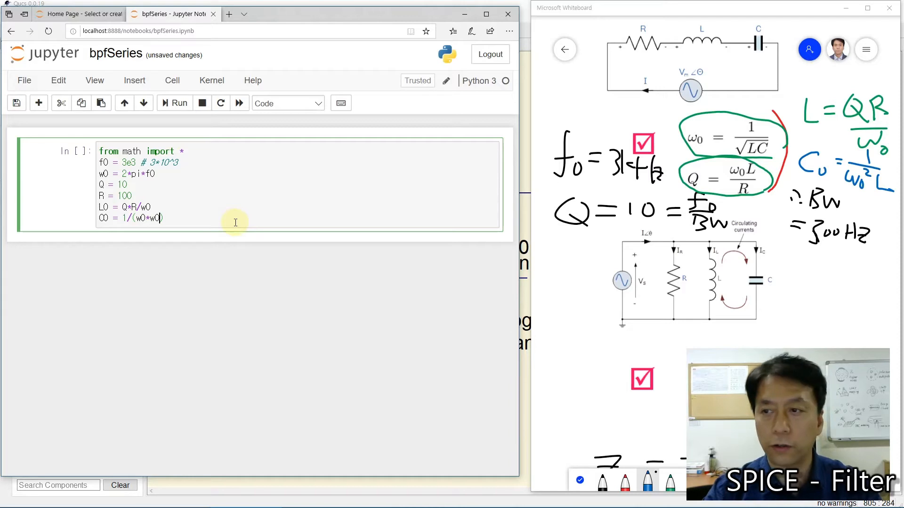
{"action": "type", "text": "*L"}
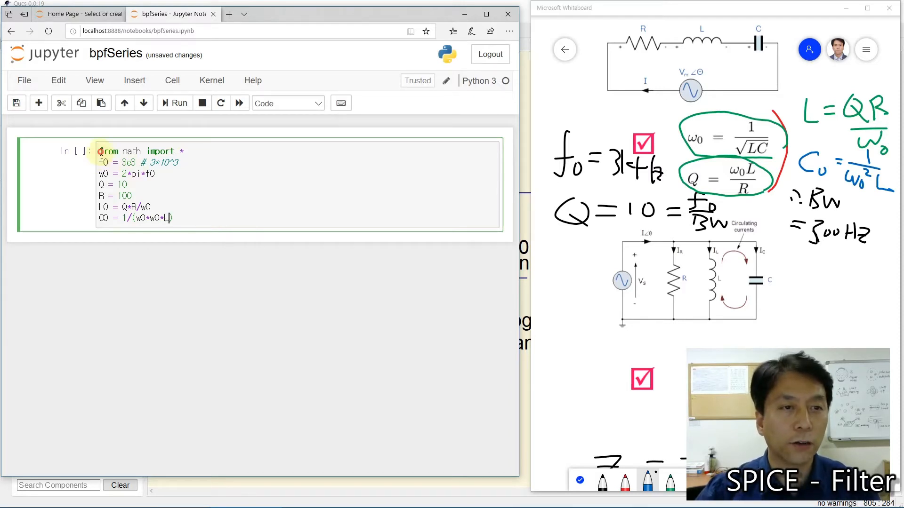
Insert the comment "# Series Resonance" on a new first line above the math import
{"action": "left_click", "coordinate": [100, 151]}
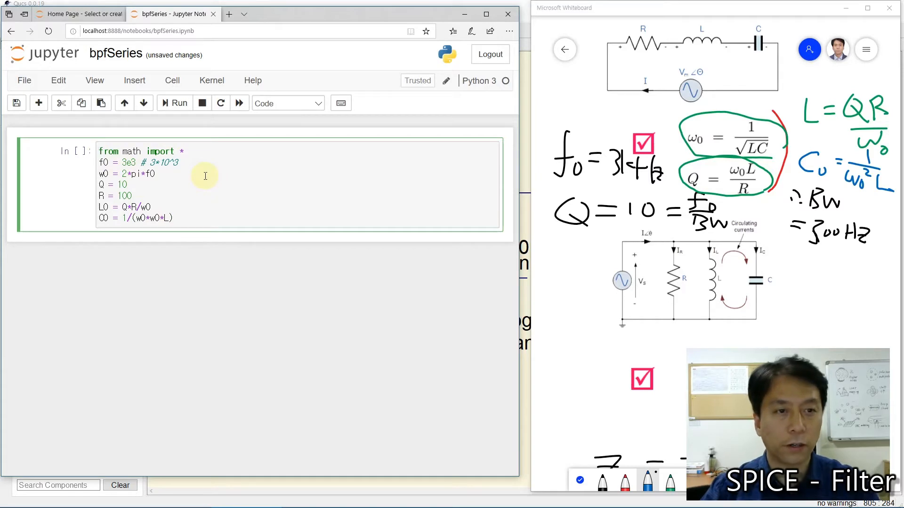
{"action": "key", "text": "Return"}
{"action": "type", "text": "# "}
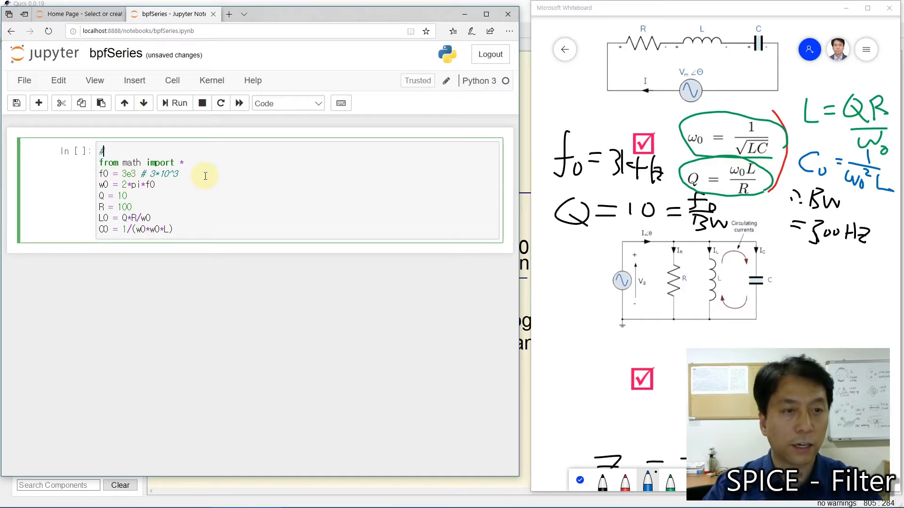
{"action": "type", "text": "Series"}
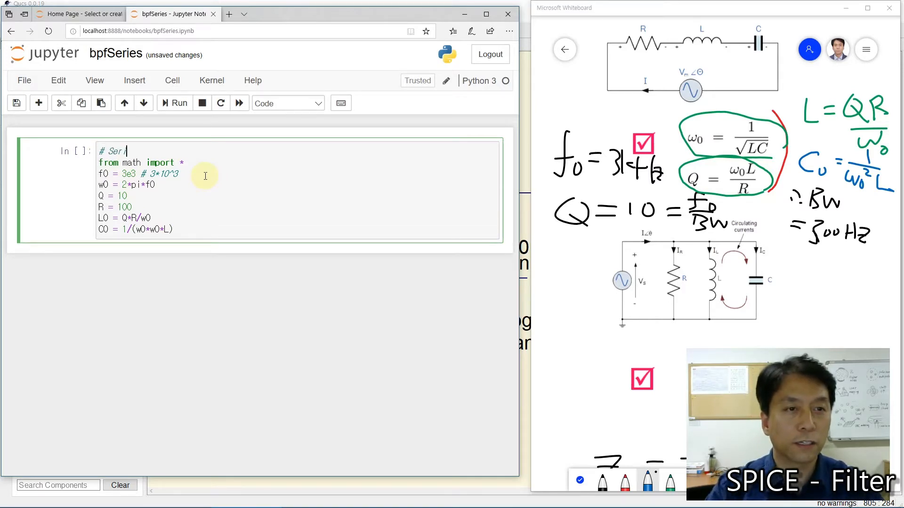
{"action": "type", "text": " Resonance"}
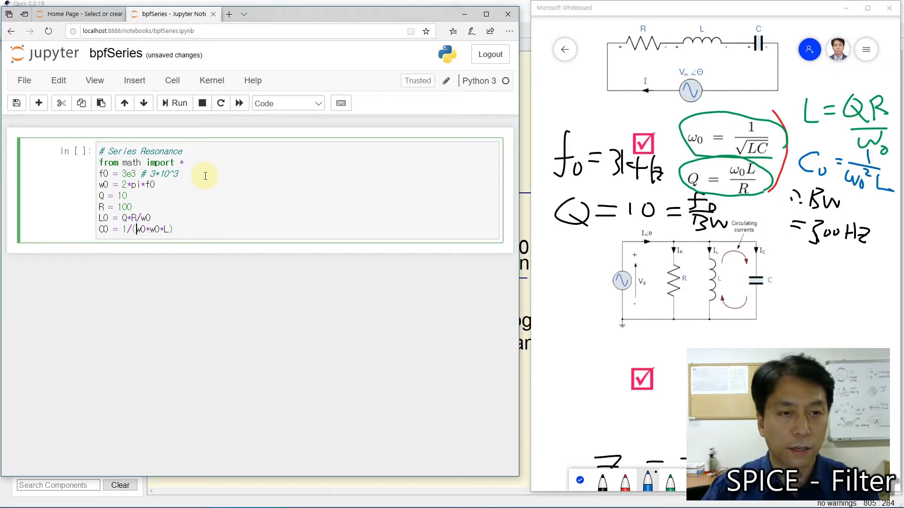
{"action": "key", "text": "Right"}
{"action": "key", "text": "Right"}
{"action": "key", "text": "Right"}
{"action": "key", "text": "Right"}
{"action": "key", "text": "Right"}
{"action": "key", "text": "Right"}
{"action": "key", "text": "Right"}
{"action": "key", "text": "Right"}
{"action": "key", "text": "Return"}
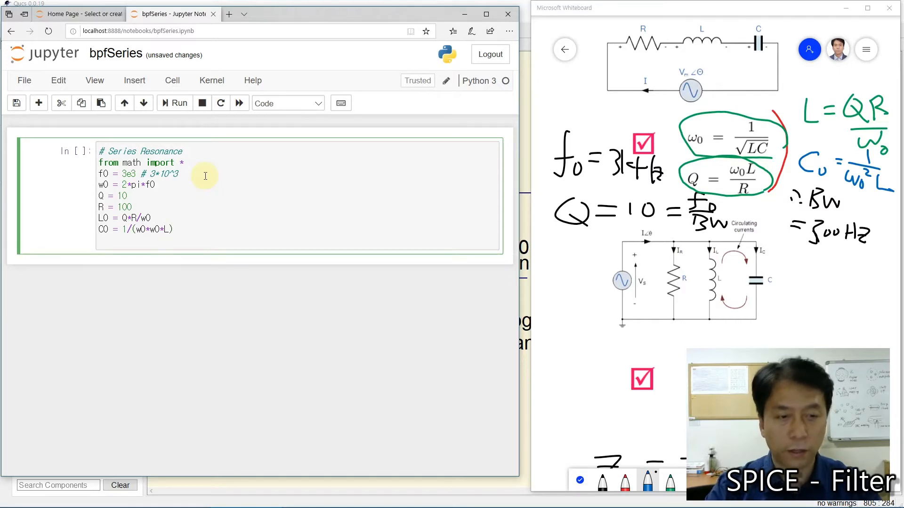
{"action": "type", "text": "print("}
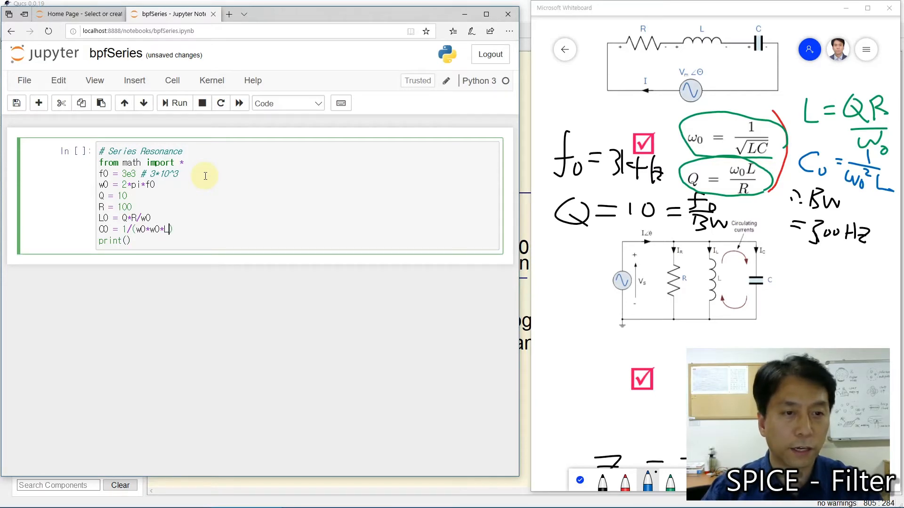
{"action": "key", "text": "Delete"}
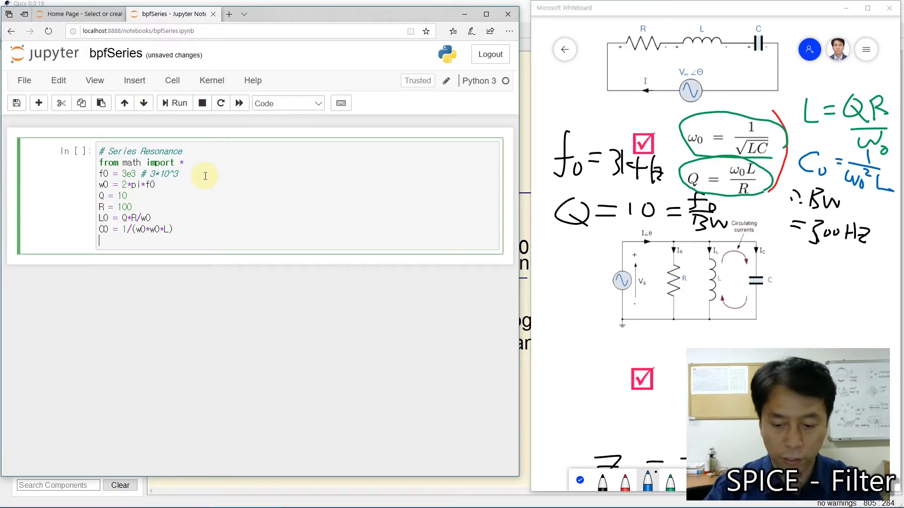
{"action": "key", "text": "BackSpace"}
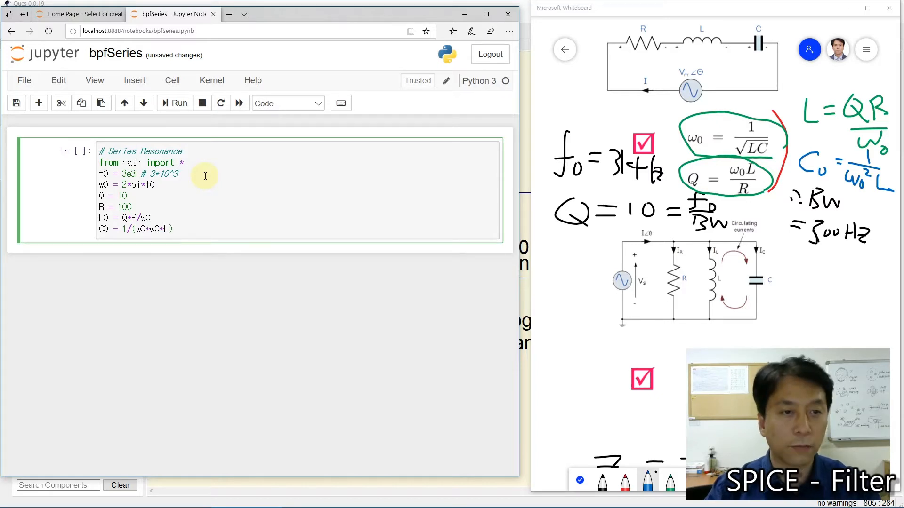
Run the Series Resonance cell, correct L to L0 in the C0 formula and run the cell again
{"action": "key", "text": "alt+Return"}
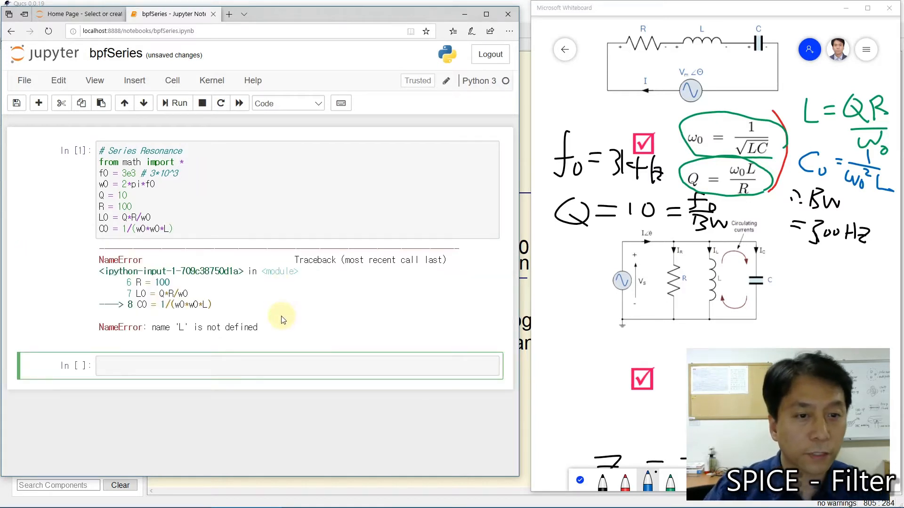
{"action": "left_click", "coordinate": [170, 229]}
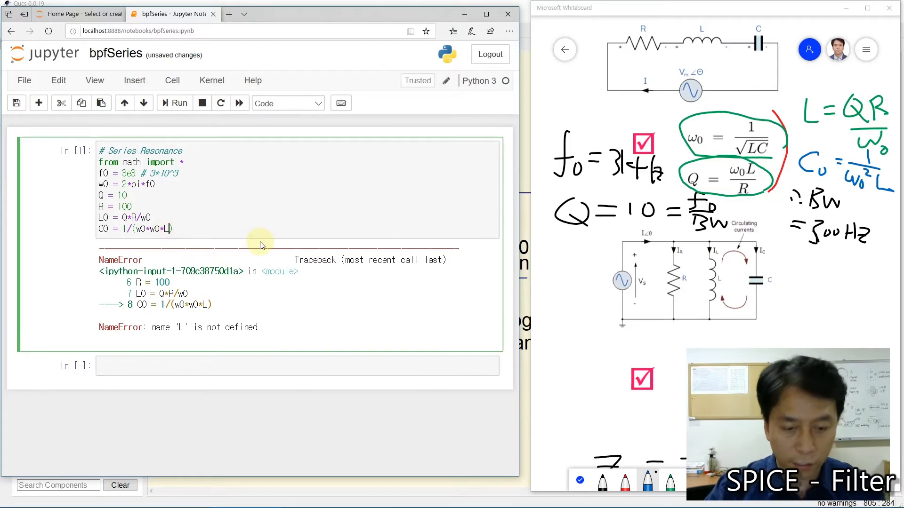
{"action": "type", "text": "0"}
{"action": "left_click", "coordinate": [271, 218]}
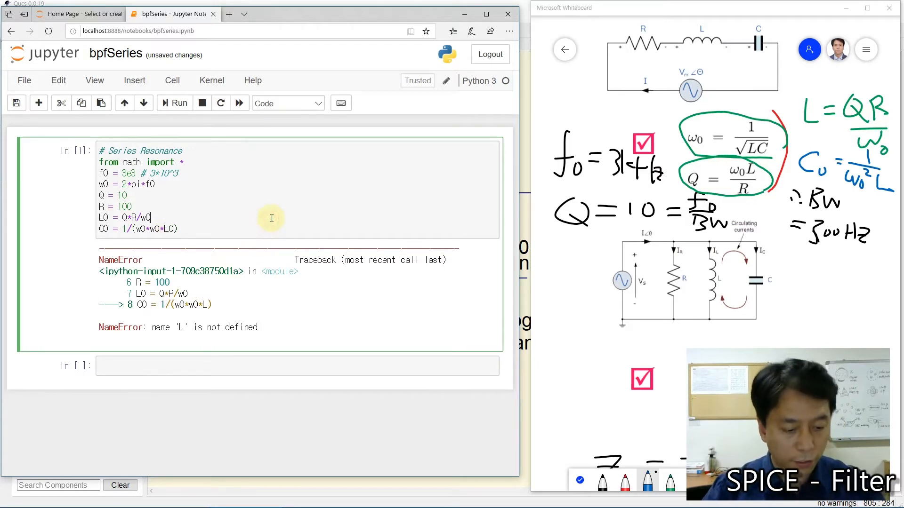
{"action": "key", "text": "shift+Return"}
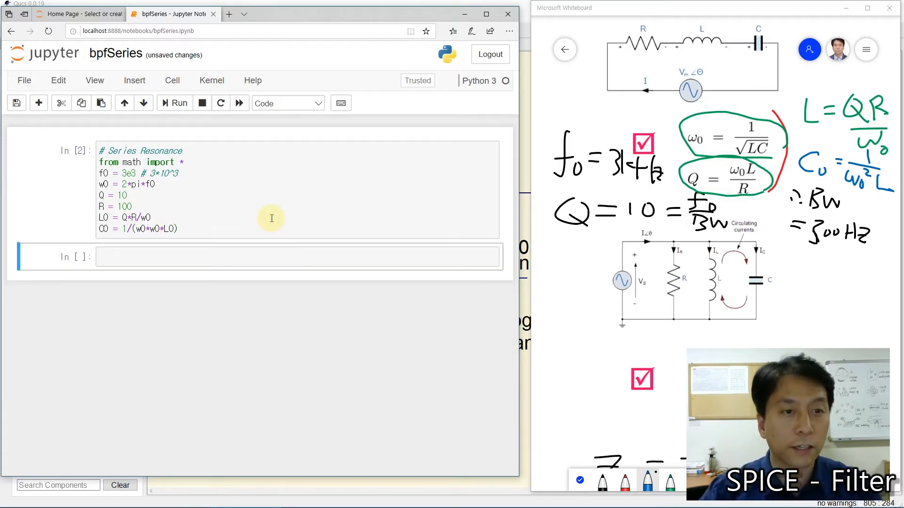
Enter print(L0) in the empty cell below the calculation and run it to output the inductance
{"action": "left_click", "coordinate": [158, 257]}
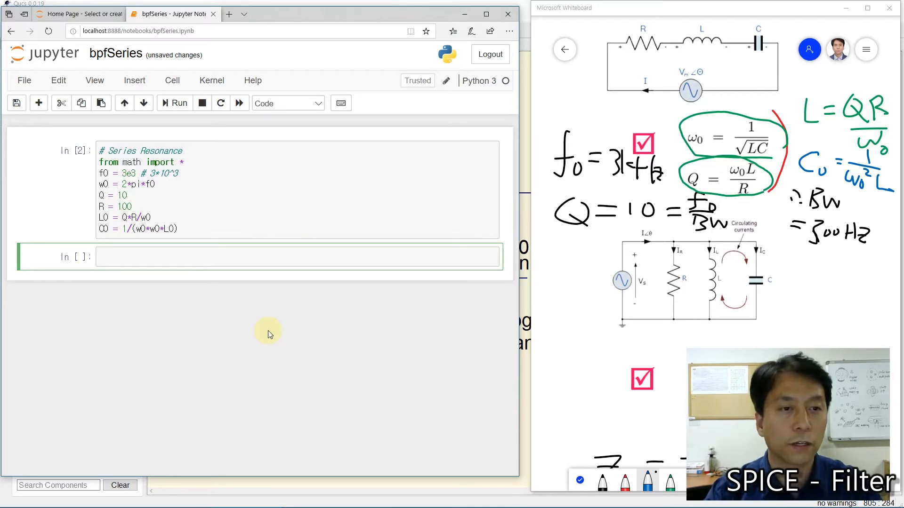
{"action": "type", "text": "print(L"}
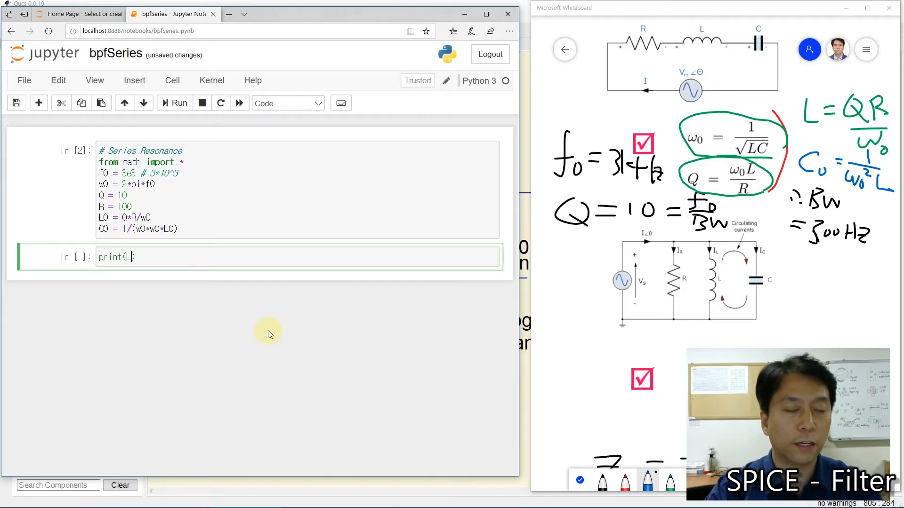
{"action": "type", "text": "0"}
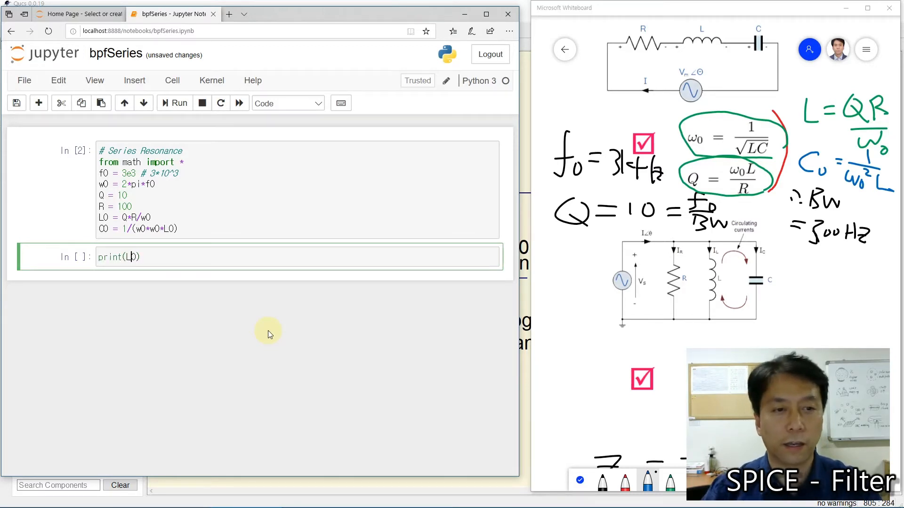
{"action": "key", "text": "Left"}
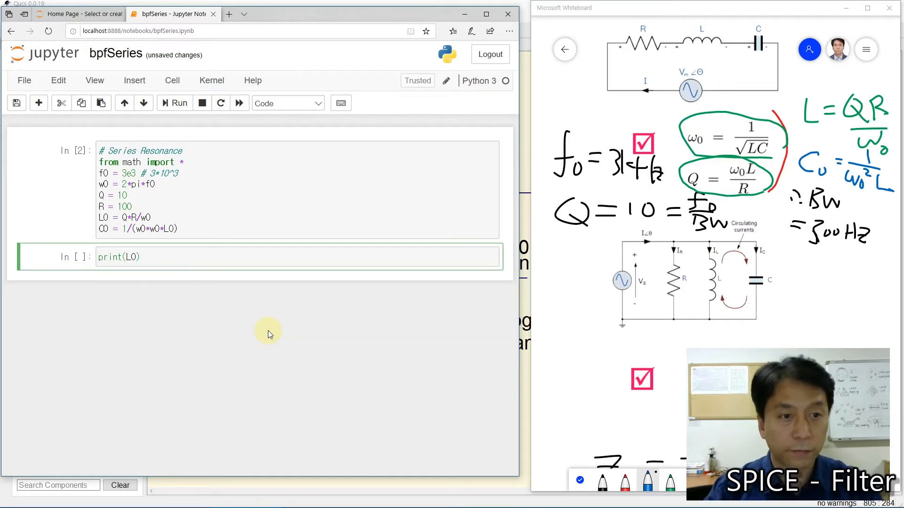
{"action": "key", "text": "shift+Return"}
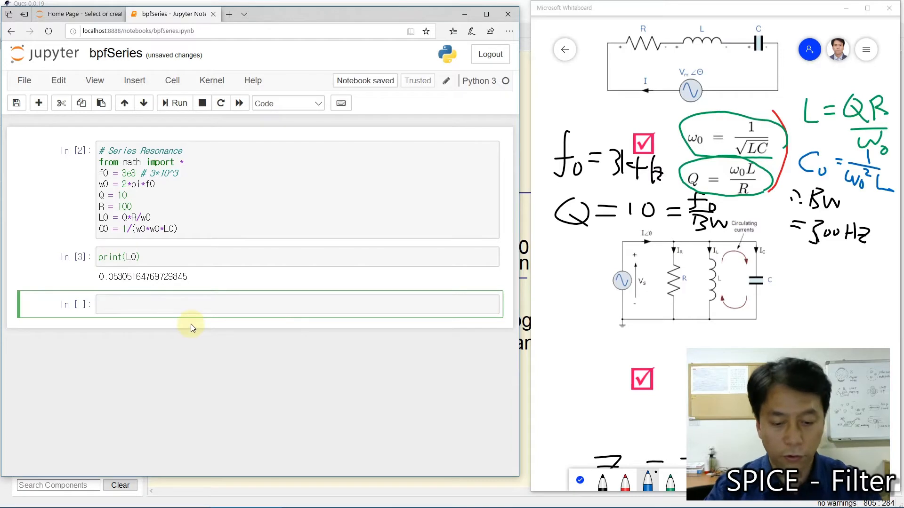
Enter print(C0) in the next empty cell and run it to output the capacitance
{"action": "type", "text": "print(C"}
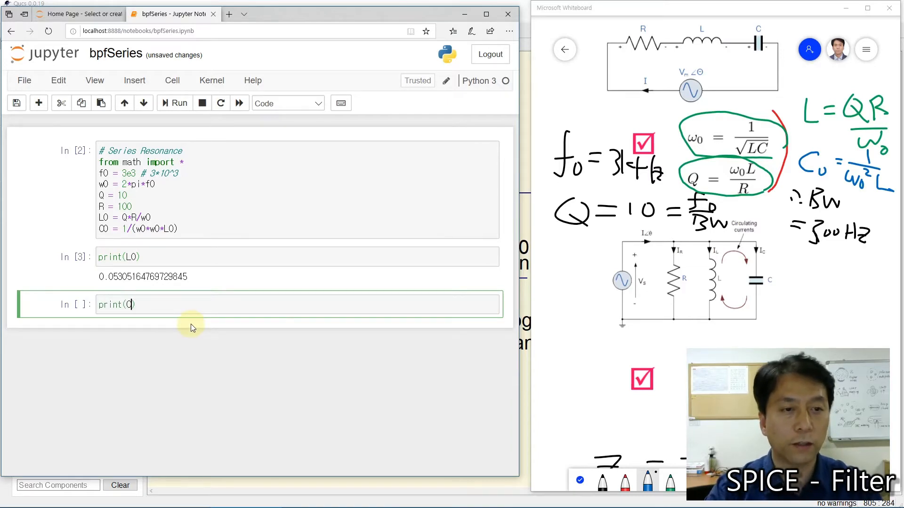
{"action": "type", "text": "0"}
{"action": "key", "text": "shift+Return"}
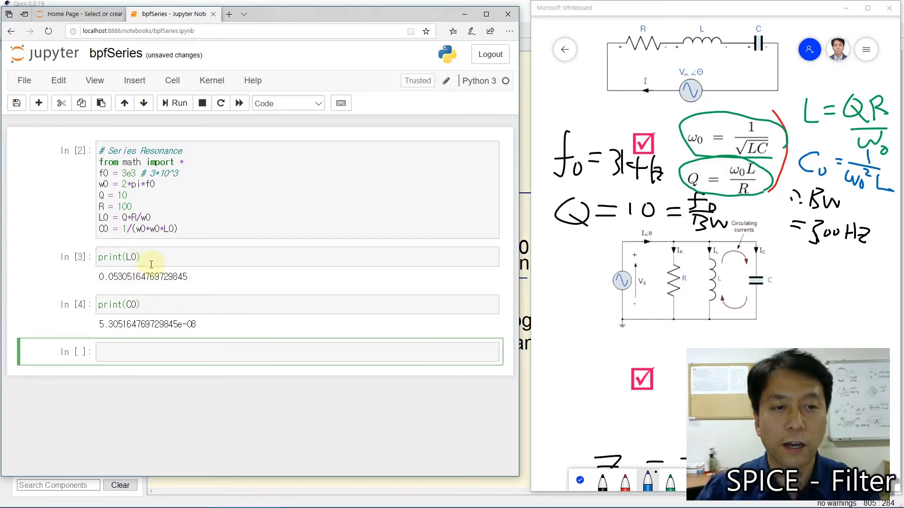
Scale the printed inductance by changing its cell to print(L0*1e3) and run the cell
{"action": "left_click", "coordinate": [131, 257]}
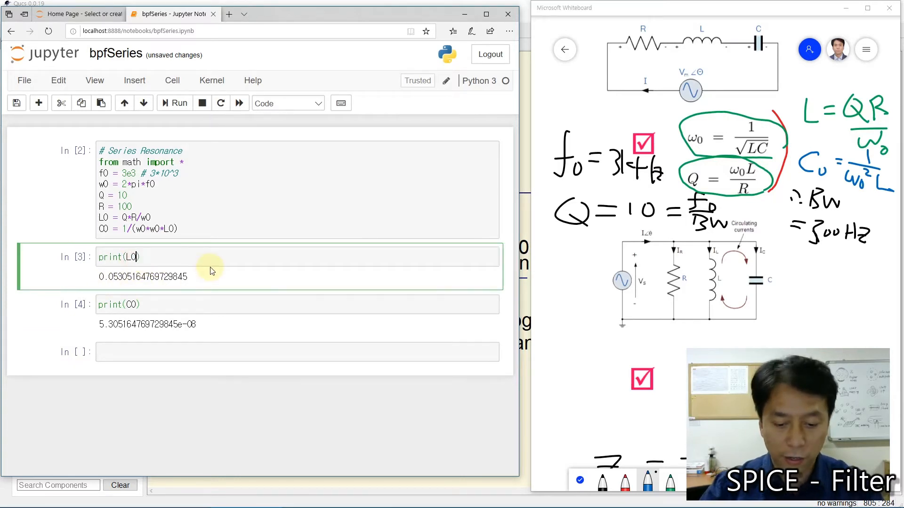
{"action": "type", "text": "*"}
{"action": "type", "text": "1e3"}
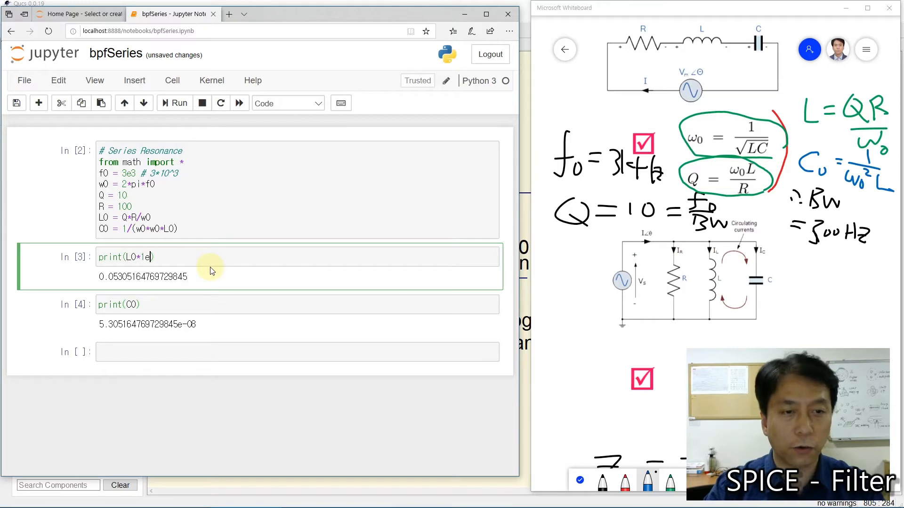
{"action": "key", "text": "shift+Return"}
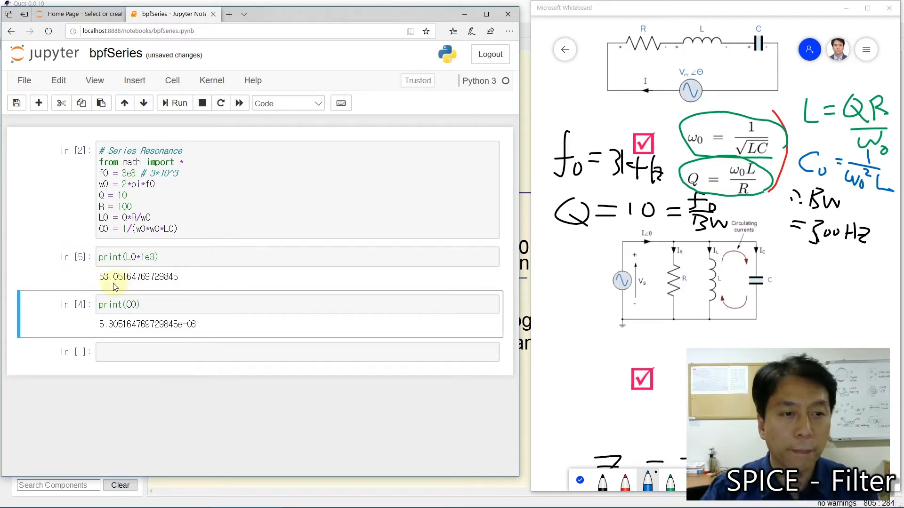
{"action": "double_click", "coordinate": [144, 257]}
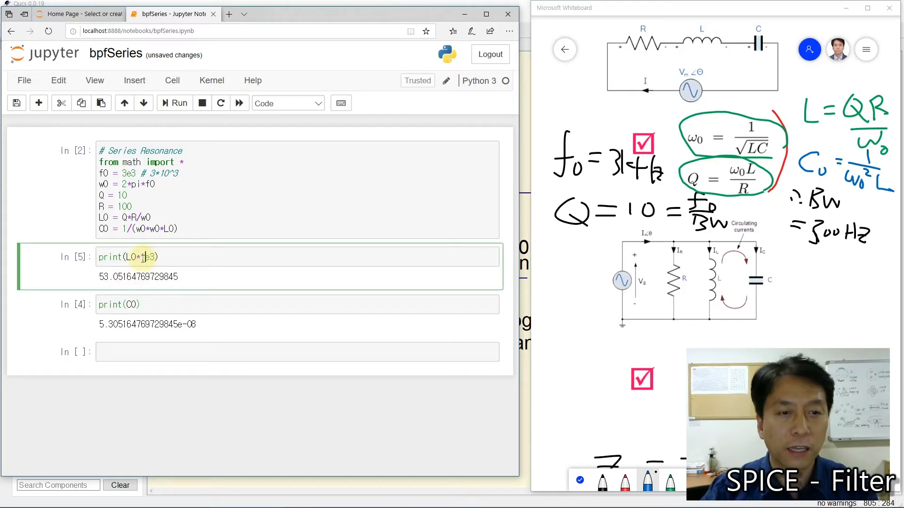
Scale the printed capacitance by changing its cell to print(C0*1e9) and run the cell
{"action": "left_click_drag", "start_coordinate": [182, 325], "coordinate": [196, 325]}
{"action": "left_click", "coordinate": [136, 304]}
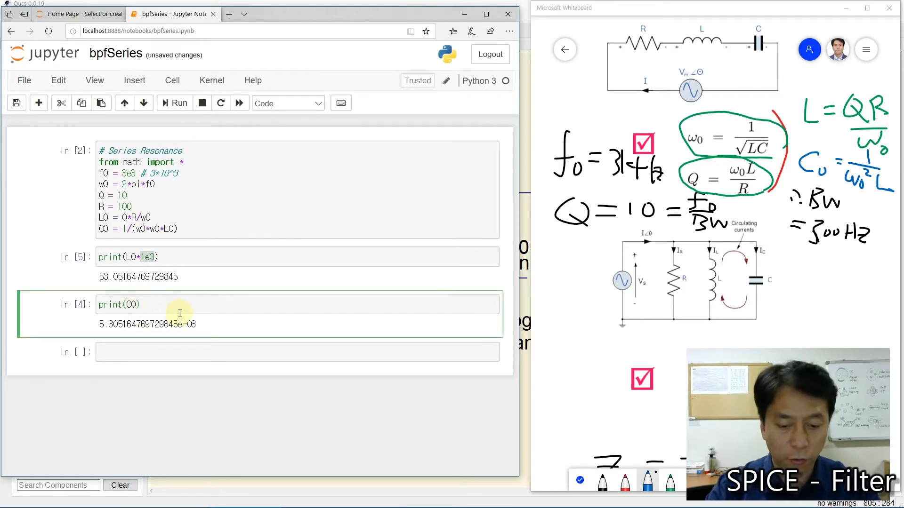
{"action": "type", "text": "*1e9"}
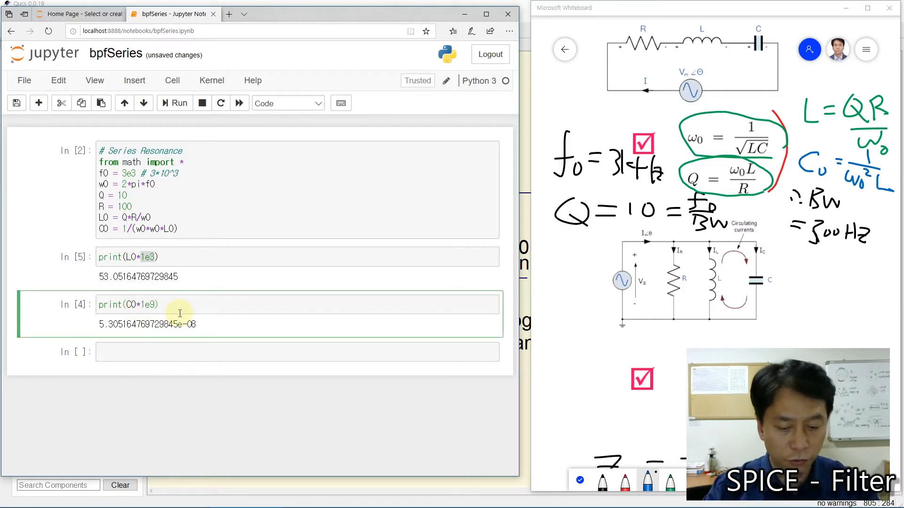
{"action": "key", "text": "shift+Return"}
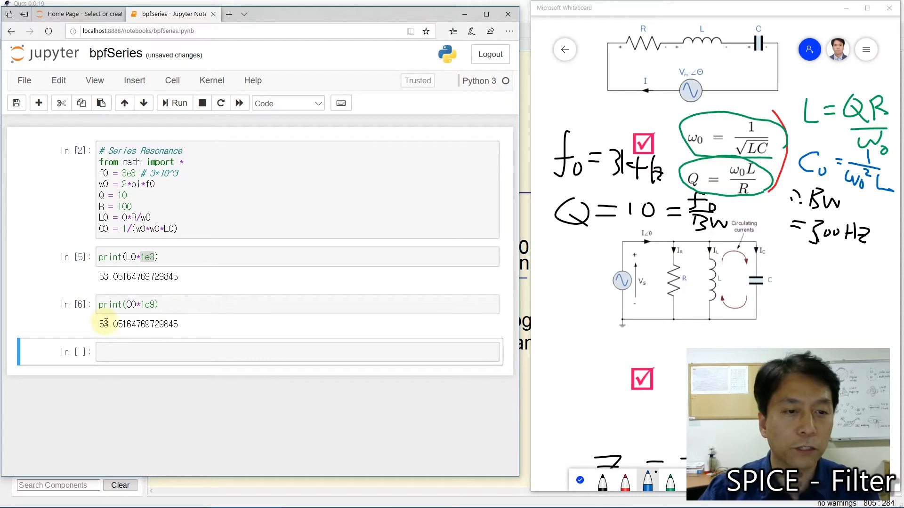
{"action": "double_click", "coordinate": [143, 306]}
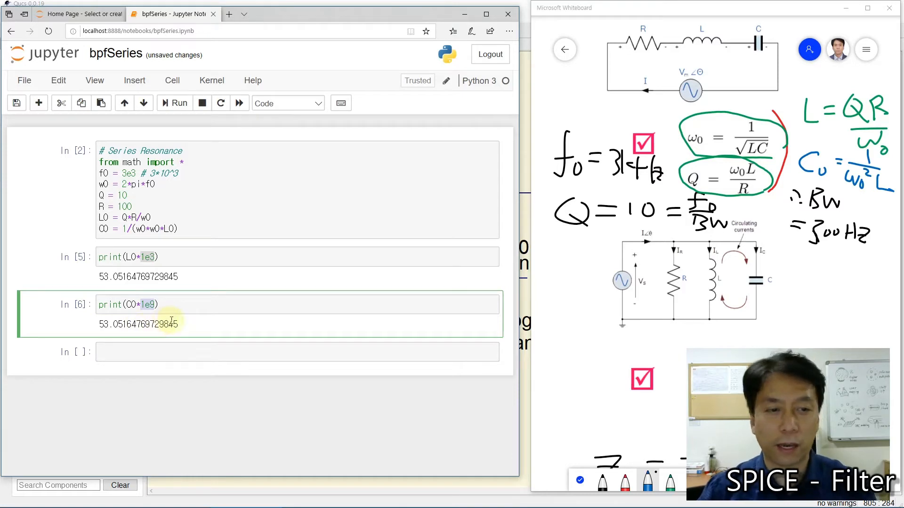
{"action": "left_click_drag", "start_coordinate": [100, 323], "coordinate": [122, 325]}
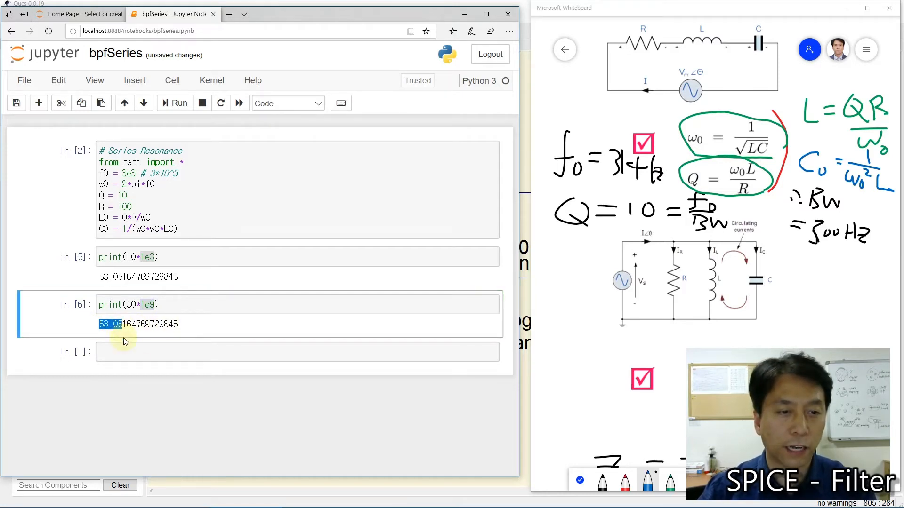
Switch to Qucs and set C0 in equation Eqn2 to 53.05e-9, applying the change
{"action": "left_click", "coordinate": [522, 439]}
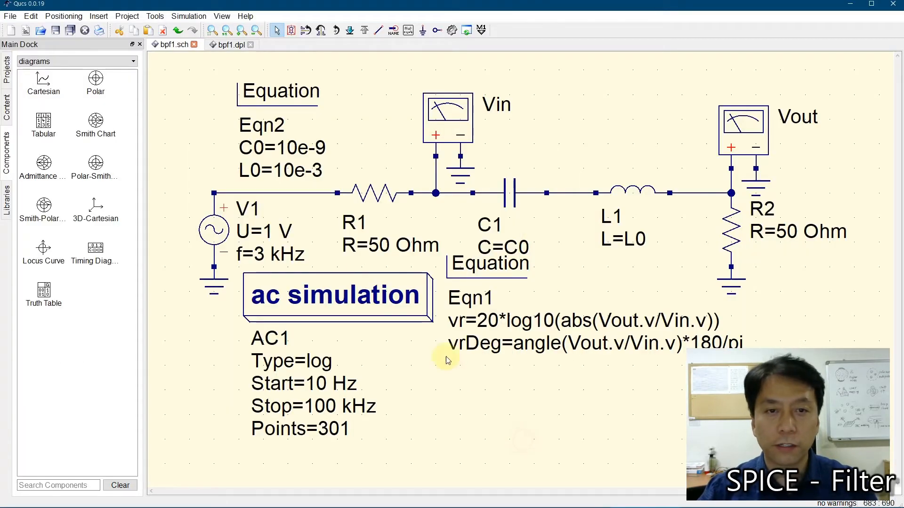
{"action": "double_click", "coordinate": [272, 99]}
{"action": "left_click_drag", "start_coordinate": [495, 254], "coordinate": [425, 254]}
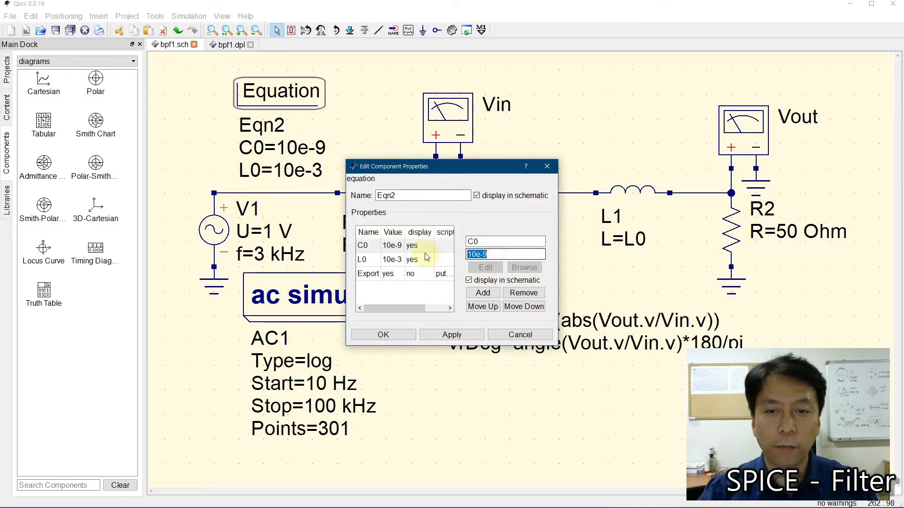
{"action": "key", "text": "Home"}
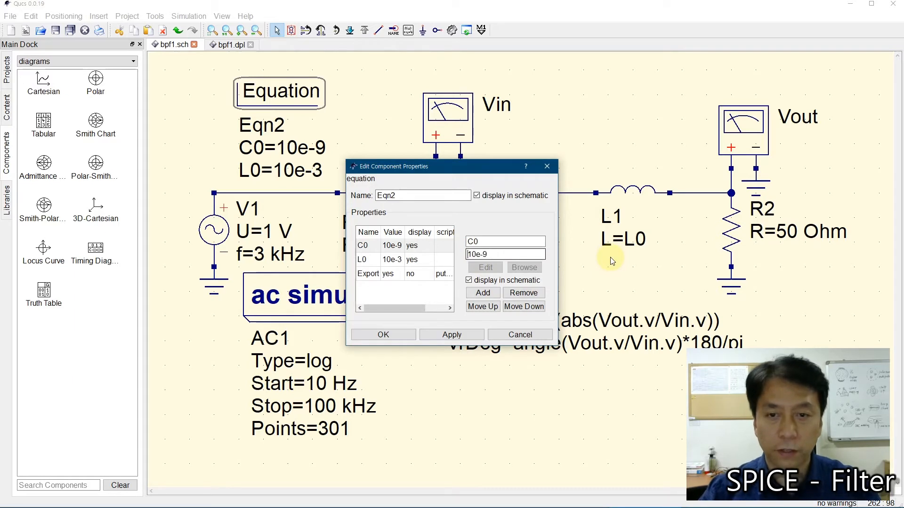
{"action": "type", "text": "53.05"}
{"action": "key", "text": "Delete"}
{"action": "key", "text": "Delete"}
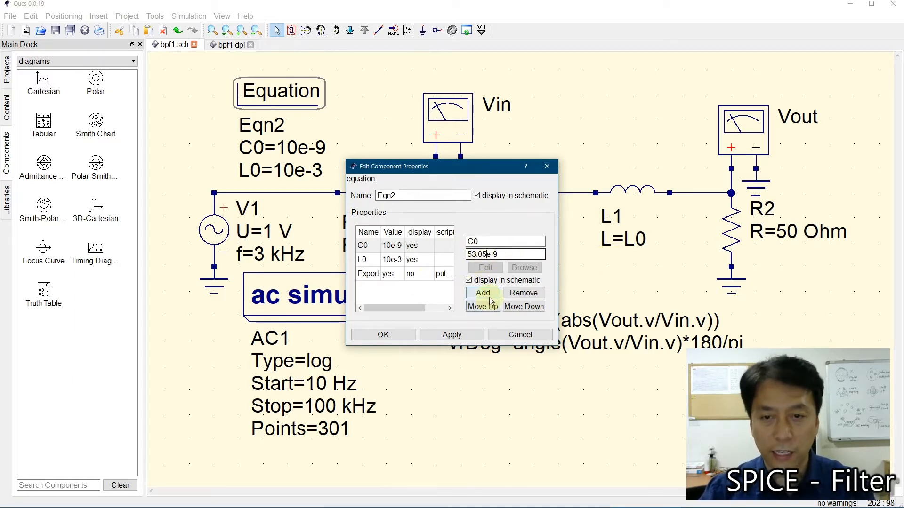
{"action": "left_click", "coordinate": [452, 334]}
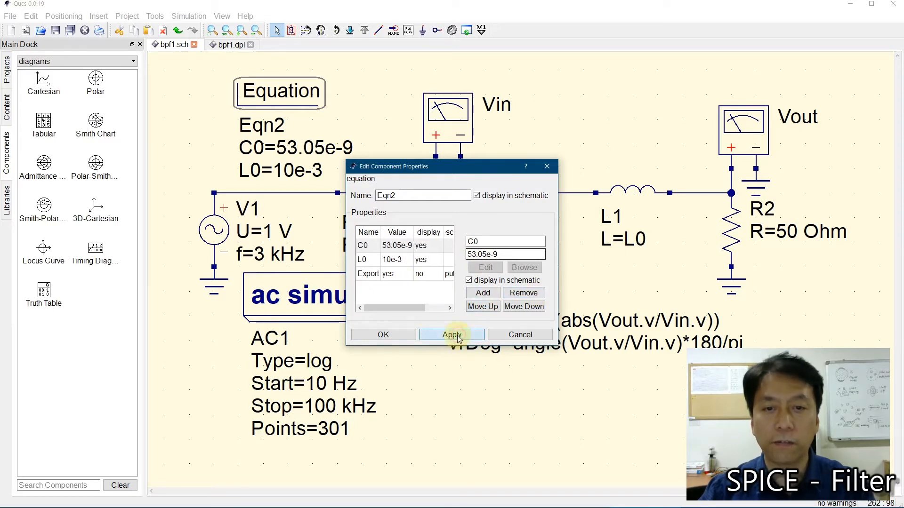
Set L0 in equation Eqn2 to 53.05e-3, accept the properties and simulate the circuit
{"action": "left_click", "coordinate": [363, 259]}
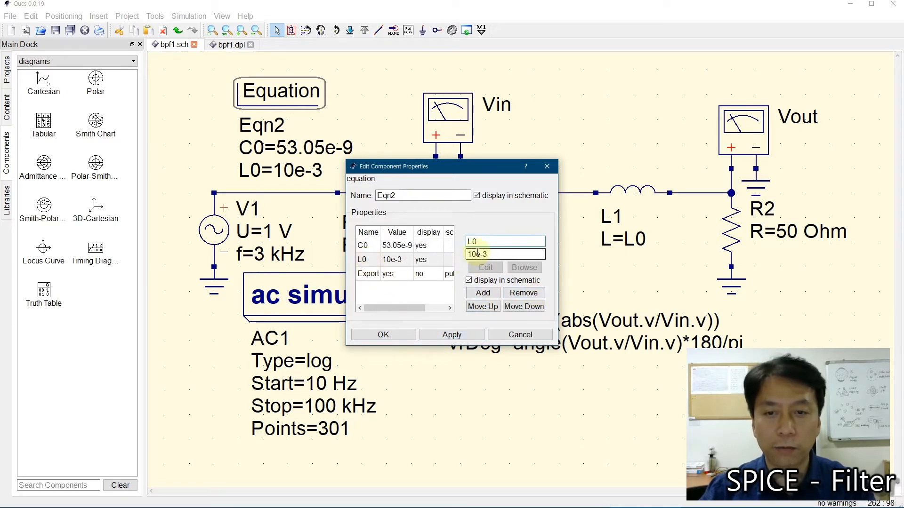
{"action": "left_click_drag", "start_coordinate": [476, 254], "coordinate": [455, 257]}
{"action": "type", "text": "53.05"}
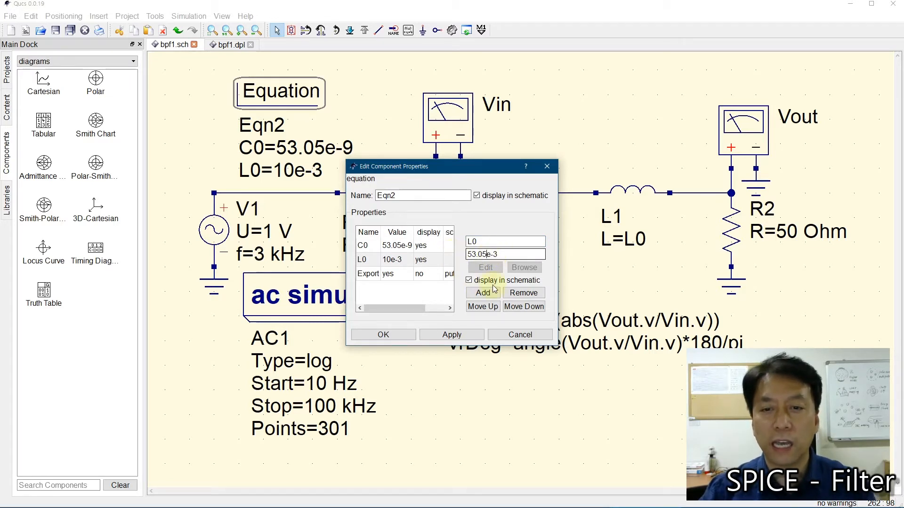
{"action": "left_click", "coordinate": [459, 335]}
{"action": "left_click", "coordinate": [391, 335]}
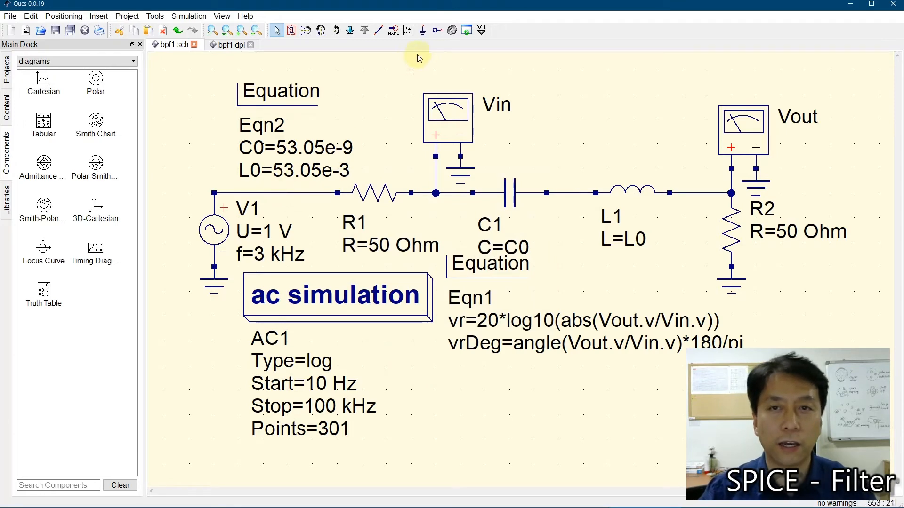
{"action": "left_click", "coordinate": [453, 30]}
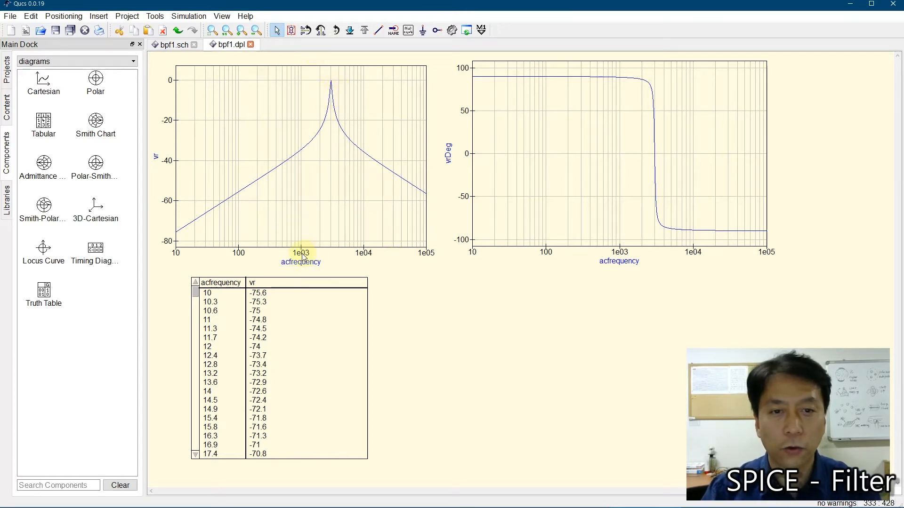
Return to the bpf1.sch schematic, place a copy of the AC1 simulation block below Eqn1 and deactivate the original AC1
{"action": "left_click", "coordinate": [160, 44]}
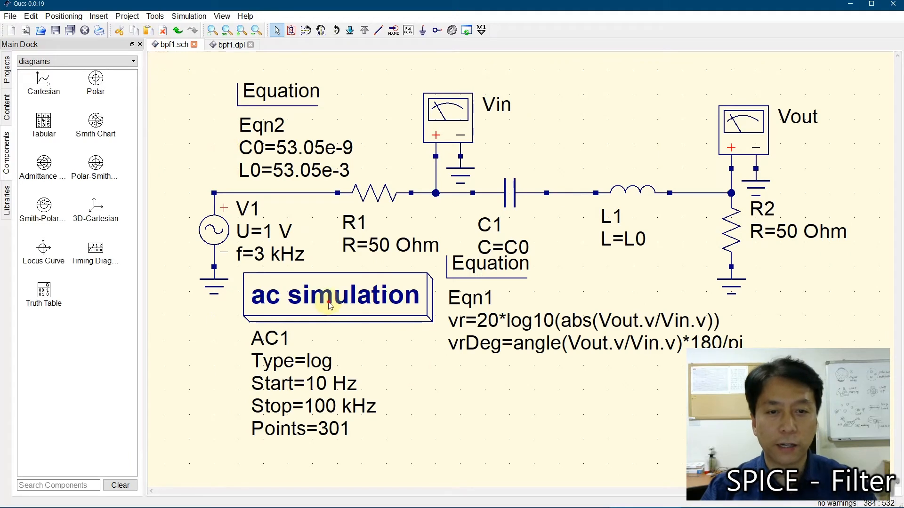
{"action": "left_click", "coordinate": [363, 321]}
{"action": "key", "text": "ctrl+c"}
{"action": "key", "text": "ctrl+v"}
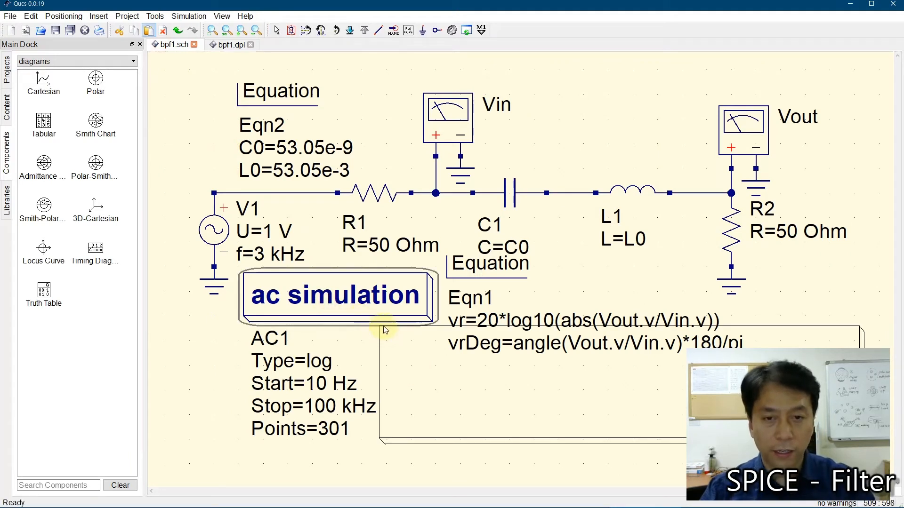
{"action": "left_click", "coordinate": [439, 381]}
{"action": "left_click_drag", "start_coordinate": [438, 381], "coordinate": [463, 382]}
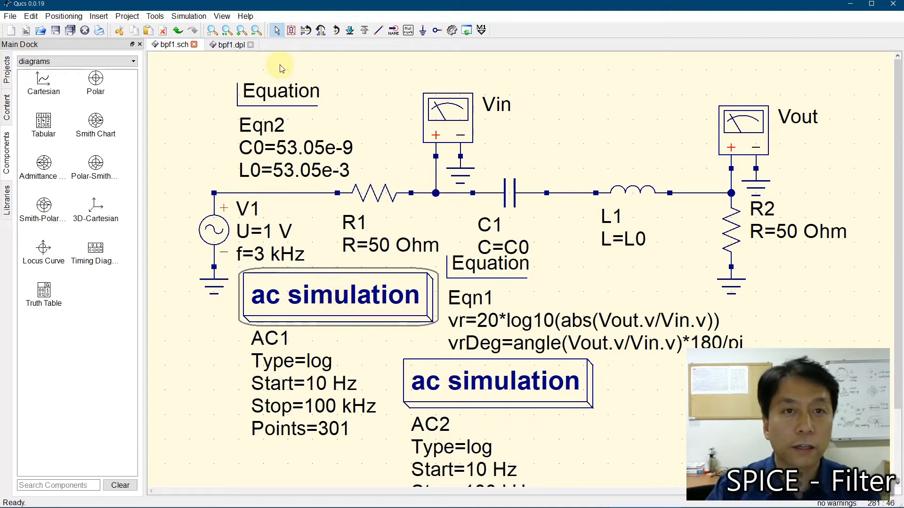
{"action": "left_click", "coordinate": [292, 31]}
Set the AC2 sweep to start at 100 Hz and stop at 10 kHz, and run the simulation
{"action": "double_click", "coordinate": [494, 383]}
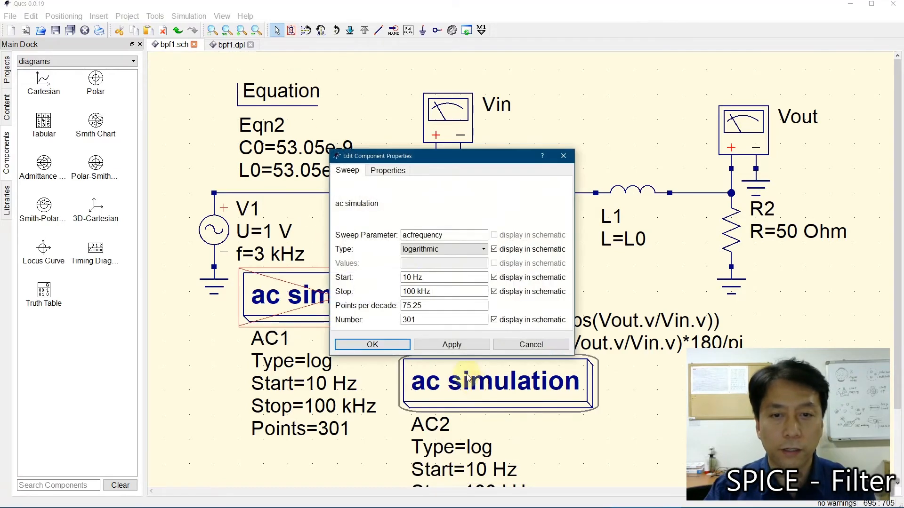
{"action": "left_click", "coordinate": [409, 279]}
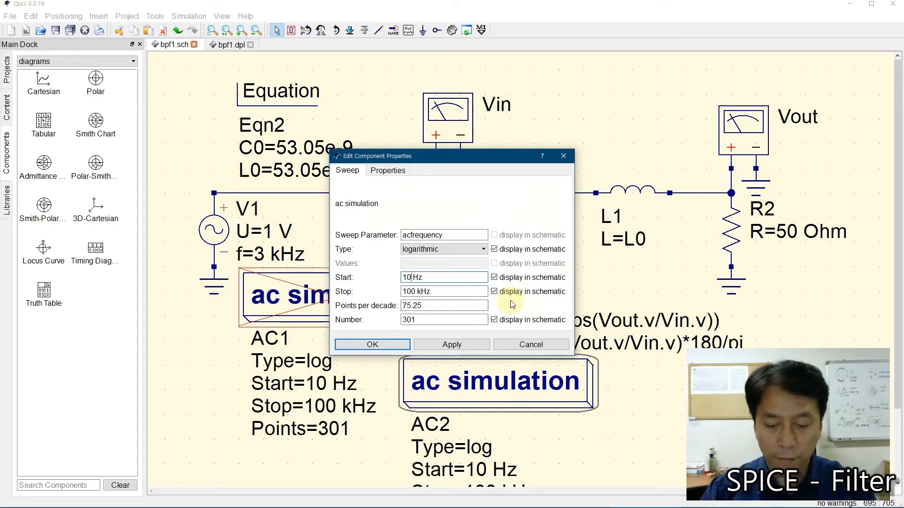
{"action": "type", "text": "0"}
{"action": "key", "text": "Tab"}
{"action": "left_click", "coordinate": [411, 291]}
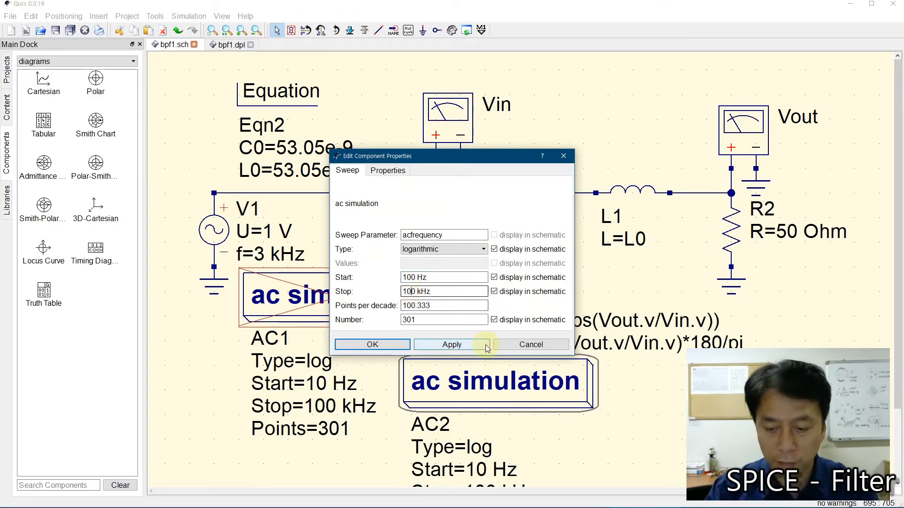
{"action": "key", "text": "BackSpace"}
{"action": "left_click", "coordinate": [372, 345]}
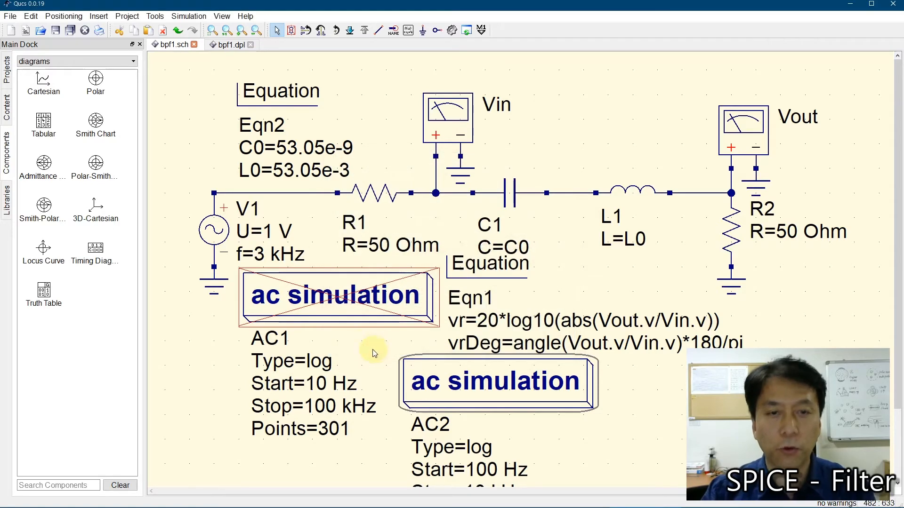
{"action": "left_click", "coordinate": [214, 33]}
{"action": "left_click", "coordinate": [545, 407]}
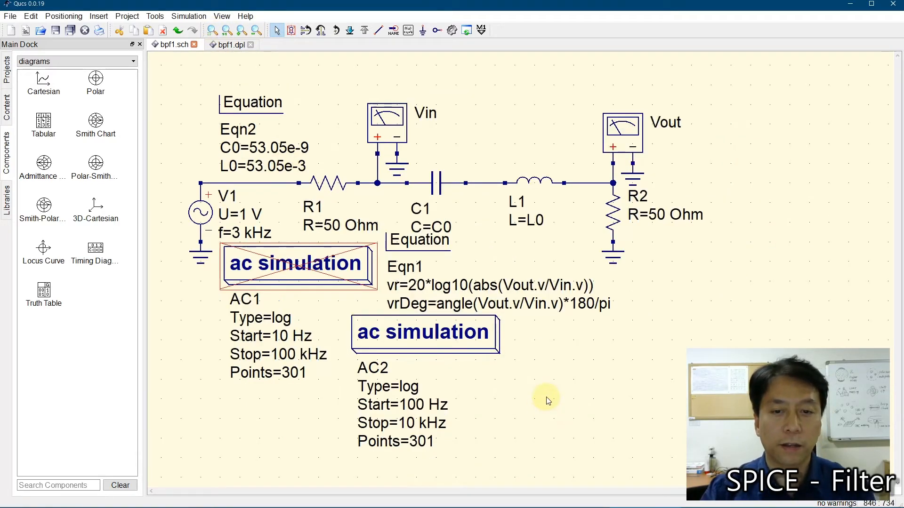
{"action": "left_click", "coordinate": [452, 30]}
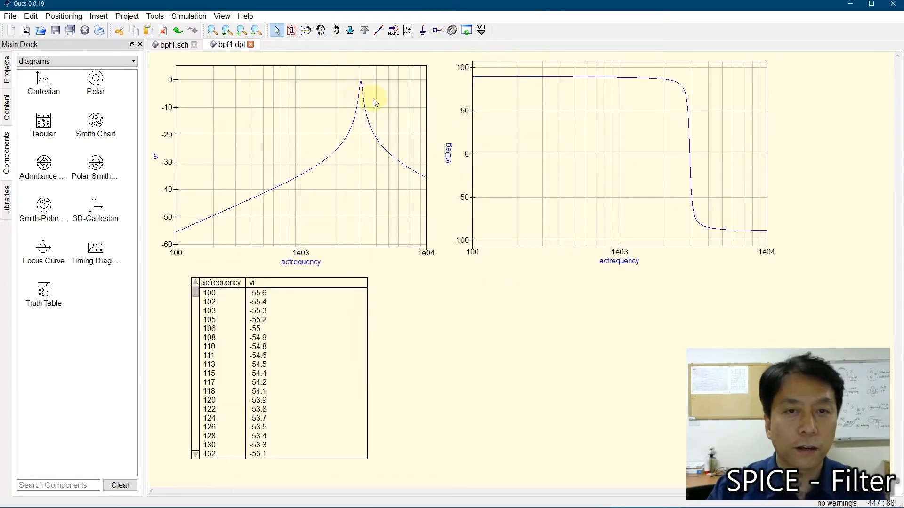
Back in the bpf1.sch schematic, set the AC2 sweep's start frequency to 1 kHz and rerun the simulation
{"action": "left_click", "coordinate": [179, 46]}
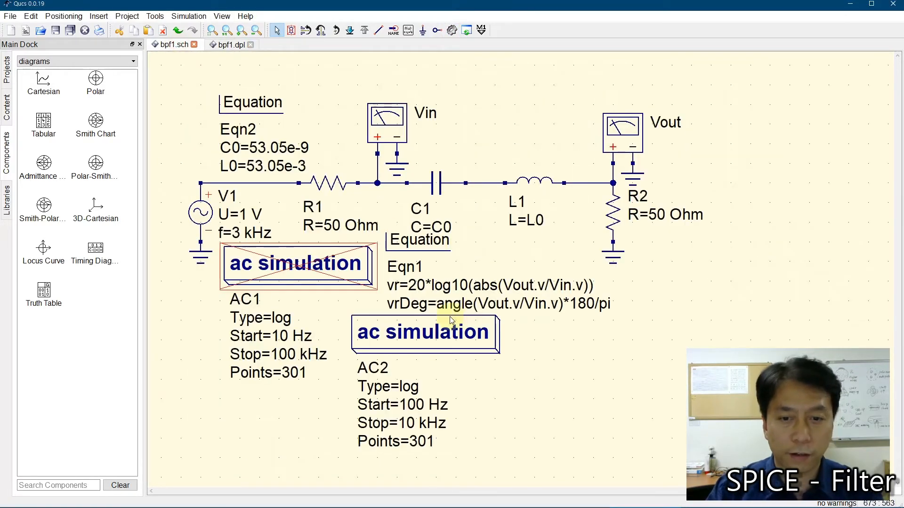
{"action": "double_click", "coordinate": [404, 338]}
{"action": "left_click", "coordinate": [411, 278]}
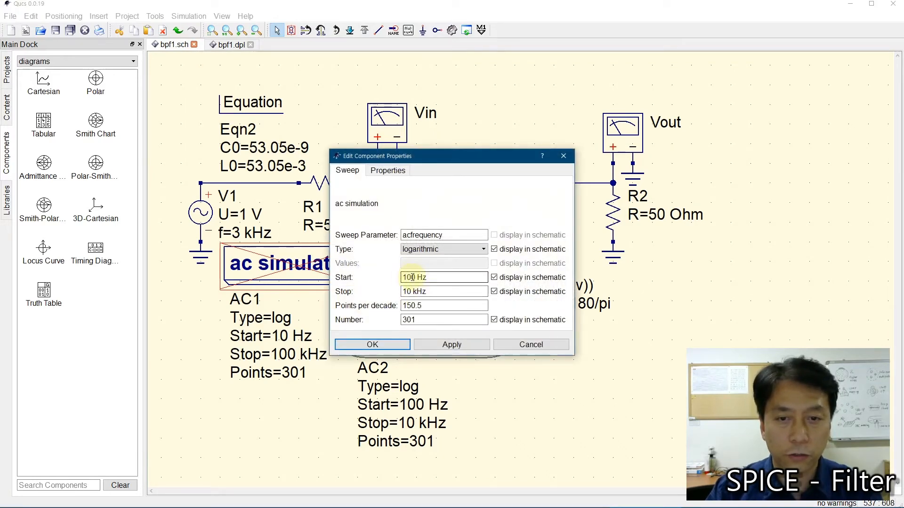
{"action": "double_click", "coordinate": [409, 277]}
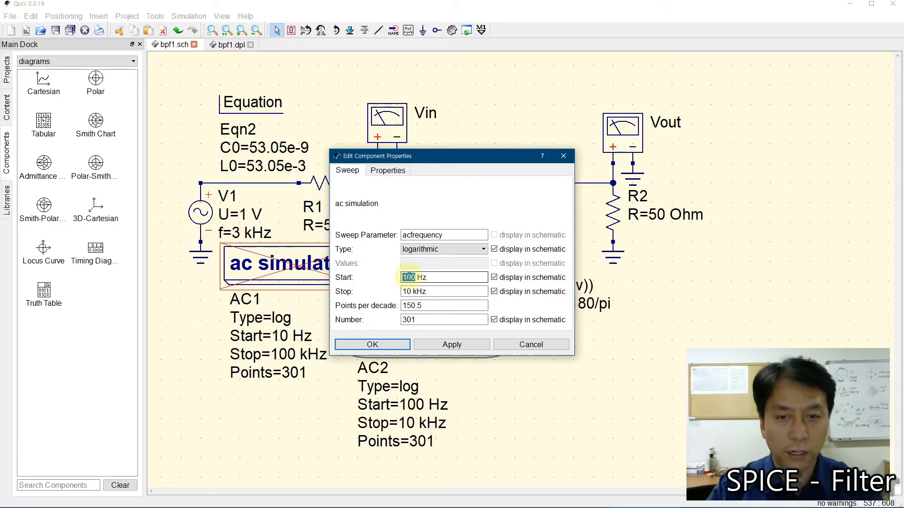
{"action": "type", "text": "1 k"}
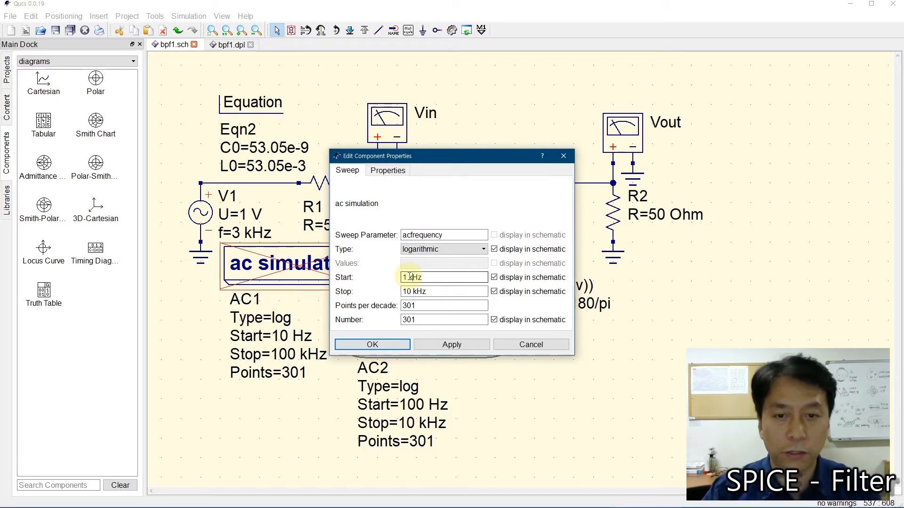
{"action": "left_click", "coordinate": [382, 343]}
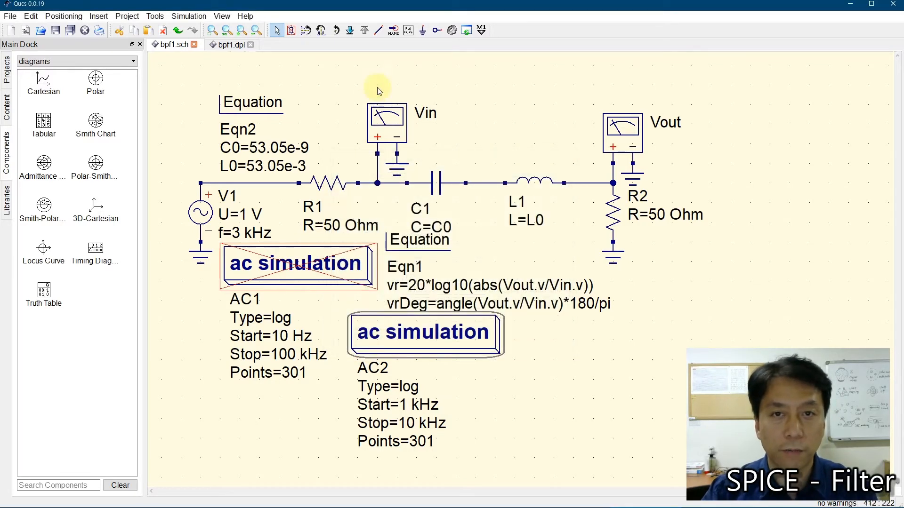
{"action": "left_click", "coordinate": [454, 31]}
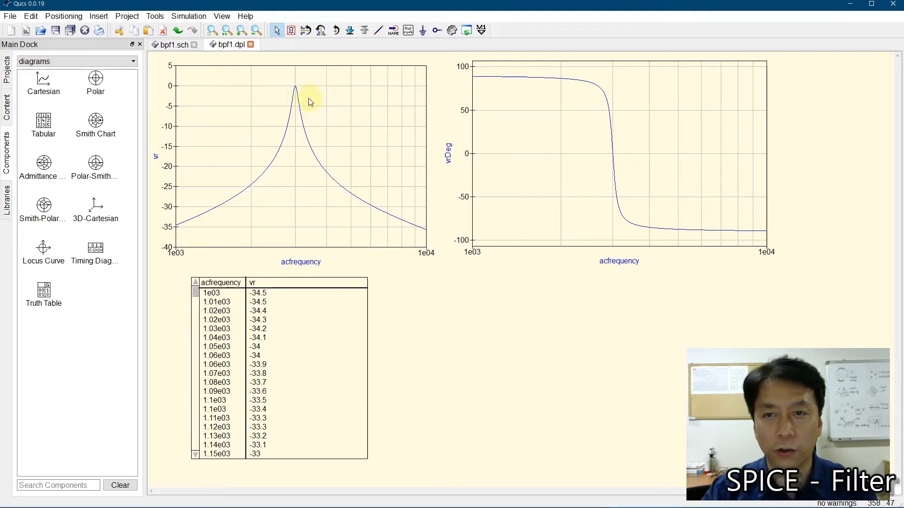
Examine the vr values in the results table around the 3 kHz resonance
{"action": "left_click", "coordinate": [195, 456]}
{"action": "left_click", "coordinate": [195, 456]}
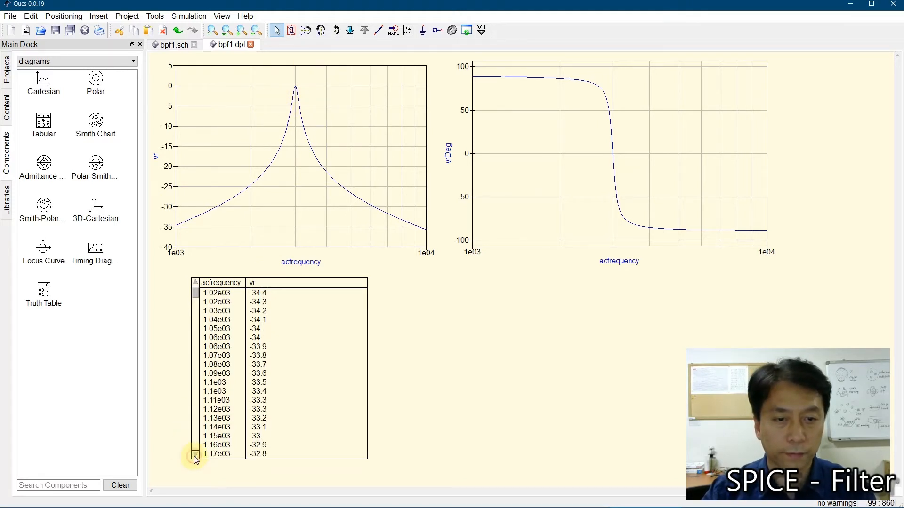
{"action": "left_click", "coordinate": [194, 348]}
{"action": "left_click", "coordinate": [195, 357]}
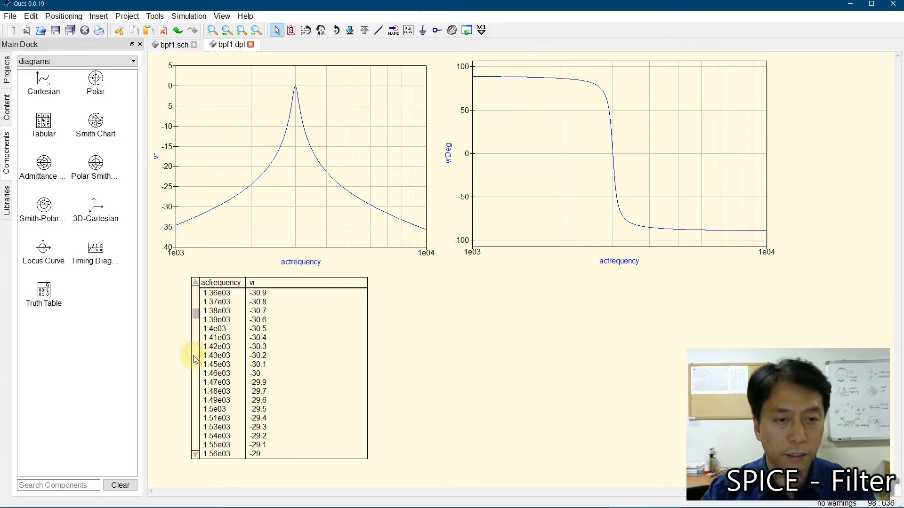
{"action": "left_click", "coordinate": [195, 361]}
{"action": "left_click", "coordinate": [196, 368]}
{"action": "left_click", "coordinate": [195, 376]}
{"action": "left_click", "coordinate": [197, 383]}
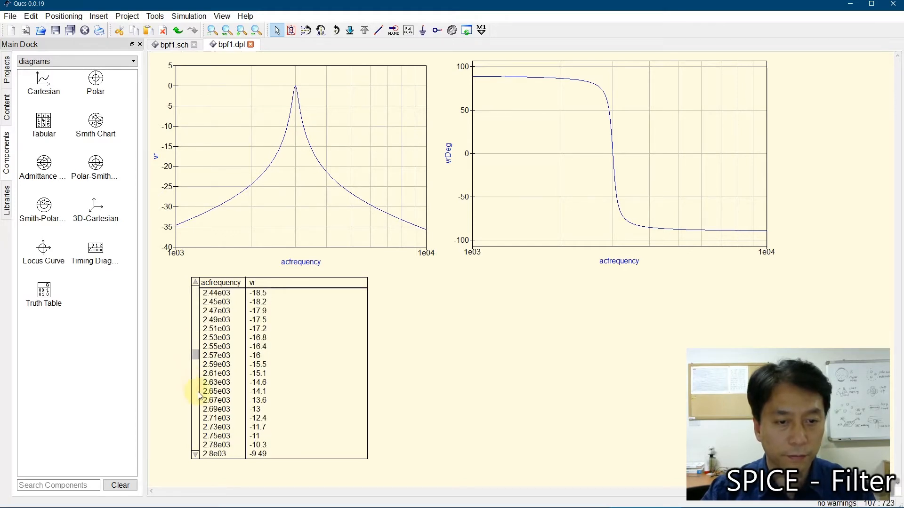
{"action": "left_click", "coordinate": [199, 396]}
{"action": "left_click", "coordinate": [197, 396]}
{"action": "left_click", "coordinate": [193, 359]}
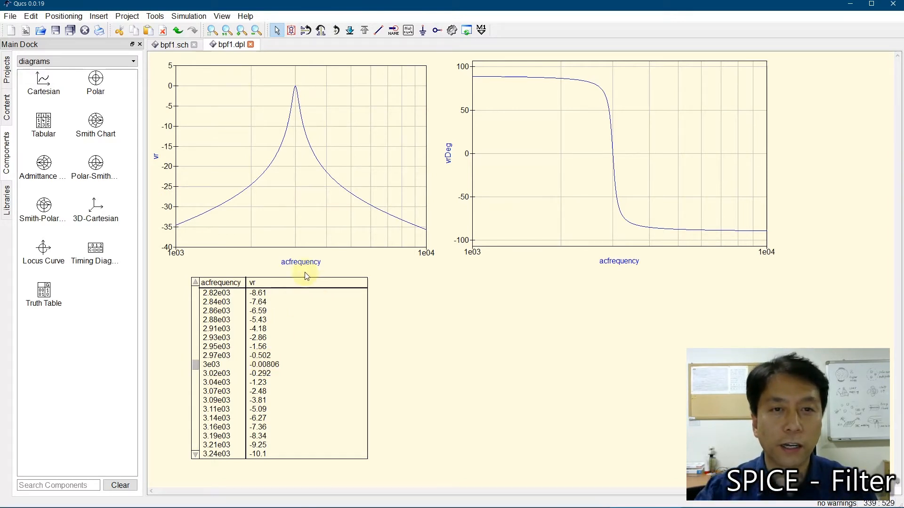
Switch to Microsoft Whiteboard, widen its window and sketch a bell-shaped band-pass curve in black beside the formulas
{"action": "mouse_move", "coordinate": [548, 507]}
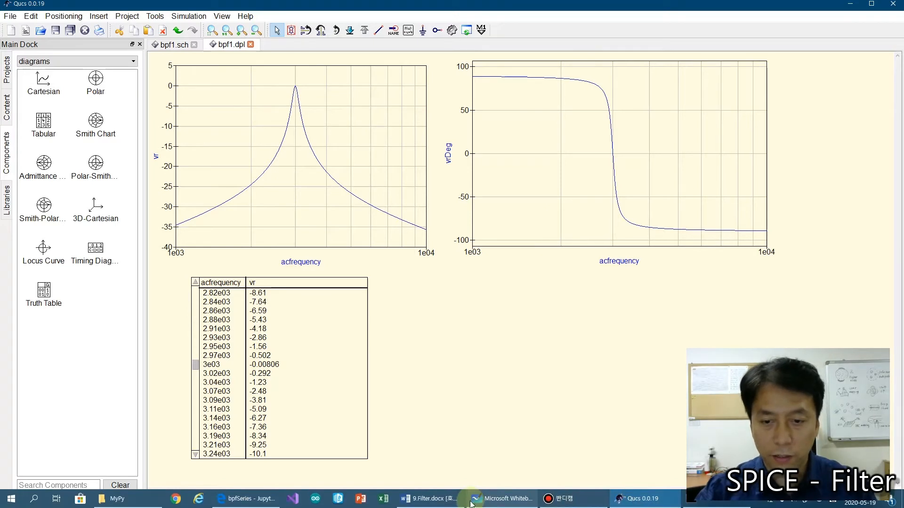
{"action": "left_click", "coordinate": [501, 499]}
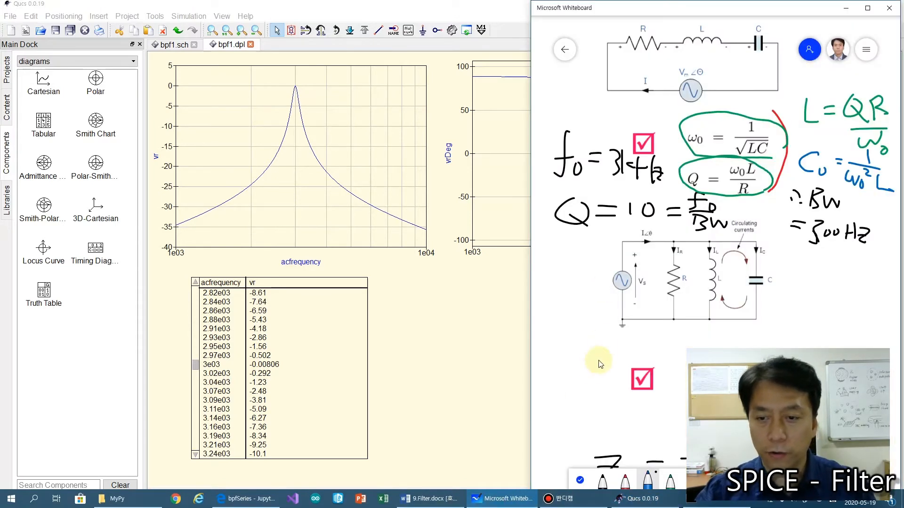
{"action": "left_click", "coordinate": [580, 480]}
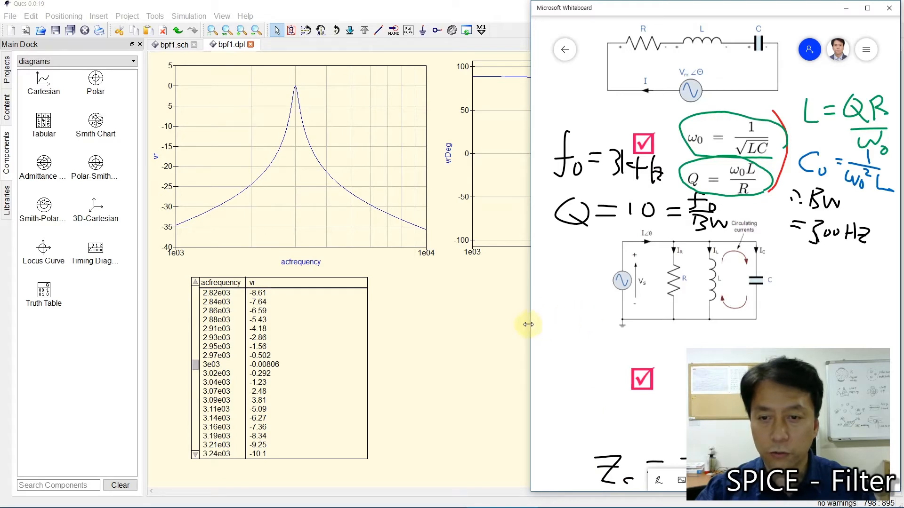
{"action": "left_click_drag", "start_coordinate": [527, 326], "coordinate": [335, 315]}
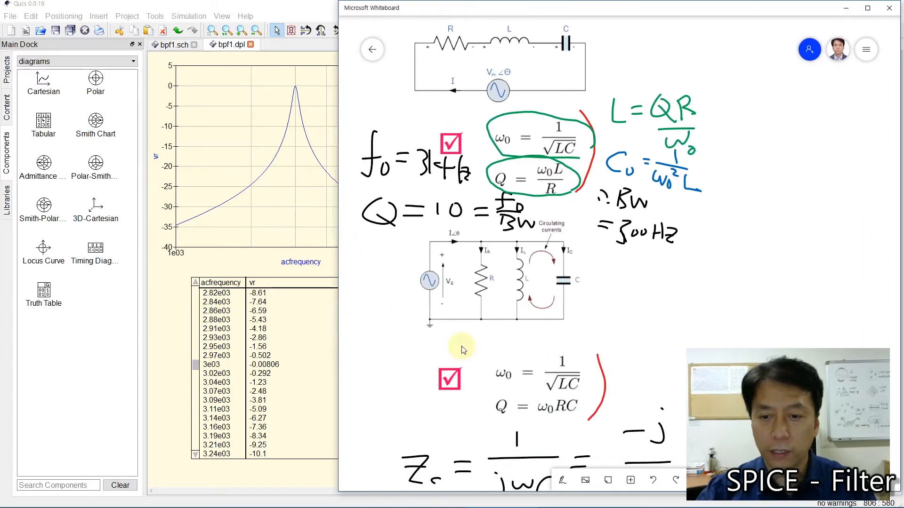
{"action": "left_click", "coordinate": [561, 480]}
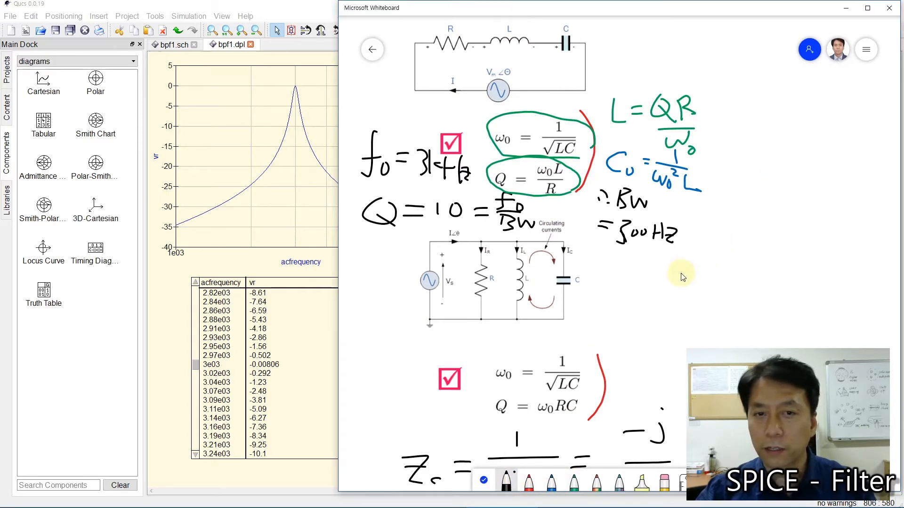
{"action": "mouse_move", "coordinate": [680, 272]}
{"action": "left_mouse_down"}
{"action": "mouse_move", "coordinate": [717, 256]}
{"action": "mouse_move", "coordinate": [785, 120]}
{"action": "mouse_move", "coordinate": [827, 214]}
{"action": "left_mouse_up"}
{"action": "left_click_drag", "start_coordinate": [842, 252], "coordinate": [870, 265]}
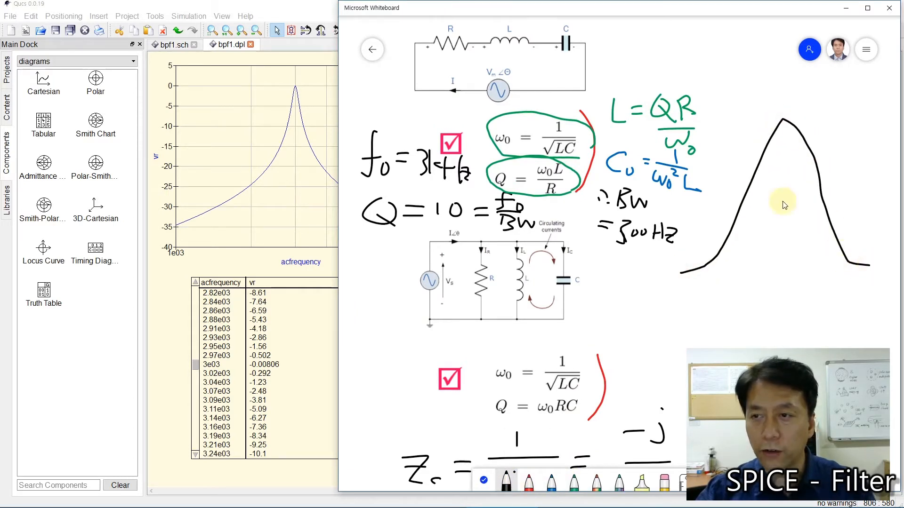
Mark the curve's peak with a horizontal reference line and add a downward arrow labelled -3 on each side
{"action": "mouse_move", "coordinate": [785, 113]}
{"action": "left_mouse_down"}
{"action": "mouse_move", "coordinate": [866, 115]}
{"action": "mouse_move", "coordinate": [814, 171]}
{"action": "mouse_move", "coordinate": [832, 167]}
{"action": "mouse_move", "coordinate": [847, 145]}
{"action": "left_mouse_up"}
{"action": "left_click_drag", "start_coordinate": [852, 137], "coordinate": [851, 153]}
{"action": "left_click_drag", "start_coordinate": [754, 118], "coordinate": [757, 163]}
{"action": "left_click_drag", "start_coordinate": [757, 162], "coordinate": [766, 156]}
{"action": "left_click_drag", "start_coordinate": [717, 137], "coordinate": [735, 137]}
{"action": "mouse_move", "coordinate": [737, 130]}
{"action": "left_mouse_down"}
{"action": "mouse_move", "coordinate": [745, 137]}
{"action": "mouse_move", "coordinate": [734, 150]}
{"action": "left_mouse_up"}
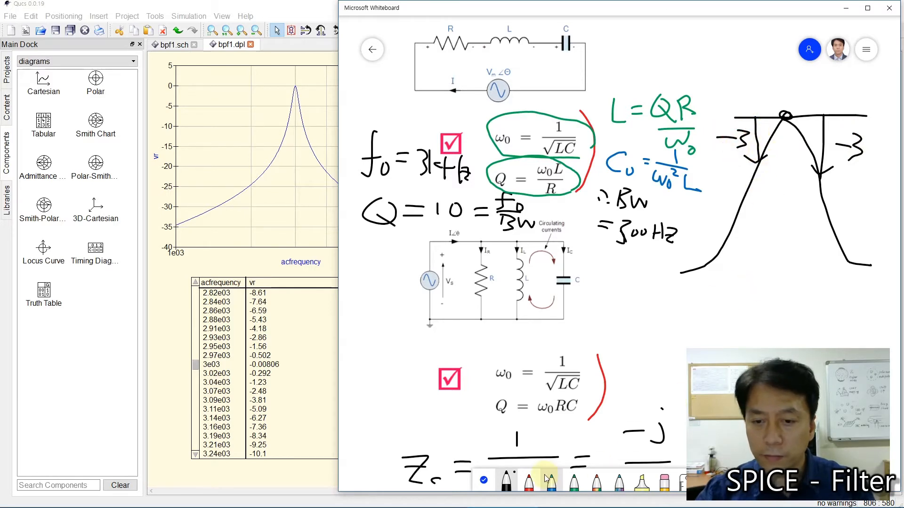
In red, draw a double-headed arrow across the -3 points, label its ends f1 and f2, and write f2 - f1 below
{"action": "left_click", "coordinate": [528, 480]}
{"action": "mouse_move", "coordinate": [754, 172]}
{"action": "left_mouse_down"}
{"action": "mouse_move", "coordinate": [820, 173]}
{"action": "mouse_move", "coordinate": [801, 186]}
{"action": "mouse_move", "coordinate": [756, 173]}
{"action": "mouse_move", "coordinate": [743, 210]}
{"action": "mouse_move", "coordinate": [828, 205]}
{"action": "left_mouse_up"}
{"action": "left_click_drag", "start_coordinate": [835, 202], "coordinate": [842, 213]}
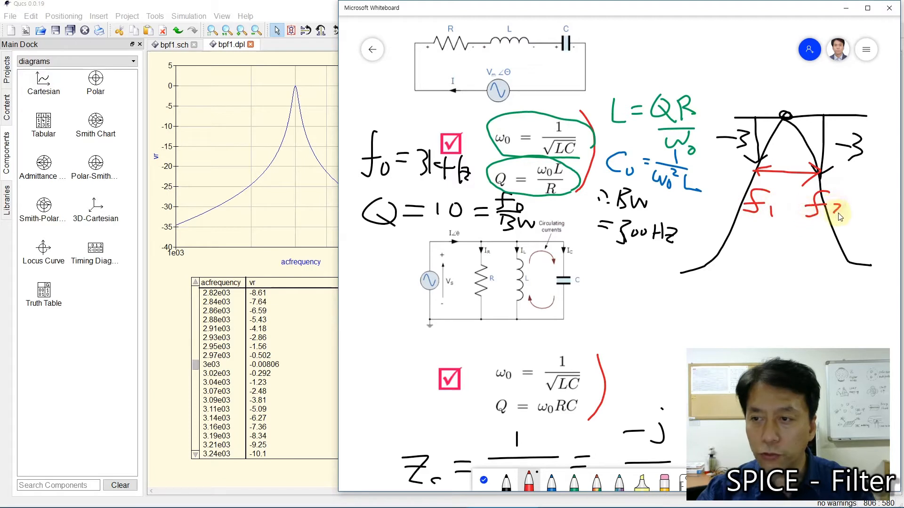
{"action": "mouse_move", "coordinate": [762, 252]}
{"action": "left_mouse_down"}
{"action": "mouse_move", "coordinate": [745, 277]}
{"action": "mouse_move", "coordinate": [779, 264]}
{"action": "mouse_move", "coordinate": [783, 281]}
{"action": "mouse_move", "coordinate": [802, 263]}
{"action": "mouse_move", "coordinate": [839, 256]}
{"action": "mouse_move", "coordinate": [811, 287]}
{"action": "mouse_move", "coordinate": [830, 269]}
{"action": "mouse_move", "coordinate": [836, 288]}
{"action": "left_mouse_up"}
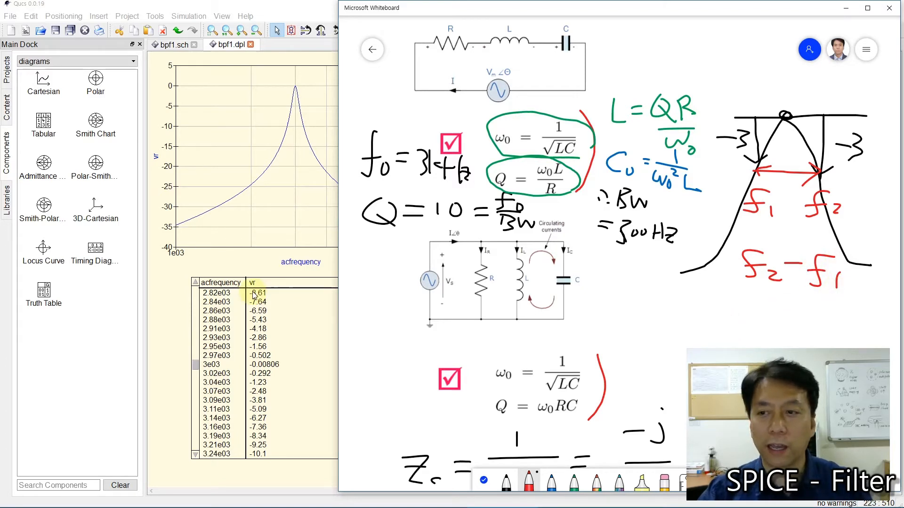
Return to the bpf1.sch schematic in Qucs and set the AC2 sweep to start at 2 kHz and stop at 4 kHz
{"action": "left_click", "coordinate": [173, 295]}
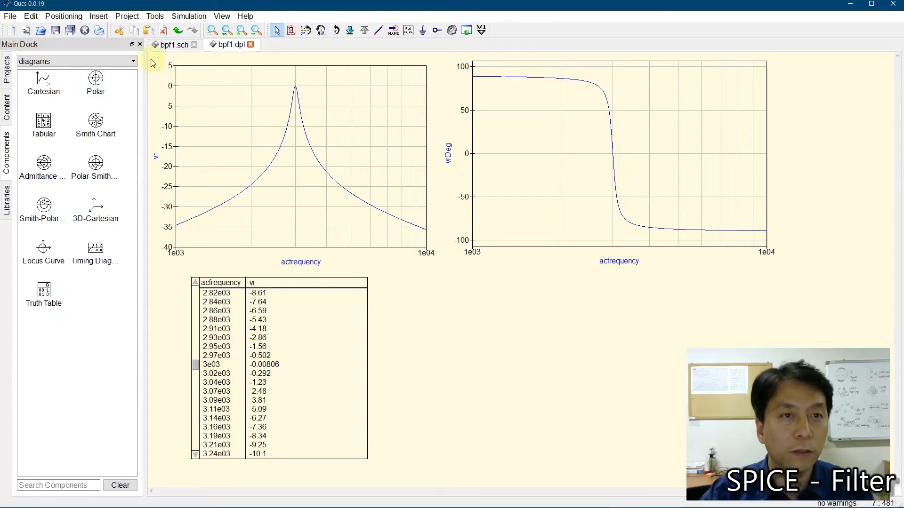
{"action": "left_click", "coordinate": [170, 48]}
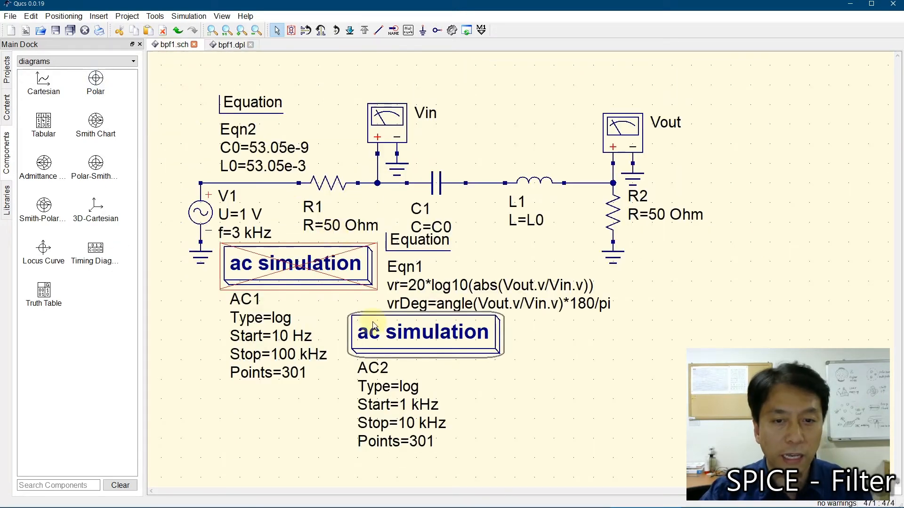
{"action": "double_click", "coordinate": [394, 335]}
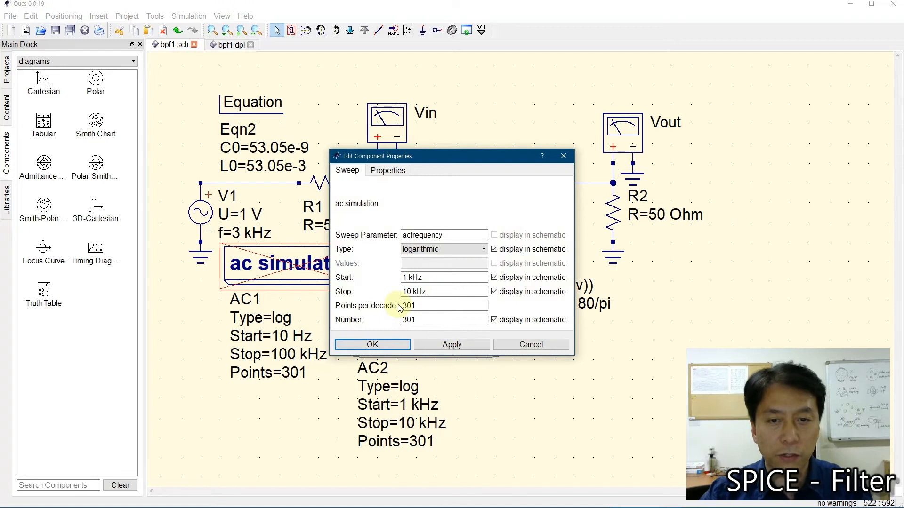
{"action": "left_click", "coordinate": [406, 278]}
{"action": "key", "text": "BackSpace"}
{"action": "type", "text": "2"}
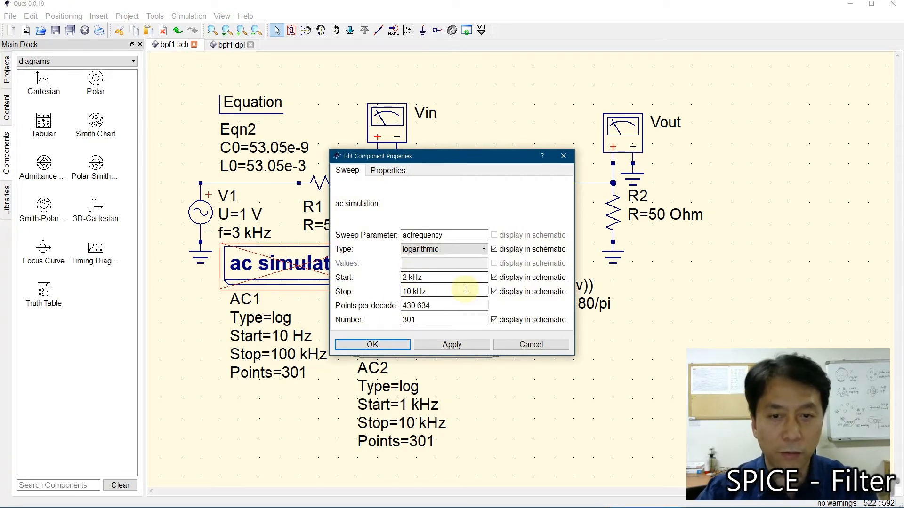
{"action": "left_click", "coordinate": [410, 292]}
{"action": "left_click_drag", "start_coordinate": [410, 292], "coordinate": [390, 295]}
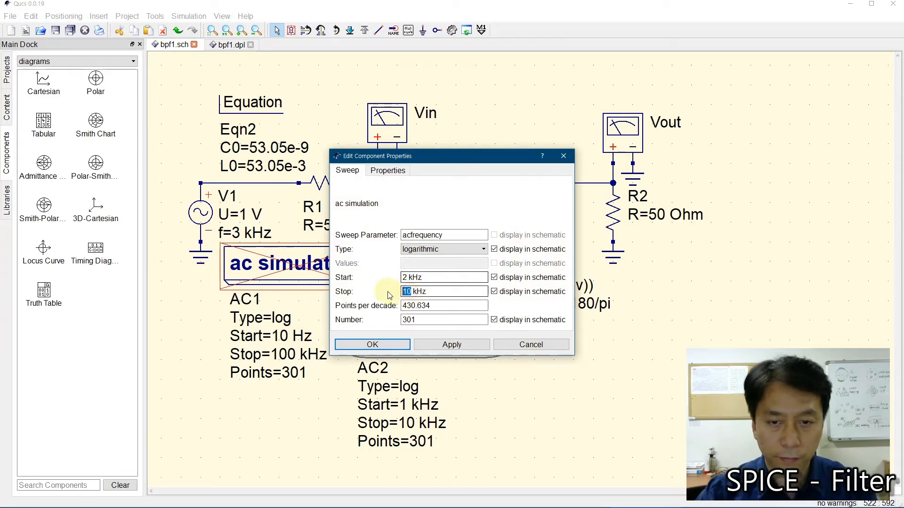
{"action": "type", "text": "4"}
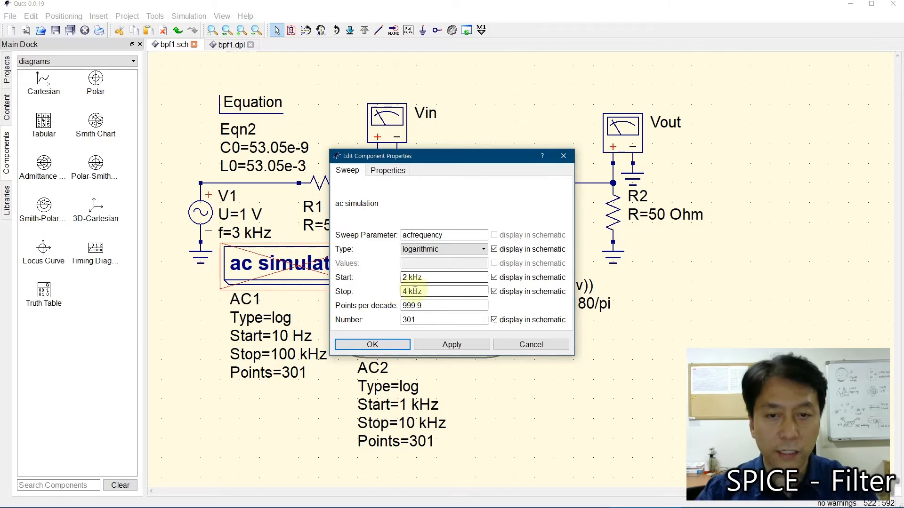
Change the AC2 sweep type to linear, accept the properties and rerun the simulation
{"action": "left_click", "coordinate": [446, 248]}
{"action": "left_click", "coordinate": [432, 259]}
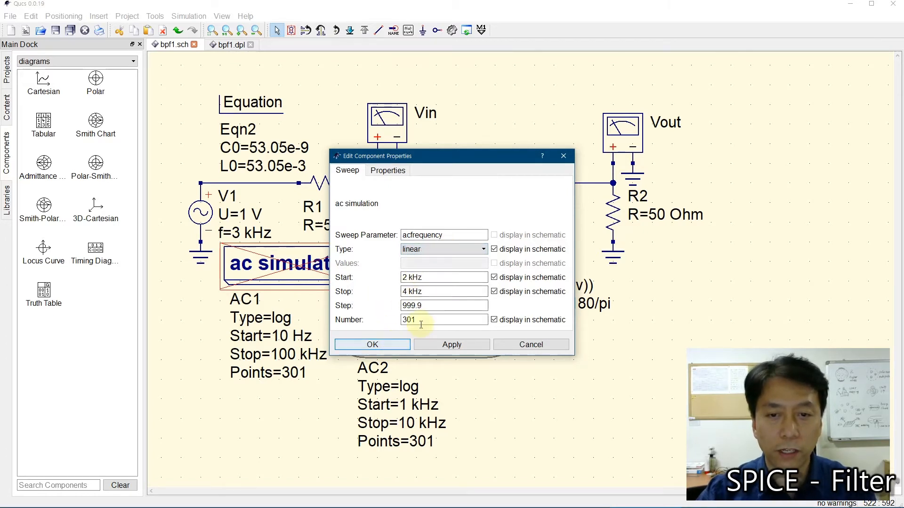
{"action": "left_click", "coordinate": [471, 344]}
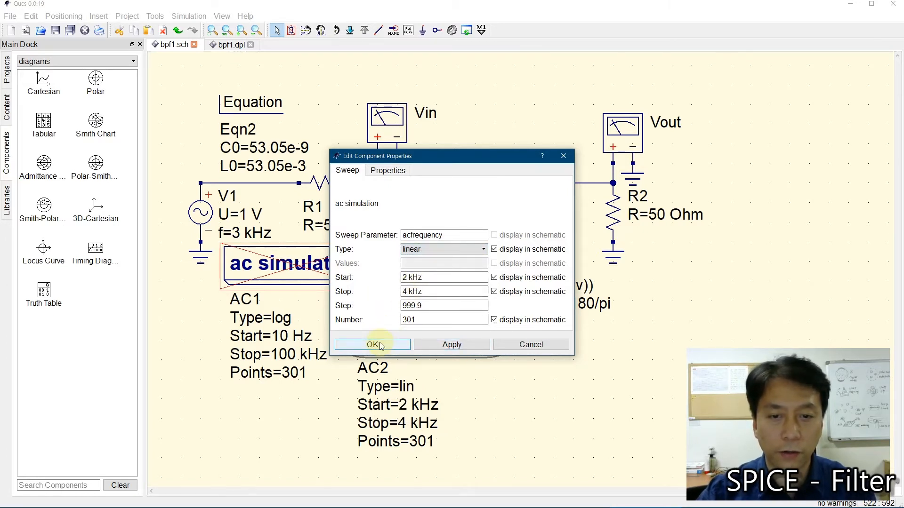
{"action": "left_click", "coordinate": [378, 345]}
{"action": "left_click", "coordinate": [452, 30]}
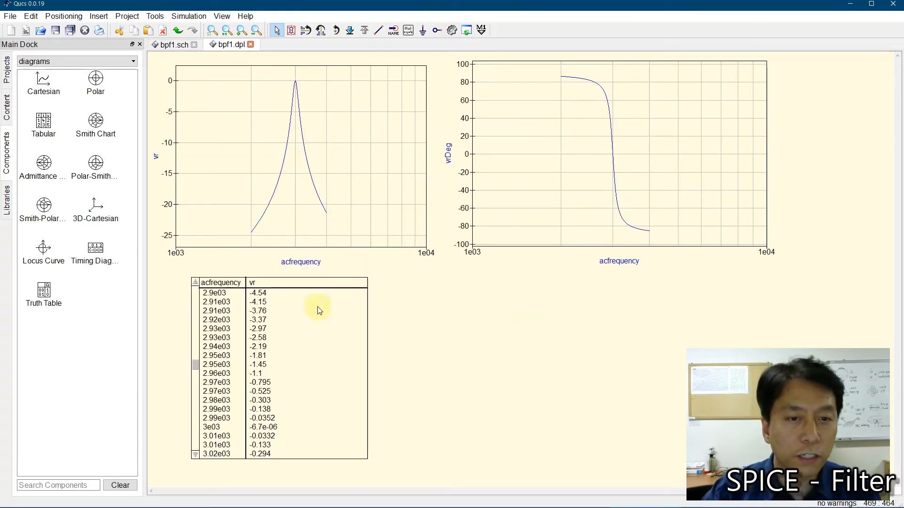
Examine the results table for the frequencies on both sides of 3 kHz where vr is closest to -3 dB
{"action": "left_click", "coordinate": [218, 333]}
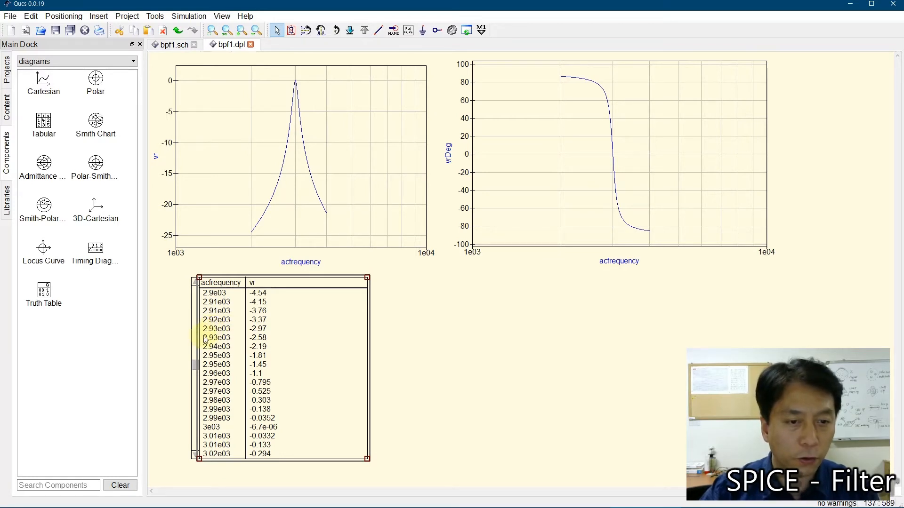
{"action": "left_click", "coordinate": [195, 456]}
{"action": "left_click", "coordinate": [194, 456]}
{"action": "left_click", "coordinate": [195, 456]}
{"action": "left_click", "coordinate": [195, 456]}
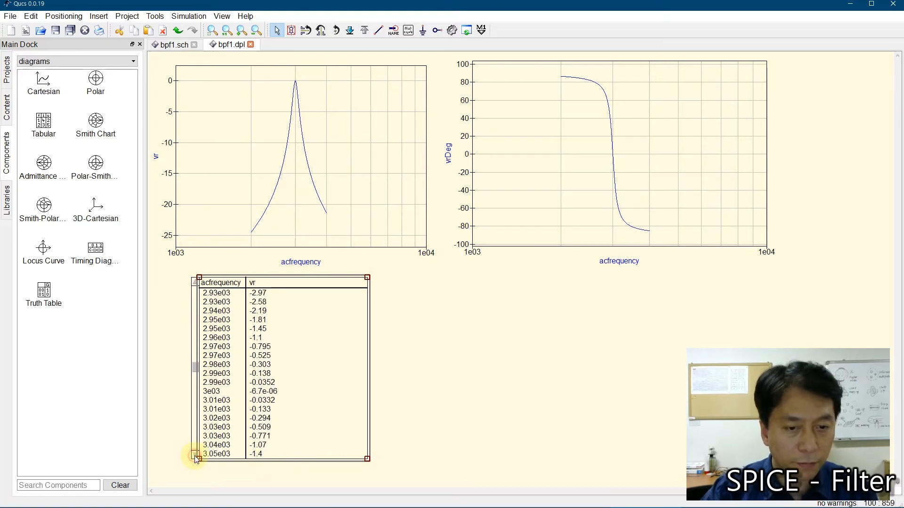
{"action": "left_click", "coordinate": [195, 456]}
{"action": "left_click", "coordinate": [195, 456]}
{"action": "left_click", "coordinate": [195, 456]}
{"action": "left_click", "coordinate": [195, 456]}
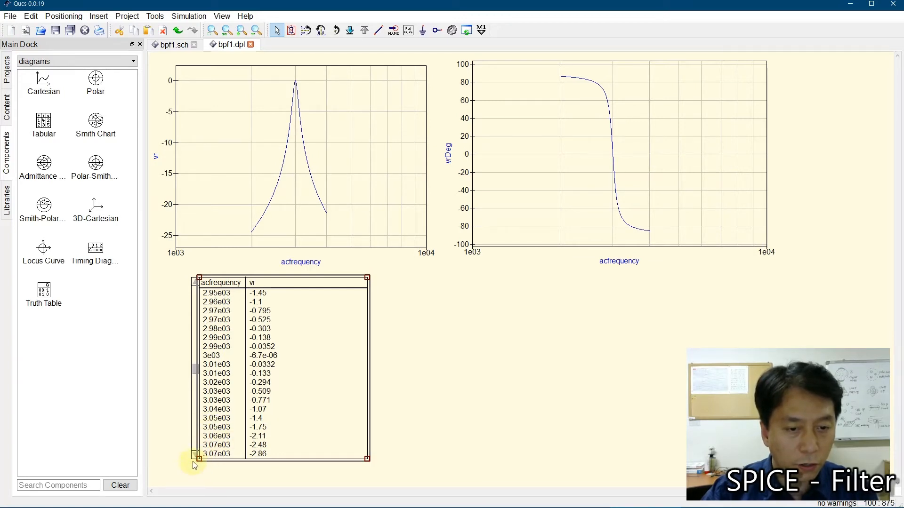
{"action": "left_click", "coordinate": [194, 456]}
{"action": "left_click", "coordinate": [195, 456]}
{"action": "left_click", "coordinate": [195, 456]}
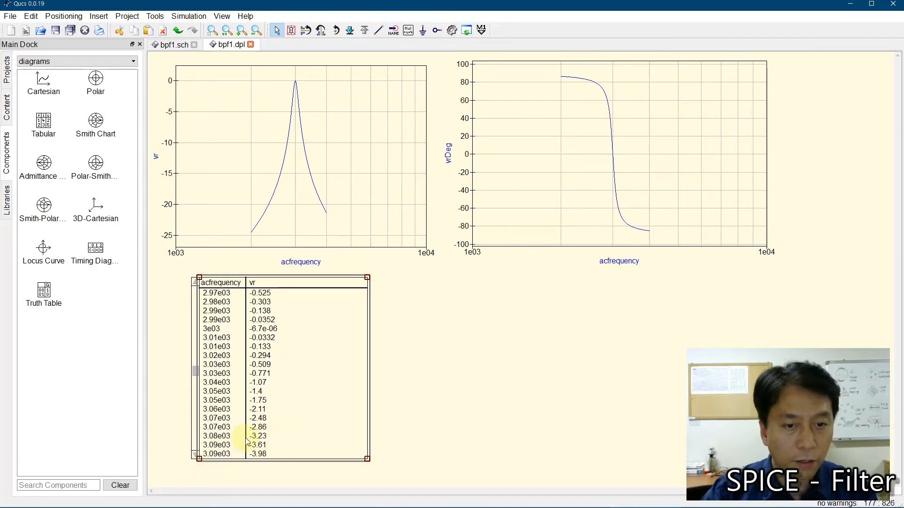
Switch to Microsoft Whiteboard and write = 3.07 in green beside f2
{"action": "mouse_move", "coordinate": [590, 503]}
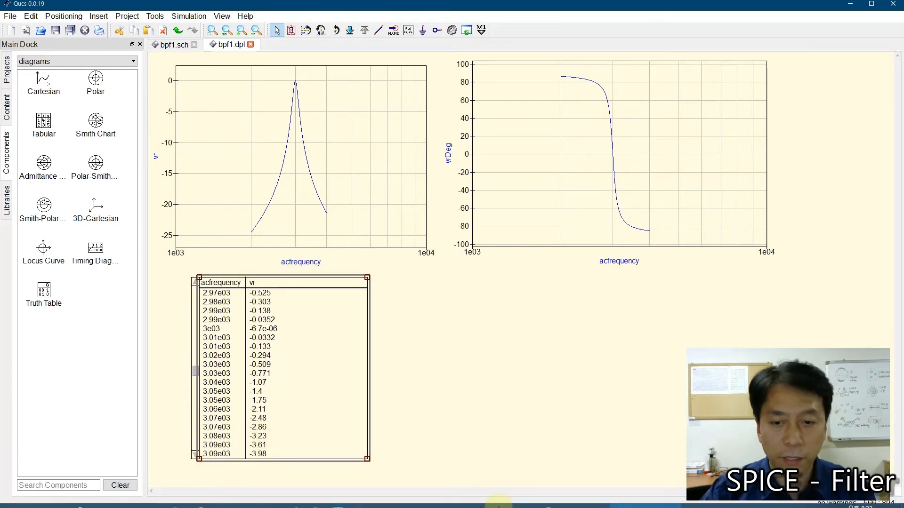
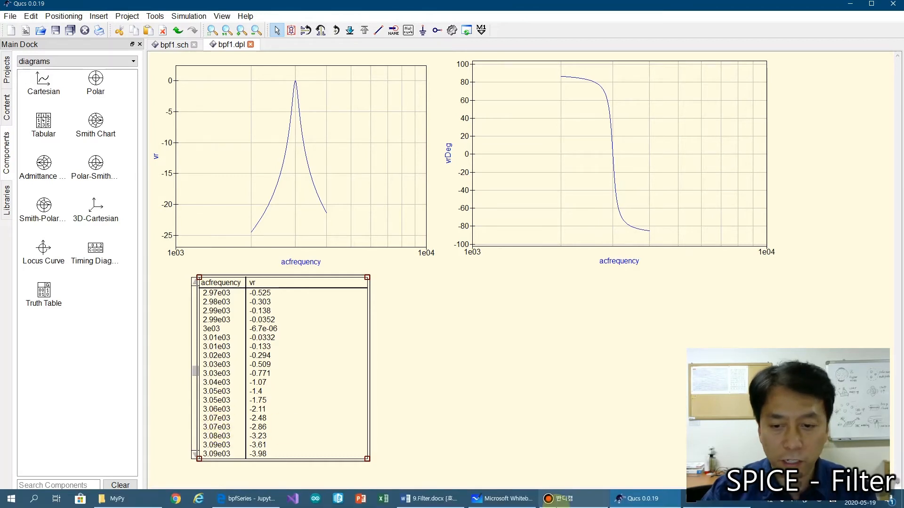
{"action": "left_click", "coordinate": [500, 499]}
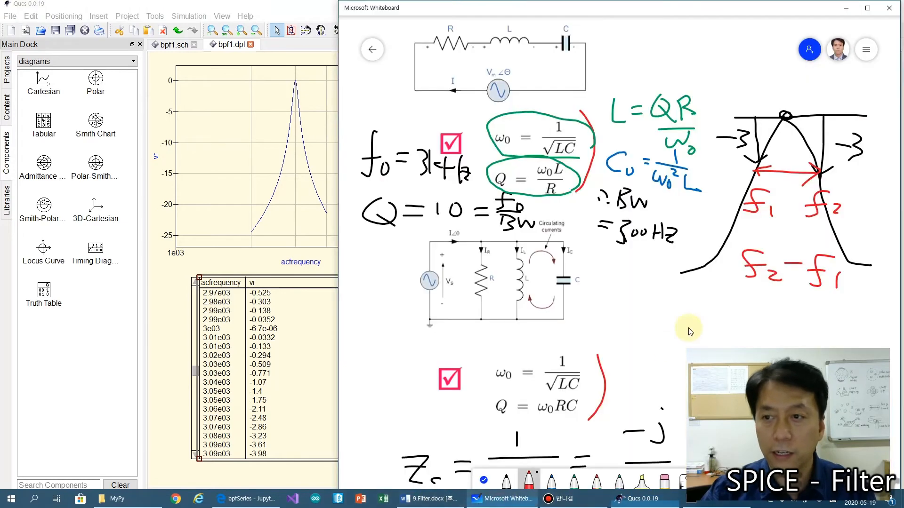
{"action": "left_click", "coordinate": [573, 481]}
{"action": "left_click_drag", "start_coordinate": [846, 191], "coordinate": [886, 193]}
{"action": "left_click", "coordinate": [868, 192]}
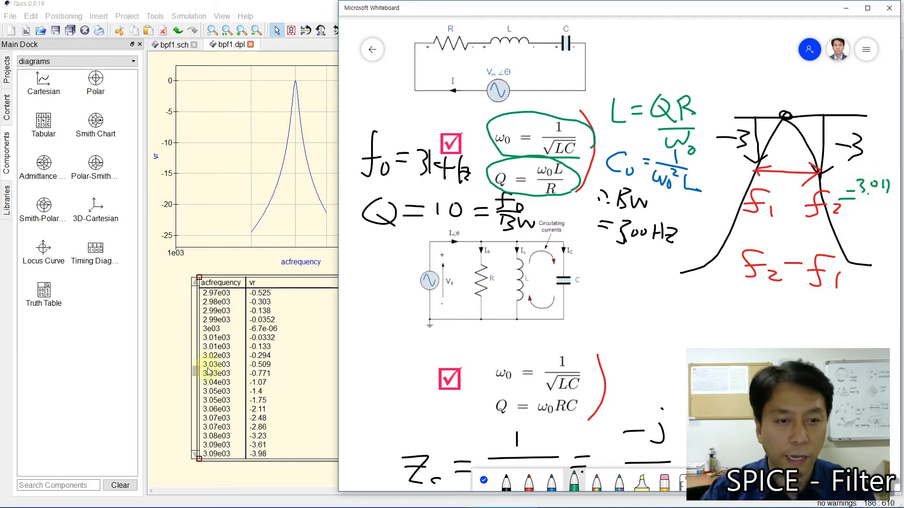
Look up the lower -3 dB frequency in the Qucs table, then on the whiteboard write 2.93k at f1 and add k to the f2 value
{"action": "left_click_drag", "start_coordinate": [196, 371], "coordinate": [196, 367]}
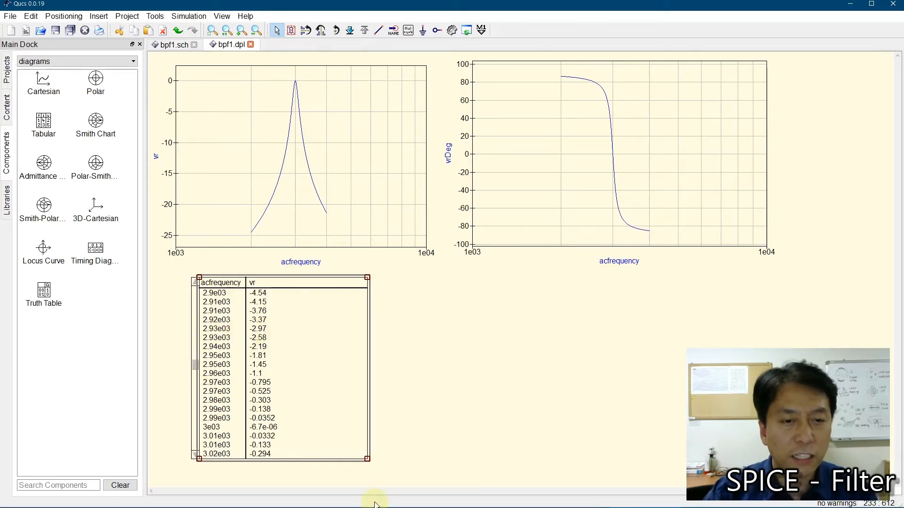
{"action": "mouse_move", "coordinate": [376, 503]}
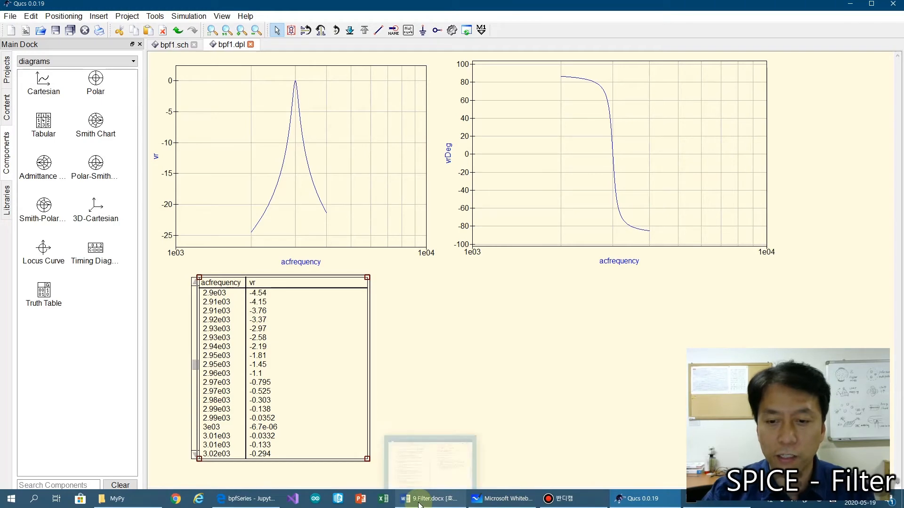
{"action": "left_click", "coordinate": [503, 499]}
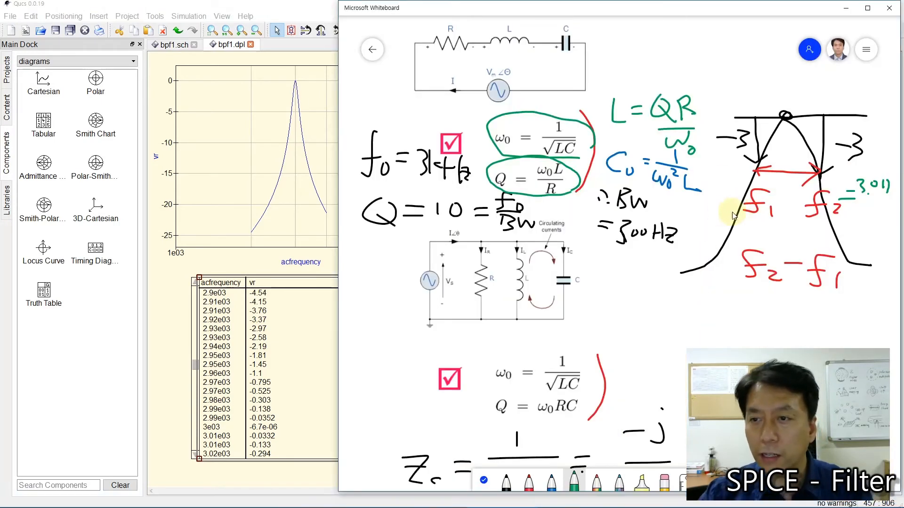
{"action": "mouse_move", "coordinate": [730, 202]}
{"action": "left_mouse_down"}
{"action": "mouse_move", "coordinate": [711, 228]}
{"action": "mouse_move", "coordinate": [760, 235]}
{"action": "left_mouse_up"}
{"action": "left_click", "coordinate": [716, 228]}
{"action": "left_click_drag", "start_coordinate": [766, 223], "coordinate": [775, 236]}
{"action": "mouse_move", "coordinate": [885, 197]}
{"action": "left_mouse_down"}
{"action": "mouse_move", "coordinate": [883, 213]}
{"action": "mouse_move", "coordinate": [892, 213]}
{"action": "left_mouse_up"}
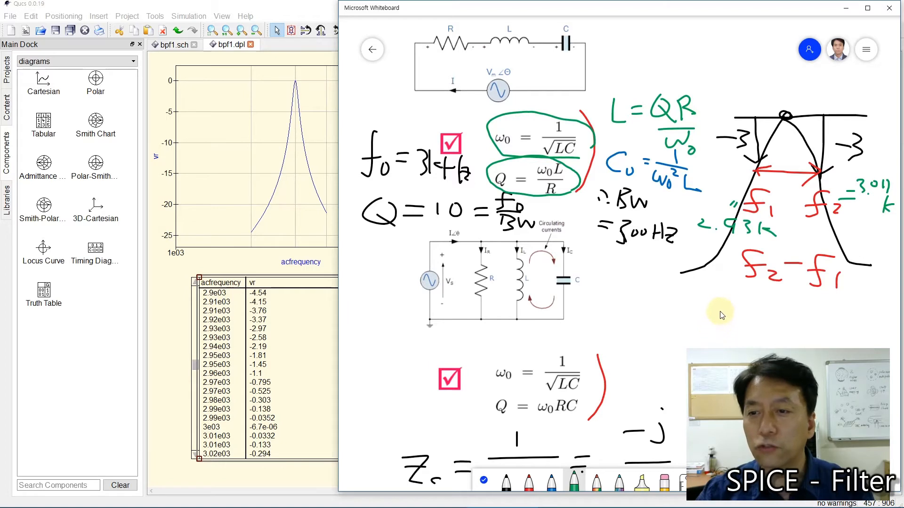
Write the bandwidth 0.14k Hz in green below f2 - f1
{"action": "mouse_move", "coordinate": [719, 307]}
{"action": "left_mouse_down"}
{"action": "mouse_move", "coordinate": [756, 321]}
{"action": "mouse_move", "coordinate": [782, 317]}
{"action": "mouse_move", "coordinate": [777, 323]}
{"action": "mouse_move", "coordinate": [821, 324]}
{"action": "mouse_move", "coordinate": [829, 315]}
{"action": "left_mouse_up"}
{"action": "left_click", "coordinate": [745, 321]}
{"action": "mouse_move", "coordinate": [830, 304]}
{"action": "left_mouse_down"}
{"action": "mouse_move", "coordinate": [830, 324]}
{"action": "mouse_move", "coordinate": [847, 324]}
{"action": "left_mouse_up"}
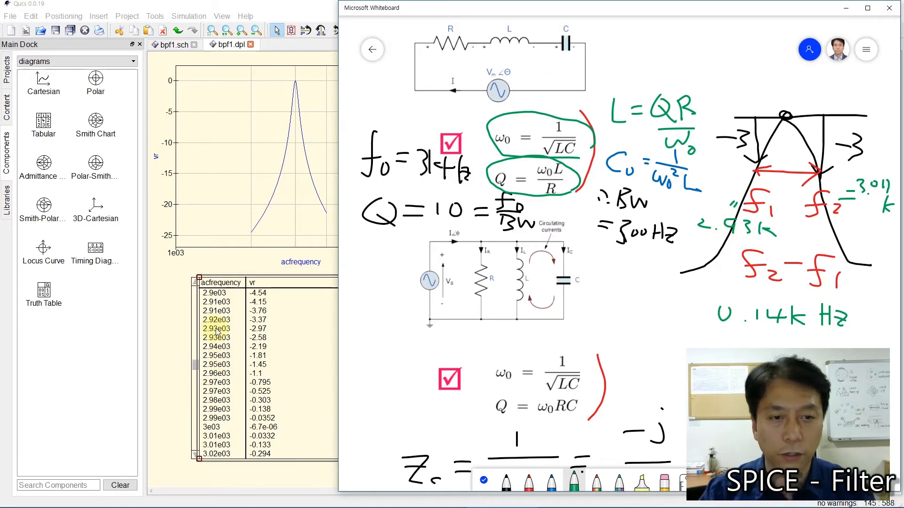
Underline the 0.14k Hz result and circle the 300 Hz bandwidth in green on the whiteboard
{"action": "left_click_drag", "start_coordinate": [709, 329], "coordinate": [841, 330]}
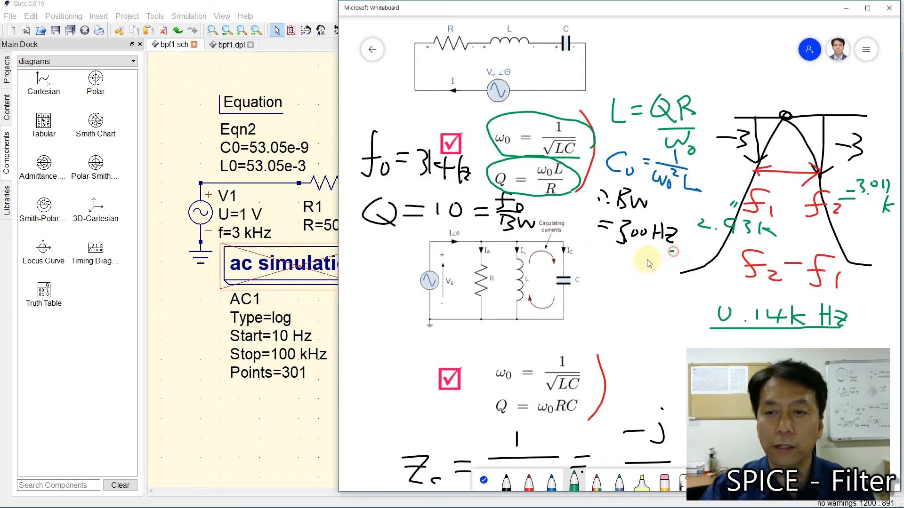
{"action": "mouse_move", "coordinate": [674, 251]}
{"action": "left_mouse_down"}
{"action": "mouse_move", "coordinate": [615, 255]}
{"action": "mouse_move", "coordinate": [686, 208]}
{"action": "mouse_move", "coordinate": [680, 249]}
{"action": "mouse_move", "coordinate": [666, 256]}
{"action": "left_mouse_up"}
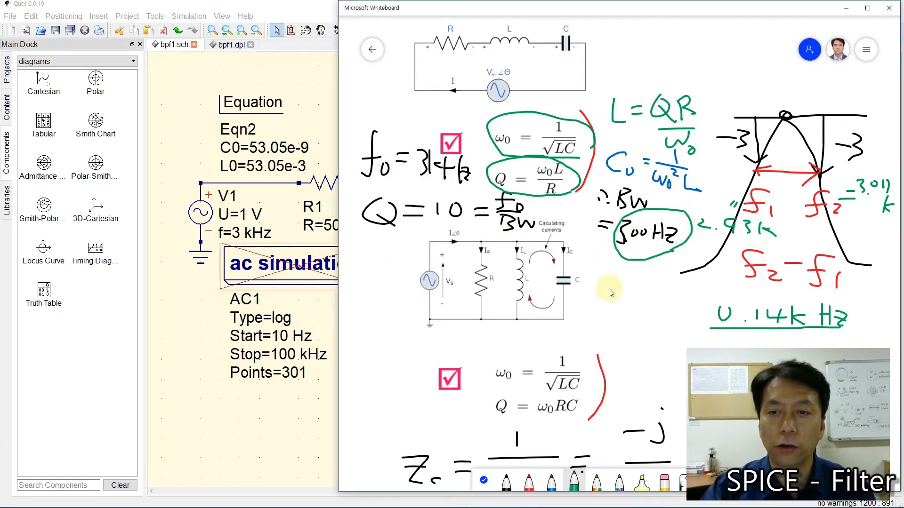
Switch to the Qucs schematic, delete the wire under the Vin probe, and move the probe with its ground above R1
{"action": "left_click", "coordinate": [243, 413]}
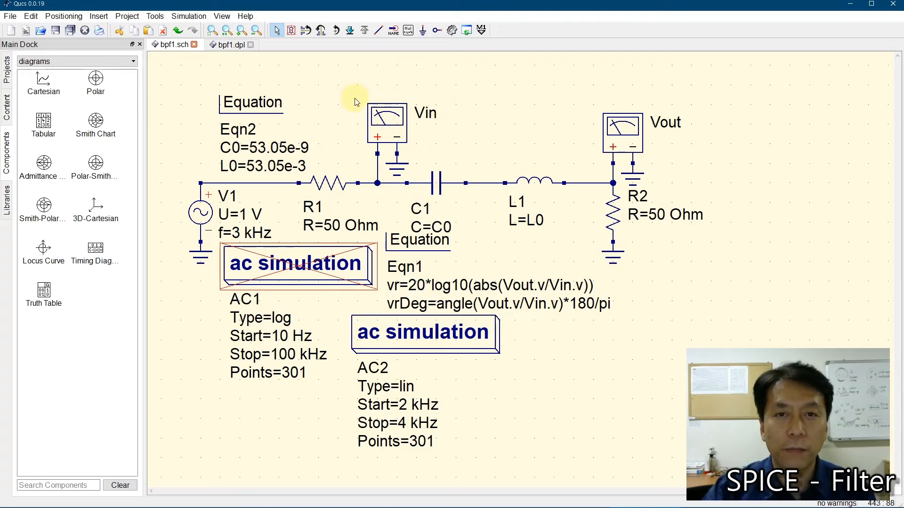
{"action": "left_click", "coordinate": [377, 162]}
{"action": "key", "text": "Delete"}
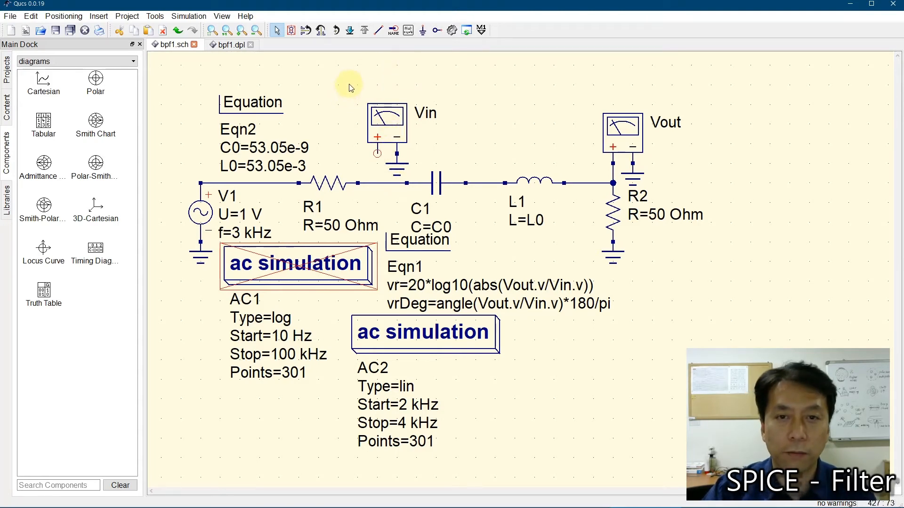
{"action": "left_click_drag", "start_coordinate": [348, 83], "coordinate": [433, 170]}
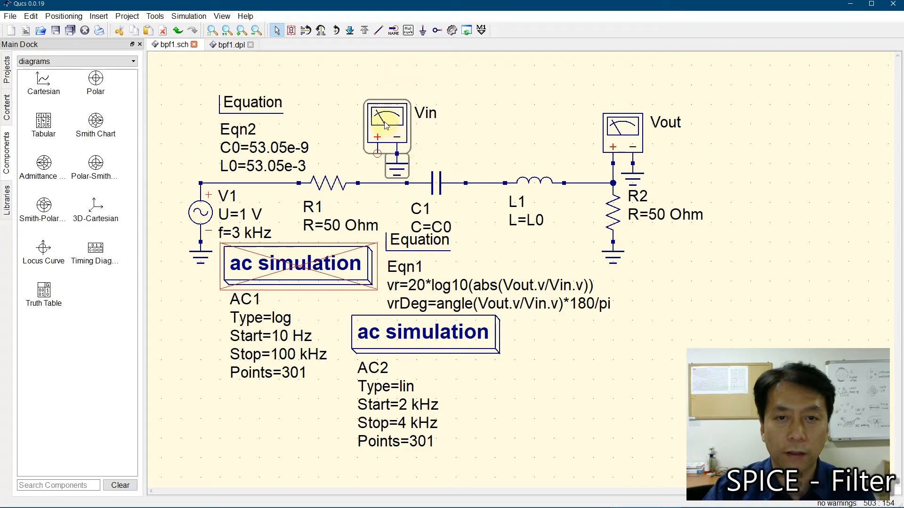
{"action": "left_click_drag", "start_coordinate": [386, 123], "coordinate": [309, 99]}
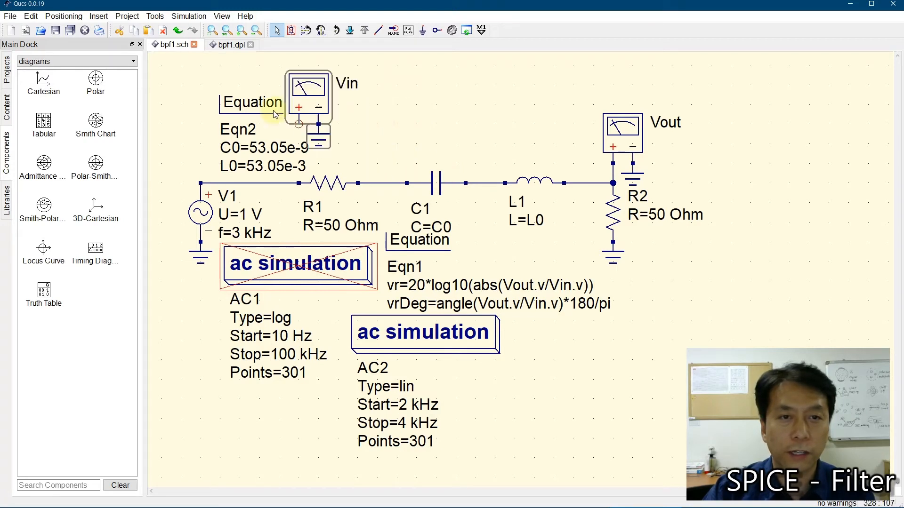
Move the Eqn2 equation block to the empty space above capacitor C1
{"action": "left_click", "coordinate": [248, 105]}
{"action": "key", "text": "Delete"}
{"action": "key", "text": "ctrl+z"}
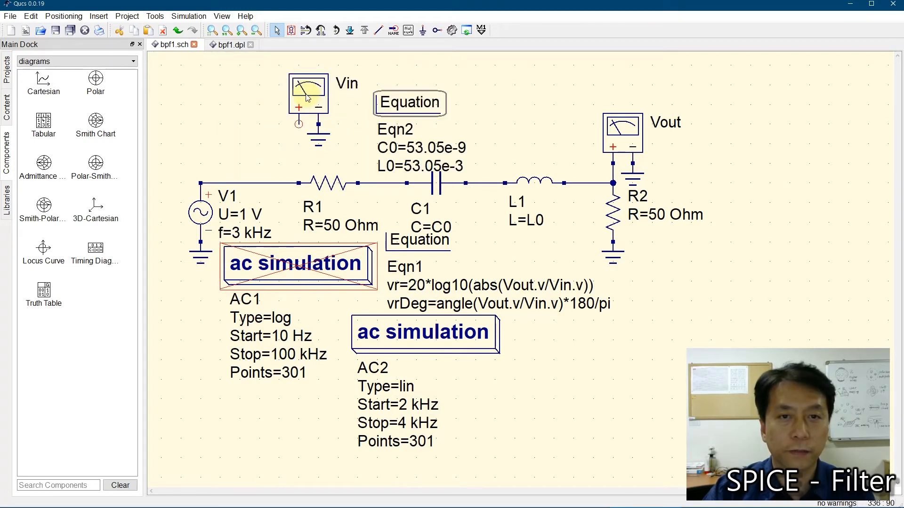
Place the Vin probe with its ground above the source line and wire its positive terminal between V1 and R1
{"action": "left_click_drag", "start_coordinate": [306, 105], "coordinate": [287, 124]}
{"action": "left_click", "coordinate": [378, 30]}
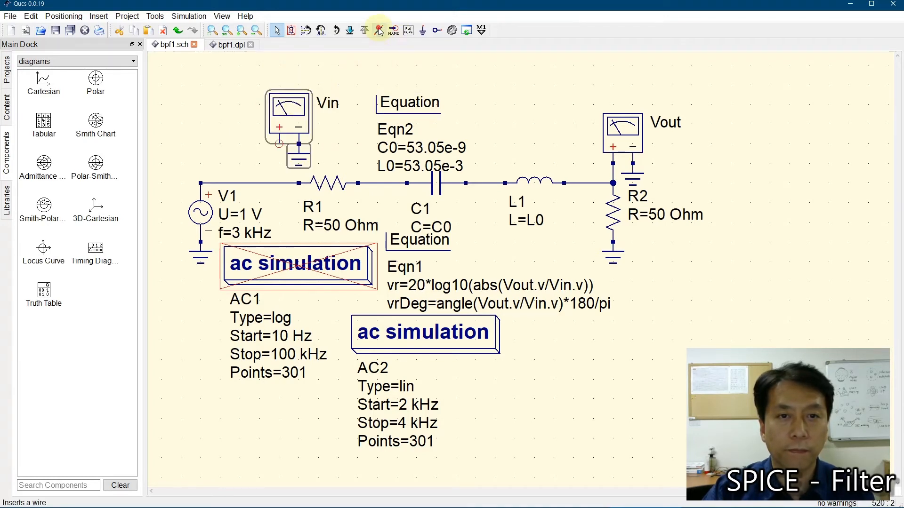
{"action": "left_click", "coordinate": [279, 144]}
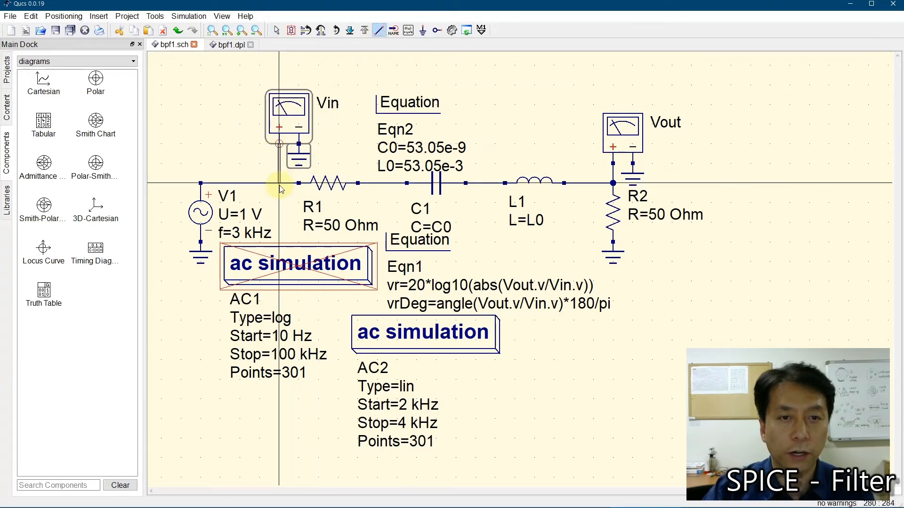
{"action": "left_click", "coordinate": [279, 182]}
{"action": "key", "text": "Escape"}
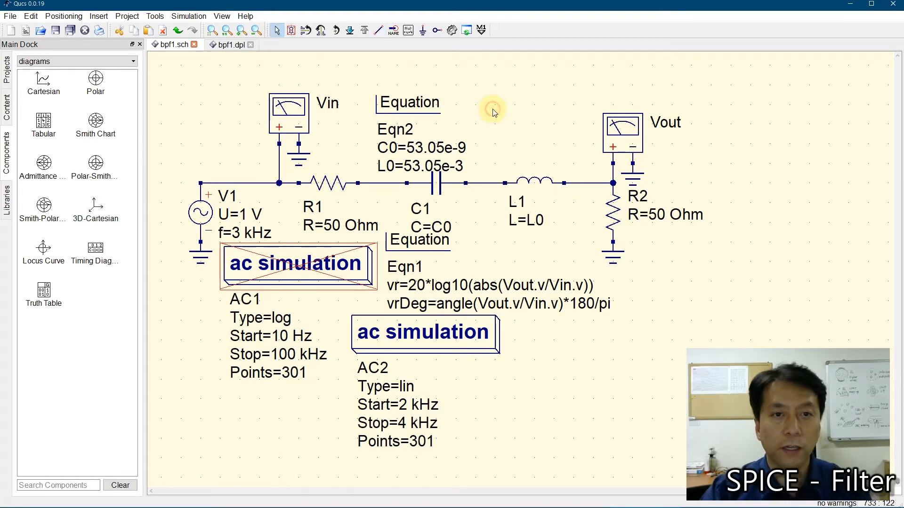
Run the simulation and look up the frequency below 3 kHz where vr is about 3 dB under its peak
{"action": "left_click", "coordinate": [452, 31]}
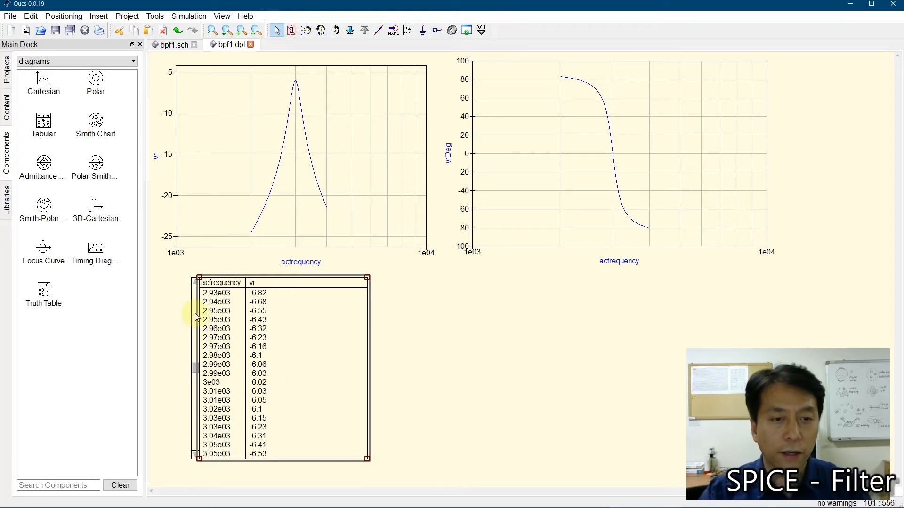
{"action": "left_click", "coordinate": [196, 284]}
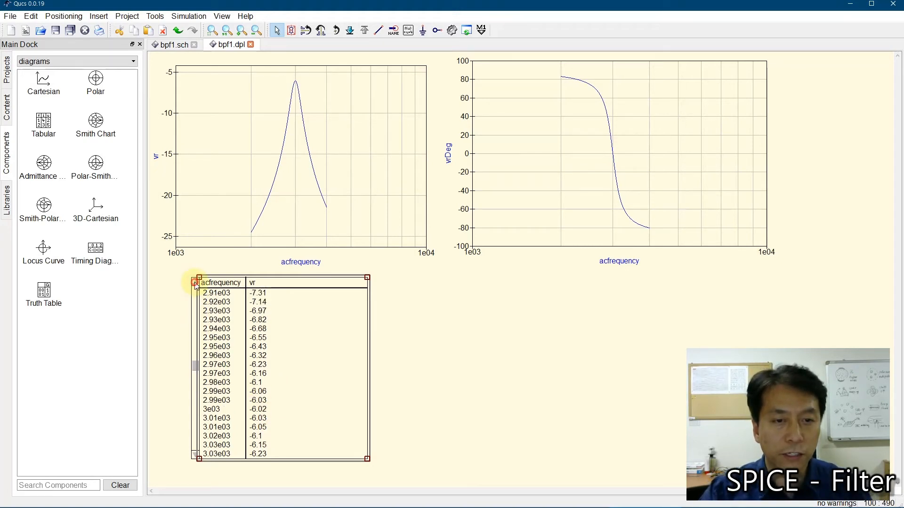
{"action": "left_click", "coordinate": [196, 284]}
{"action": "left_click", "coordinate": [195, 285]}
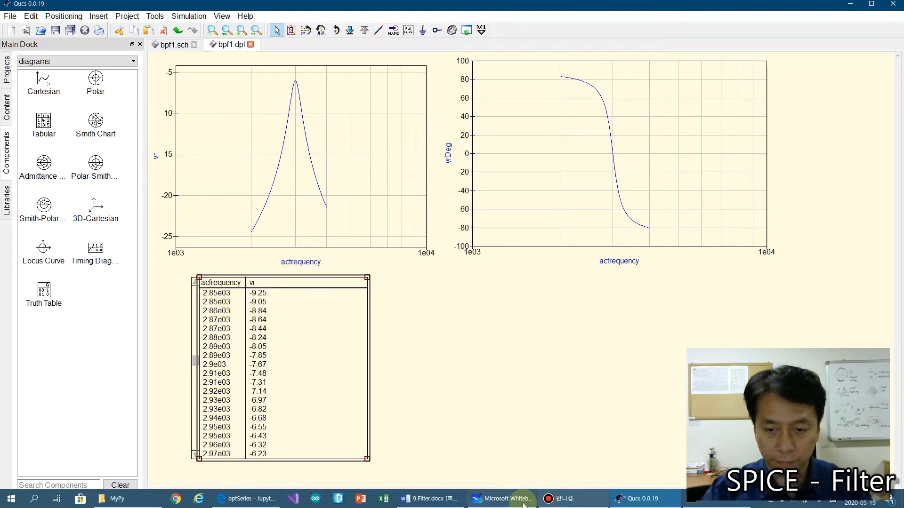
Switch to Microsoft Whiteboard and write 2.85k in red below the green f1 value
{"action": "left_click", "coordinate": [503, 501]}
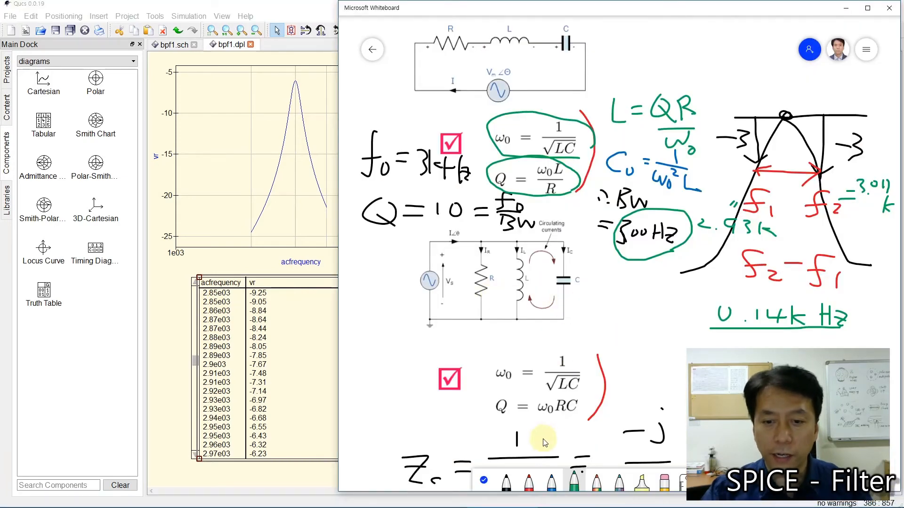
{"action": "left_click", "coordinate": [529, 481]}
{"action": "mouse_move", "coordinate": [696, 243]}
{"action": "left_mouse_down"}
{"action": "mouse_move", "coordinate": [710, 254]}
{"action": "mouse_move", "coordinate": [734, 243]}
{"action": "mouse_move", "coordinate": [777, 254]}
{"action": "left_mouse_up"}
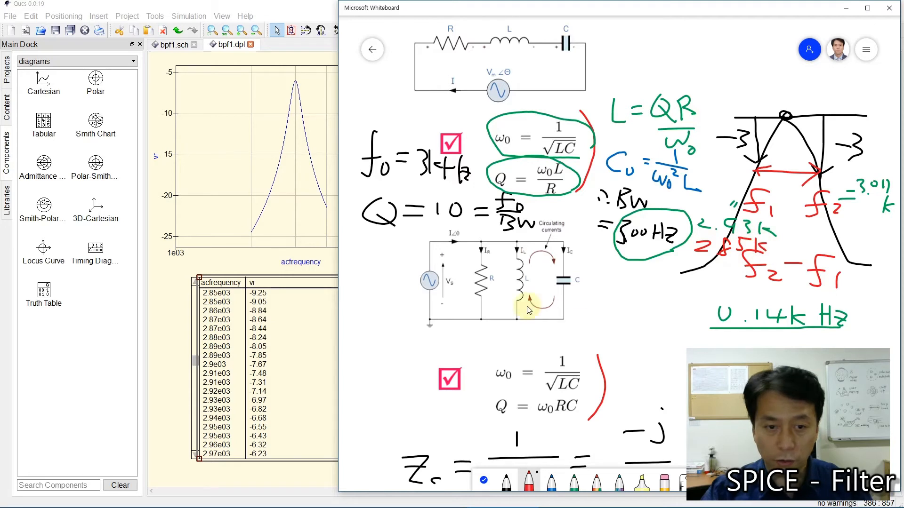
Examine the Qucs results table above 3 kHz for the frequency where vr is closest to -9 dB
{"action": "left_click", "coordinate": [195, 455]}
{"action": "left_click", "coordinate": [195, 455]}
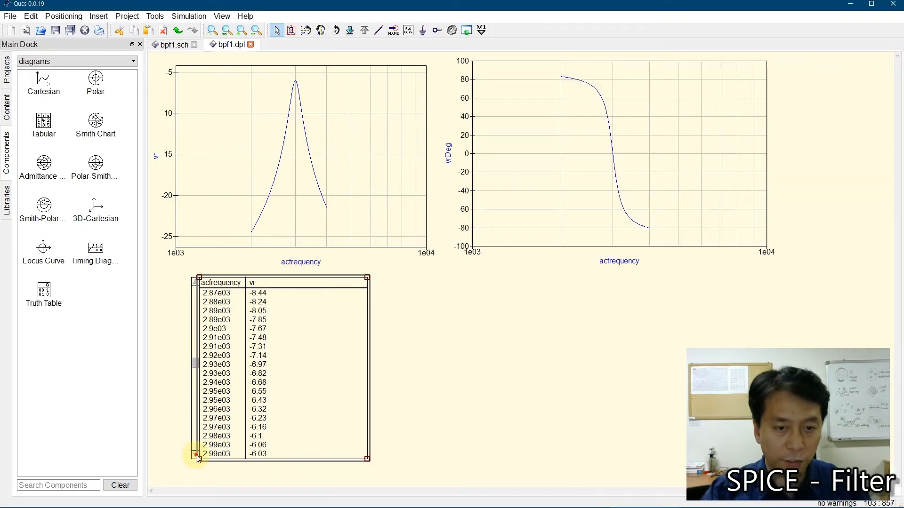
{"action": "left_click", "coordinate": [195, 456]}
{"action": "left_click", "coordinate": [195, 456]}
{"action": "left_click", "coordinate": [195, 455]}
{"action": "left_click", "coordinate": [195, 455]}
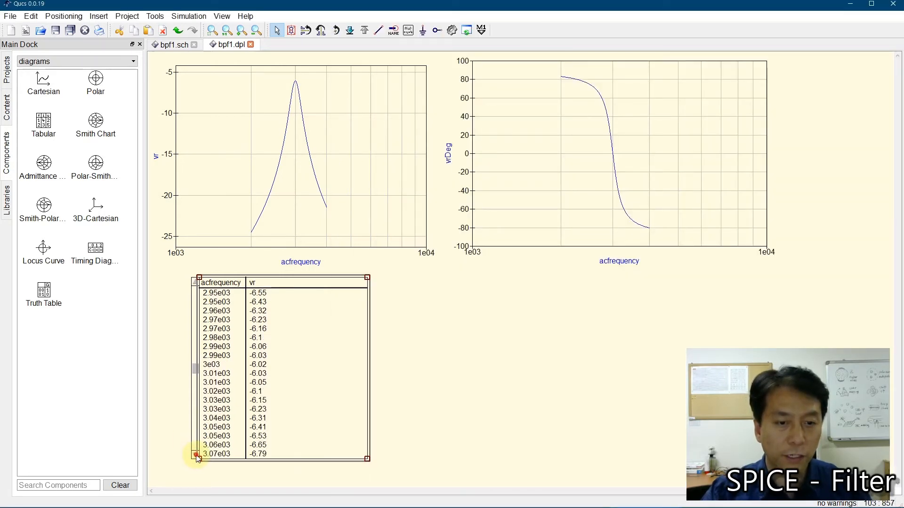
{"action": "left_click", "coordinate": [195, 455]}
{"action": "left_click", "coordinate": [195, 455]}
{"action": "left_click", "coordinate": [195, 455]}
{"action": "left_click", "coordinate": [195, 455]}
{"action": "left_click", "coordinate": [195, 455]}
{"action": "left_click", "coordinate": [194, 455]}
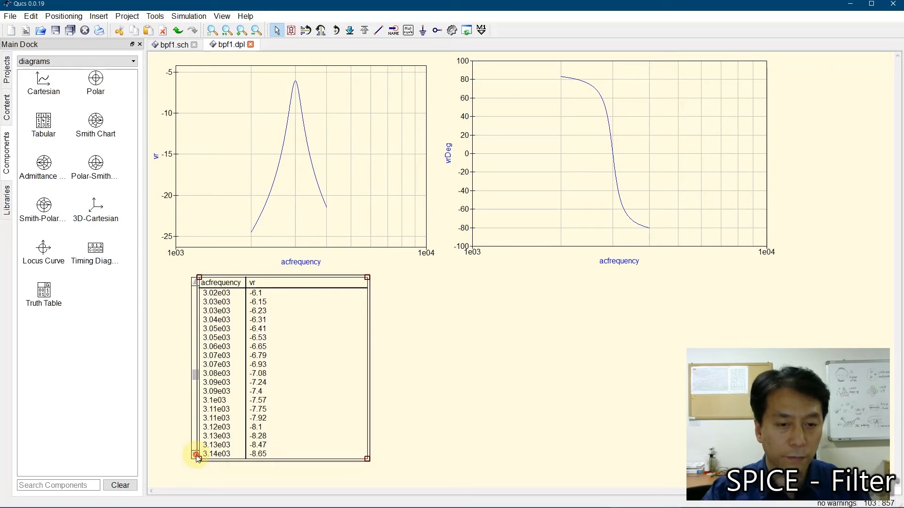
{"action": "left_click", "coordinate": [195, 455]}
{"action": "left_click", "coordinate": [194, 455]}
{"action": "left_click", "coordinate": [195, 455]}
{"action": "left_click", "coordinate": [195, 455]}
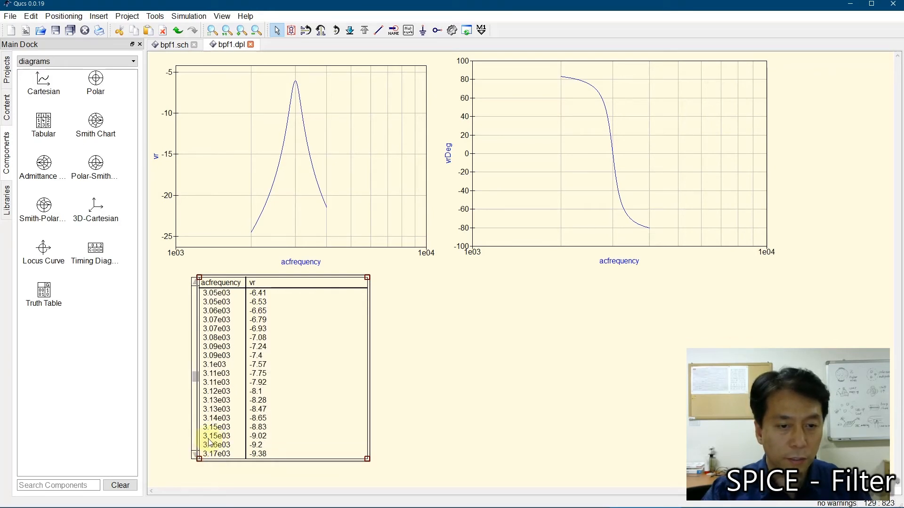
Switch to Microsoft Whiteboard and write 3.15k in red below the green f2 value
{"action": "mouse_move", "coordinate": [643, 507]}
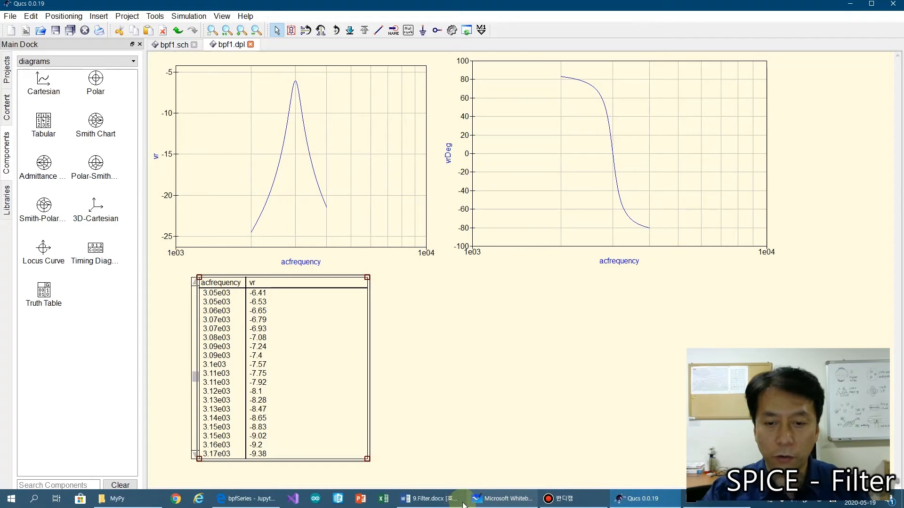
{"action": "left_click", "coordinate": [503, 498]}
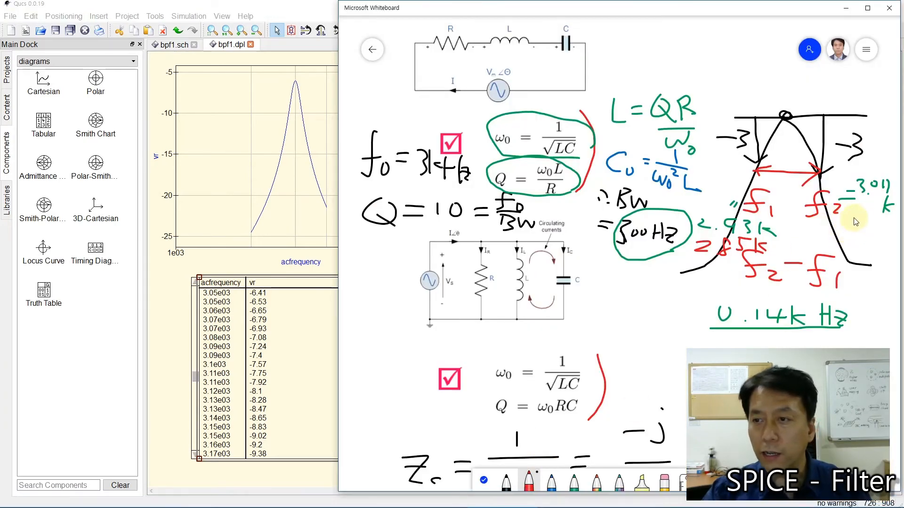
{"action": "mouse_move", "coordinate": [837, 219]}
{"action": "left_mouse_down"}
{"action": "mouse_move", "coordinate": [842, 230]}
{"action": "mouse_move", "coordinate": [868, 223]}
{"action": "mouse_move", "coordinate": [866, 237]}
{"action": "mouse_move", "coordinate": [874, 224]}
{"action": "mouse_move", "coordinate": [878, 240]}
{"action": "mouse_move", "coordinate": [886, 240]}
{"action": "left_mouse_up"}
{"action": "left_click", "coordinate": [853, 231]}
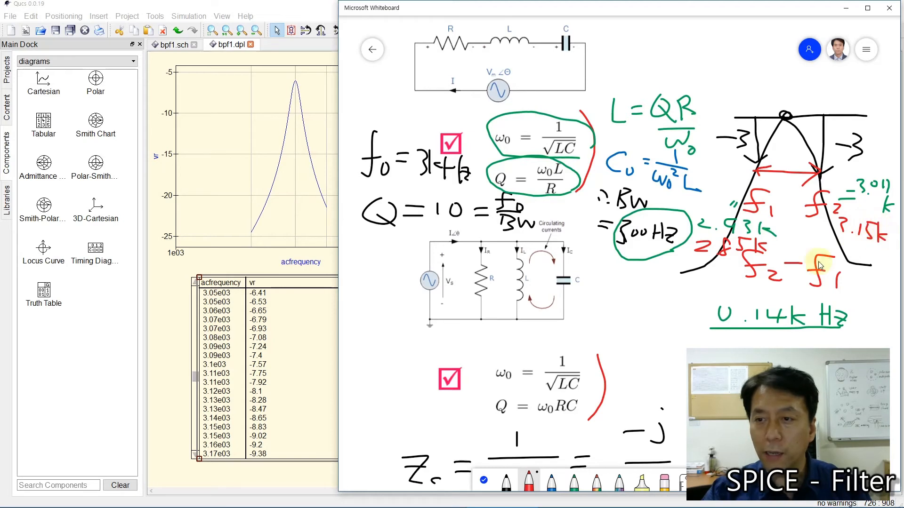
Write the new bandwidth 0.3kHz in red next to the green 0.14k Hz result
{"action": "mouse_move", "coordinate": [636, 325]}
{"action": "left_mouse_down"}
{"action": "mouse_move", "coordinate": [673, 343]}
{"action": "mouse_move", "coordinate": [712, 345]}
{"action": "left_mouse_up"}
{"action": "left_click", "coordinate": [657, 338]}
{"action": "left_click_drag", "start_coordinate": [711, 336], "coordinate": [725, 335]}
{"action": "left_click_drag", "start_coordinate": [721, 329], "coordinate": [721, 345]}
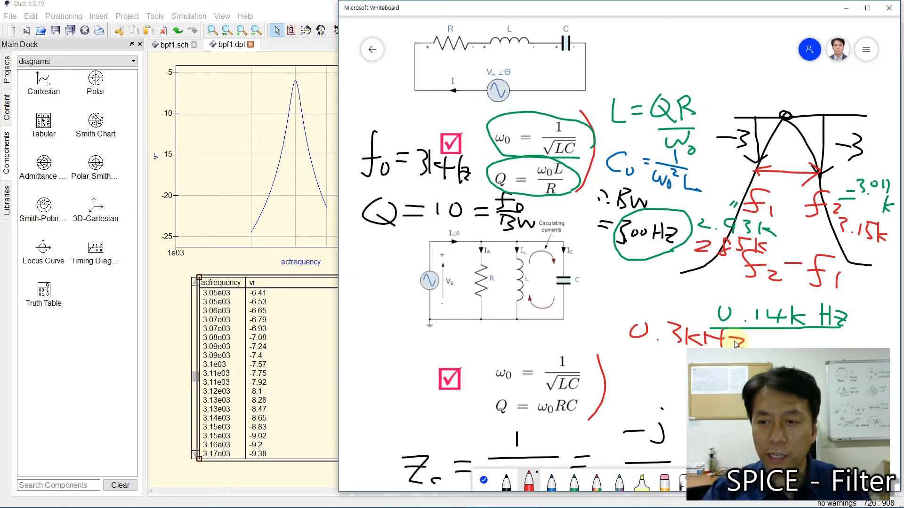
Switch to Qucs and save the bpf1.sch schematic as a new file named bpf2.sch
{"action": "mouse_move", "coordinate": [527, 506]}
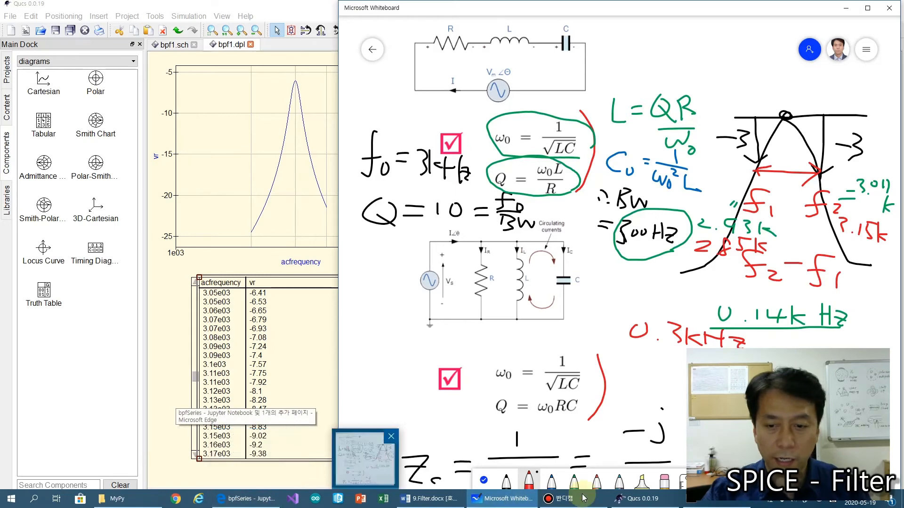
{"action": "left_click", "coordinate": [626, 501]}
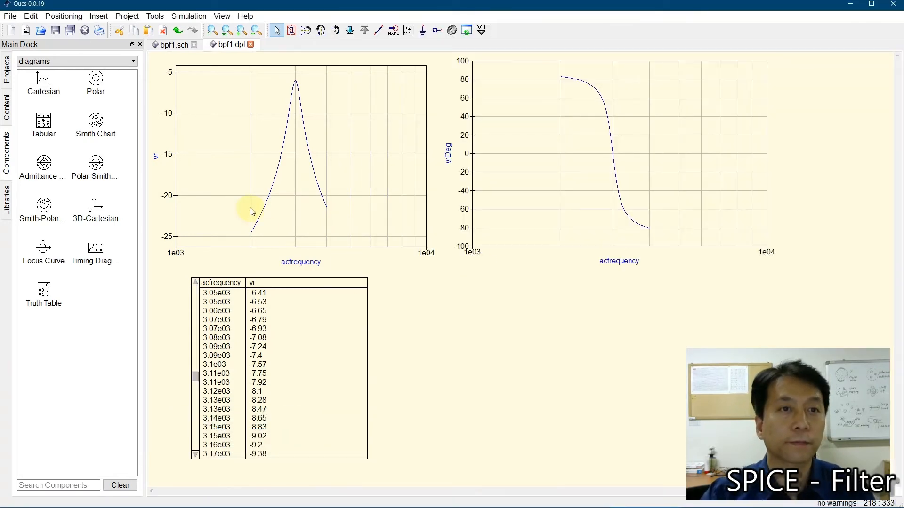
{"action": "left_click", "coordinate": [174, 45]}
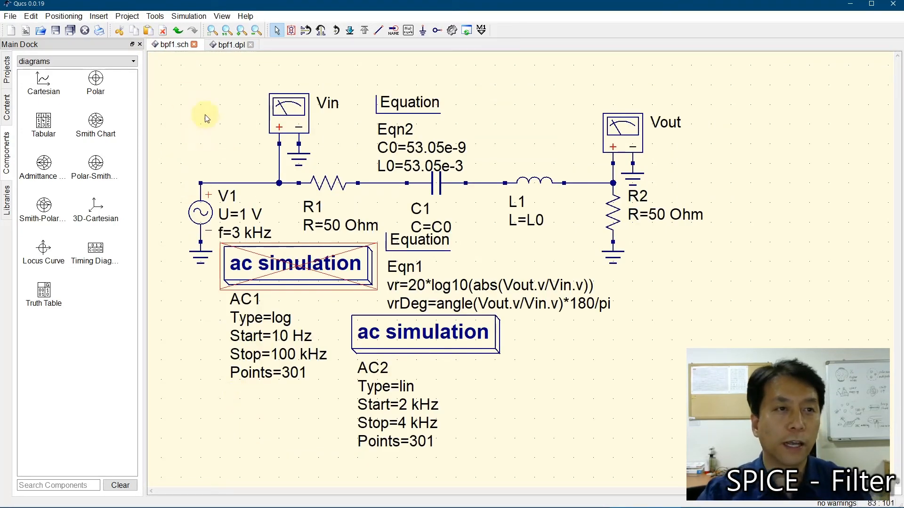
{"action": "left_click", "coordinate": [10, 16]}
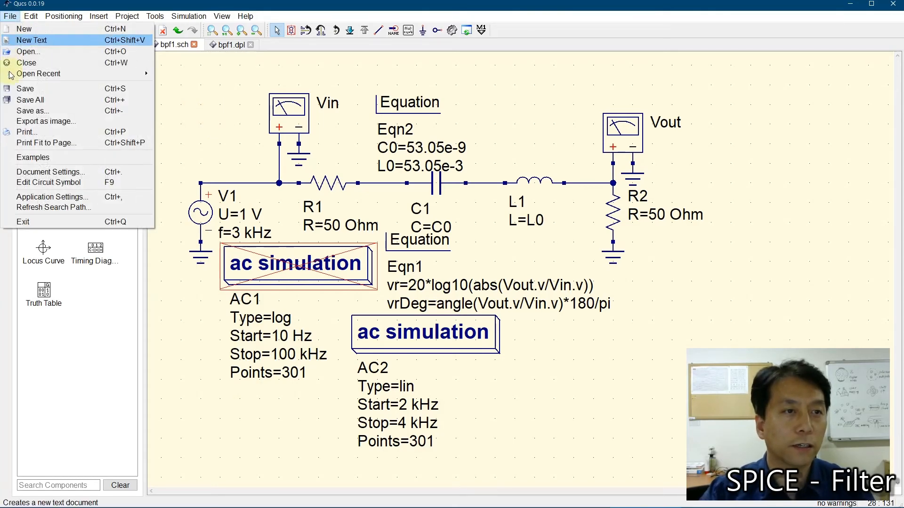
{"action": "left_click", "coordinate": [25, 113]}
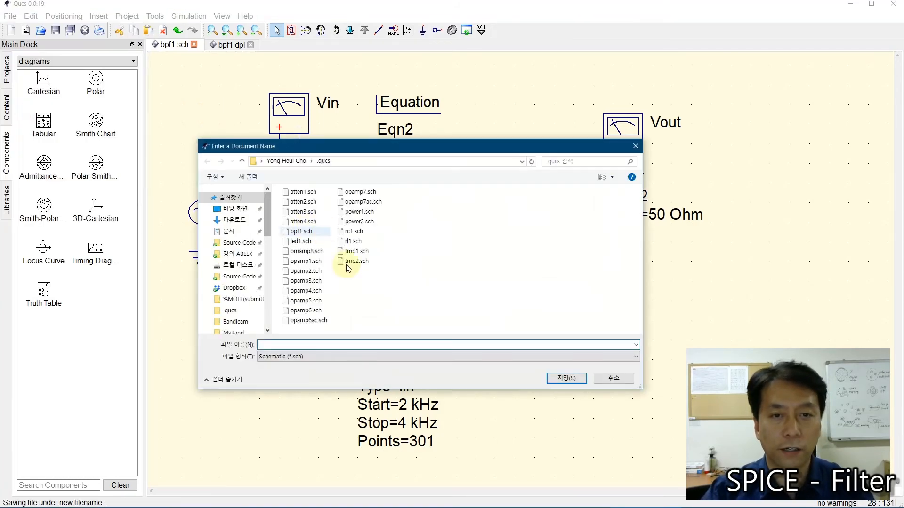
{"action": "left_click", "coordinate": [303, 232]}
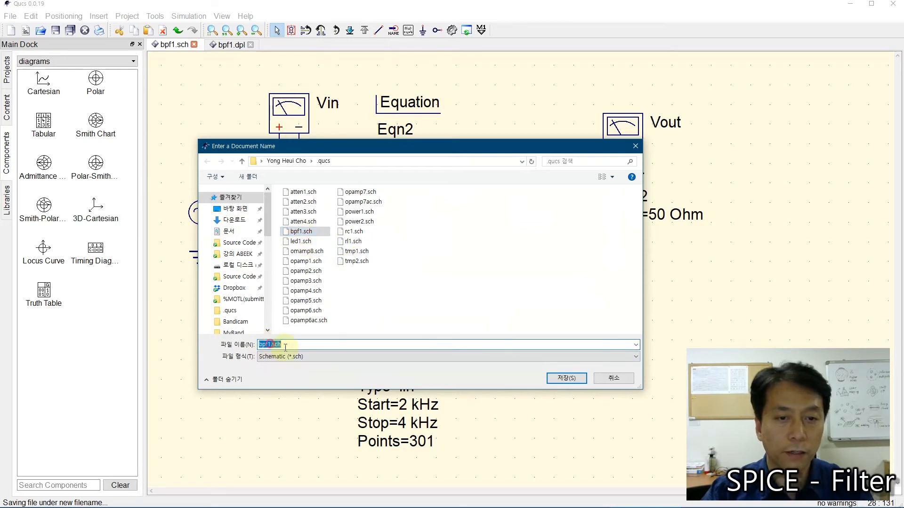
{"action": "left_click", "coordinate": [271, 345]}
{"action": "key", "text": "BackSpace"}
{"action": "type", "text": "2"}
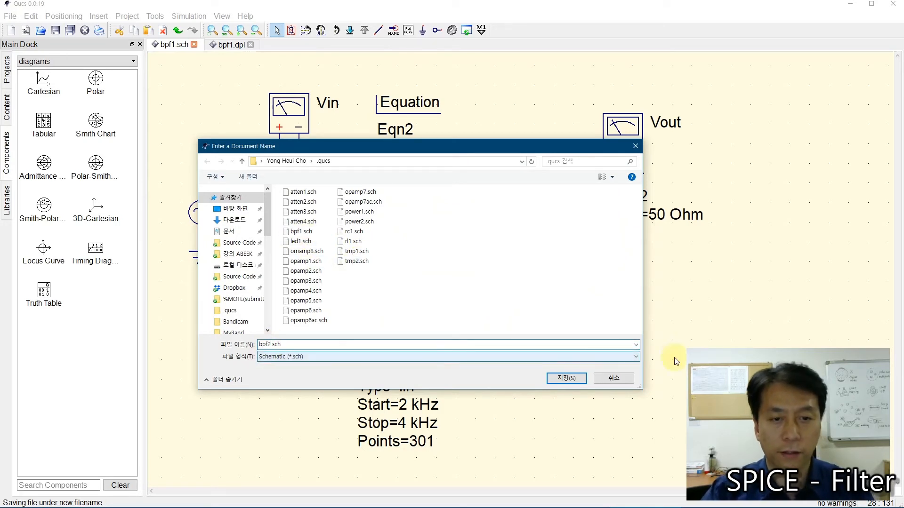
{"action": "left_click", "coordinate": [567, 378]}
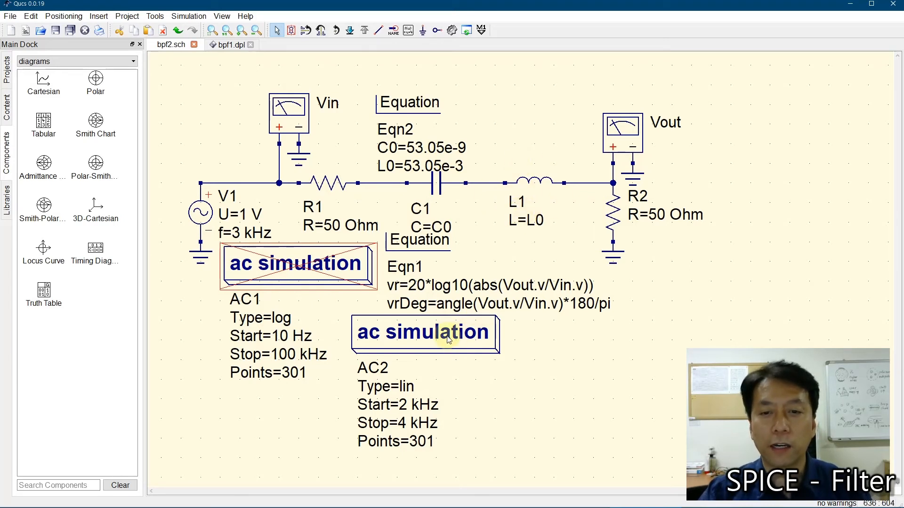
Move the AC2 simulation block beside R2's ground and shift the Eqn1 equation block down, clear of the circuit
{"action": "left_click_drag", "start_coordinate": [419, 333], "coordinate": [703, 271]}
{"action": "left_click", "coordinate": [697, 253]}
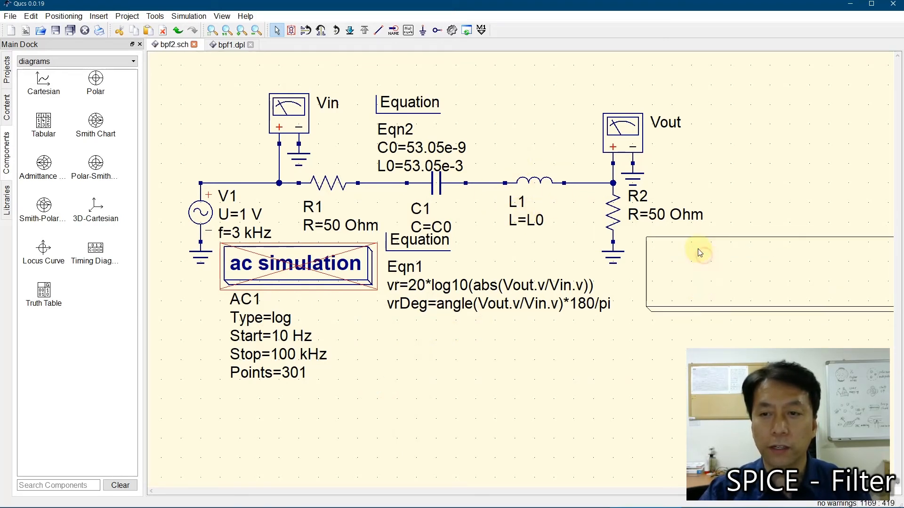
{"action": "left_click", "coordinate": [562, 352]}
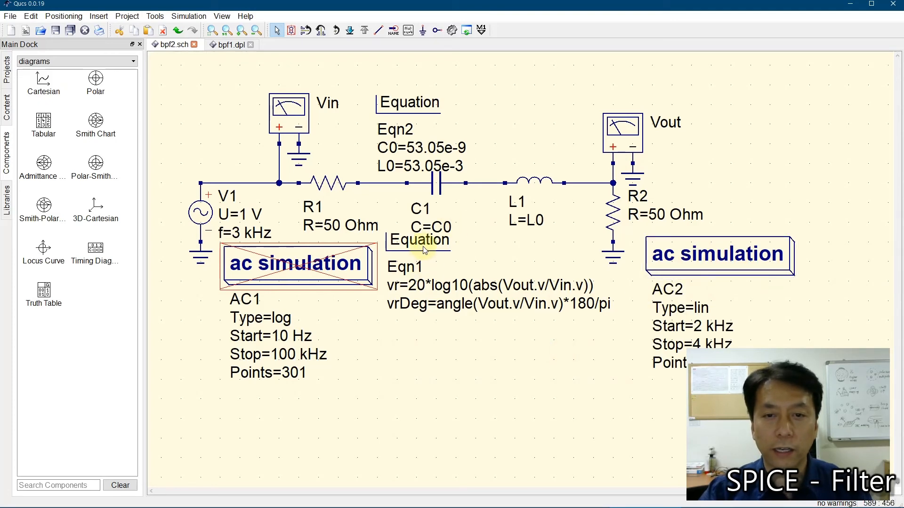
{"action": "left_click_drag", "start_coordinate": [416, 249], "coordinate": [417, 299]}
Delete the series capacitor C1 from the circuit
{"action": "left_click", "coordinate": [441, 193]}
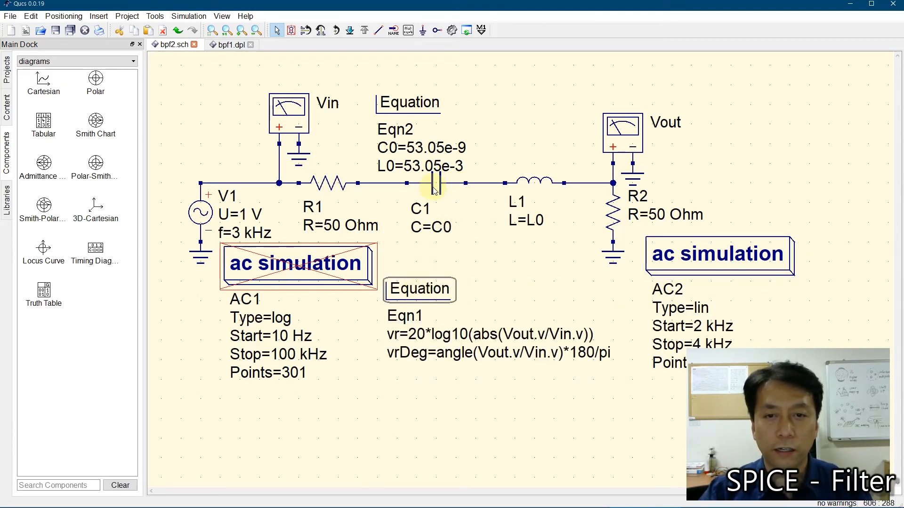
{"action": "key", "text": "Delete"}
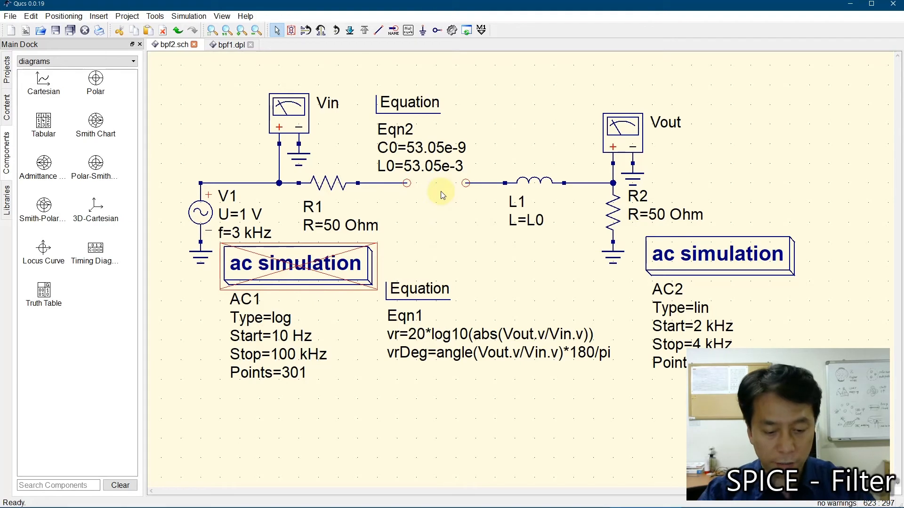
Place the cut C1 and L1 below the signal line and delete the leftover wire segment between their gaps
{"action": "key", "text": "ctrl+v"}
{"action": "left_click", "coordinate": [434, 238]}
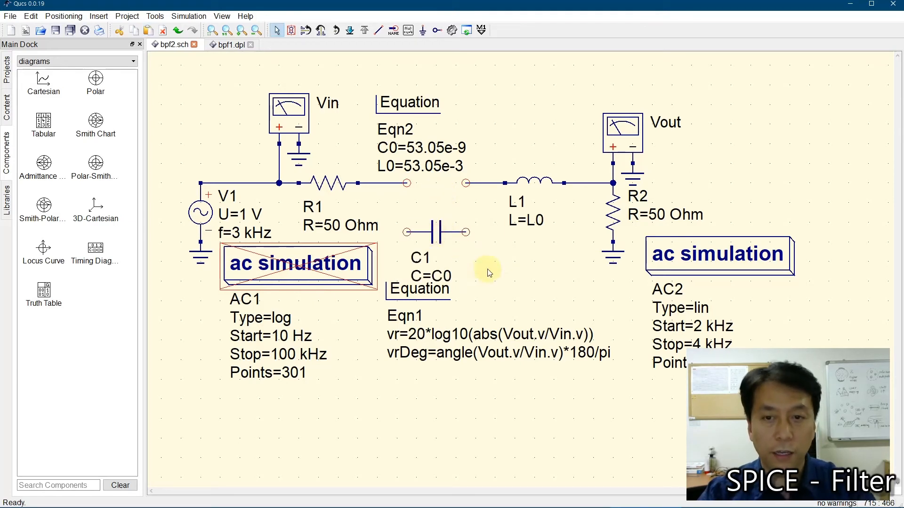
{"action": "left_click", "coordinate": [535, 187]}
{"action": "key", "text": "Delete"}
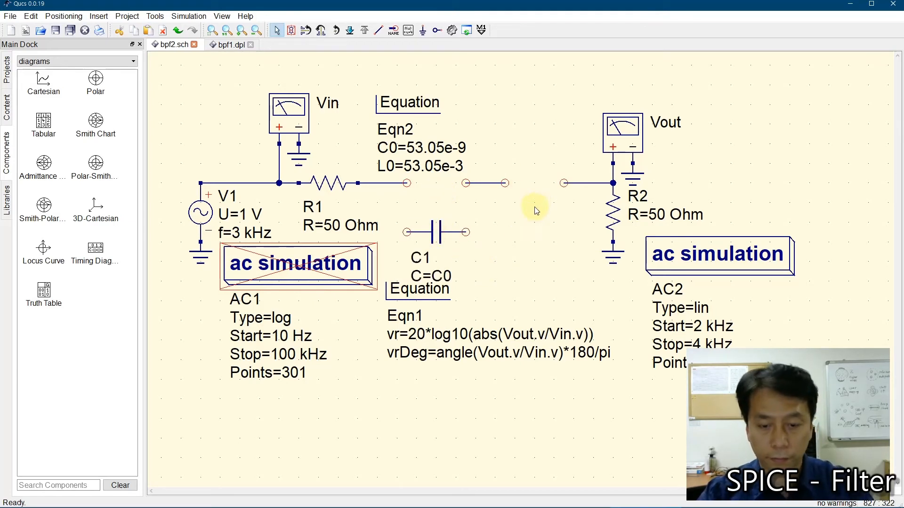
{"action": "key", "text": "ctrl+v"}
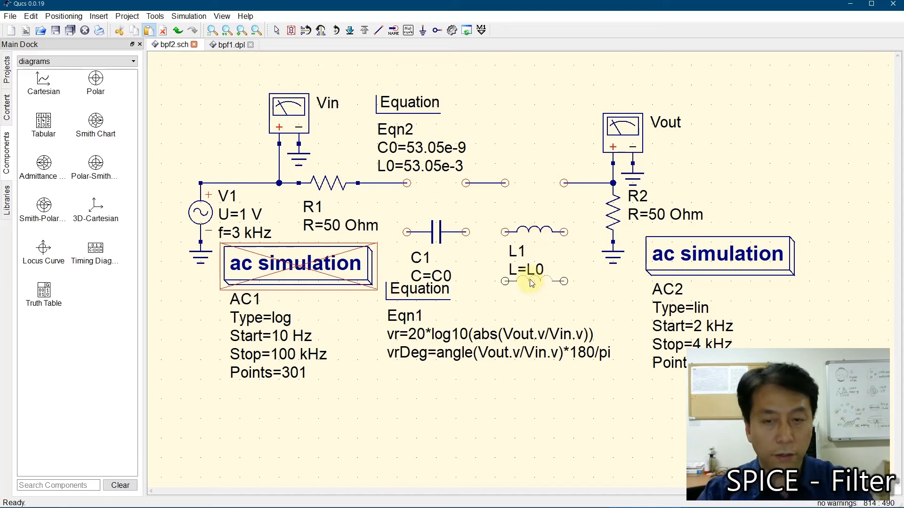
{"action": "left_click", "coordinate": [531, 282]}
{"action": "left_click", "coordinate": [497, 183]}
{"action": "key", "text": "Delete"}
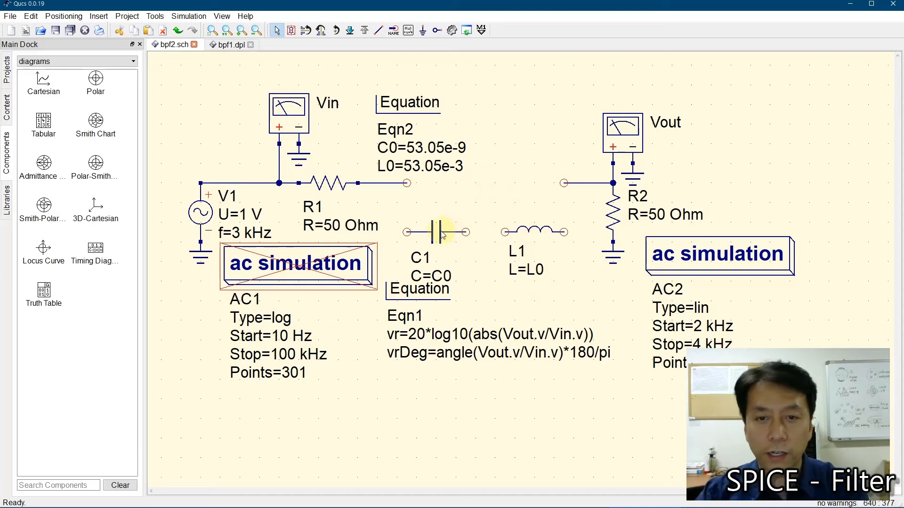
Rotate C1 and L1 to vertical and move them up so their upper terminals meet the signal line's height
{"action": "left_click", "coordinate": [443, 235]}
{"action": "key", "text": "ctrl+r"}
{"action": "left_click", "coordinate": [536, 232]}
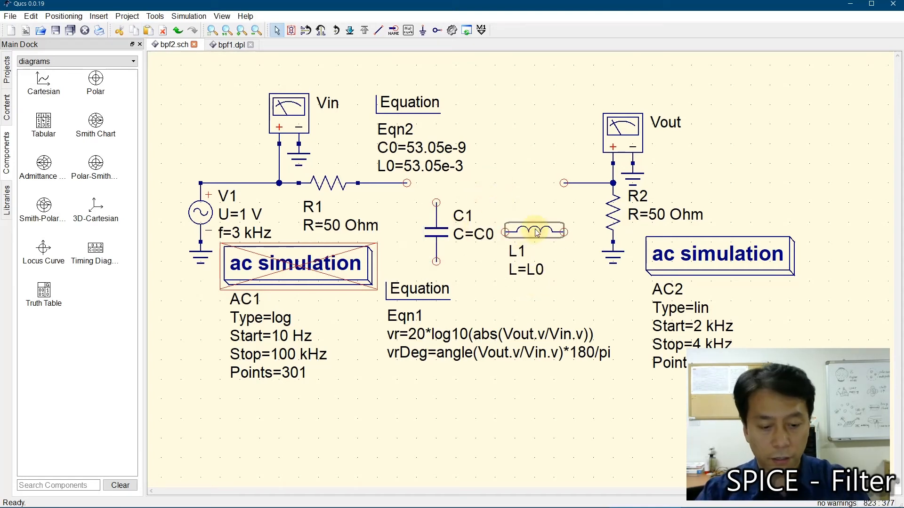
{"action": "key", "text": "ctrl+r"}
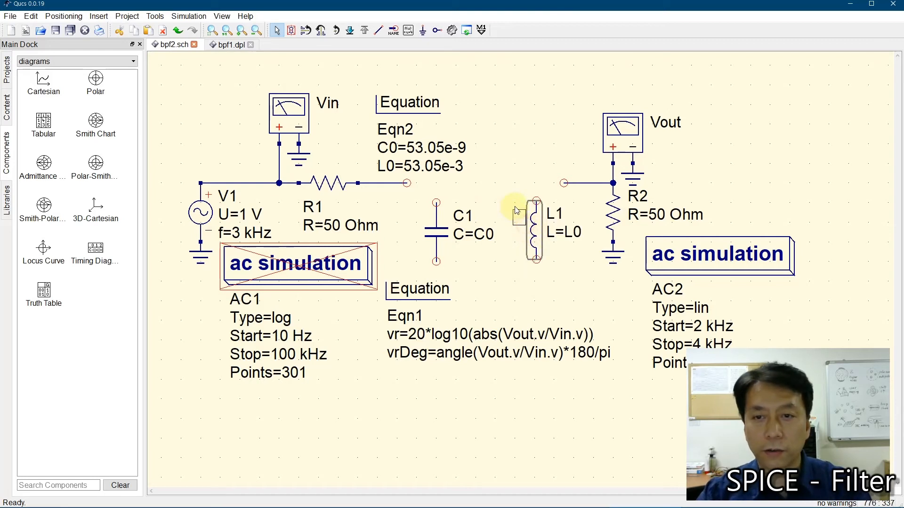
{"action": "left_click_drag", "start_coordinate": [529, 210], "coordinate": [526, 201]}
{"action": "left_click_drag", "start_coordinate": [436, 221], "coordinate": [436, 202]}
{"action": "left_click", "coordinate": [526, 211]}
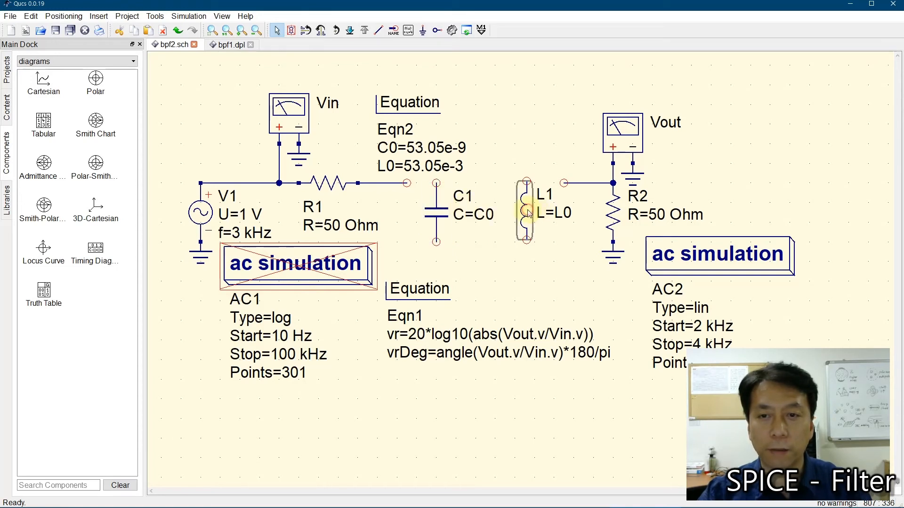
{"action": "left_click", "coordinate": [510, 275]}
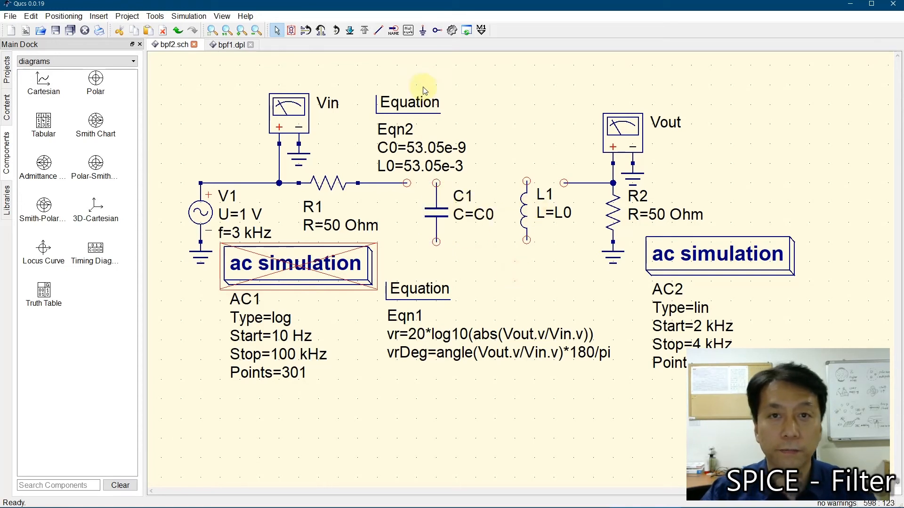
Align capacitor C1 and inductor L1 to the schematic grid
{"action": "left_click", "coordinate": [437, 211]}
{"action": "right_click", "coordinate": [443, 209]}
{"action": "left_click", "coordinate": [469, 240]}
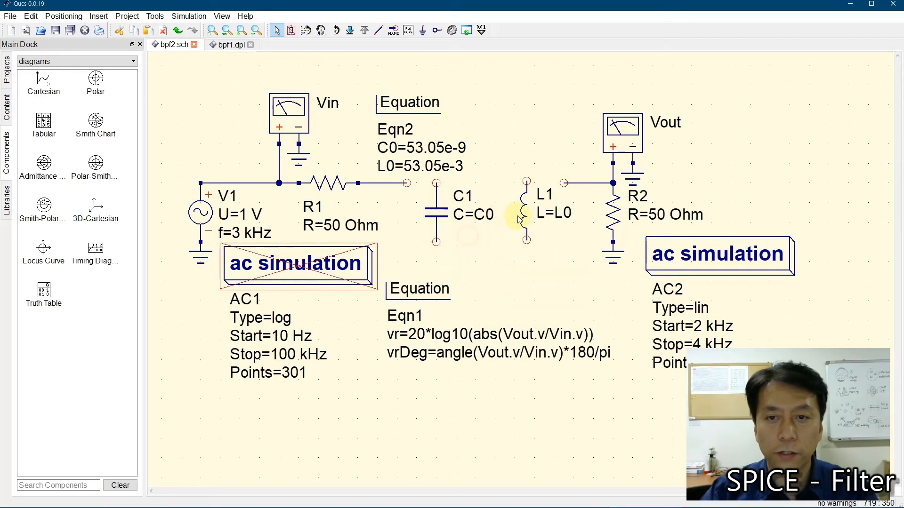
{"action": "left_click", "coordinate": [522, 215]}
{"action": "right_click", "coordinate": [520, 215]}
{"action": "left_click", "coordinate": [542, 242]}
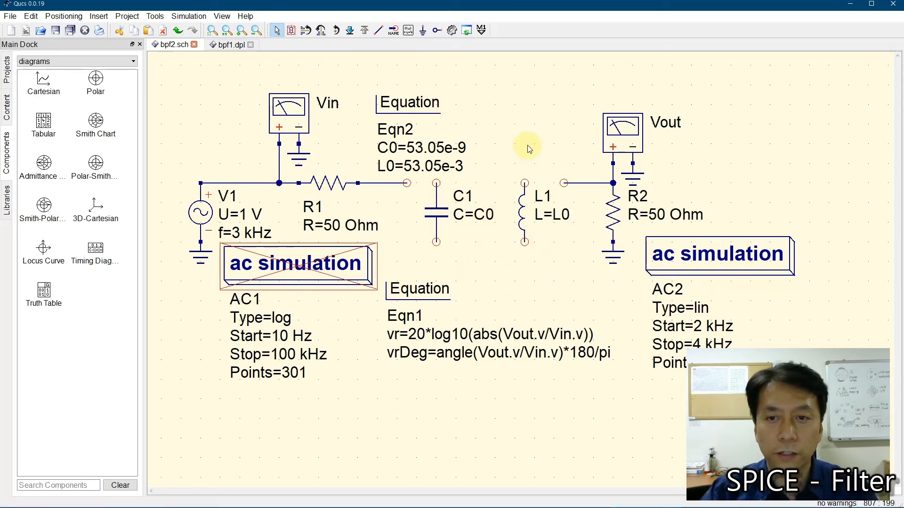
Wire R1 straight across to the Vout node so that C1 and L1 connect to the line
{"action": "left_click", "coordinate": [378, 31]}
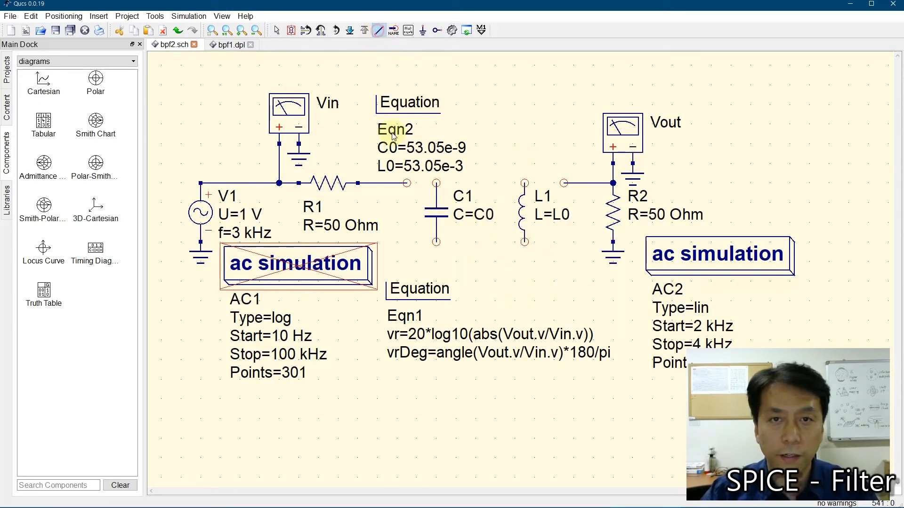
{"action": "left_click", "coordinate": [407, 183]}
{"action": "left_click", "coordinate": [563, 182]}
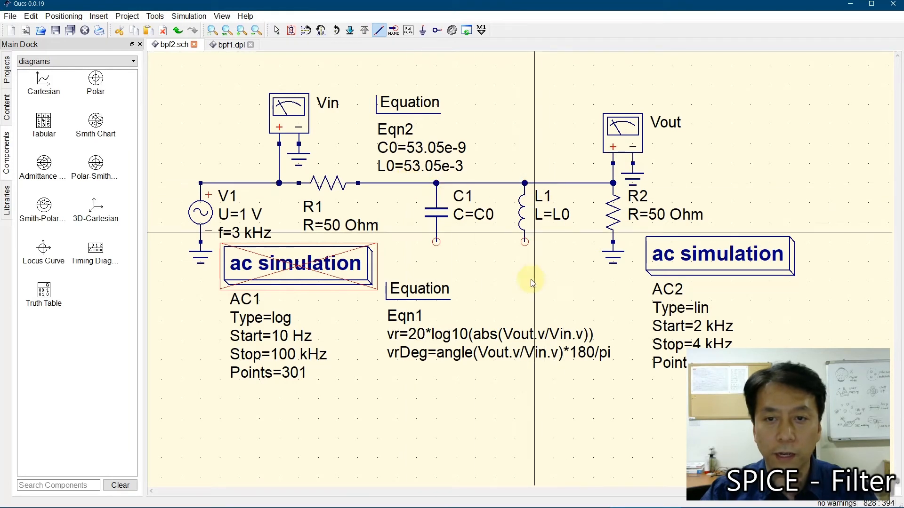
{"action": "key", "text": "Escape"}
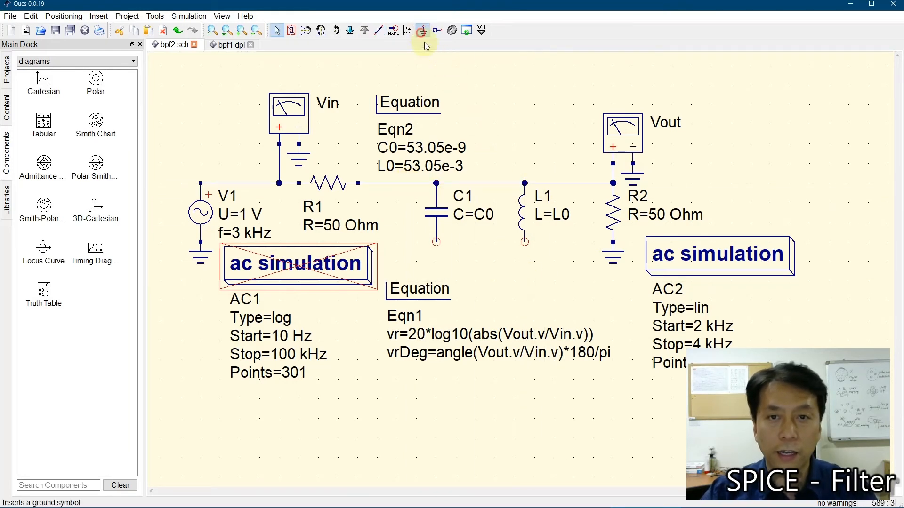
Add ground symbols to the lower terminals of C1 and L1
{"action": "left_click", "coordinate": [423, 30]}
{"action": "left_click", "coordinate": [439, 245]}
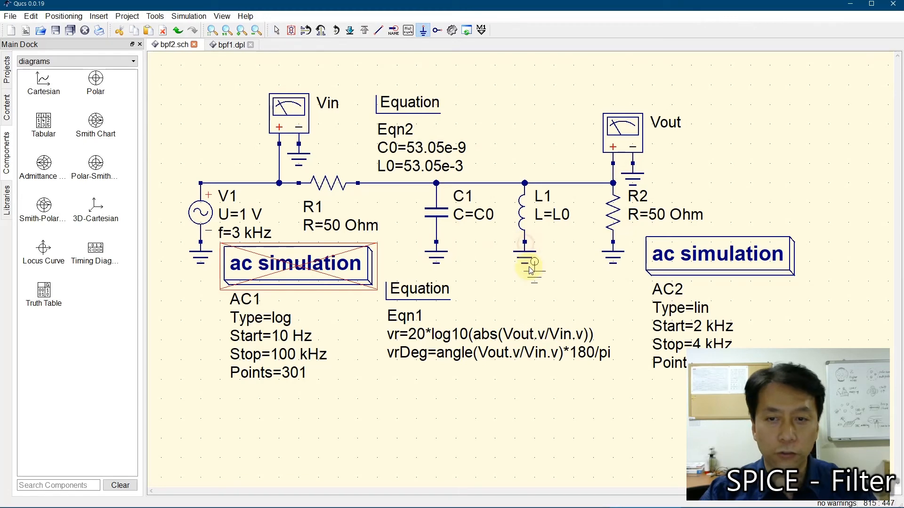
{"action": "left_click", "coordinate": [525, 244]}
{"action": "key", "text": "Escape"}
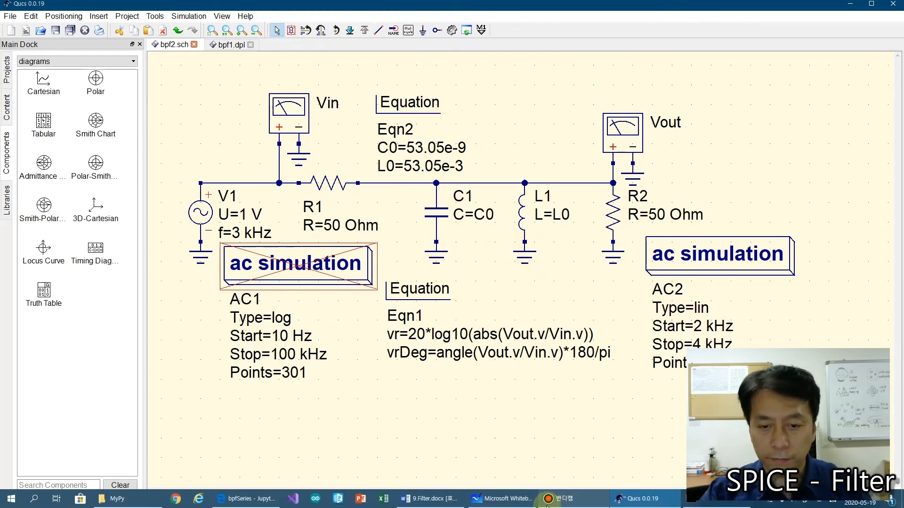
Switch to Microsoft Whiteboard and sketch a red series resistor on the source line of the parallel RLC circuit
{"action": "left_click", "coordinate": [503, 499]}
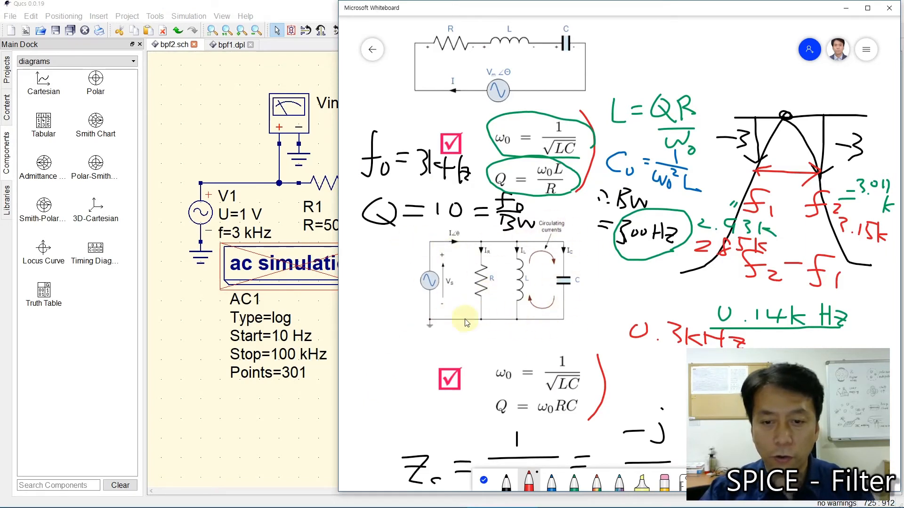
{"action": "left_click", "coordinate": [528, 482]}
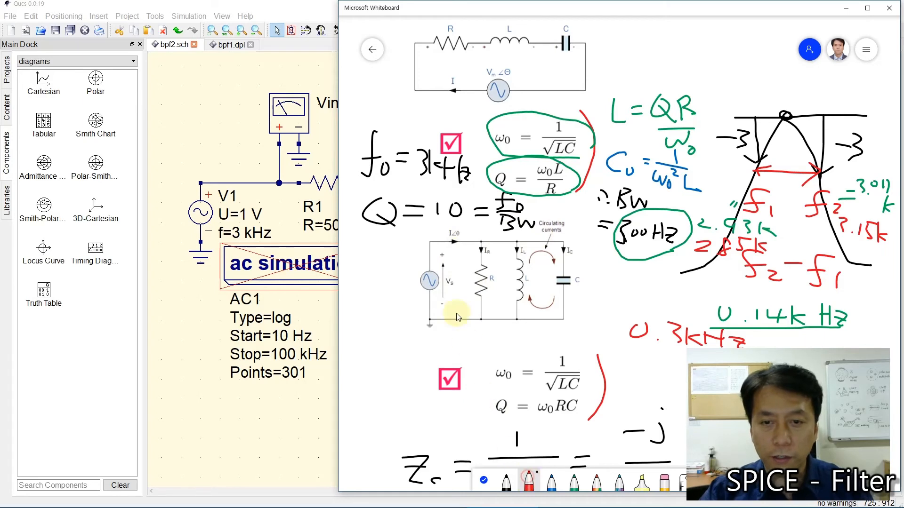
{"action": "left_click", "coordinate": [439, 242]}
{"action": "mouse_move", "coordinate": [438, 241]}
{"action": "left_mouse_down"}
{"action": "mouse_move", "coordinate": [437, 230]}
{"action": "mouse_move", "coordinate": [464, 241]}
{"action": "left_mouse_up"}
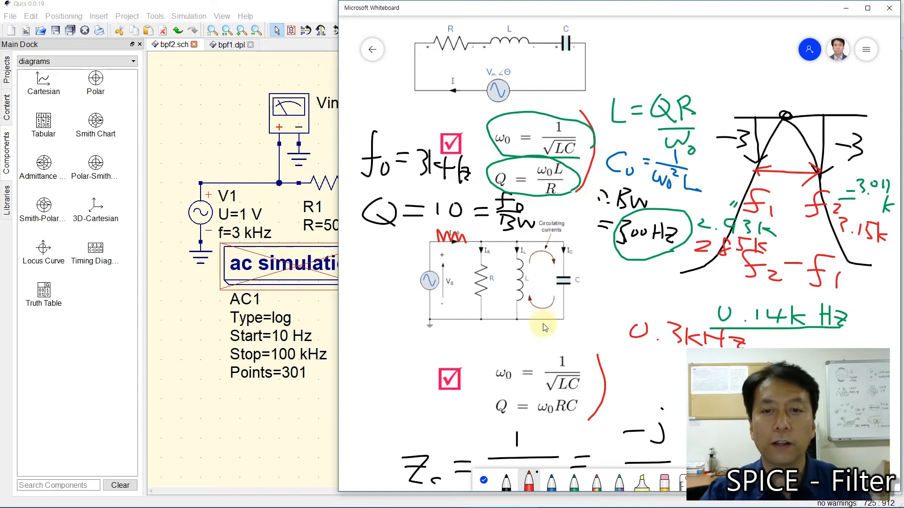
Switch back to Qucs, deactivate AC2, activate the logarithmic AC1 sweep and run the simulation
{"action": "left_click", "coordinate": [231, 412]}
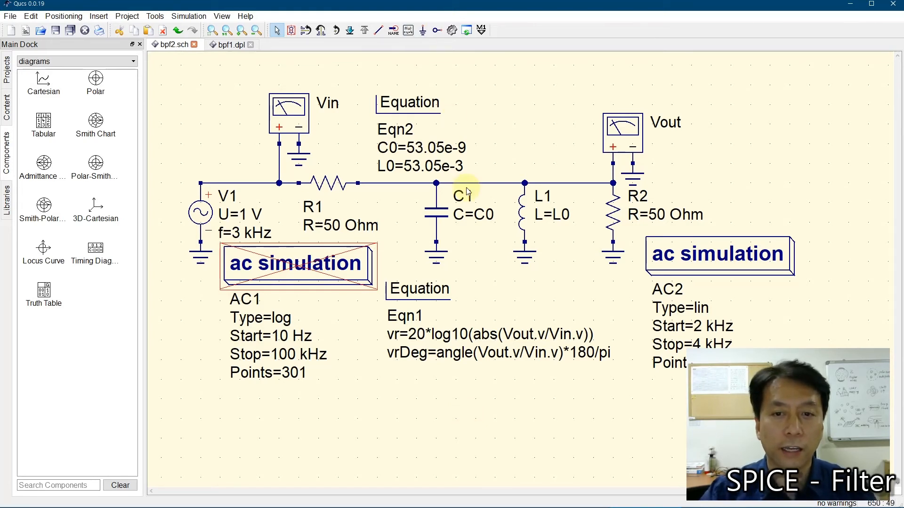
{"action": "left_click", "coordinate": [700, 254]}
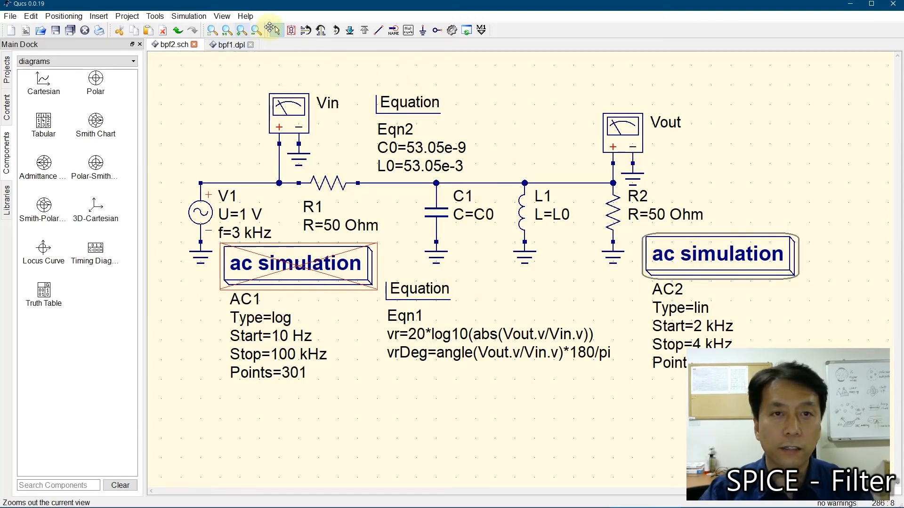
{"action": "left_click", "coordinate": [292, 33]}
{"action": "left_click", "coordinate": [279, 259]}
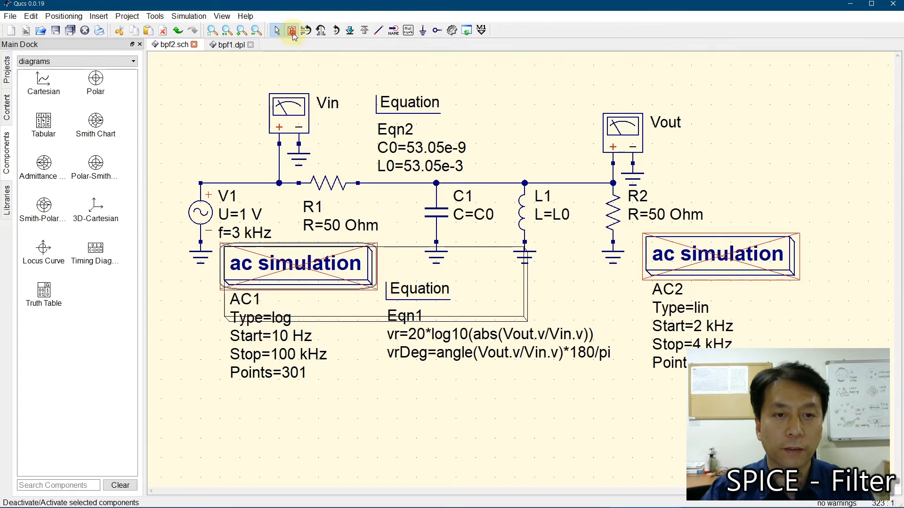
{"action": "left_click", "coordinate": [354, 421]}
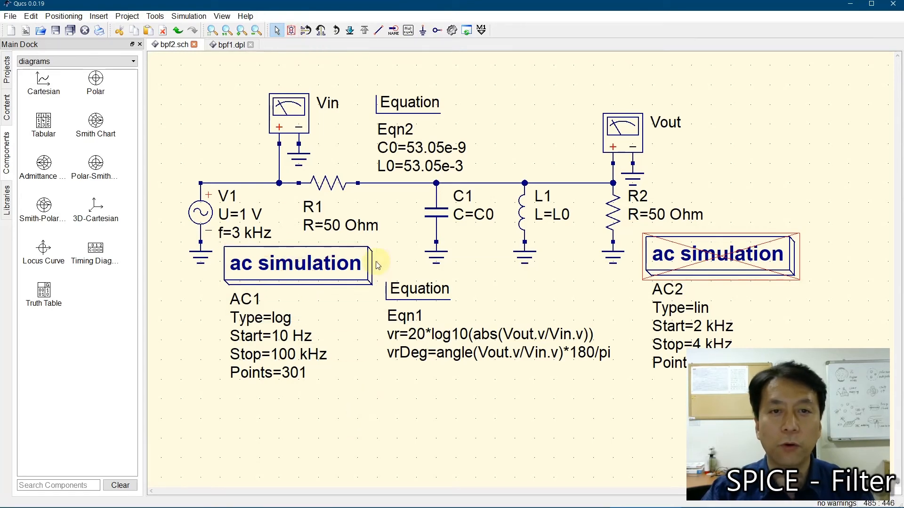
{"action": "left_click", "coordinate": [452, 33]}
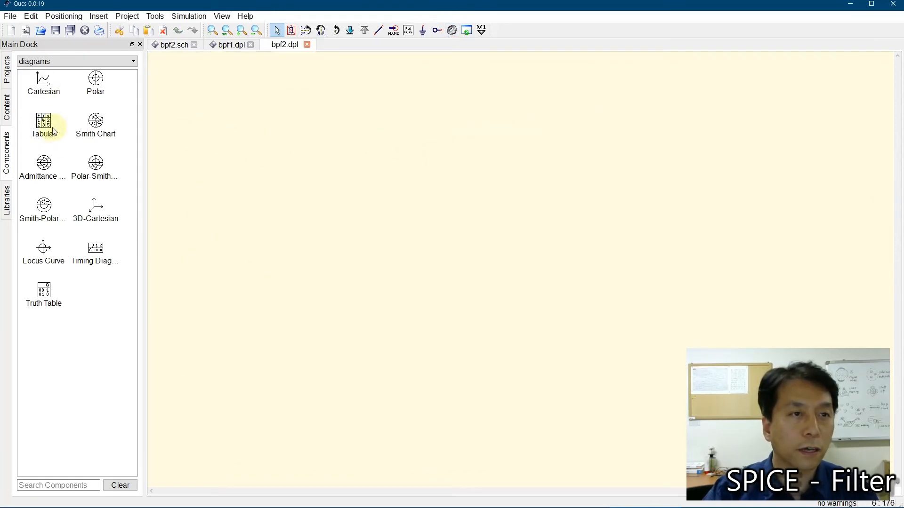
Add a Cartesian diagram of vr with a logarithmic x-axis grid and enlarge it to about twice its size
{"action": "left_click", "coordinate": [49, 80]}
{"action": "left_click", "coordinate": [165, 149]}
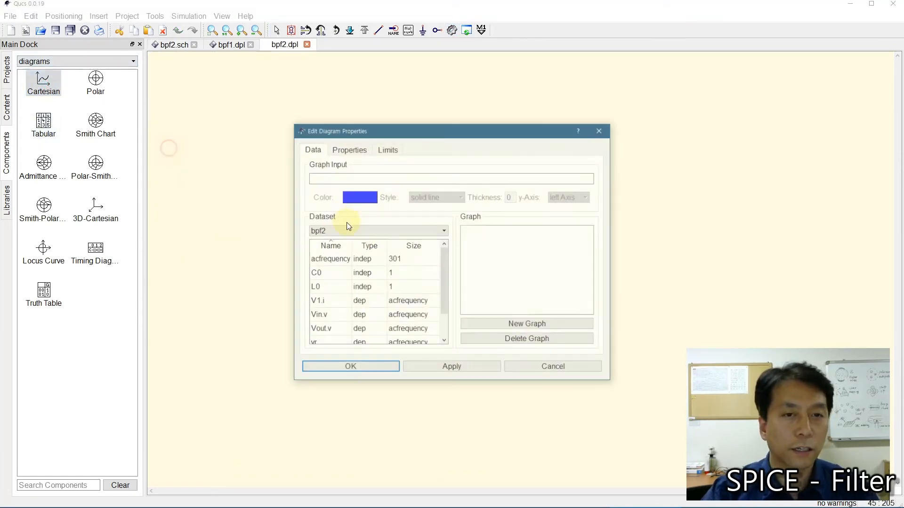
{"action": "left_click_drag", "start_coordinate": [440, 264], "coordinate": [443, 303]}
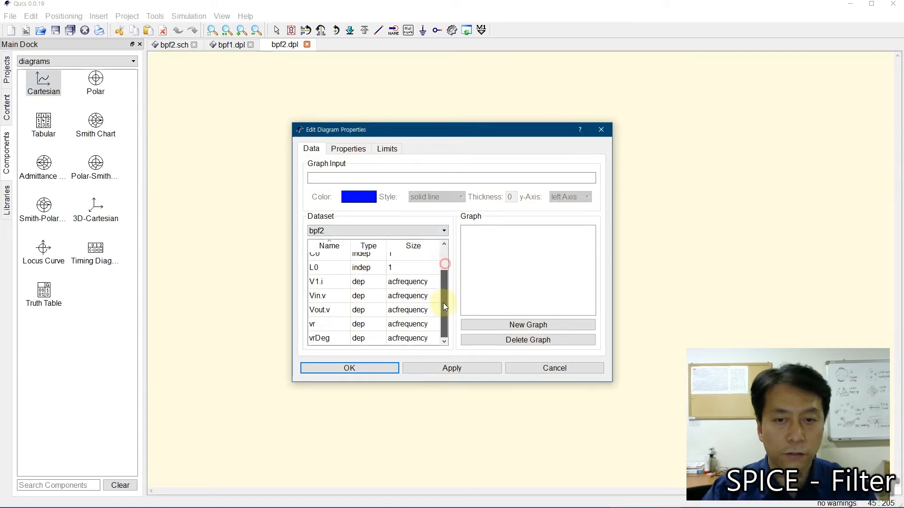
{"action": "double_click", "coordinate": [342, 324]}
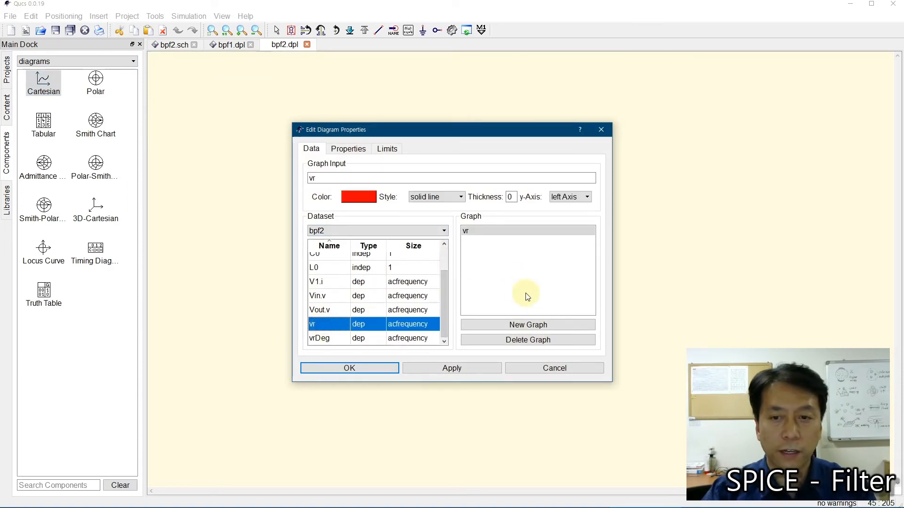
{"action": "left_click", "coordinate": [348, 149]}
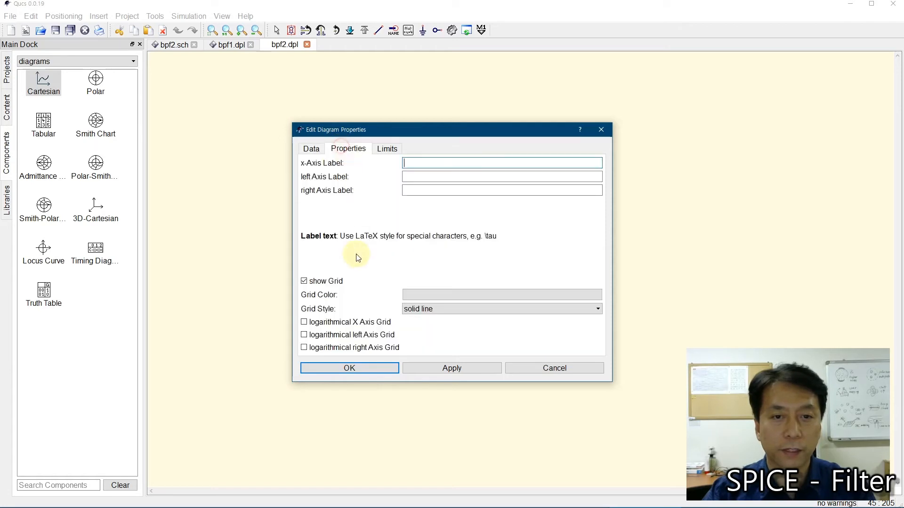
{"action": "left_click", "coordinate": [304, 322]}
{"action": "left_click", "coordinate": [348, 368]}
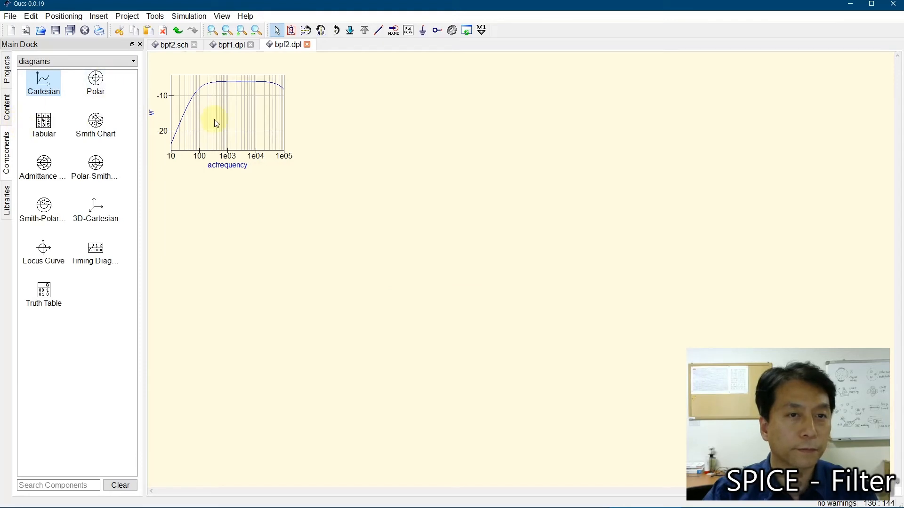
{"action": "left_click_drag", "start_coordinate": [214, 120], "coordinate": [235, 120]}
{"action": "left_click_drag", "start_coordinate": [305, 152], "coordinate": [423, 249]}
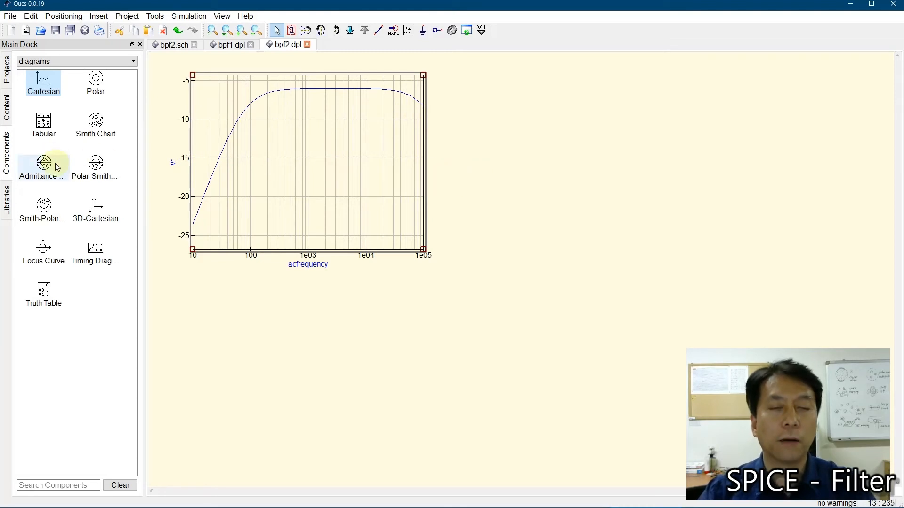
Add a Cartesian diagram of vrDeg with a logarithmic x-axis grid beside the vr plot and enlarge it to about twice its size
{"action": "left_click", "coordinate": [43, 84]}
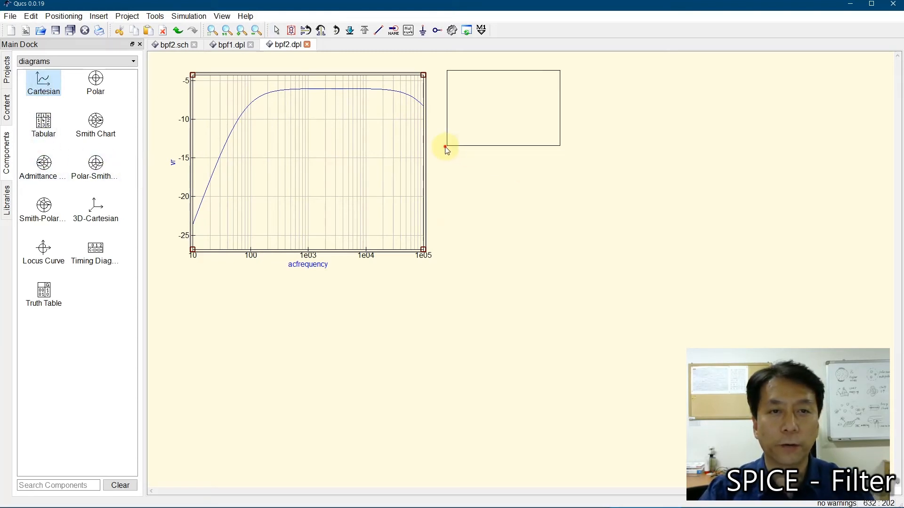
{"action": "left_click", "coordinate": [446, 147]}
{"action": "key", "text": "Escape"}
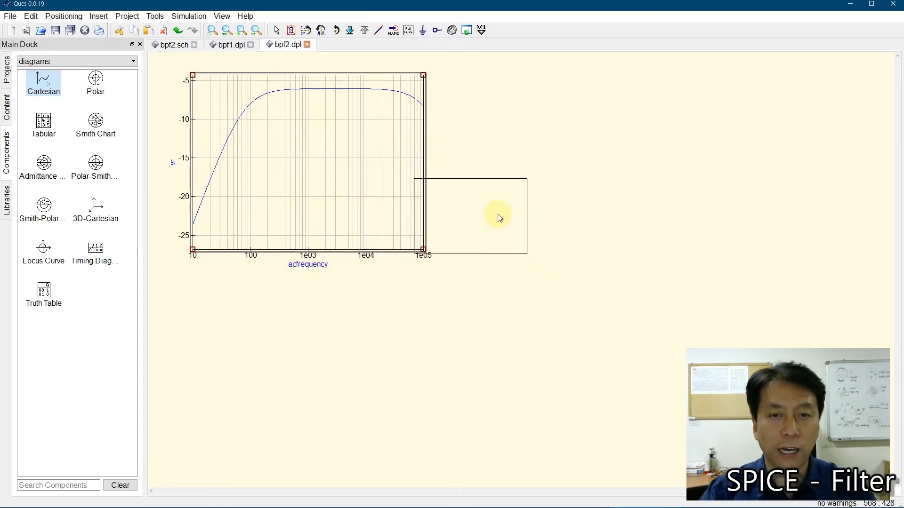
{"action": "left_click", "coordinate": [465, 158]}
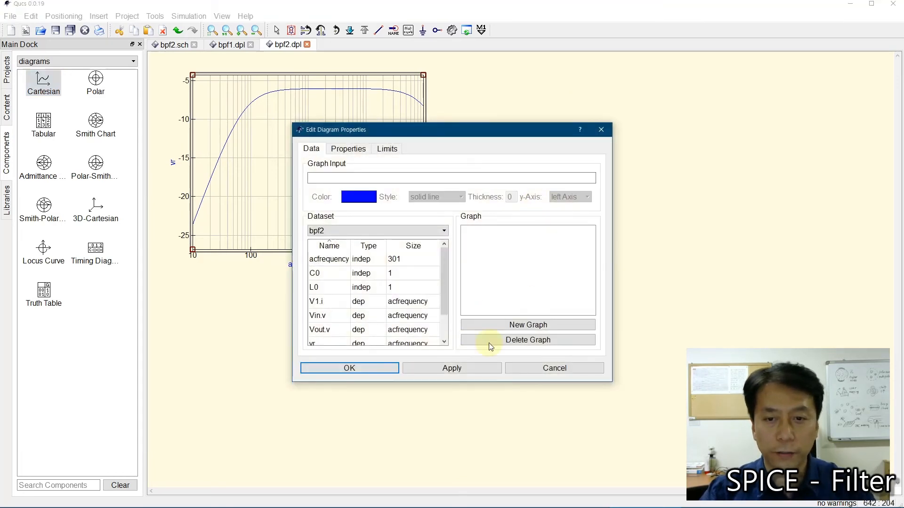
{"action": "left_click_drag", "start_coordinate": [446, 277], "coordinate": [355, 341]}
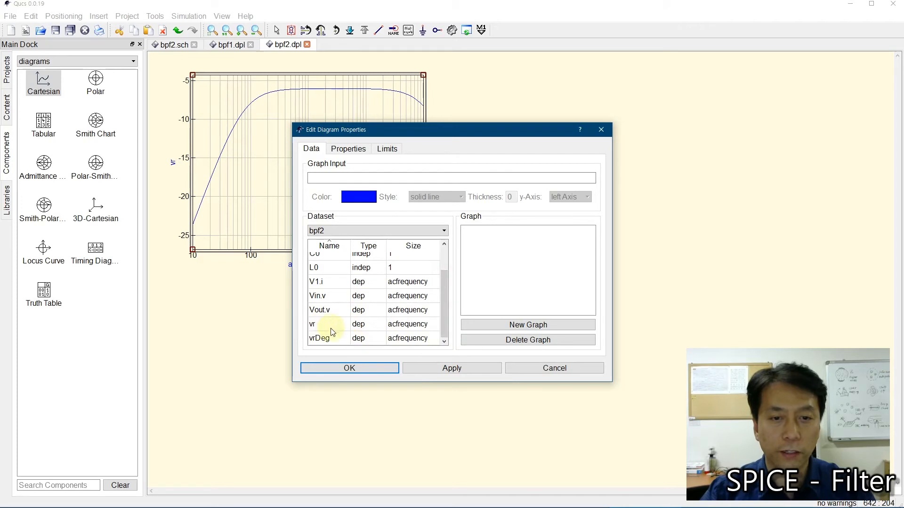
{"action": "double_click", "coordinate": [323, 340]}
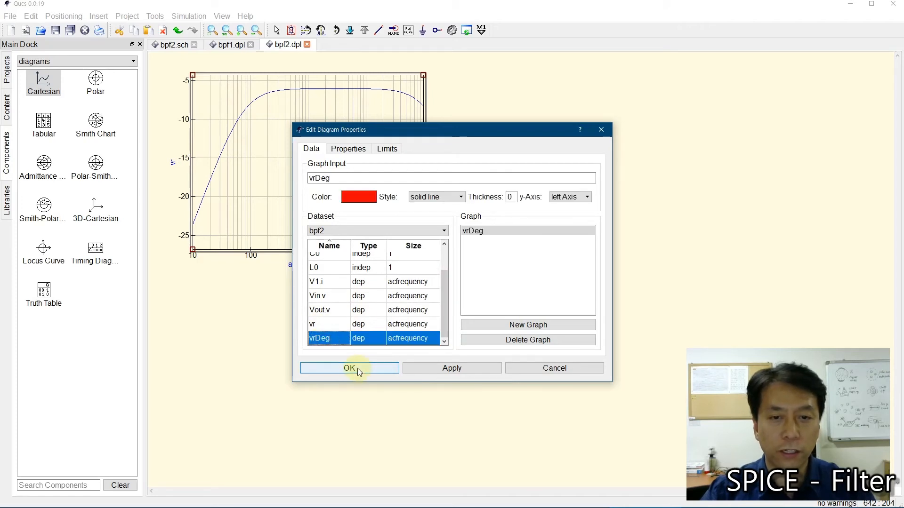
{"action": "left_click", "coordinate": [342, 151]}
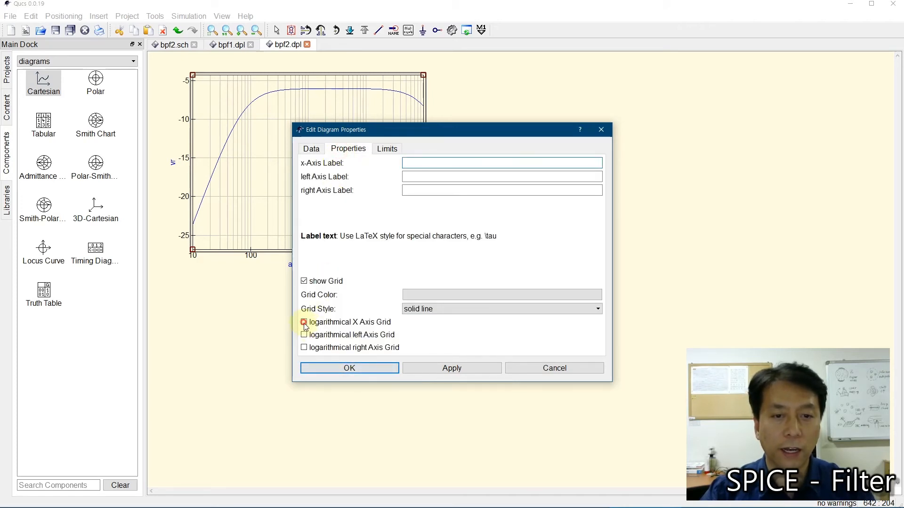
{"action": "left_click", "coordinate": [348, 369]}
{"action": "key", "text": "Escape"}
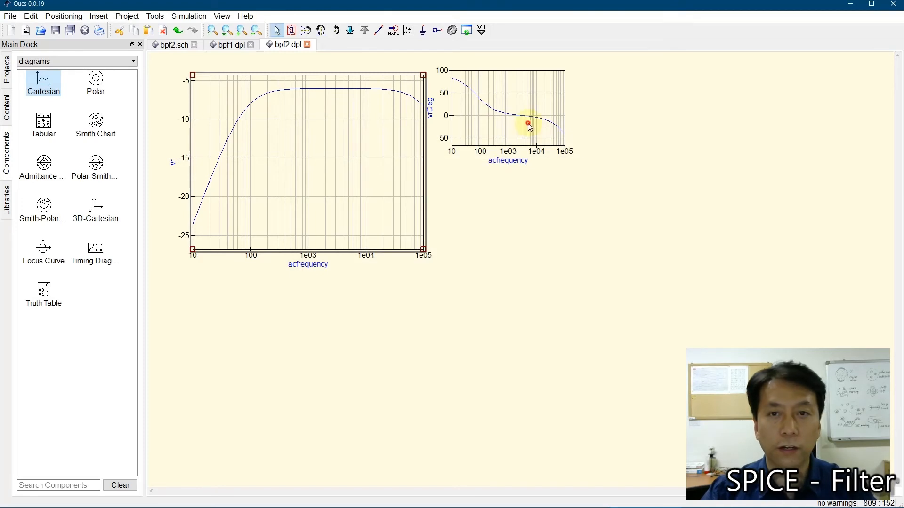
{"action": "left_click", "coordinate": [528, 124]}
{"action": "left_click_drag", "start_coordinate": [564, 146], "coordinate": [699, 265]}
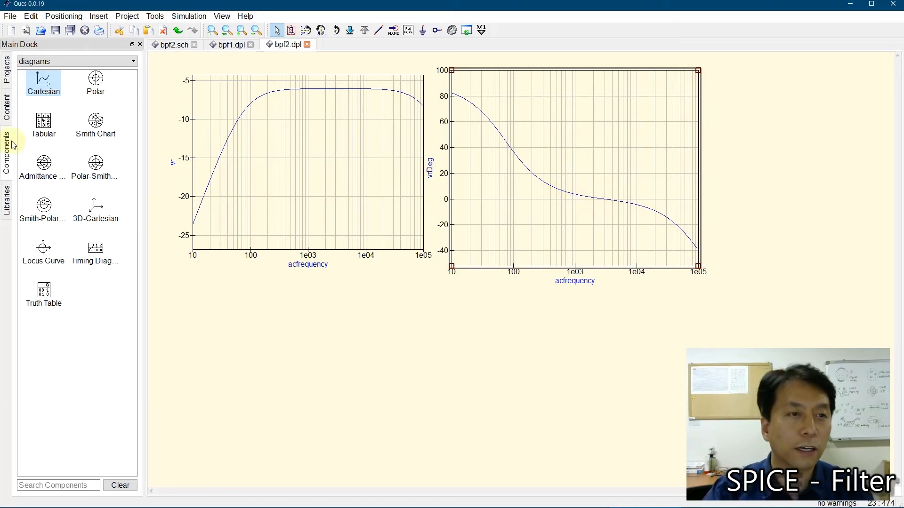
Add a tabular diagram of vr below the magnitude plot and enlarge it to show more rows
{"action": "left_click", "coordinate": [43, 125]}
{"action": "left_click", "coordinate": [207, 388]}
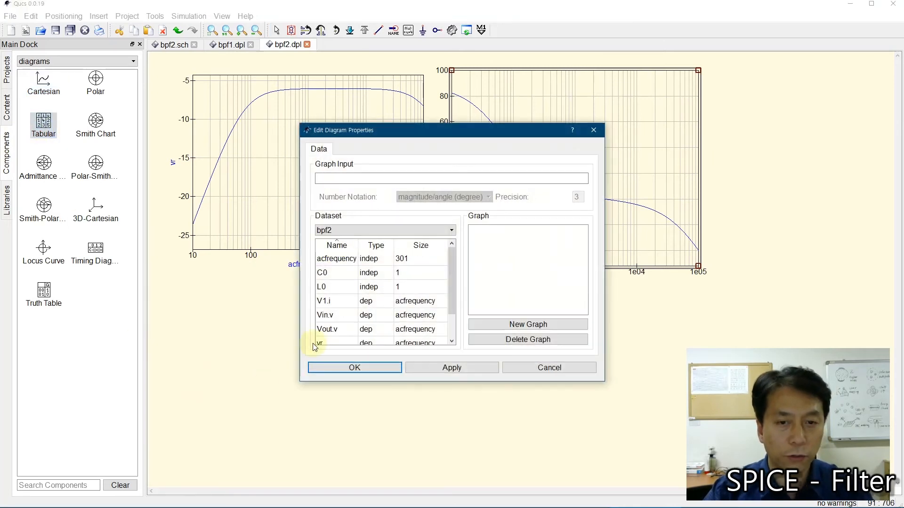
{"action": "scroll", "coordinate": [451, 297], "scroll_direction": "down", "scroll_amount": 1}
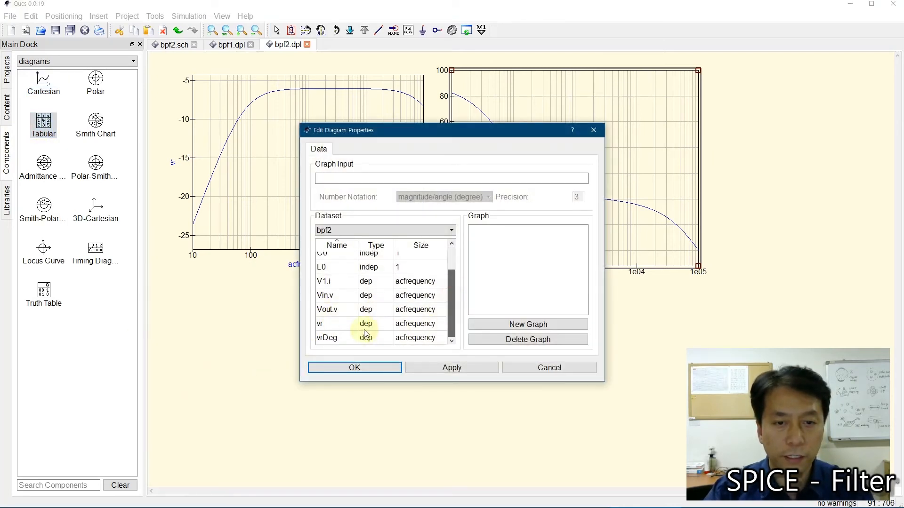
{"action": "double_click", "coordinate": [330, 323]}
{"action": "left_click", "coordinate": [358, 368]}
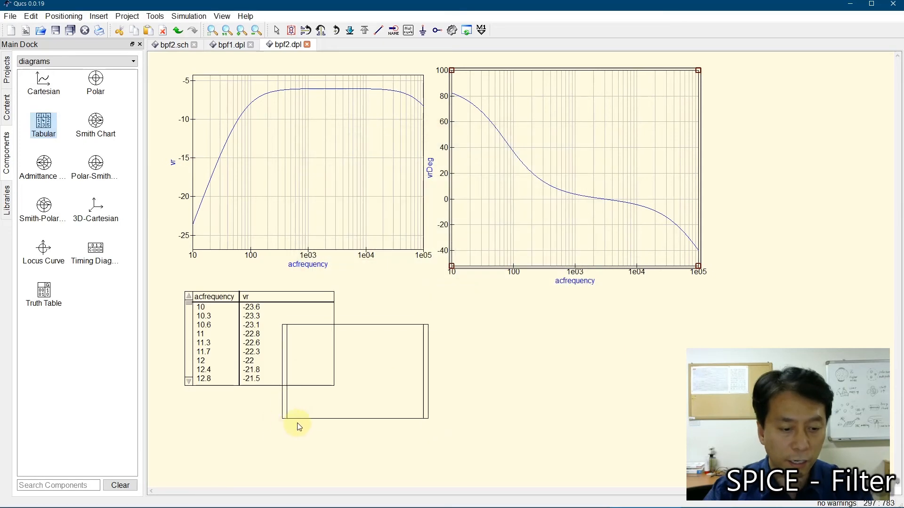
{"action": "key", "text": "Escape"}
{"action": "left_click", "coordinate": [264, 346]}
{"action": "left_click_drag", "start_coordinate": [334, 386], "coordinate": [375, 468]}
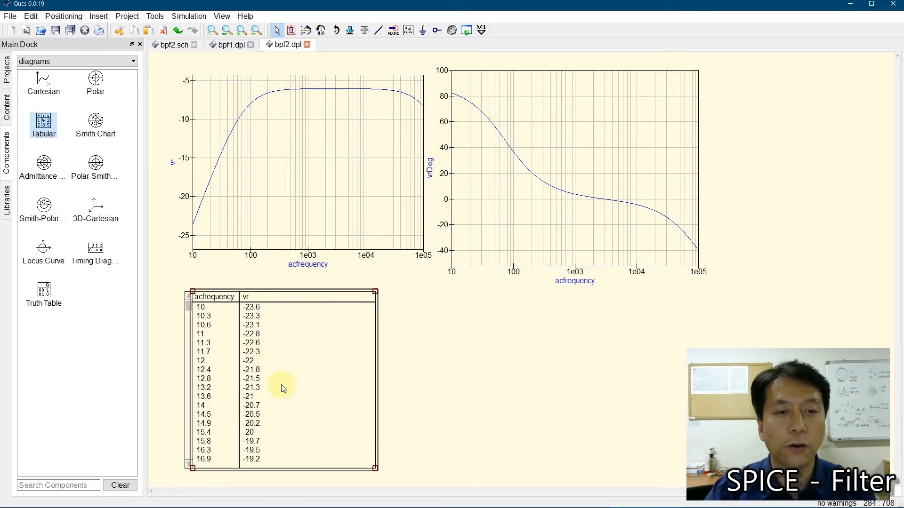
Examine the vr values in the table around 3 kHz
{"action": "left_click", "coordinate": [188, 388]}
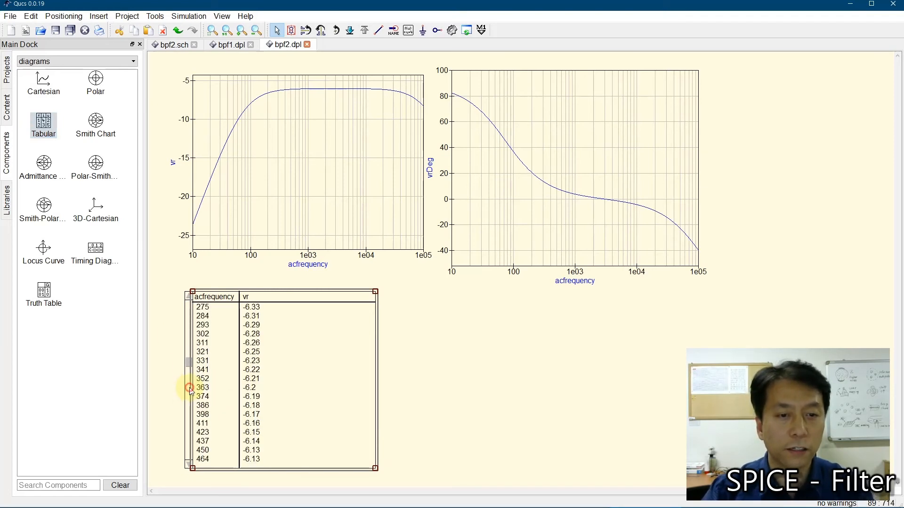
{"action": "left_click", "coordinate": [189, 389]}
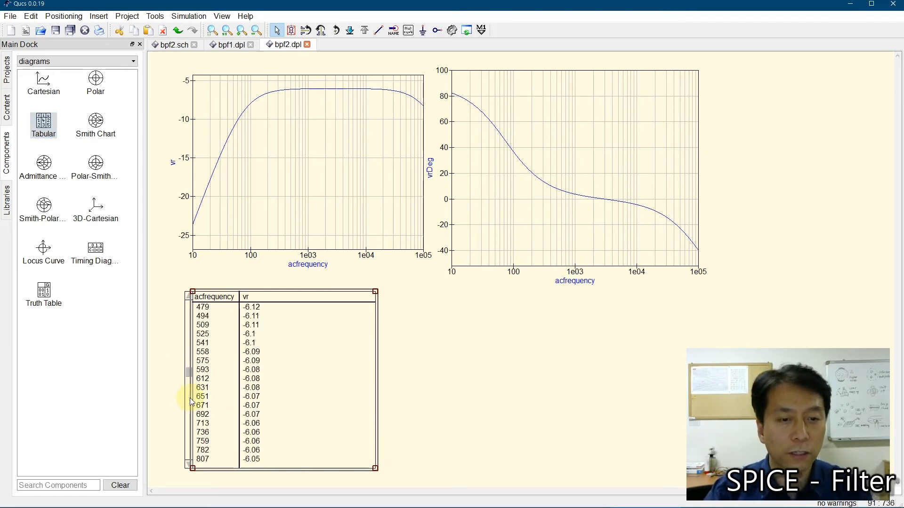
{"action": "left_click", "coordinate": [186, 409]}
{"action": "left_click", "coordinate": [186, 408]}
{"action": "left_click", "coordinate": [182, 403]}
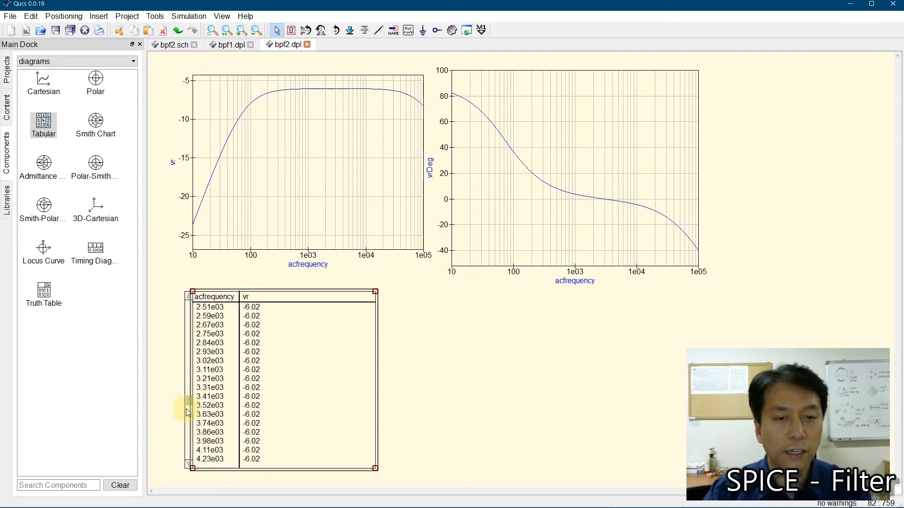
{"action": "left_click", "coordinate": [493, 375]}
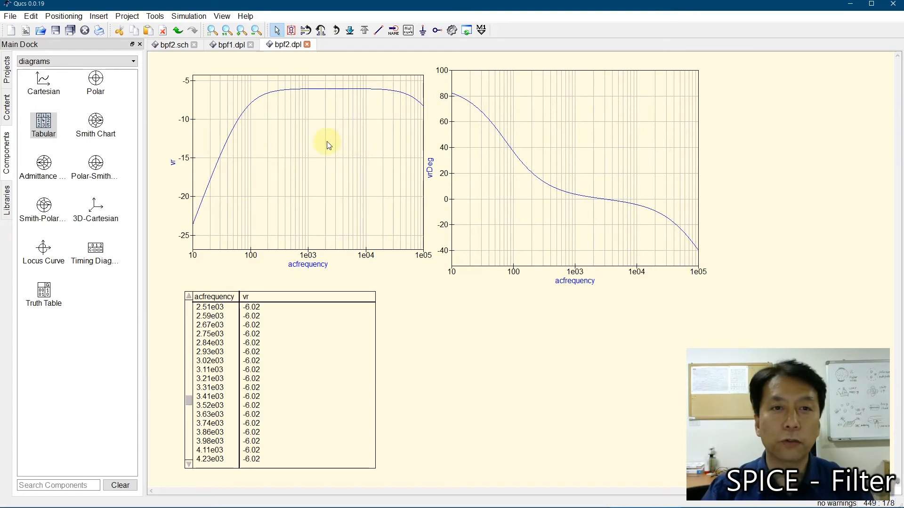
Switch to Microsoft Whiteboard and narrow its window so the Qucs magnitude plot and table stay visible beside it
{"action": "mouse_move", "coordinate": [560, 506]}
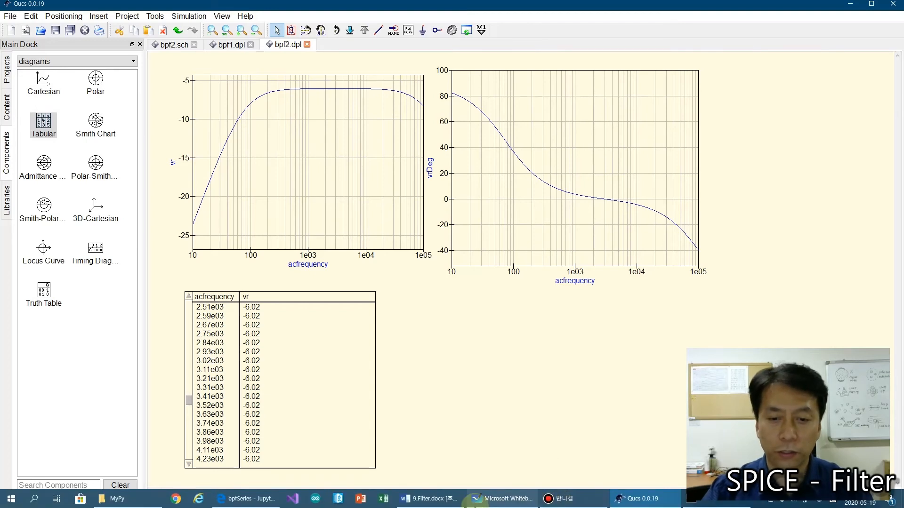
{"action": "left_click", "coordinate": [495, 504]}
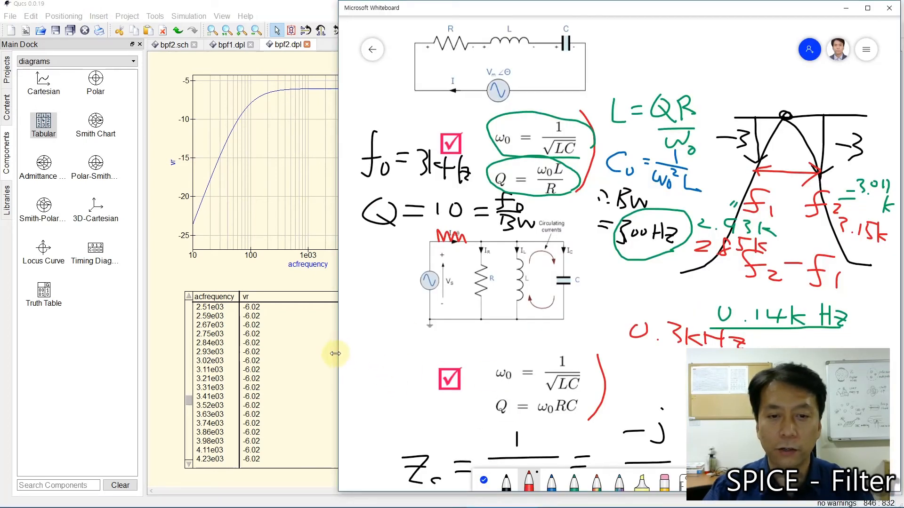
{"action": "left_click_drag", "start_coordinate": [335, 354], "coordinate": [503, 344]}
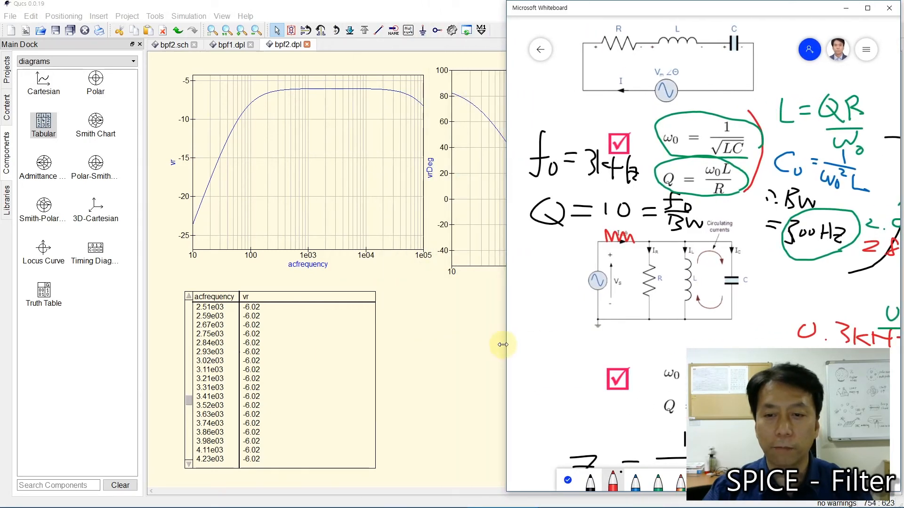
Write C = Q/(ω0R) in green beside the parallel resonance Q formula
{"action": "left_click", "coordinate": [568, 480]}
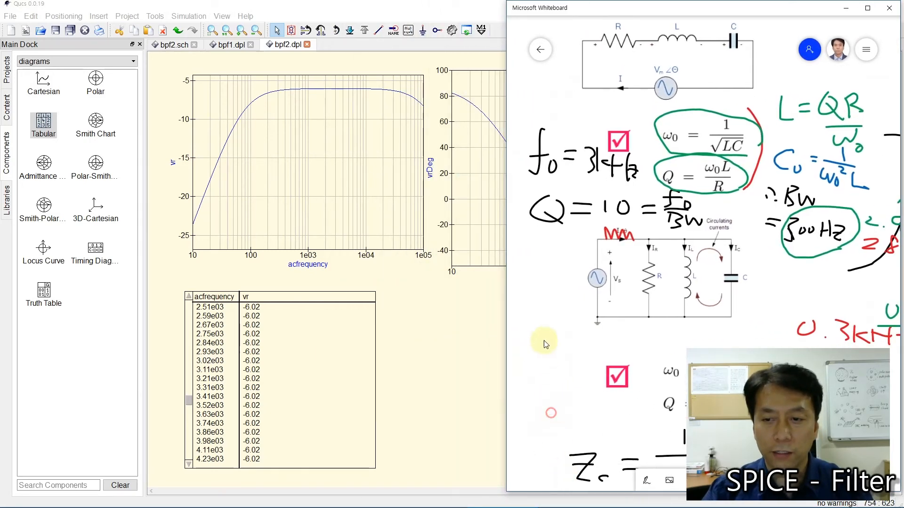
{"action": "scroll", "coordinate": [551, 329], "scroll_direction": "down", "scroll_amount": 5}
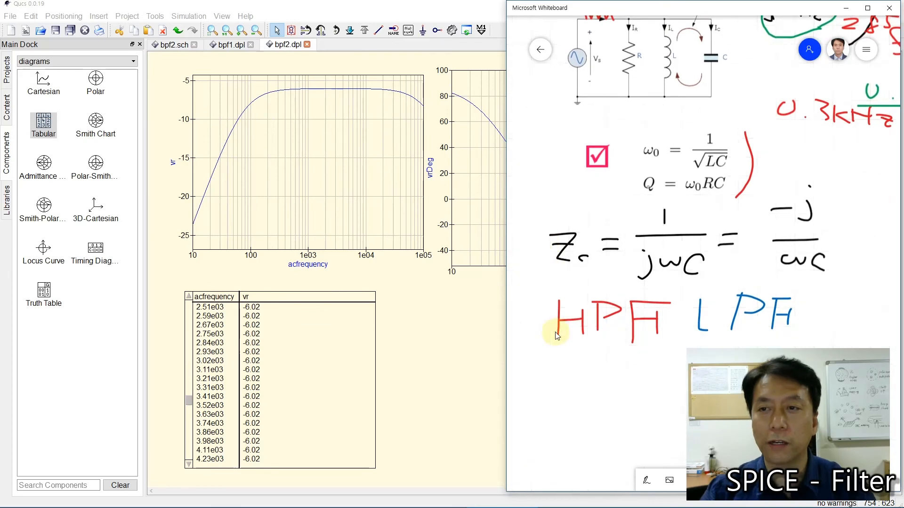
{"action": "left_click", "coordinate": [646, 480]}
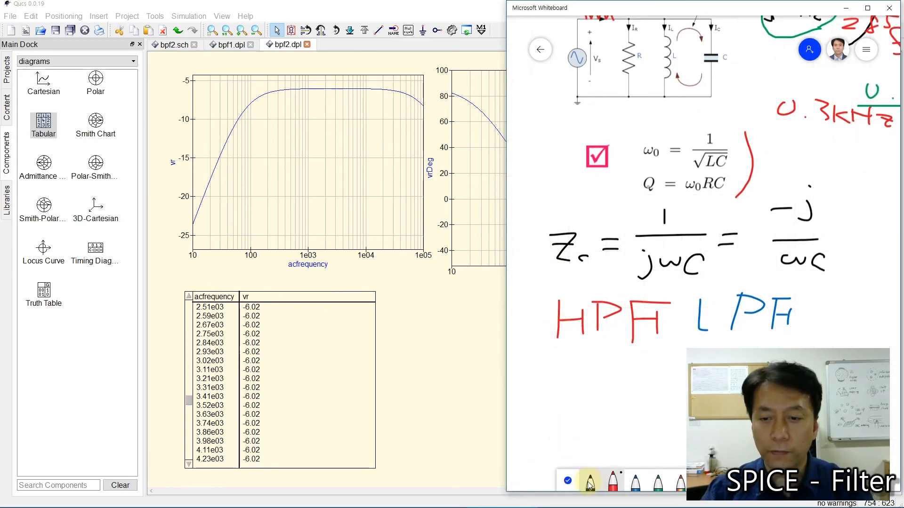
{"action": "left_click", "coordinate": [658, 484]}
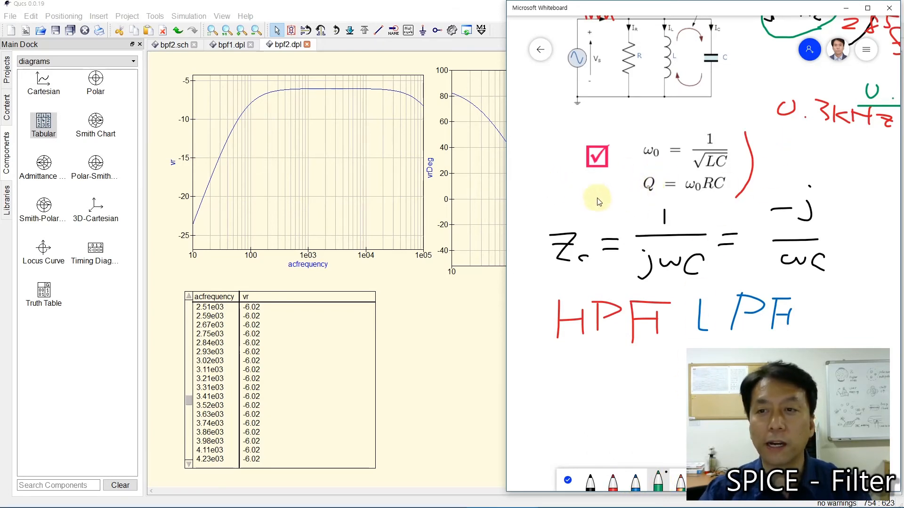
{"action": "mouse_move", "coordinate": [539, 179]}
{"action": "left_mouse_down"}
{"action": "mouse_move", "coordinate": [536, 203]}
{"action": "mouse_move", "coordinate": [567, 188]}
{"action": "mouse_move", "coordinate": [571, 200]}
{"action": "mouse_move", "coordinate": [639, 213]}
{"action": "left_mouse_up"}
{"action": "left_click_drag", "start_coordinate": [583, 190], "coordinate": [631, 192]}
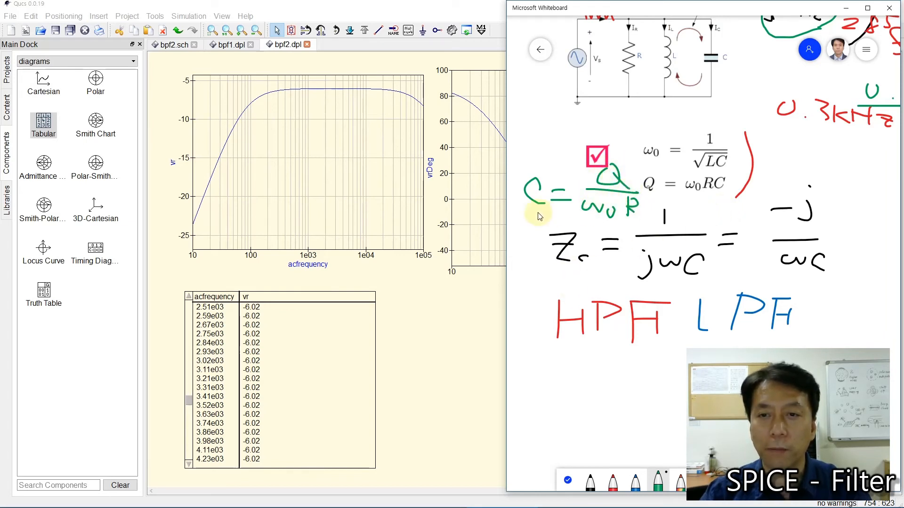
Write L = 1/(ω0²C) in green above the C equation and circle the parallel ω0 formula it comes from
{"action": "mouse_move", "coordinate": [528, 112]}
{"action": "left_mouse_down"}
{"action": "mouse_move", "coordinate": [526, 135]}
{"action": "mouse_move", "coordinate": [552, 135]}
{"action": "mouse_move", "coordinate": [581, 115]}
{"action": "left_mouse_up"}
{"action": "left_click_drag", "start_coordinate": [560, 122], "coordinate": [581, 122]}
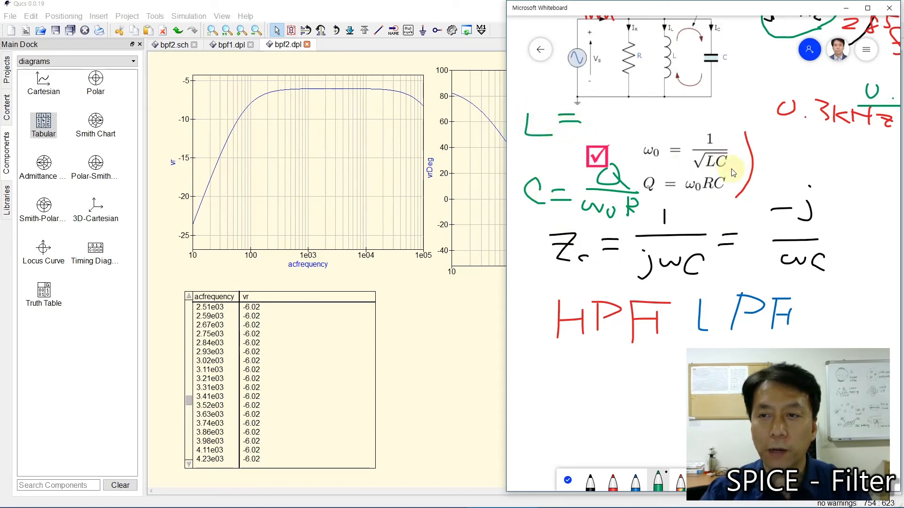
{"action": "mouse_move", "coordinate": [732, 168]}
{"action": "left_mouse_down"}
{"action": "mouse_move", "coordinate": [661, 169]}
{"action": "mouse_move", "coordinate": [731, 141]}
{"action": "mouse_move", "coordinate": [713, 175]}
{"action": "mouse_move", "coordinate": [633, 162]}
{"action": "left_mouse_up"}
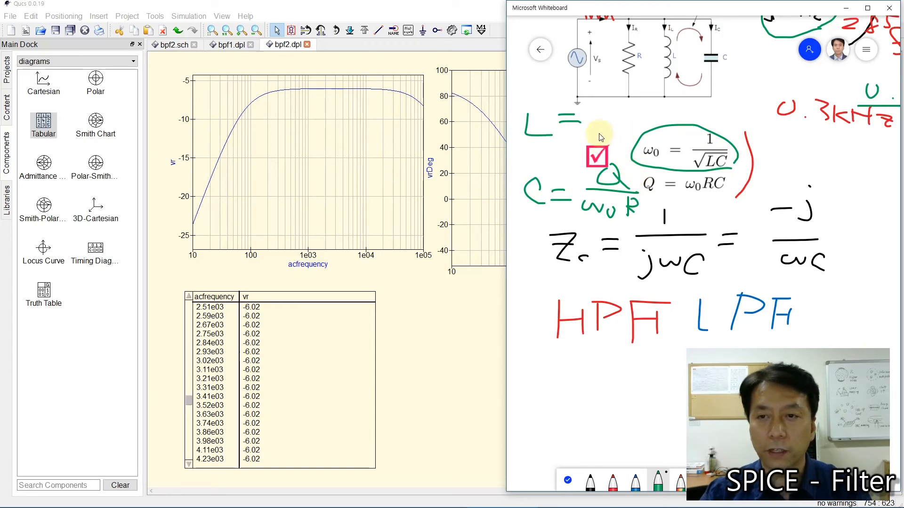
{"action": "left_click_drag", "start_coordinate": [592, 125], "coordinate": [644, 140]}
{"action": "left_click_drag", "start_coordinate": [594, 113], "coordinate": [650, 114]}
{"action": "left_click_drag", "start_coordinate": [615, 87], "coordinate": [614, 109]}
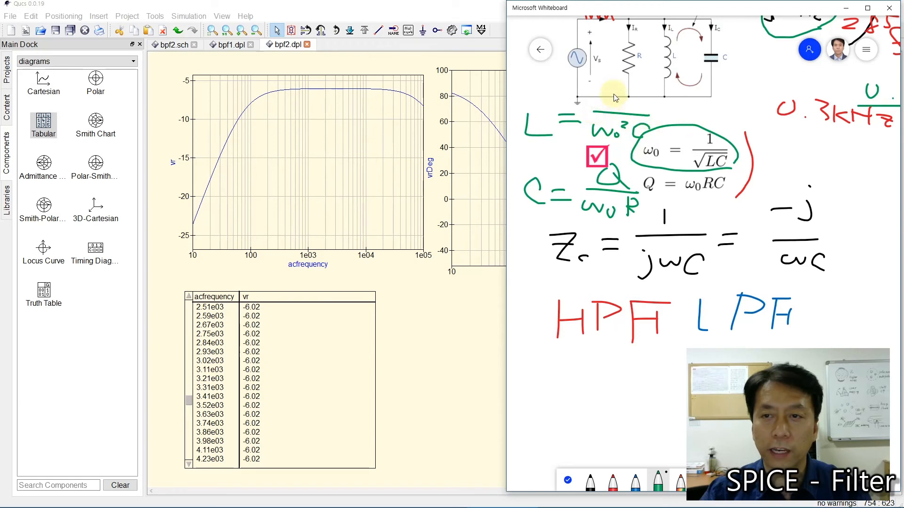
Mark the L and C equations with red check marks above each letter
{"action": "left_click", "coordinate": [613, 481]}
{"action": "left_click_drag", "start_coordinate": [532, 95], "coordinate": [541, 97]}
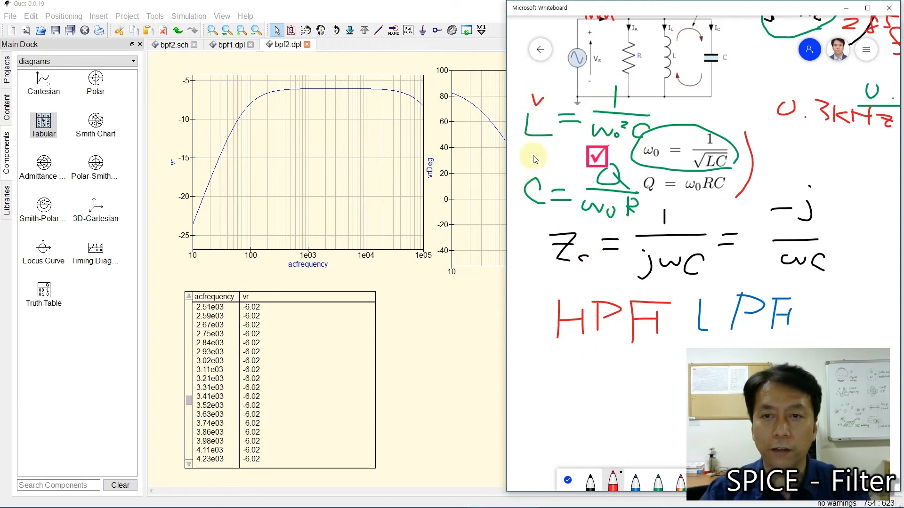
{"action": "left_click_drag", "start_coordinate": [534, 157], "coordinate": [551, 156]}
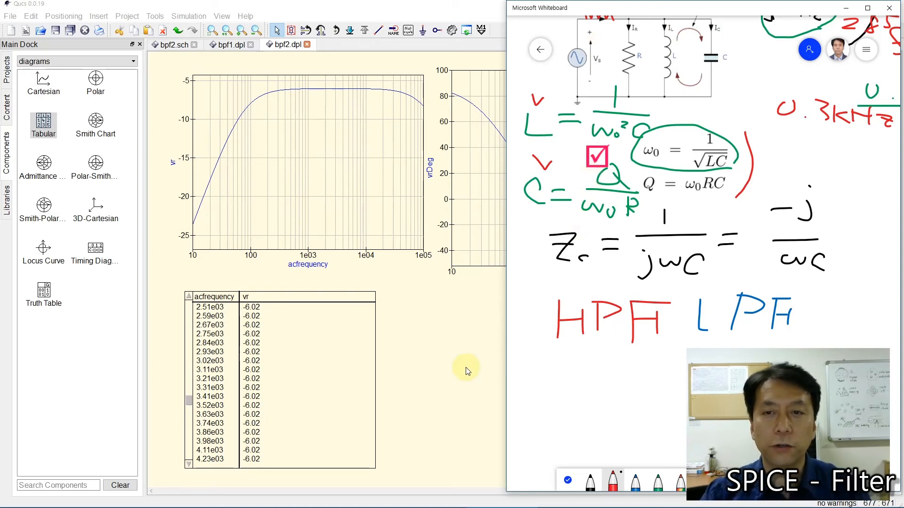
Switch back to Qucs and bring up the bpf2.sch schematic to review its component values
{"action": "left_click", "coordinate": [453, 377]}
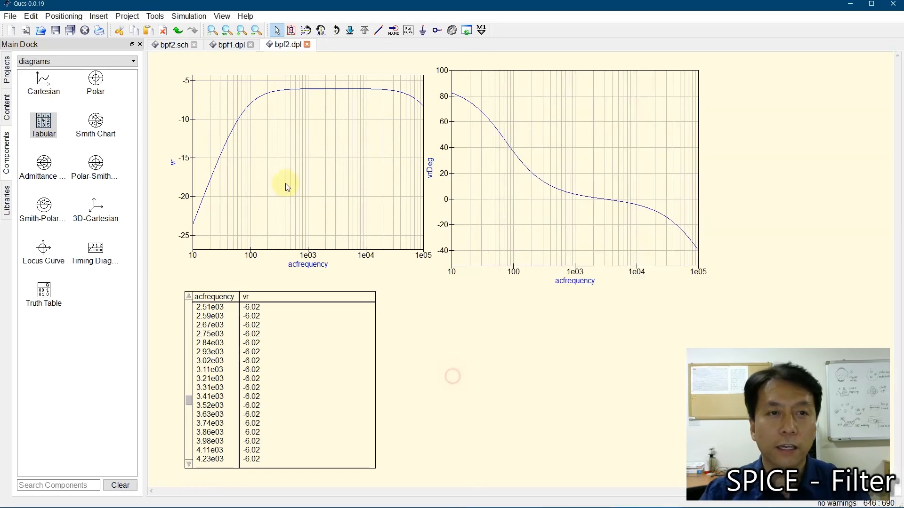
{"action": "left_click", "coordinate": [173, 45]}
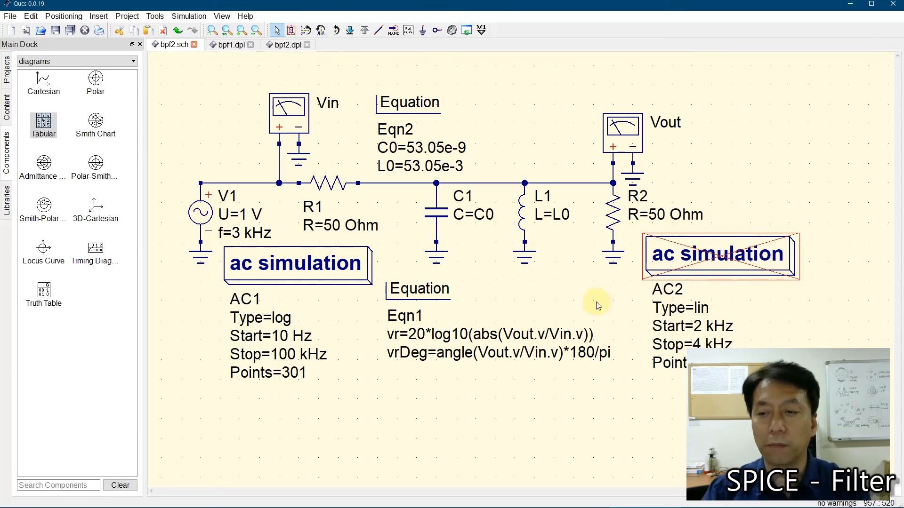
Switch to the bpfSeries Jupyter notebook and copy the whole Series Resonance code into the empty cell at the end
{"action": "mouse_move", "coordinate": [366, 505]}
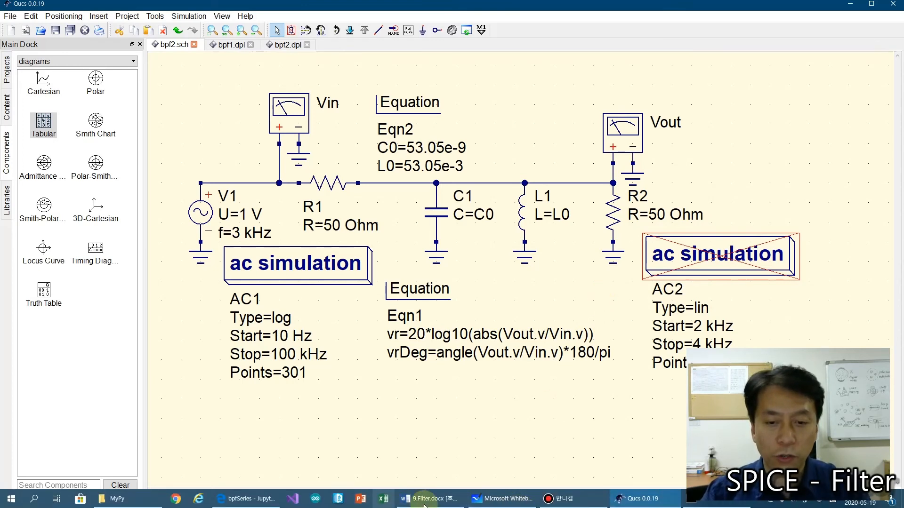
{"action": "left_click", "coordinate": [250, 501]}
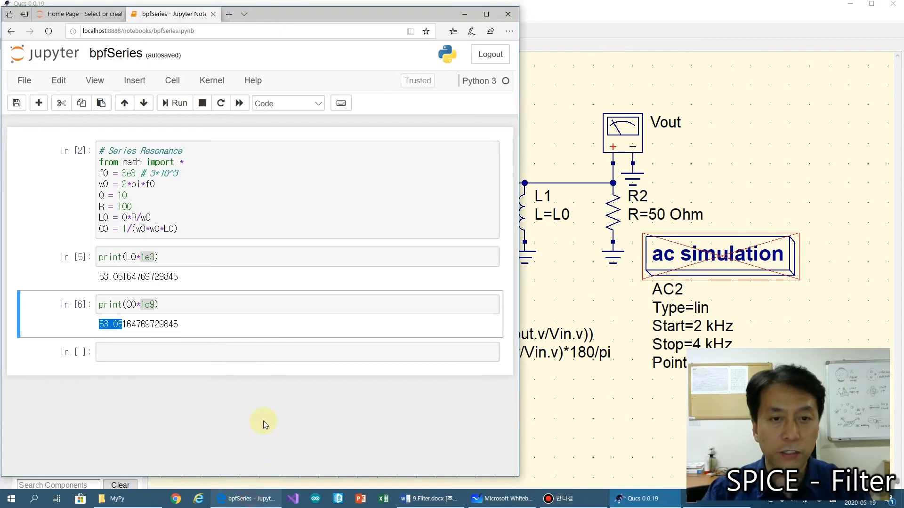
{"action": "left_click", "coordinate": [197, 360]}
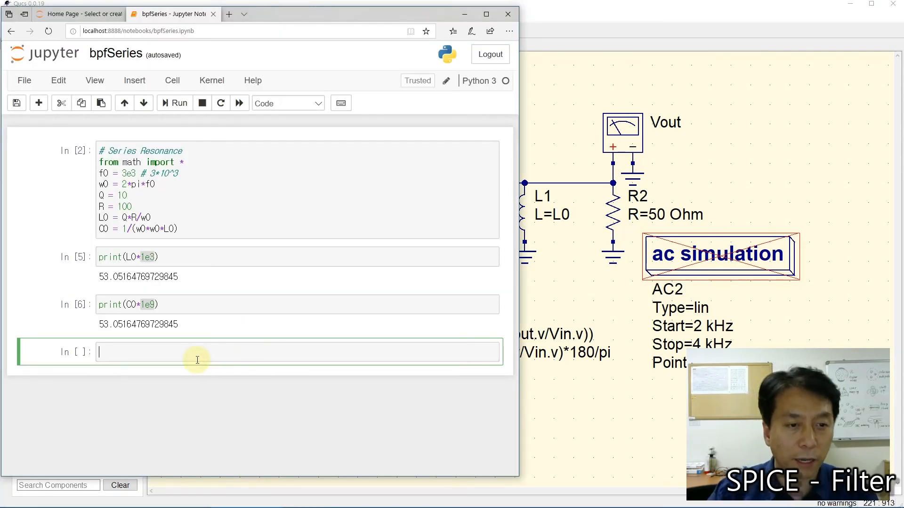
{"action": "left_click_drag", "start_coordinate": [100, 149], "coordinate": [204, 247]}
{"action": "key", "text": "ctrl+c"}
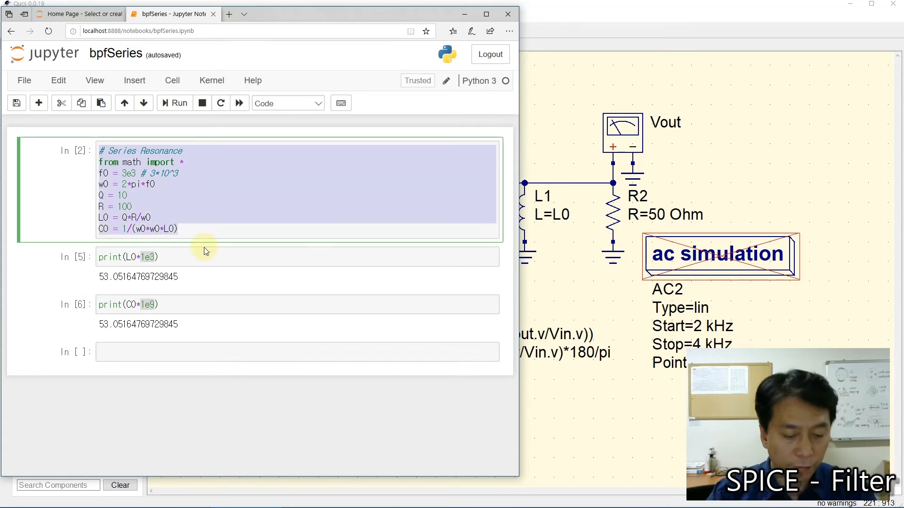
{"action": "left_click", "coordinate": [126, 352]}
{"action": "key", "text": "ctrl+v"}
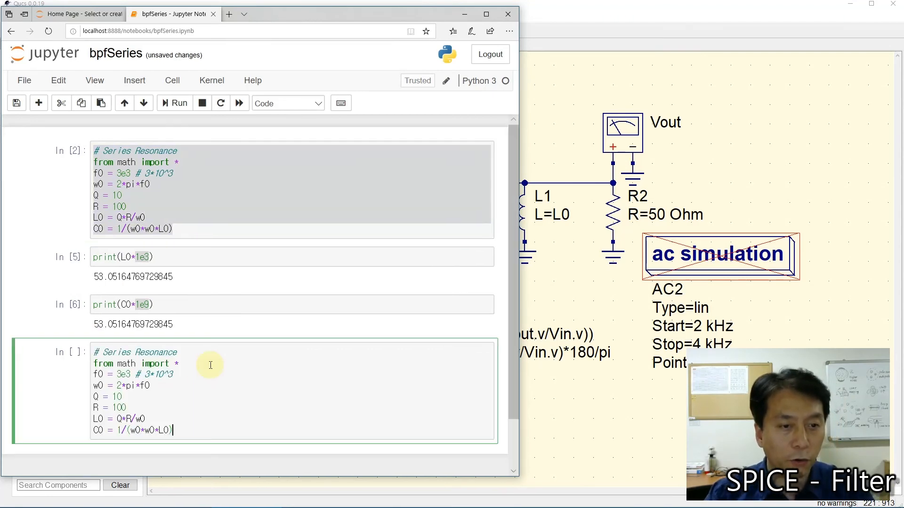
Change the comment heading of the copied code to "# Parallel Resonance"
{"action": "left_click", "coordinate": [103, 352]}
{"action": "type", "text": "Parallel"}
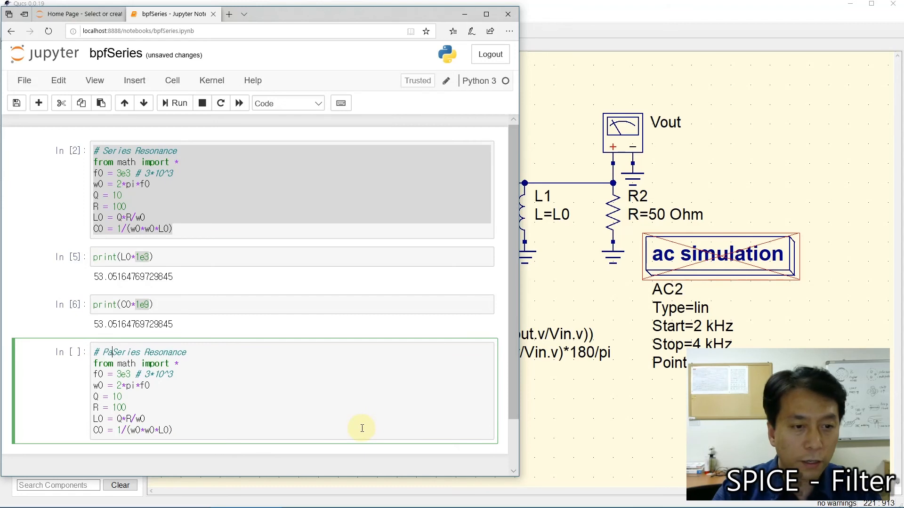
{"action": "key", "text": "Delete"}
{"action": "key", "text": "Delete"}
{"action": "key", "text": "Delete"}
{"action": "key", "text": "Delete"}
{"action": "key", "text": "Delete"}
{"action": "key", "text": "Delete"}
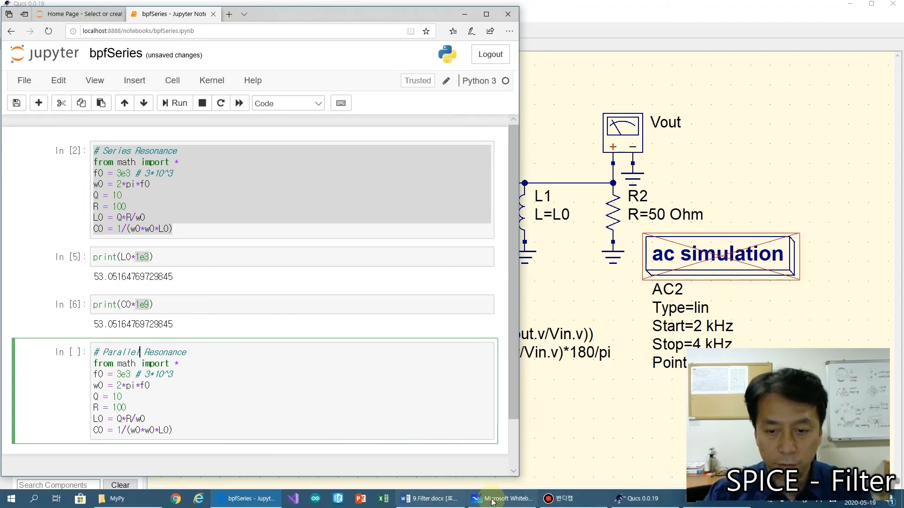
Bring up the Microsoft Whiteboard formulas beside the notebook and set R to 25 in the Parallel Resonance cell
{"action": "left_click", "coordinate": [499, 505]}
{"action": "left_click", "coordinate": [197, 399]}
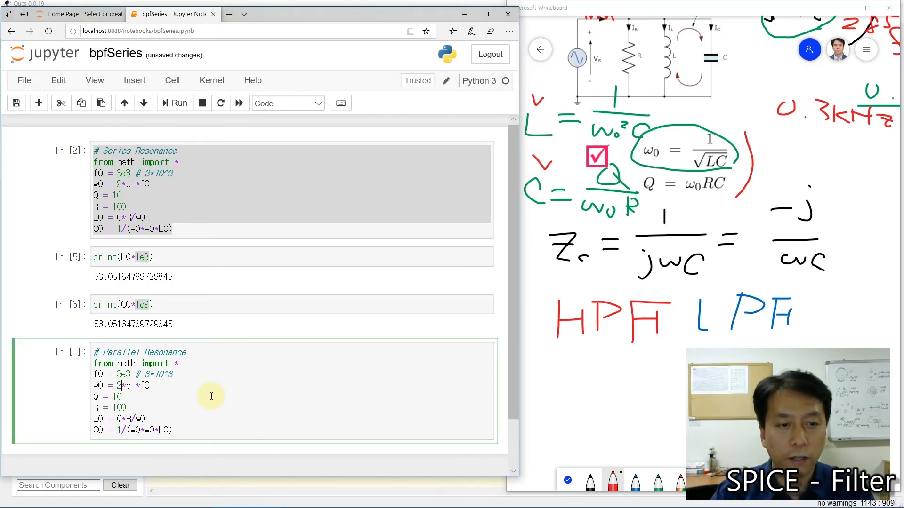
{"action": "key", "text": "Up"}
{"action": "key", "text": "Down"}
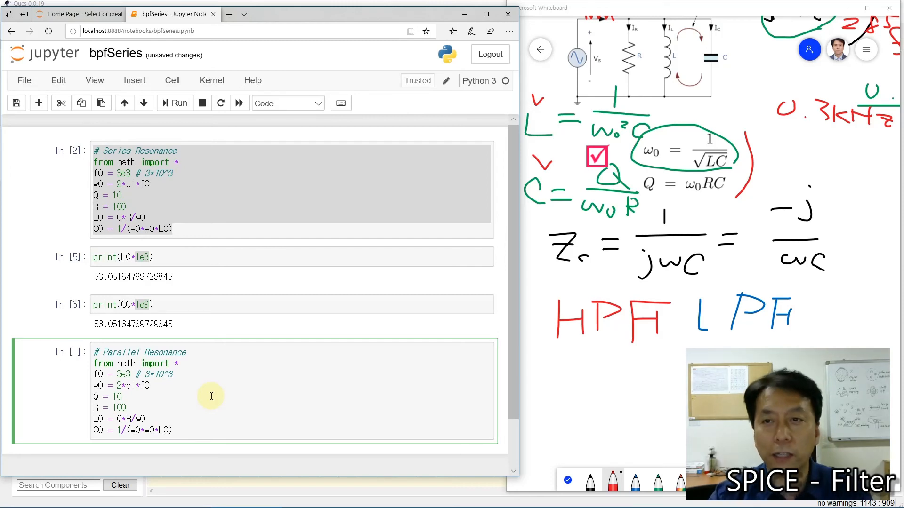
{"action": "key", "text": "Delete"}
{"action": "type", "text": "25"}
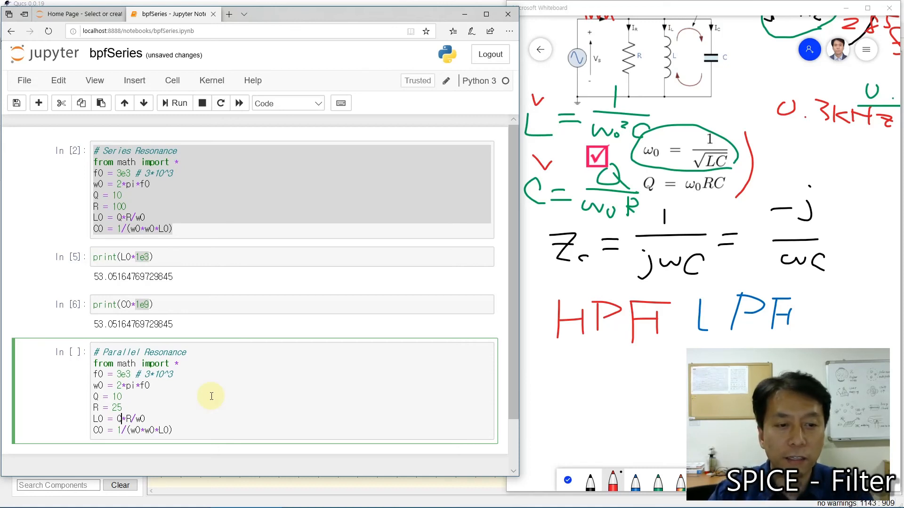
Rewrite the L0 line of the Parallel Resonance cell as C0 = Q/(w0*R)
{"action": "key", "text": "Down"}
{"action": "key", "text": "Left"}
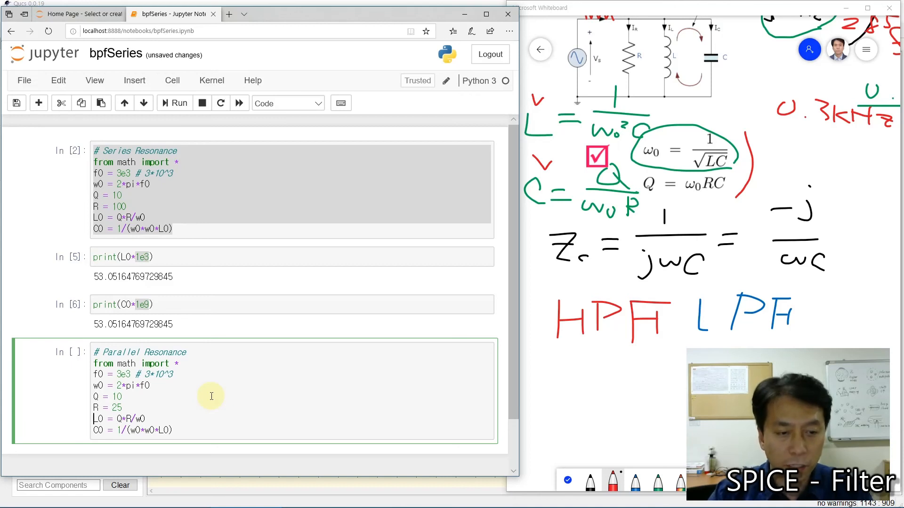
{"action": "key", "text": "Delete"}
{"action": "type", "text": "C"}
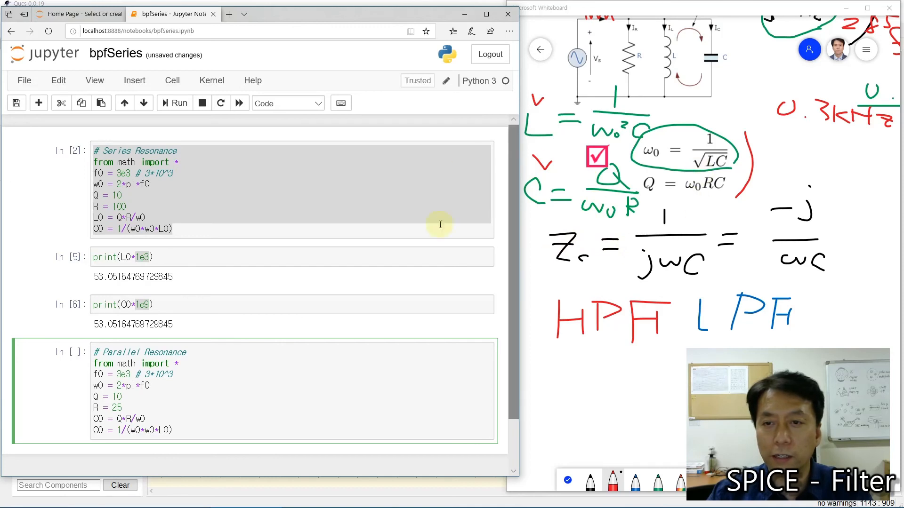
{"action": "key", "text": "Right"}
{"action": "key", "text": "Right"}
{"action": "key", "text": "Right"}
{"action": "key", "text": "Right"}
{"action": "key", "text": "Right"}
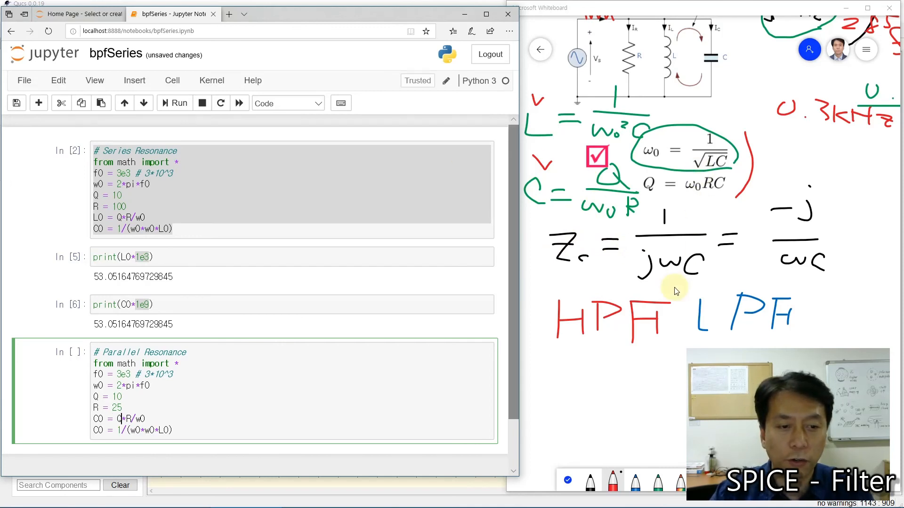
{"action": "key", "text": "Delete"}
{"action": "key", "text": "Delete"}
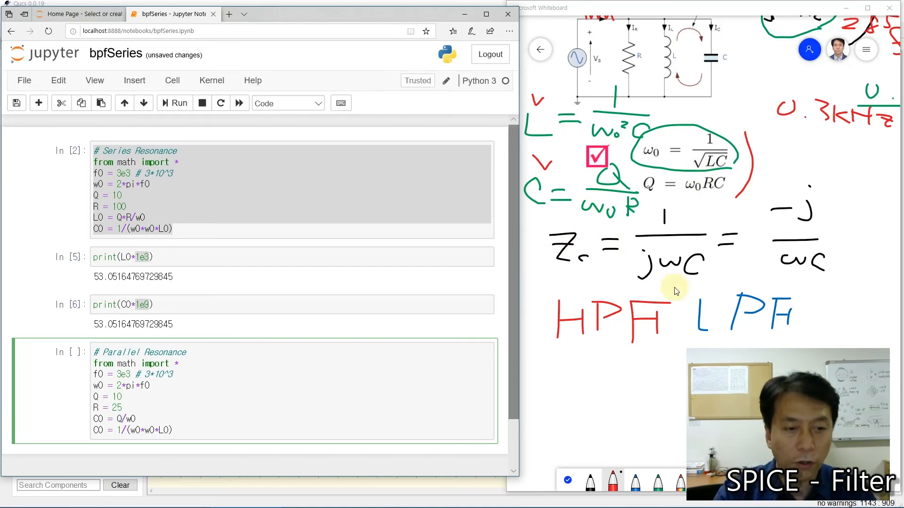
{"action": "type", "text": "("}
{"action": "key", "text": "End"}
{"action": "type", "text": "*"}
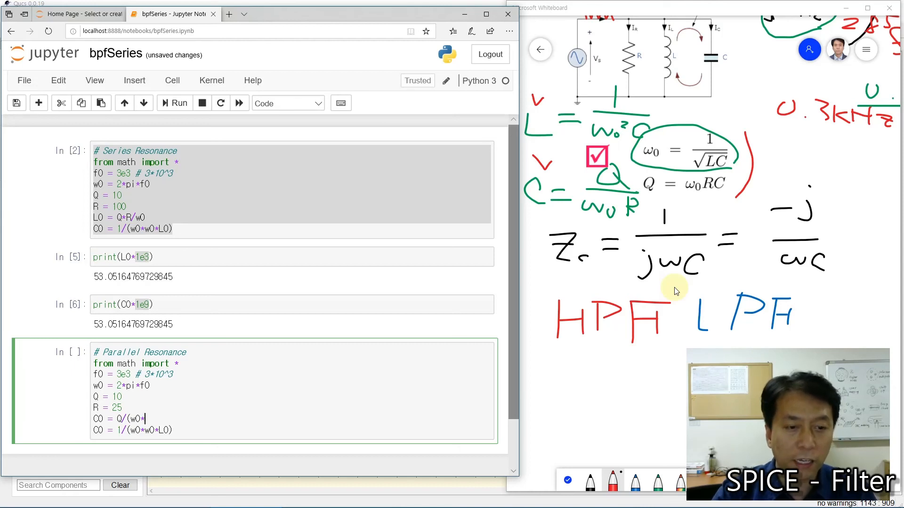
{"action": "type", "text": "R) "}
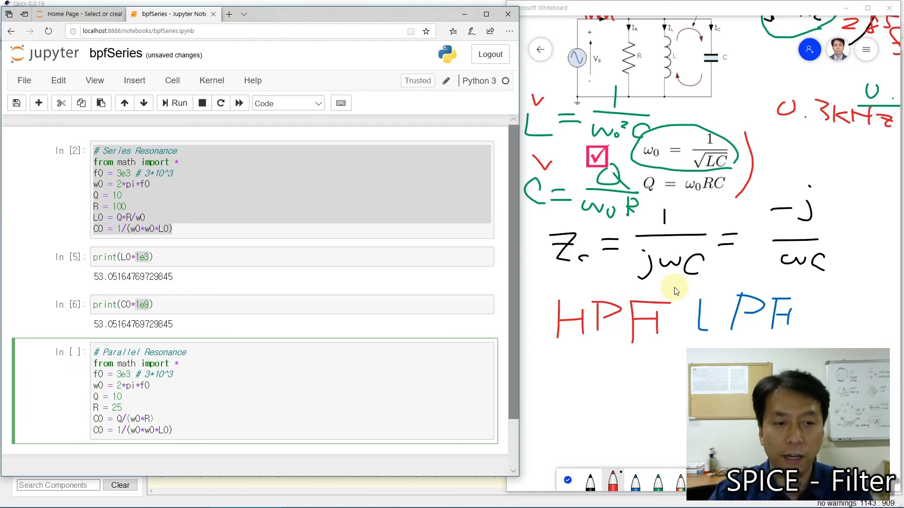
Rewrite the last line of the Parallel Resonance cell as L0 = 1/(w0*w0*C0)
{"action": "type", "text": "L"}
{"action": "key", "text": "Delete"}
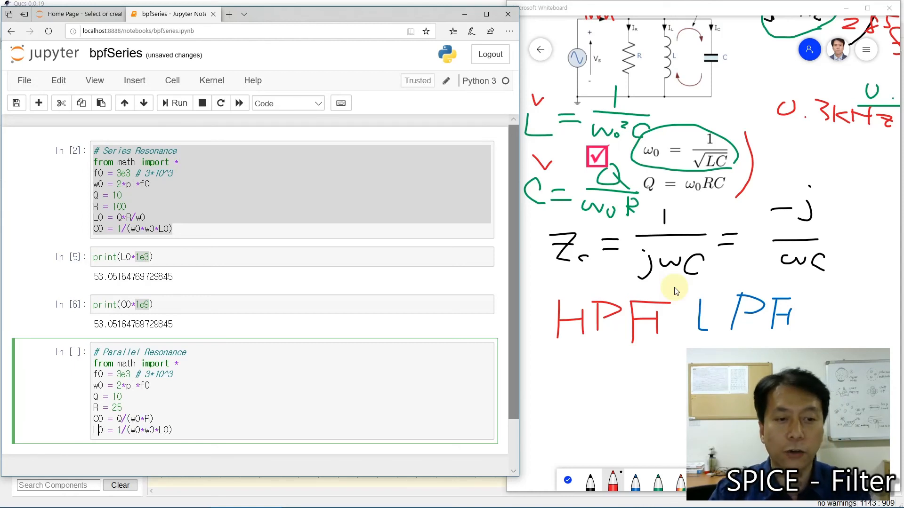
{"action": "key", "text": "Right"}
{"action": "key", "text": "Right"}
{"action": "key", "text": "Right"}
{"action": "key", "text": "Right"}
{"action": "key", "text": "Right"}
{"action": "key", "text": "Right"}
{"action": "key", "text": "Right"}
{"action": "key", "text": "Right"}
{"action": "key", "text": "Right"}
{"action": "key", "text": "Right"}
{"action": "key", "text": "Right"}
{"action": "key", "text": "Right"}
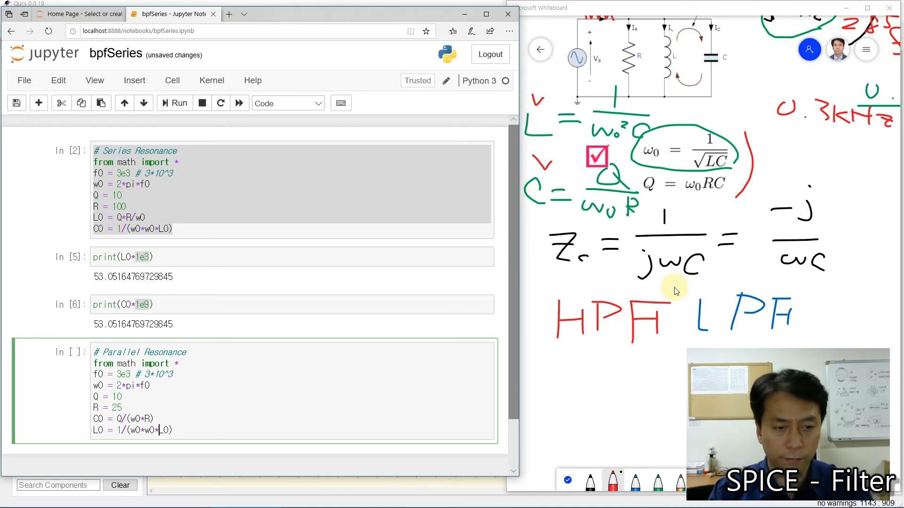
{"action": "type", "text": "C"}
{"action": "key", "text": "Delete"}
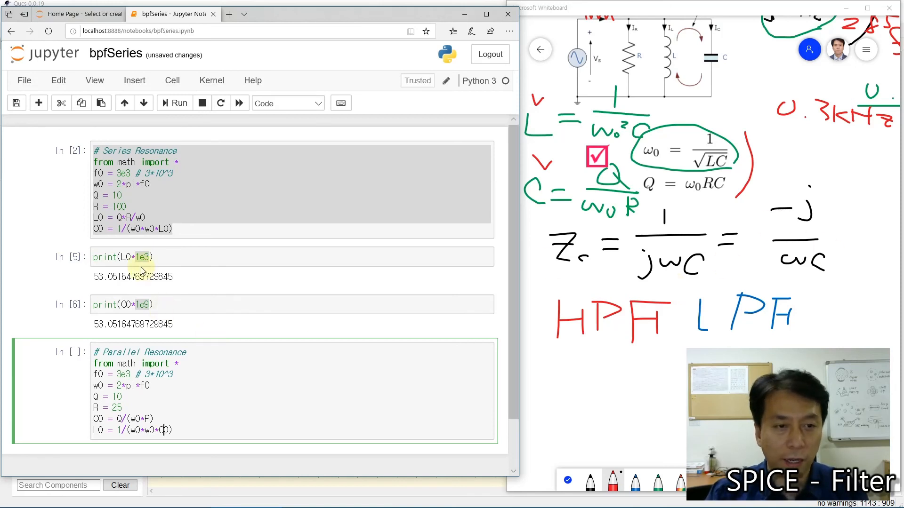
Run the Parallel Resonance cell and output the capacitance with print(C0) in the cell below it
{"action": "scroll", "coordinate": [510, 374], "scroll_direction": "down", "scroll_amount": 2}
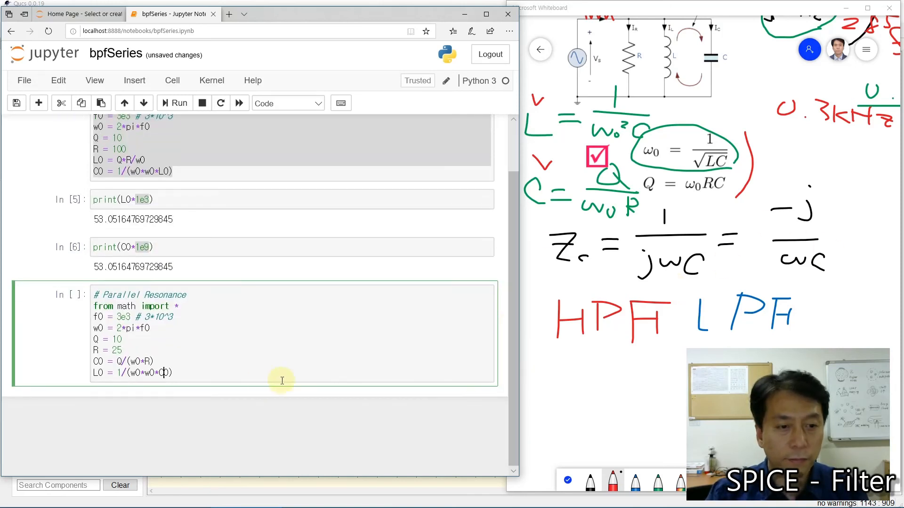
{"action": "left_click", "coordinate": [234, 374]}
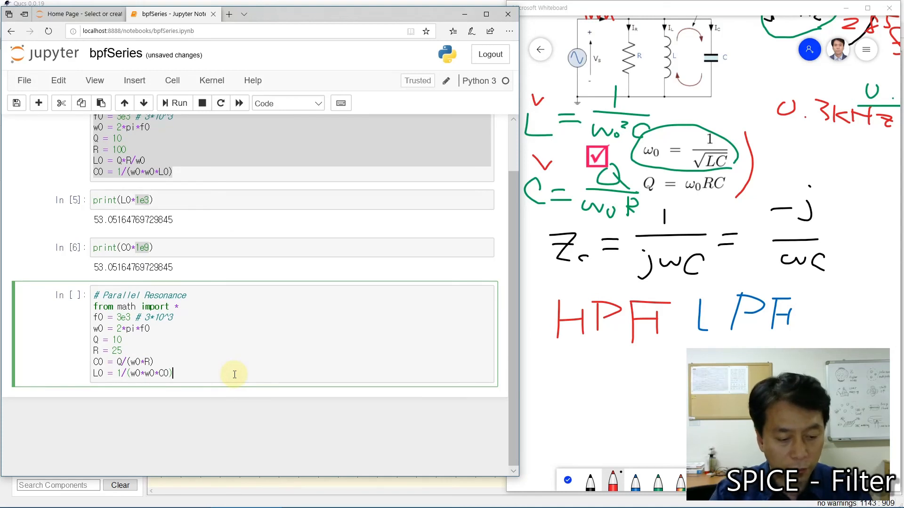
{"action": "key", "text": "shift+Return"}
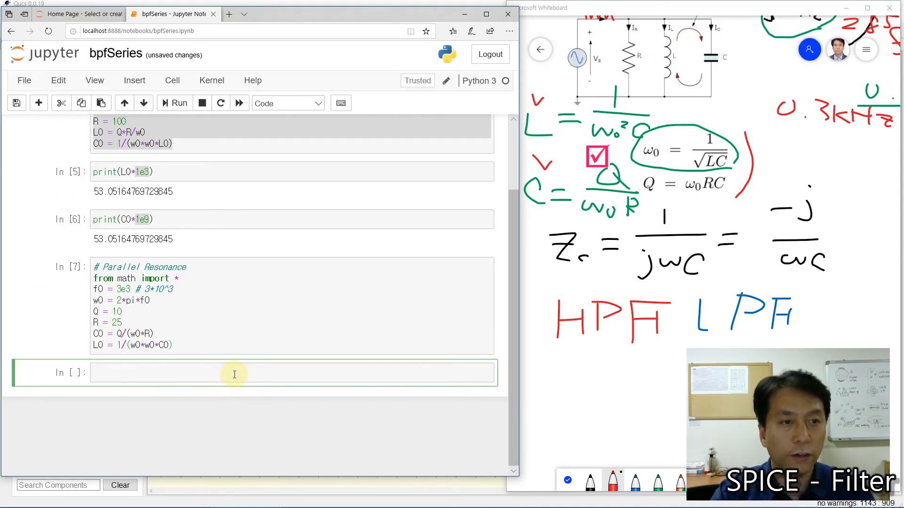
{"action": "type", "text": "print(L"}
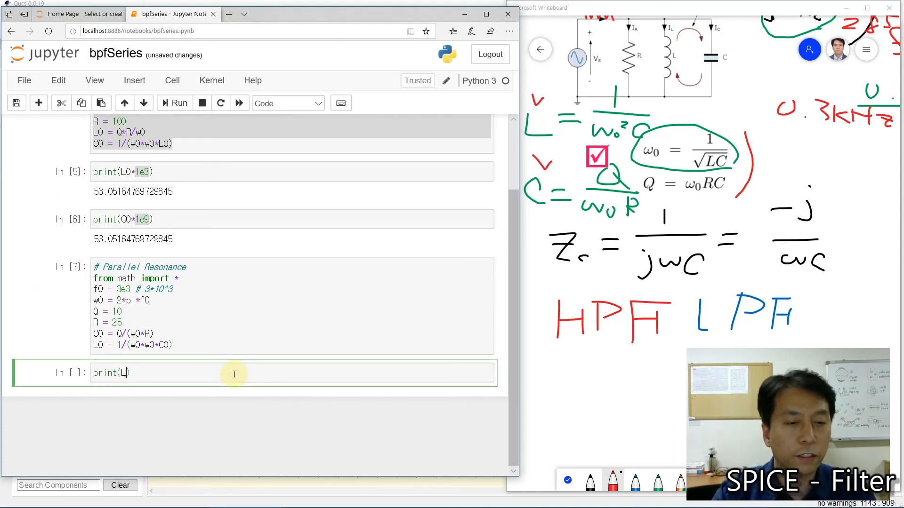
{"action": "key", "text": "BackSpace"}
{"action": "type", "text": "L"}
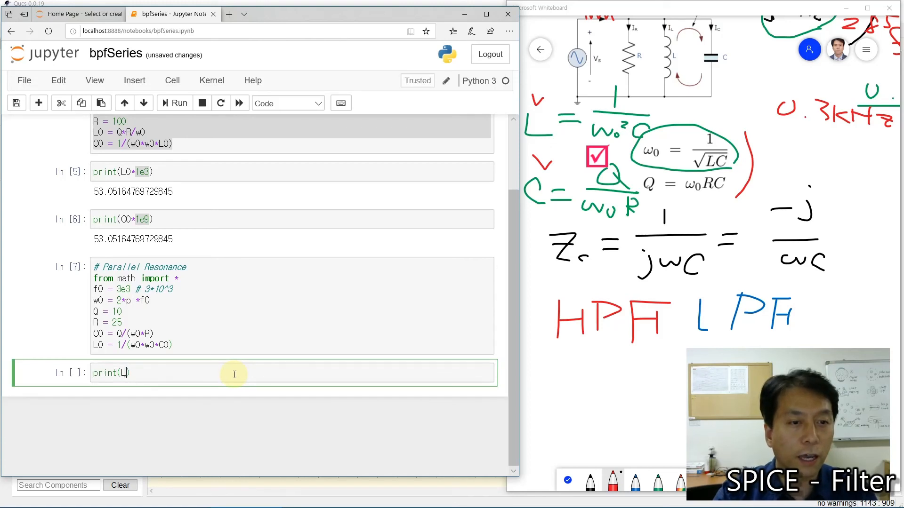
{"action": "key", "text": "BackSpace"}
{"action": "type", "text": "C"}
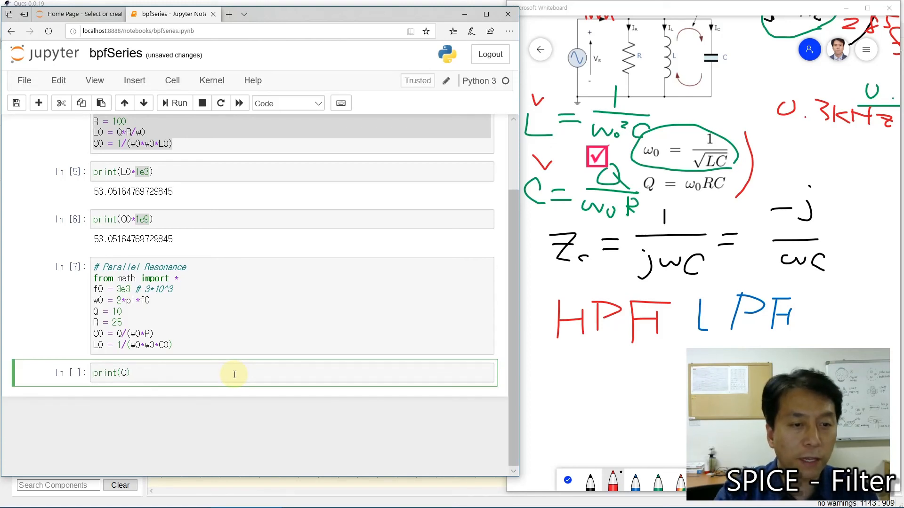
{"action": "type", "text": "0"}
{"action": "key", "text": "shift+Return"}
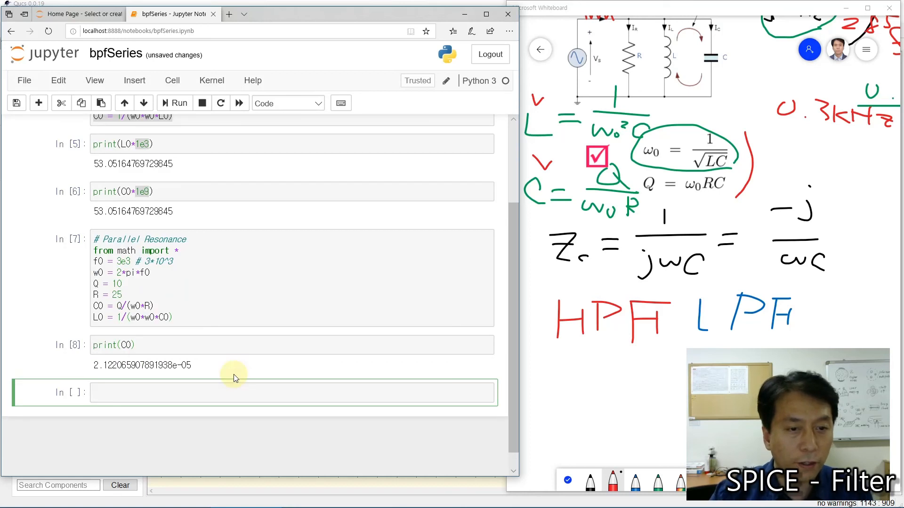
Scale the printed capacitance to microfarads by changing the statement to print(C0*1e6) and rerun the cell
{"action": "left_click", "coordinate": [130, 346]}
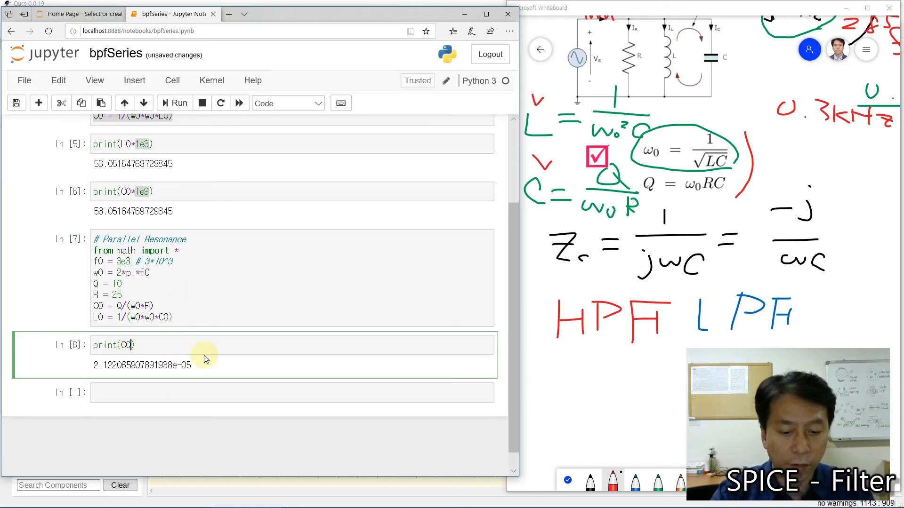
{"action": "type", "text": "*1"}
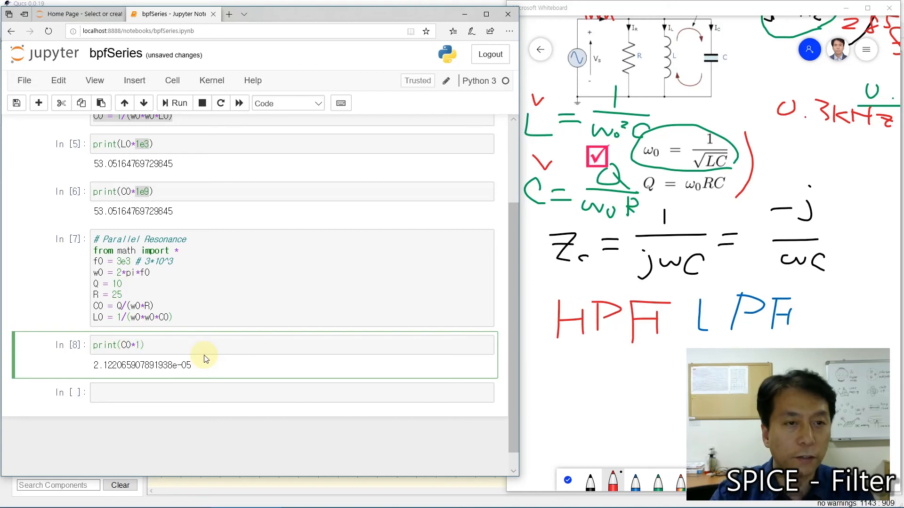
{"action": "type", "text": "e6"}
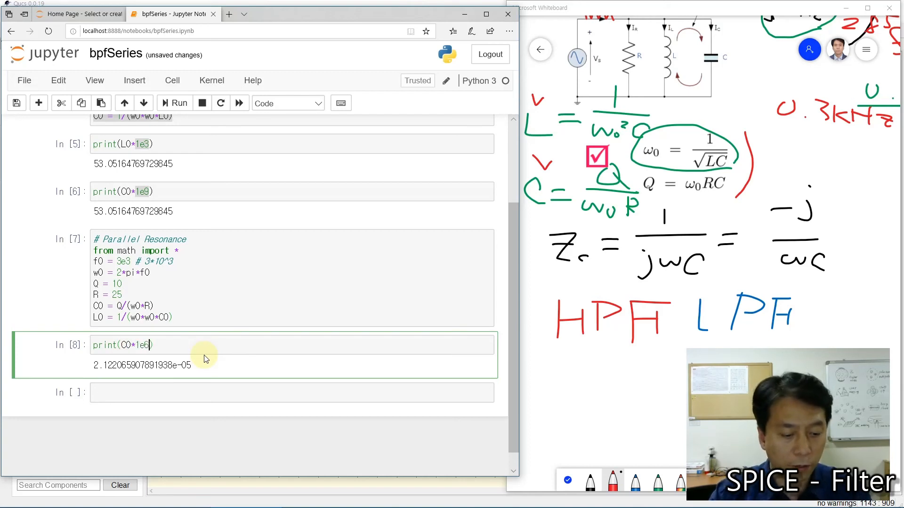
{"action": "key", "text": "shift+Return"}
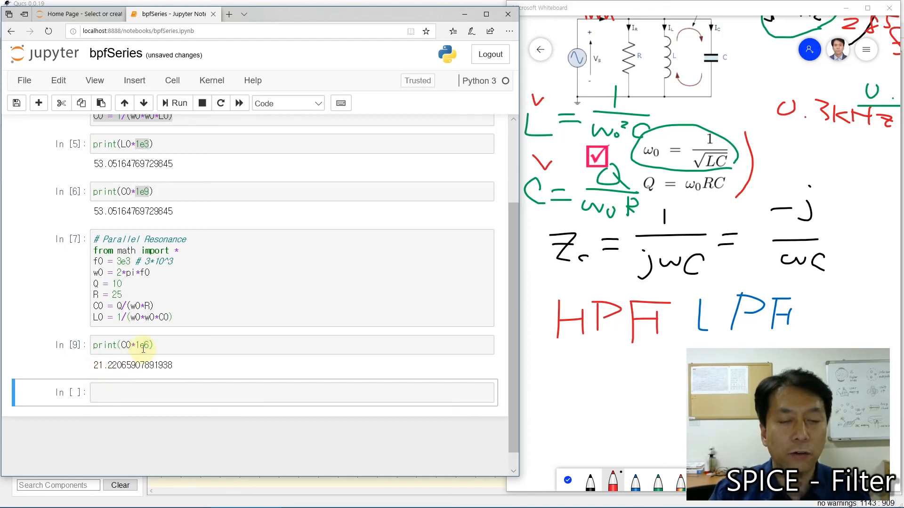
Output the inductance by running print(L0) in the new empty cell
{"action": "left_click", "coordinate": [114, 393]}
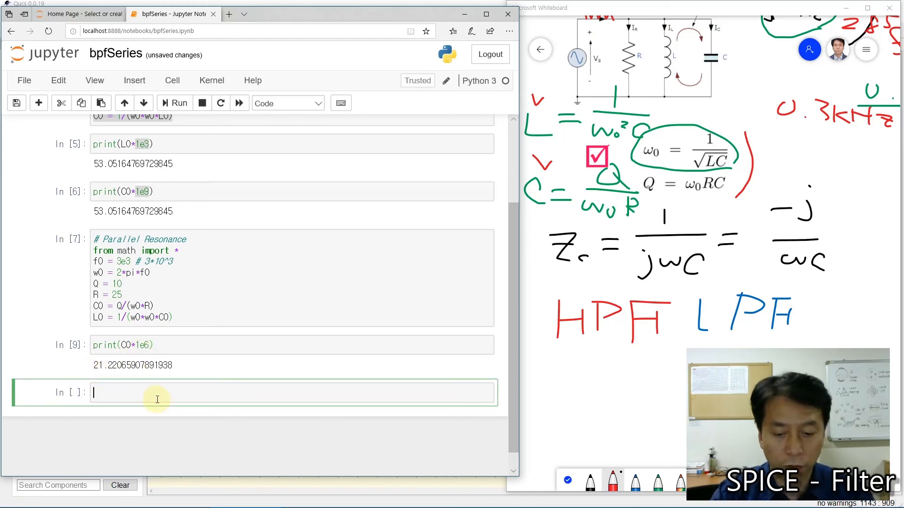
{"action": "type", "text": "print"}
{"action": "type", "text": "(L0*"}
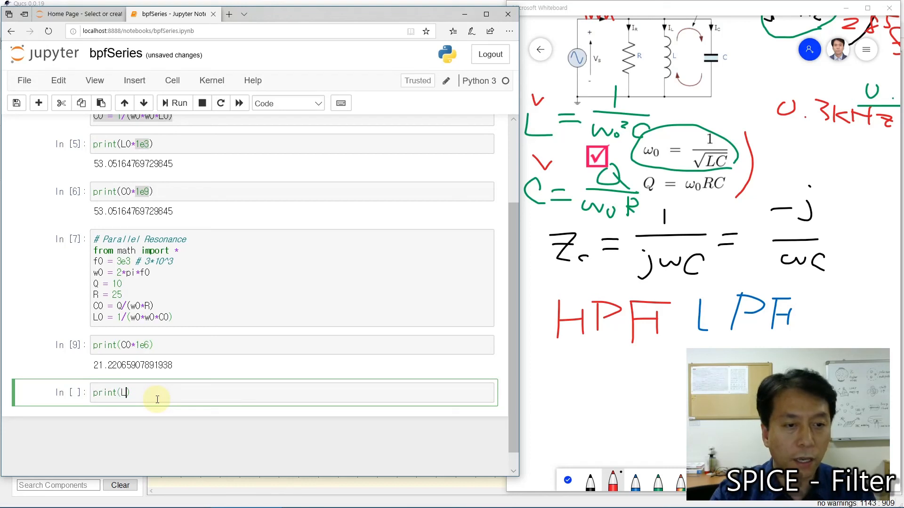
{"action": "key", "text": "BackSpace"}
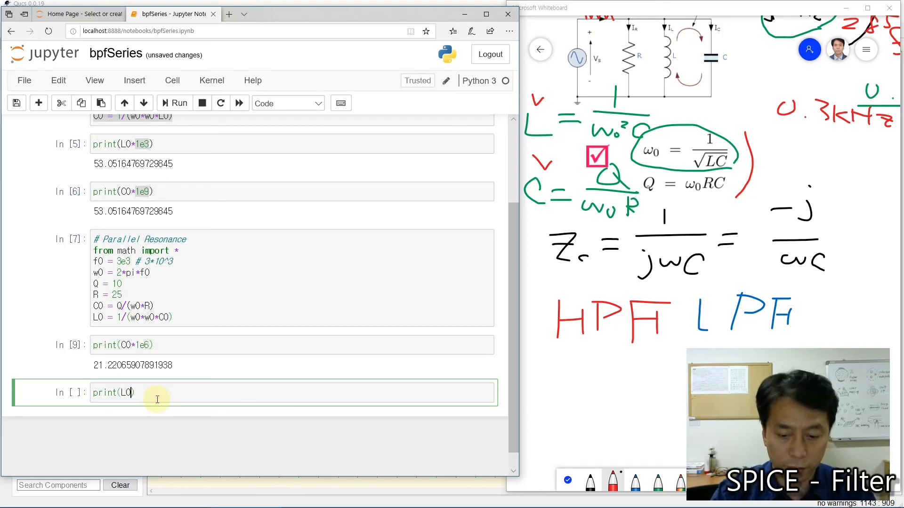
{"action": "key", "text": "shift+Return"}
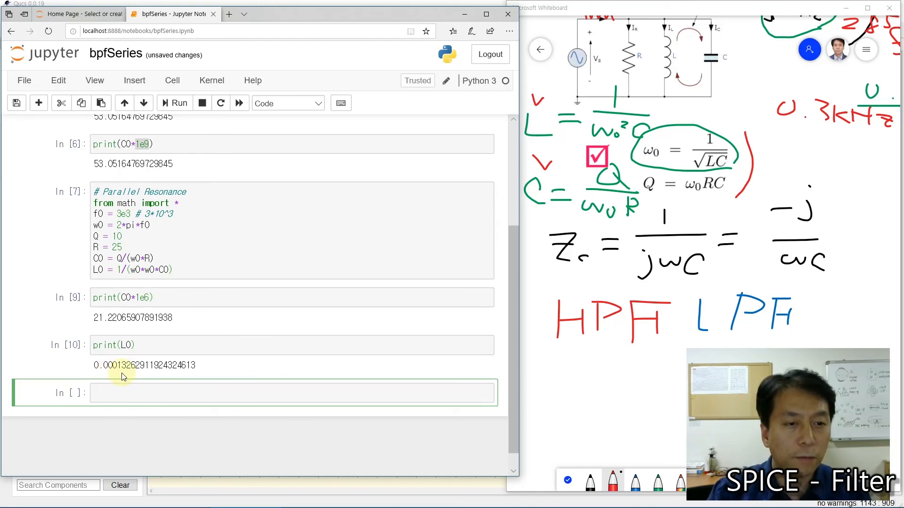
Scale the printed inductance to millihenries by changing the statement to print(L0*1e3) and rerun the cell
{"action": "left_click", "coordinate": [132, 346]}
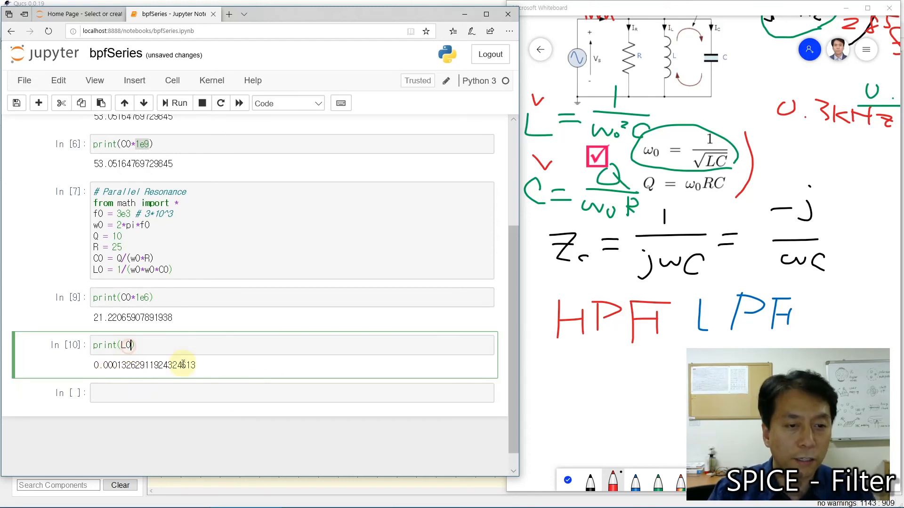
{"action": "type", "text": "*1e3"}
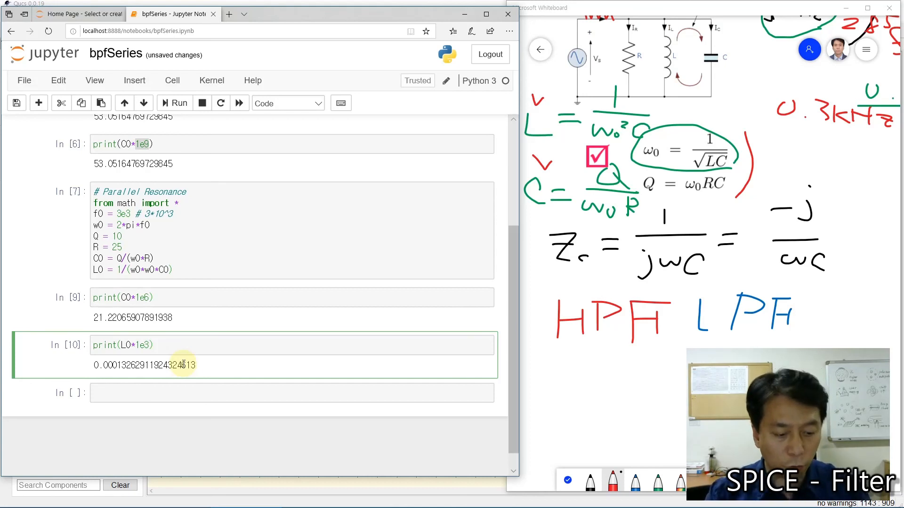
{"action": "key", "text": "shift+Return"}
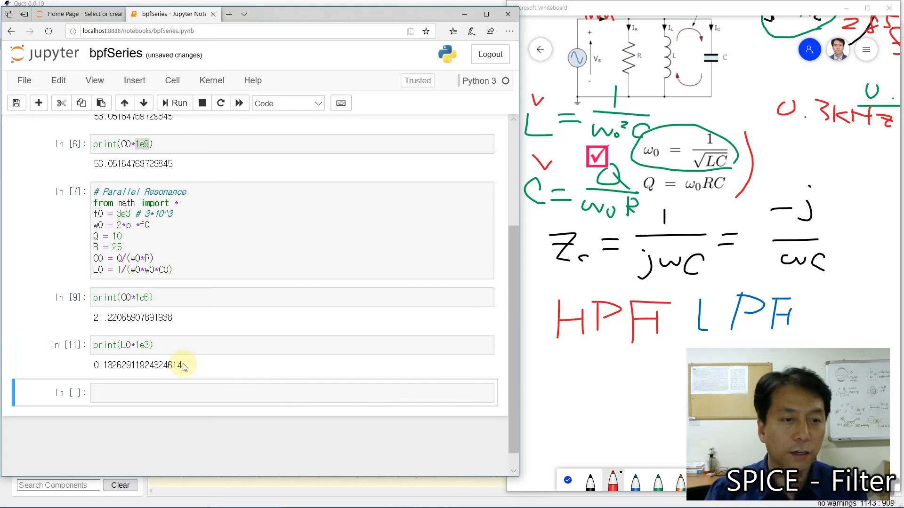
{"action": "left_click", "coordinate": [166, 385]}
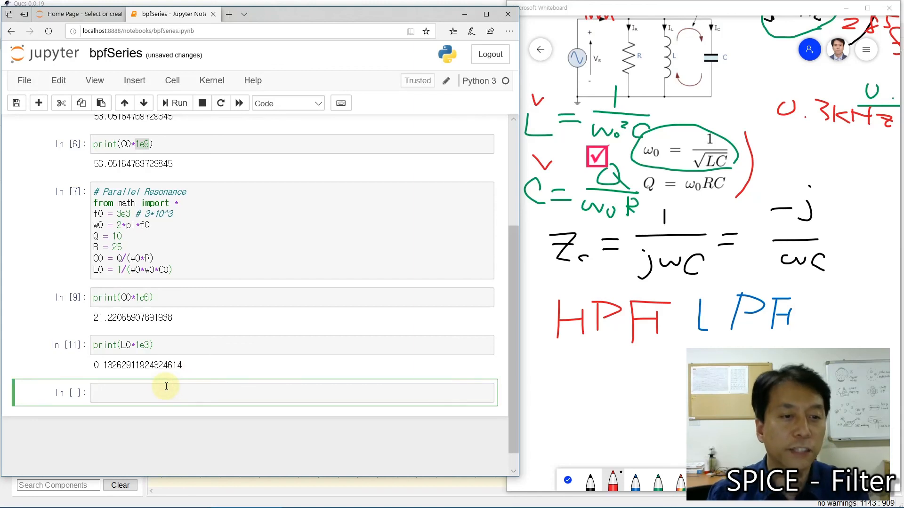
Switch the printed inductance to microhenries by changing the scale factor to 1e6 and rerun the cell
{"action": "left_click", "coordinate": [150, 345]}
{"action": "key", "text": "BackSpace"}
{"action": "type", "text": "6"}
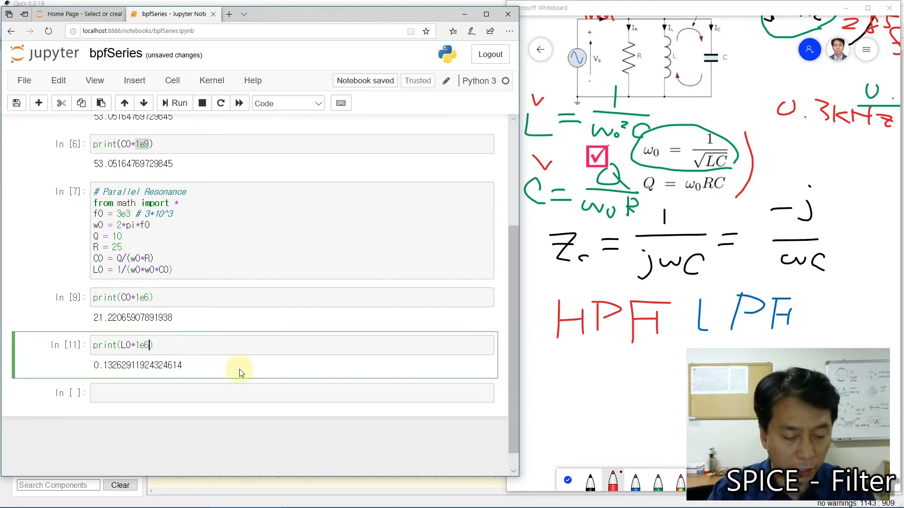
{"action": "key", "text": "shift+Return"}
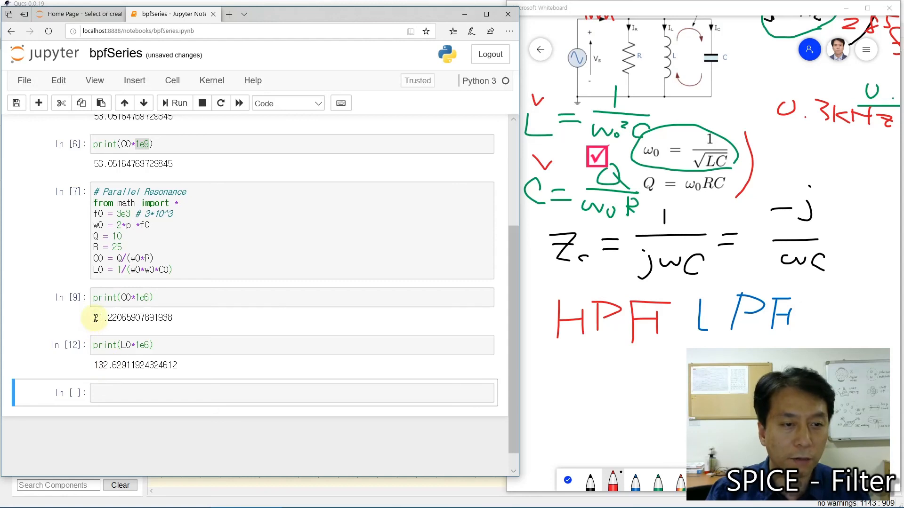
Take the computed capacitance over to Qucs and set C0 to 21.22e-6 in equation Eqn2 of bpf2.sch
{"action": "left_click_drag", "start_coordinate": [96, 318], "coordinate": [124, 329]}
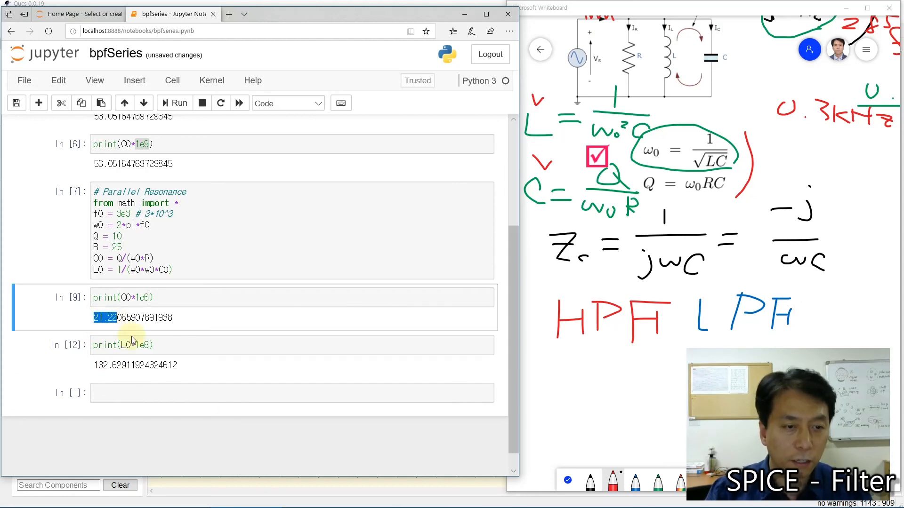
{"action": "mouse_move", "coordinate": [441, 506]}
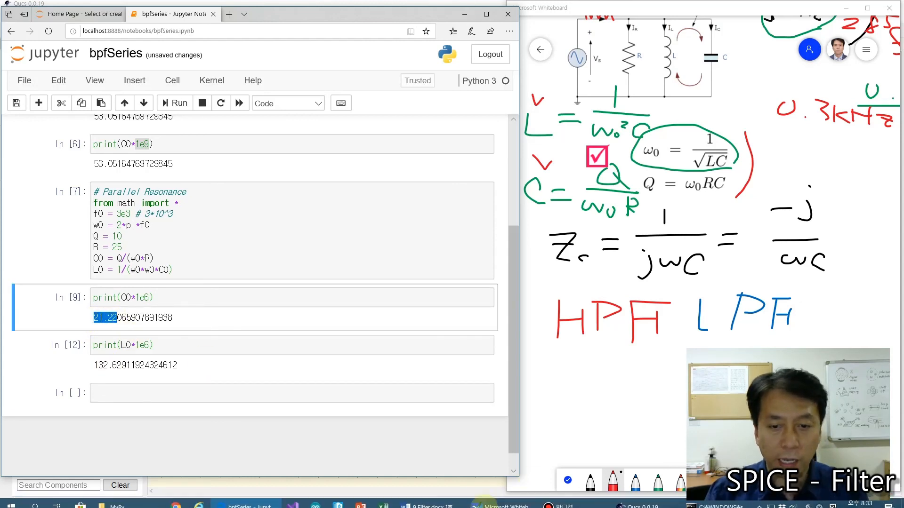
{"action": "left_click", "coordinate": [641, 499]}
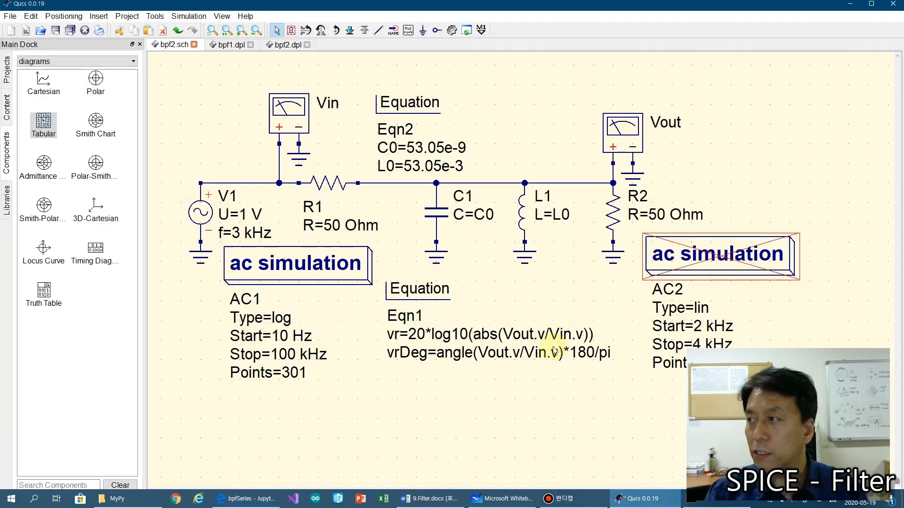
{"action": "double_click", "coordinate": [409, 104]}
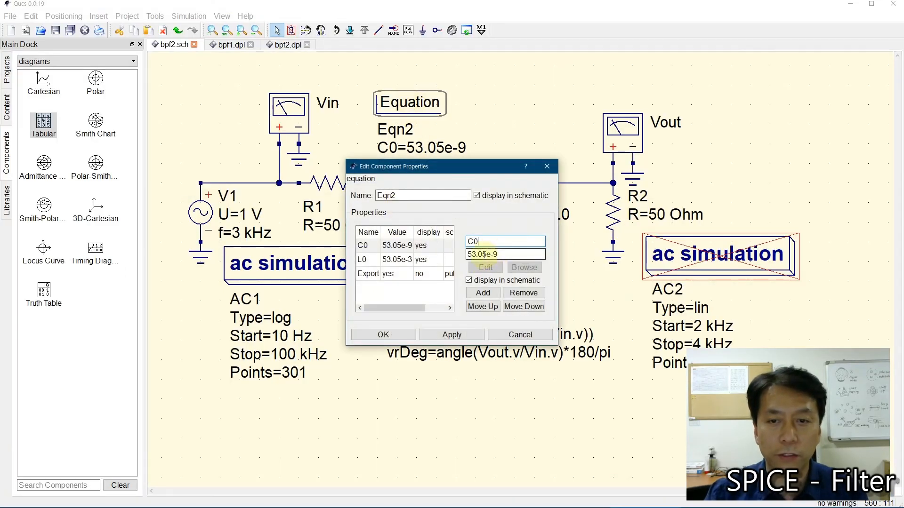
{"action": "left_click_drag", "start_coordinate": [487, 254], "coordinate": [439, 257]}
{"action": "type", "text": "21.22"}
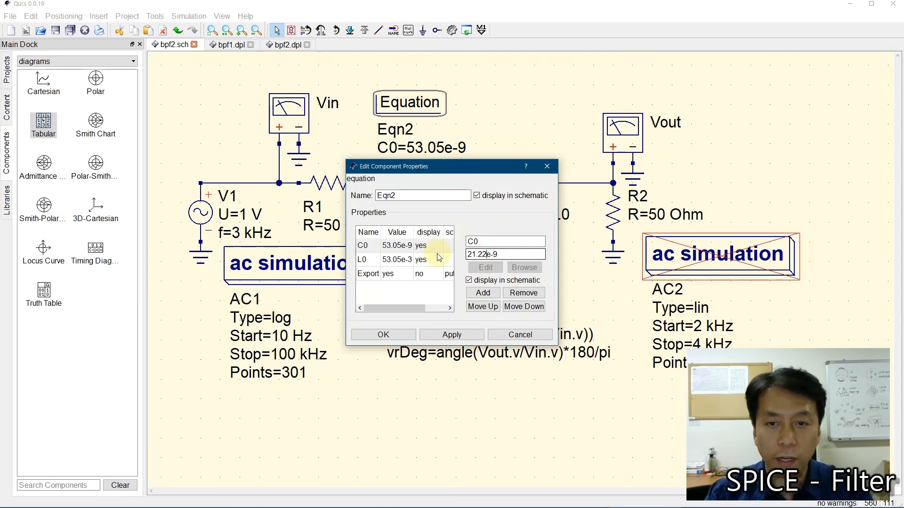
{"action": "key", "text": "Delete"}
{"action": "type", "text": "6"}
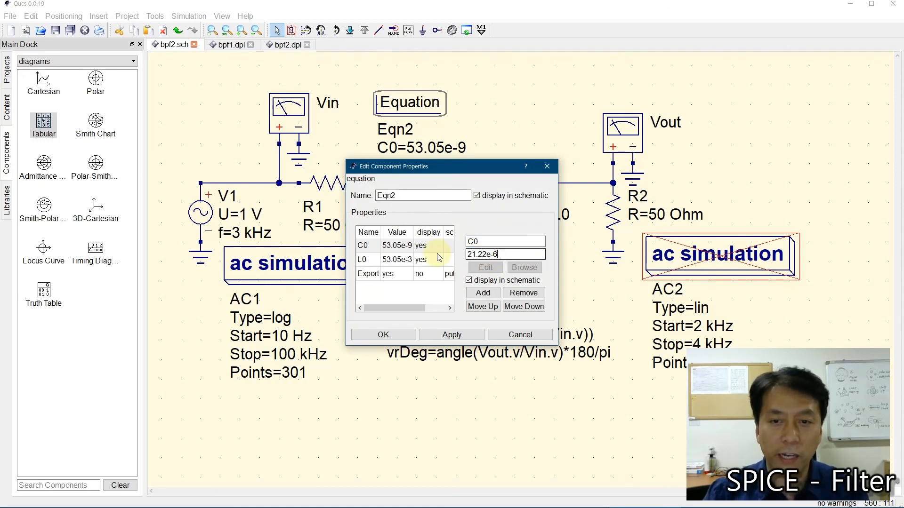
{"action": "left_click", "coordinate": [381, 334]}
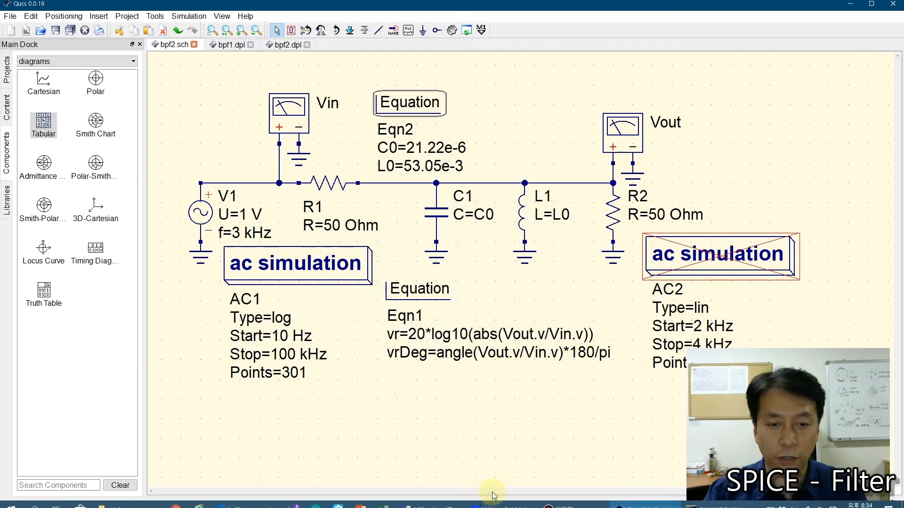
Look up the computed inductance in the notebook and set L0 to 132.6e-6 in equation Eqn2 in Qucs
{"action": "left_click", "coordinate": [260, 502]}
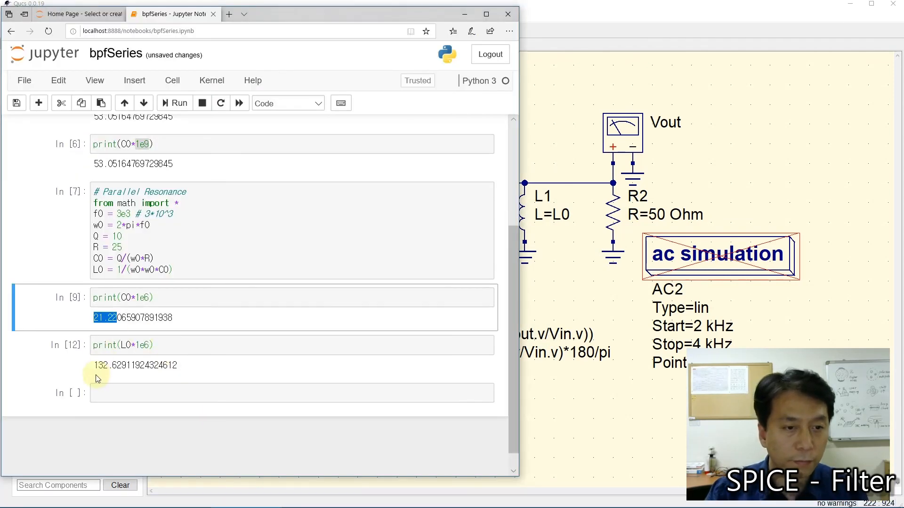
{"action": "left_click_drag", "start_coordinate": [94, 366], "coordinate": [117, 372]}
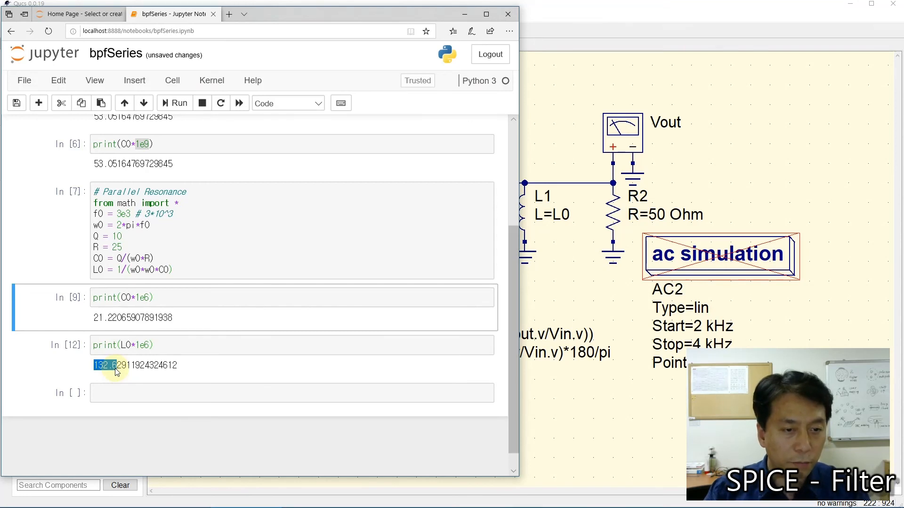
{"action": "left_click_drag", "start_coordinate": [117, 372], "coordinate": [117, 371]}
{"action": "mouse_move", "coordinate": [544, 502]}
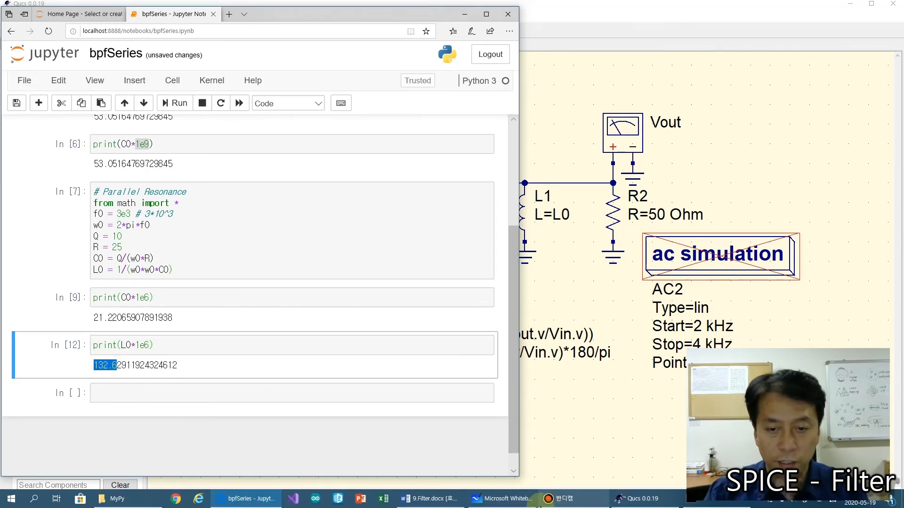
{"action": "left_click", "coordinate": [623, 501]}
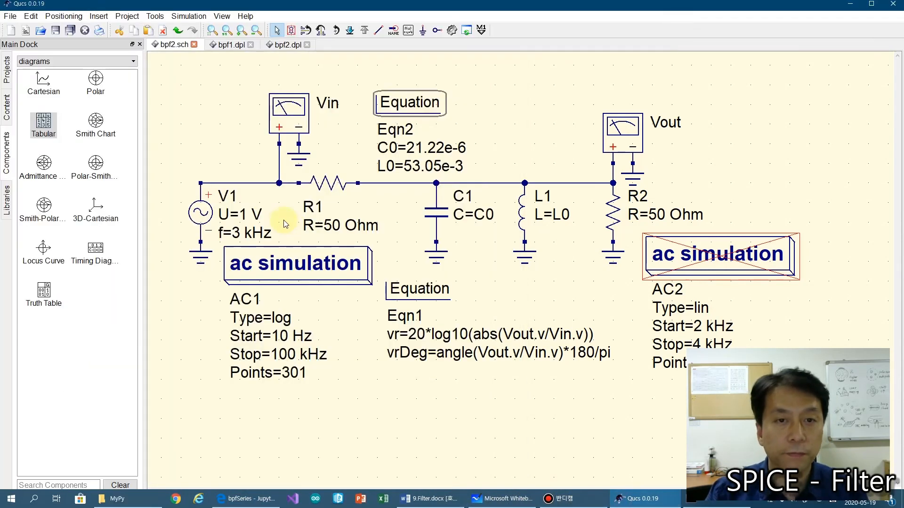
{"action": "double_click", "coordinate": [409, 102]}
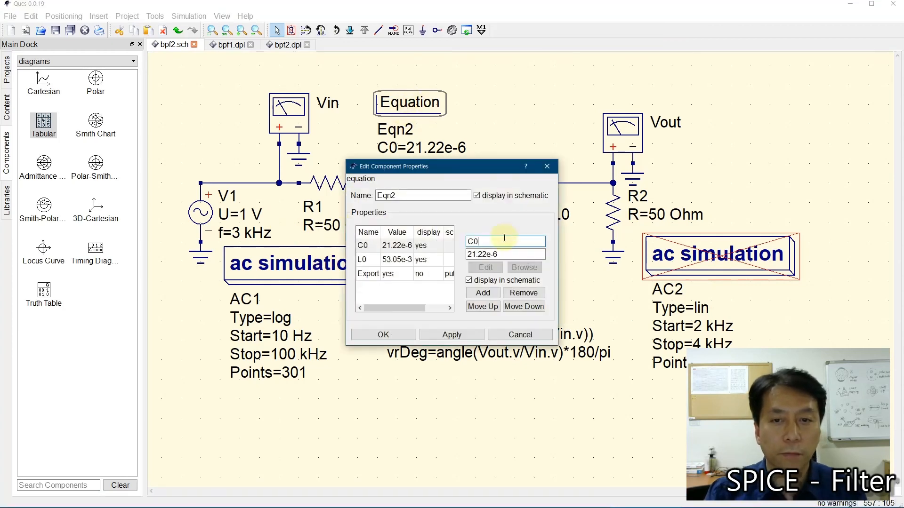
{"action": "left_click", "coordinate": [375, 259]}
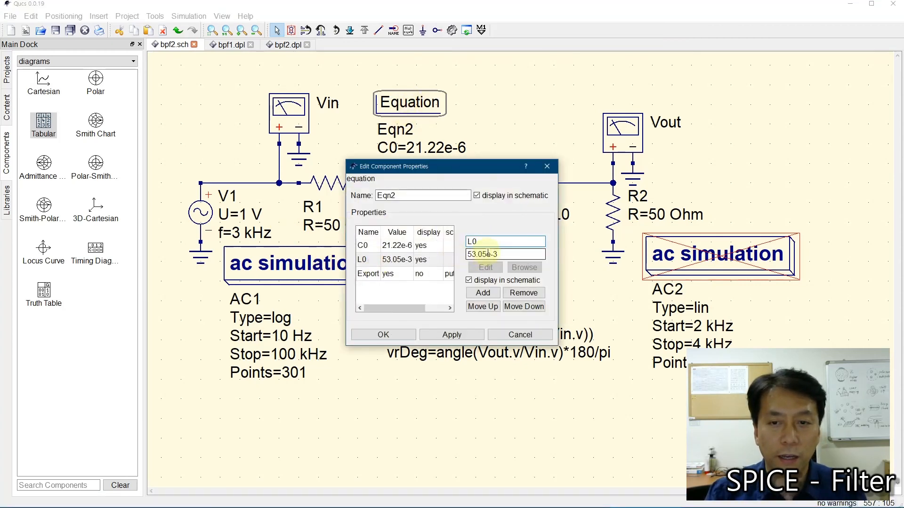
{"action": "left_click_drag", "start_coordinate": [486, 254], "coordinate": [454, 255]}
{"action": "type", "text": "132.6"}
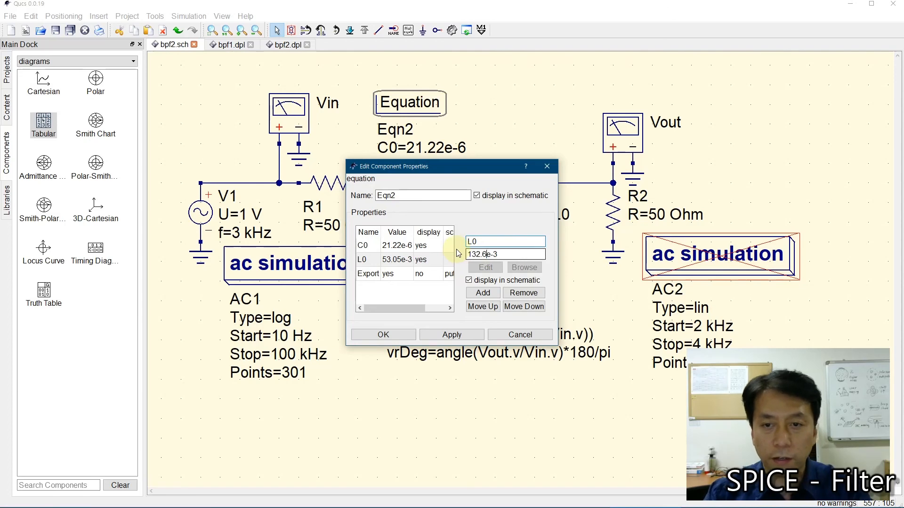
{"action": "key", "text": "Delete"}
{"action": "type", "text": "6"}
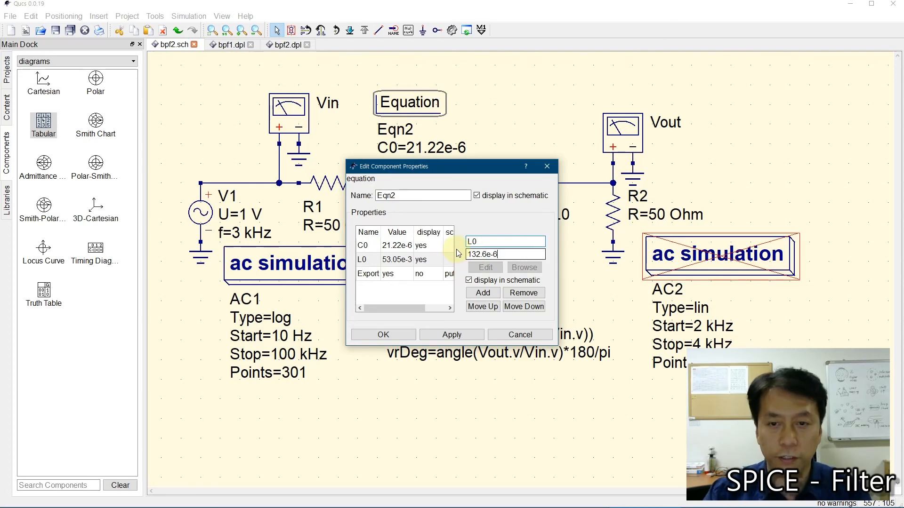
{"action": "left_click", "coordinate": [447, 336]}
{"action": "left_click", "coordinate": [377, 335]}
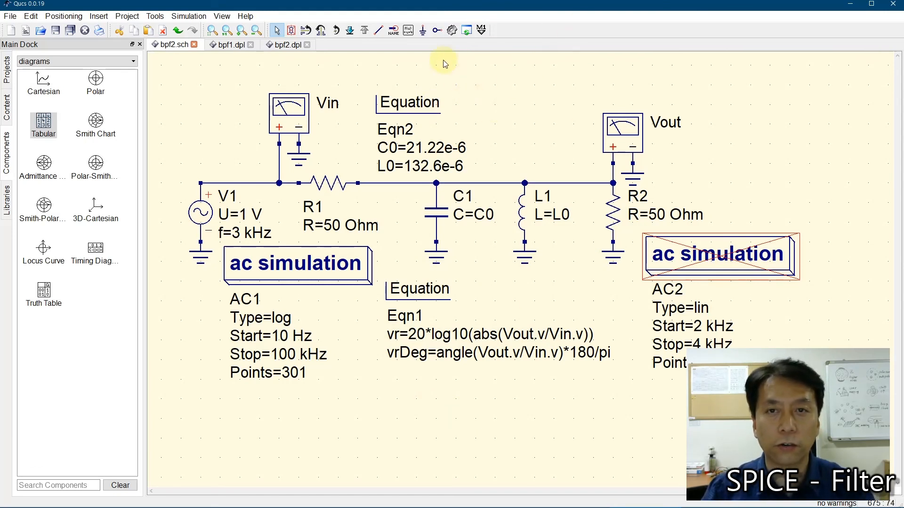
Simulate the circuit with the logarithmic 10 Hz to 100 kHz sweep, view the response, and return to the schematic
{"action": "left_click", "coordinate": [452, 31]}
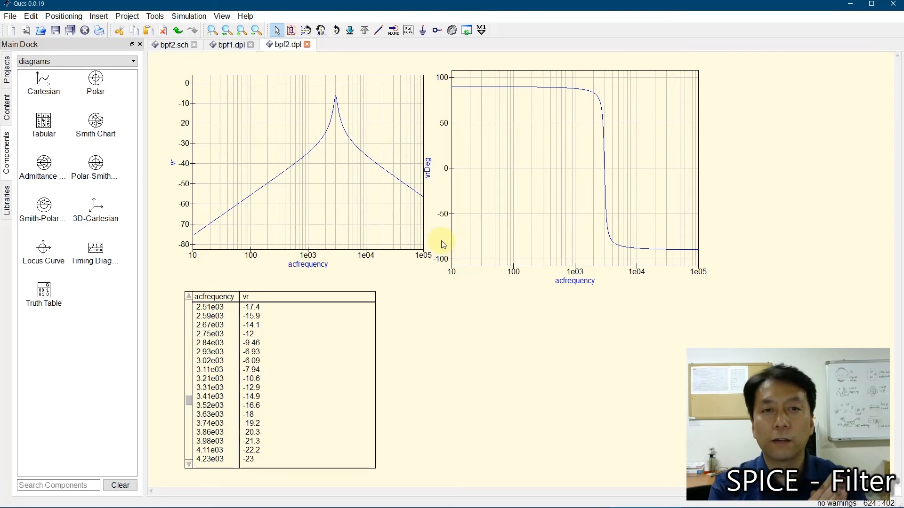
{"action": "left_click", "coordinate": [172, 45]}
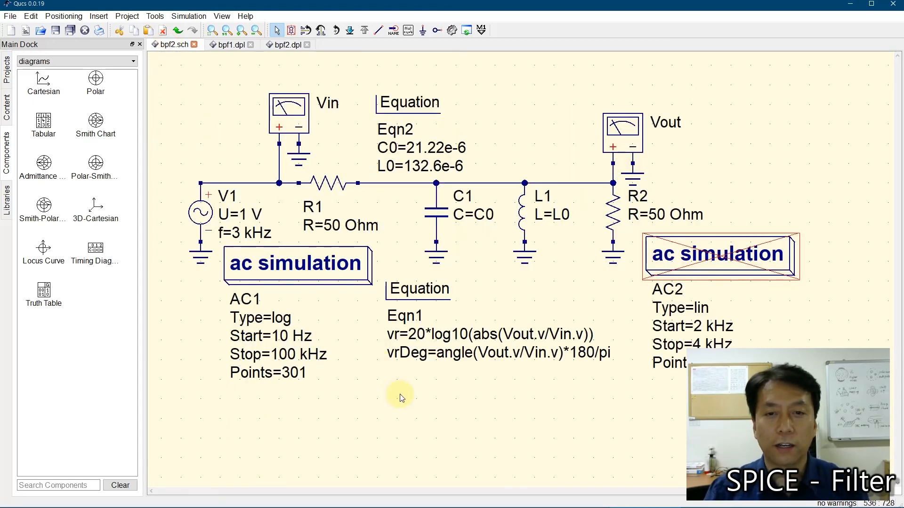
Deactivate AC1, activate AC2, and simulate the circuit with the linear 2 kHz to 4 kHz sweep
{"action": "left_click", "coordinate": [288, 278]}
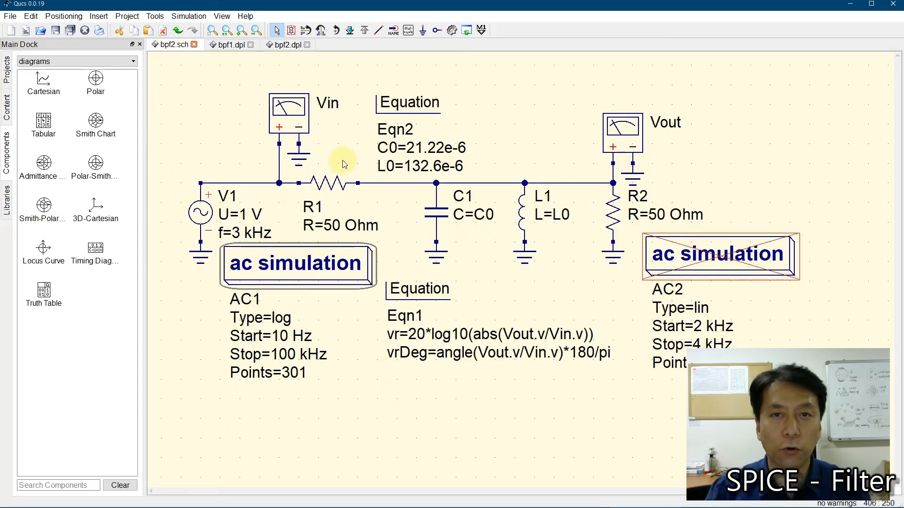
{"action": "left_click", "coordinate": [292, 30]}
{"action": "left_click", "coordinate": [695, 265]}
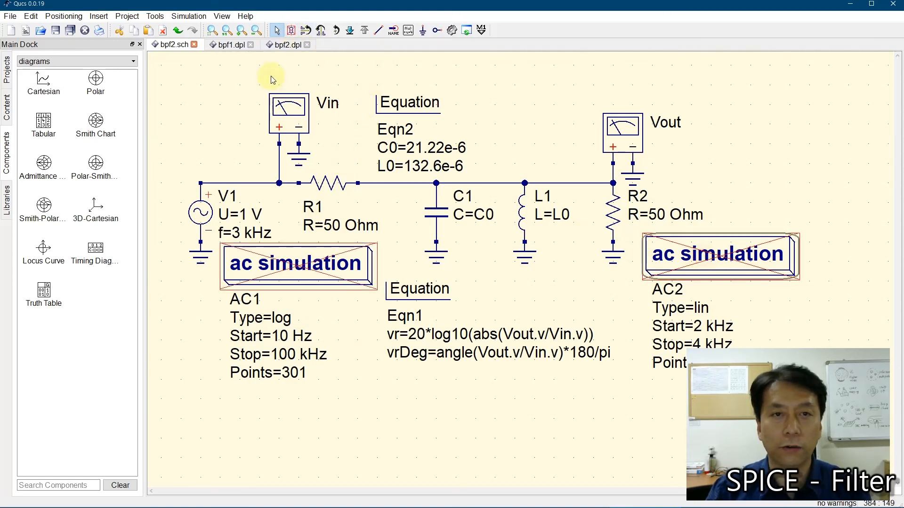
{"action": "left_click", "coordinate": [292, 30]}
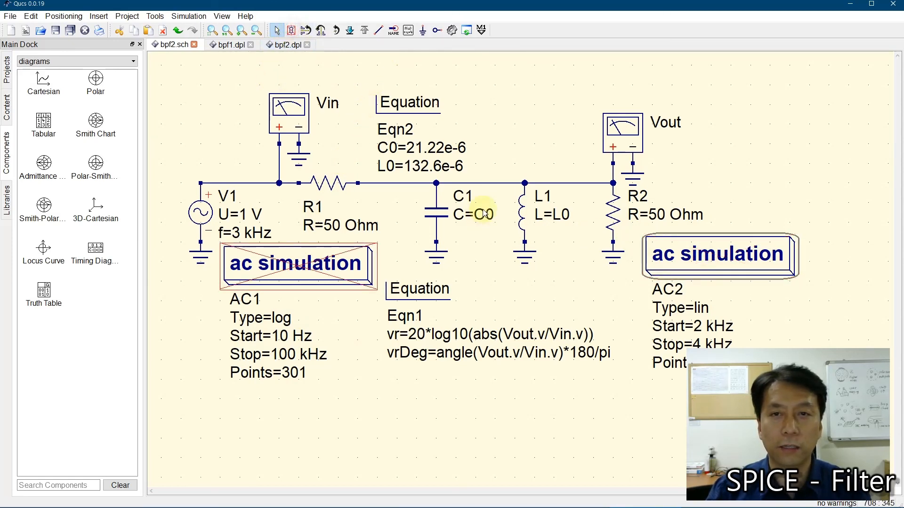
{"action": "left_click", "coordinate": [453, 31]}
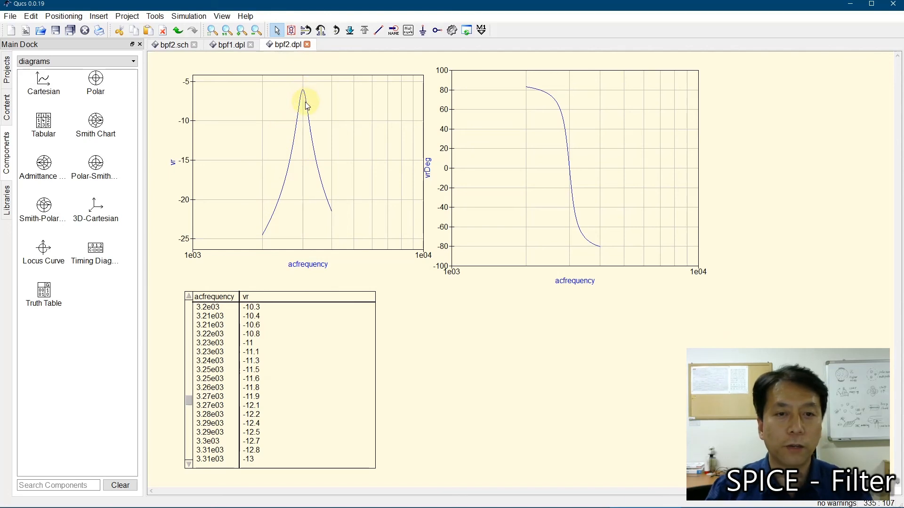
Examine the vr table at the 3 kHz peak and at the frequencies about 3 dB below it on both sides
{"action": "left_click", "coordinate": [188, 371]}
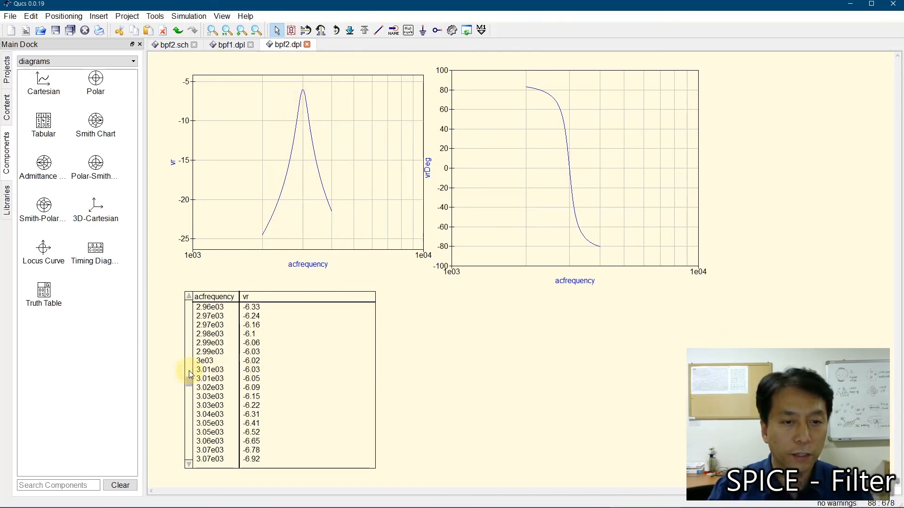
{"action": "left_click", "coordinate": [189, 403]}
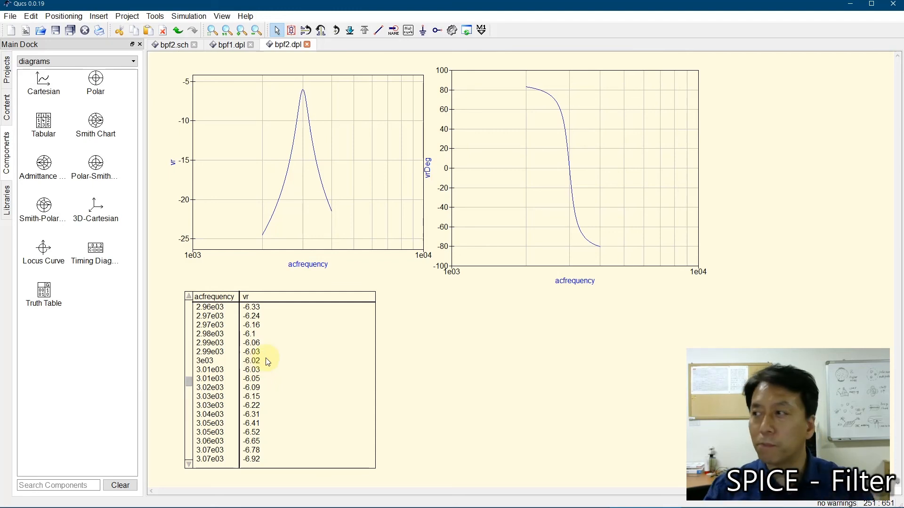
{"action": "left_click", "coordinate": [189, 361]}
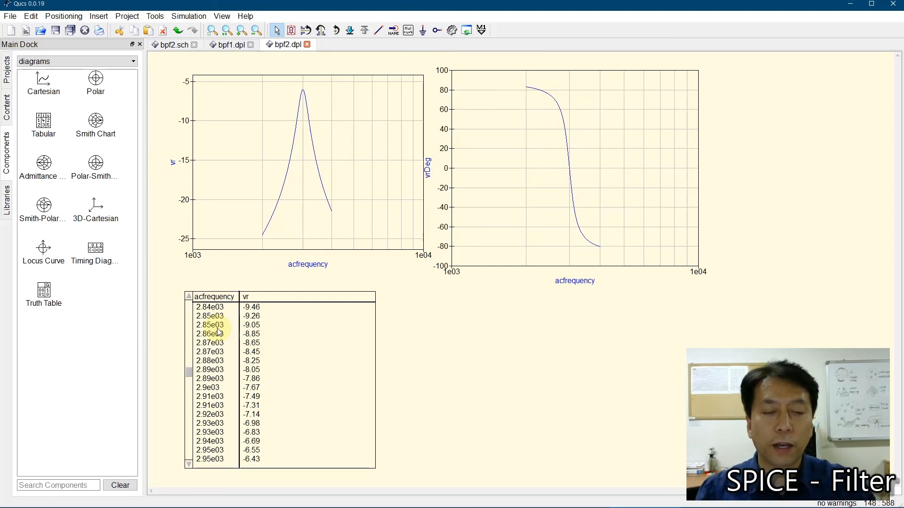
{"action": "left_click", "coordinate": [188, 465]}
{"action": "left_click", "coordinate": [189, 465]}
{"action": "left_click", "coordinate": [189, 465]}
{"action": "left_click", "coordinate": [189, 465]}
{"action": "left_click", "coordinate": [189, 465]}
{"action": "left_click", "coordinate": [189, 465]}
{"action": "left_click", "coordinate": [188, 465]}
{"action": "left_click", "coordinate": [188, 465]}
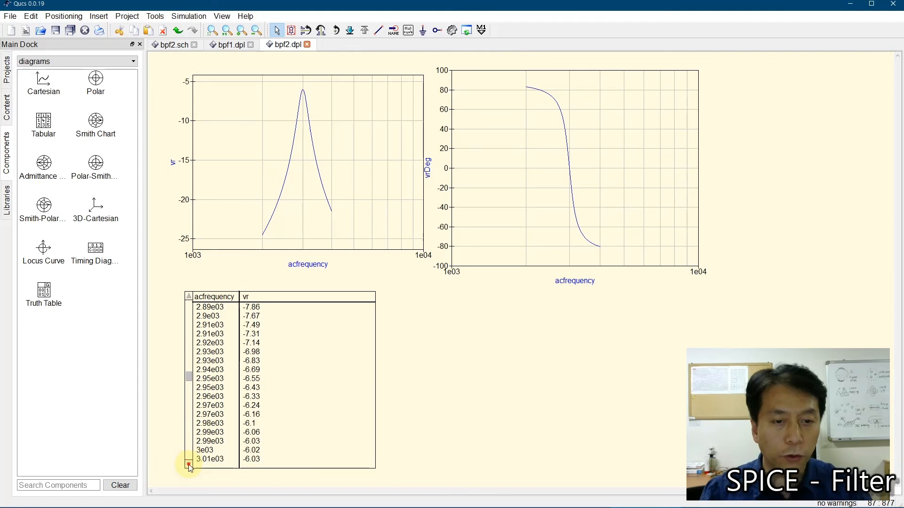
{"action": "left_click", "coordinate": [189, 465]}
{"action": "left_click", "coordinate": [188, 465]}
{"action": "left_click", "coordinate": [188, 465]}
{"action": "left_click", "coordinate": [189, 465]}
{"action": "left_click", "coordinate": [189, 465]}
{"action": "left_click", "coordinate": [189, 465]}
{"action": "left_click", "coordinate": [188, 465]}
{"action": "left_click", "coordinate": [188, 465]}
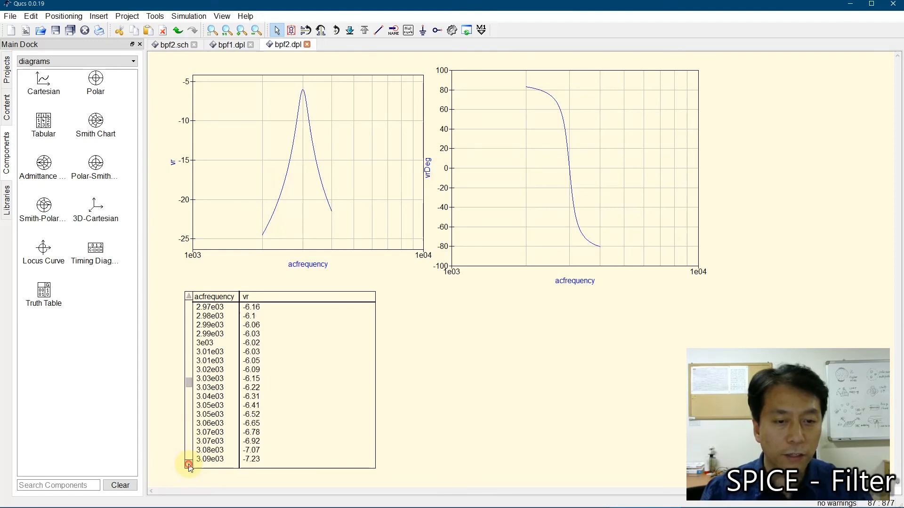
{"action": "left_click", "coordinate": [189, 465]}
{"action": "left_click", "coordinate": [189, 465]}
{"action": "left_click", "coordinate": [189, 465]}
{"action": "left_click", "coordinate": [189, 465]}
{"action": "left_click", "coordinate": [189, 465]}
{"action": "left_click", "coordinate": [189, 465]}
{"action": "left_click", "coordinate": [189, 465]}
{"action": "left_click", "coordinate": [189, 465]}
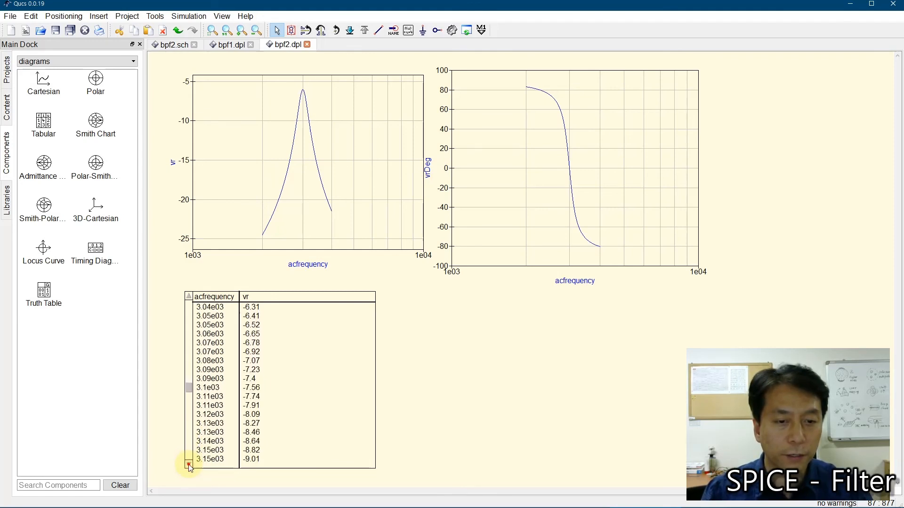
{"action": "left_click", "coordinate": [189, 465]}
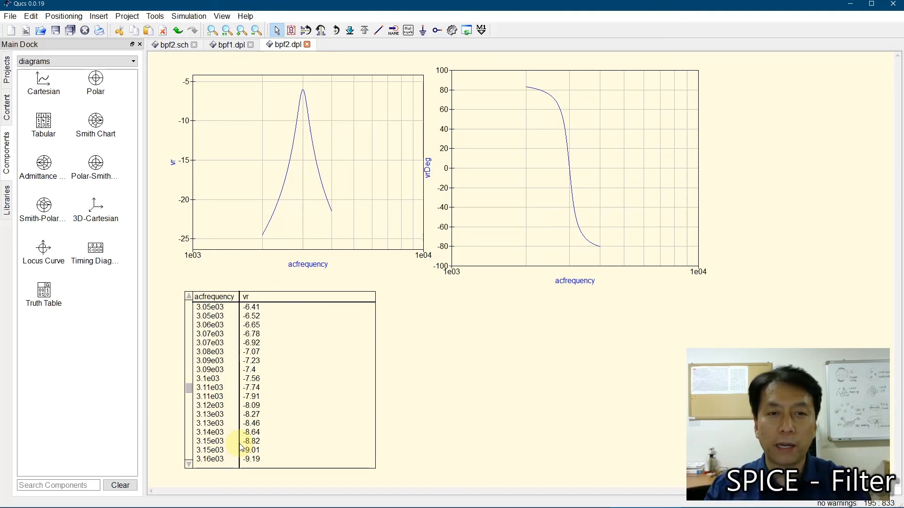
Switch to Microsoft Whiteboard and circle the formula Q = 10 = f0/BW with the red pen
{"action": "mouse_move", "coordinate": [541, 505]}
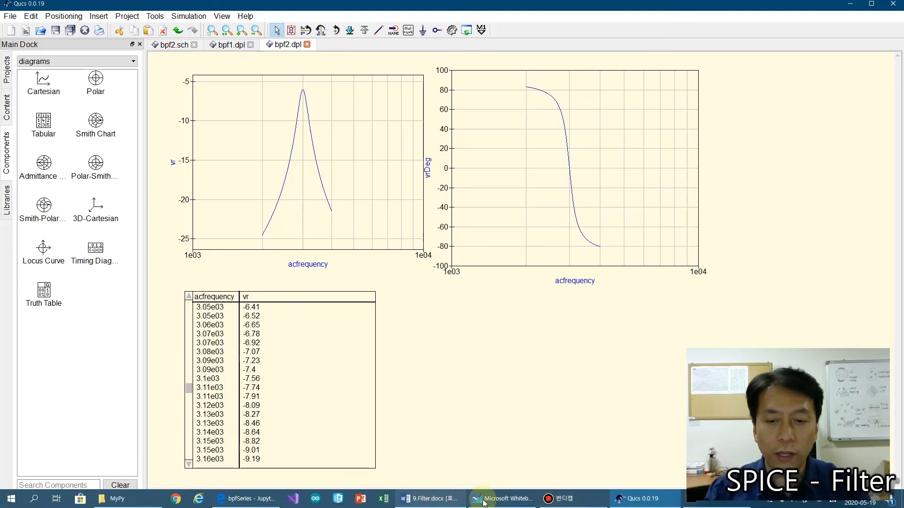
{"action": "left_click", "coordinate": [502, 498]}
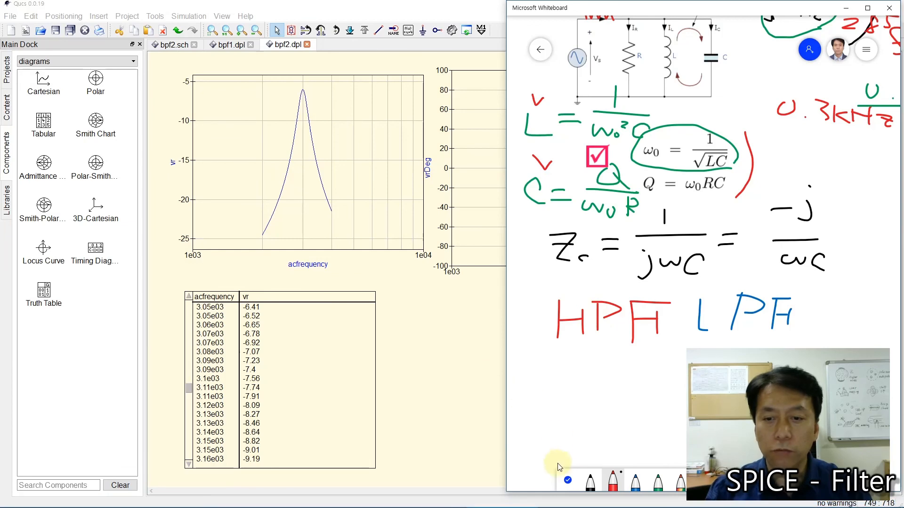
{"action": "scroll", "coordinate": [527, 324], "scroll_direction": "up", "scroll_amount": 5}
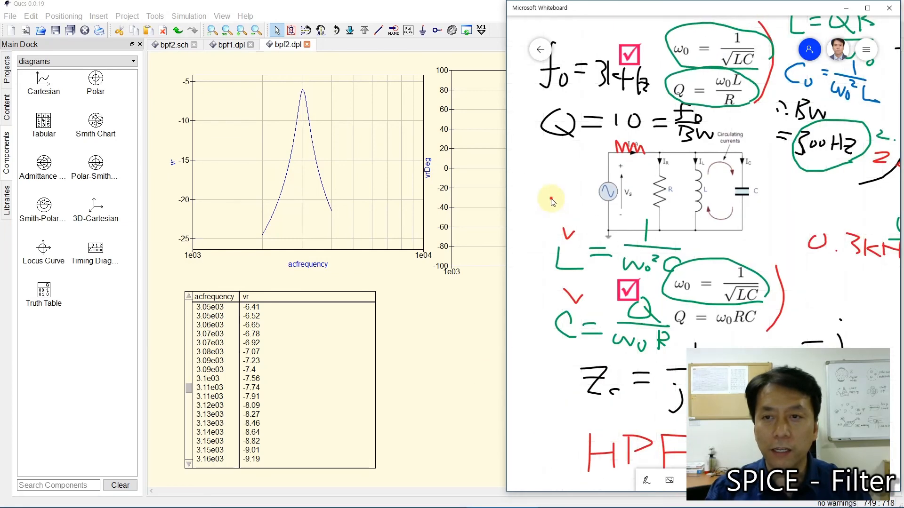
{"action": "left_click", "coordinate": [643, 481]}
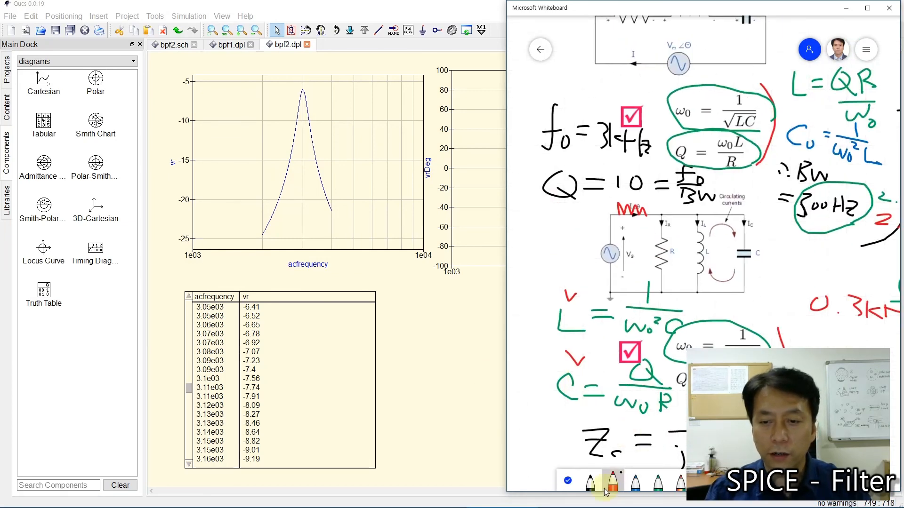
{"action": "left_click", "coordinate": [613, 481]}
{"action": "mouse_move", "coordinate": [711, 209]}
{"action": "left_mouse_down"}
{"action": "mouse_move", "coordinate": [596, 219]}
{"action": "mouse_move", "coordinate": [640, 167]}
{"action": "mouse_move", "coordinate": [706, 207]}
{"action": "left_mouse_up"}
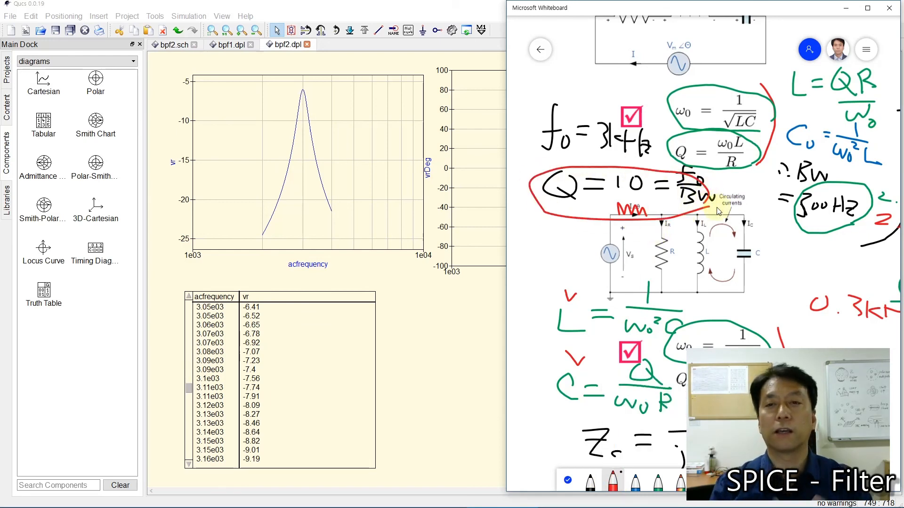